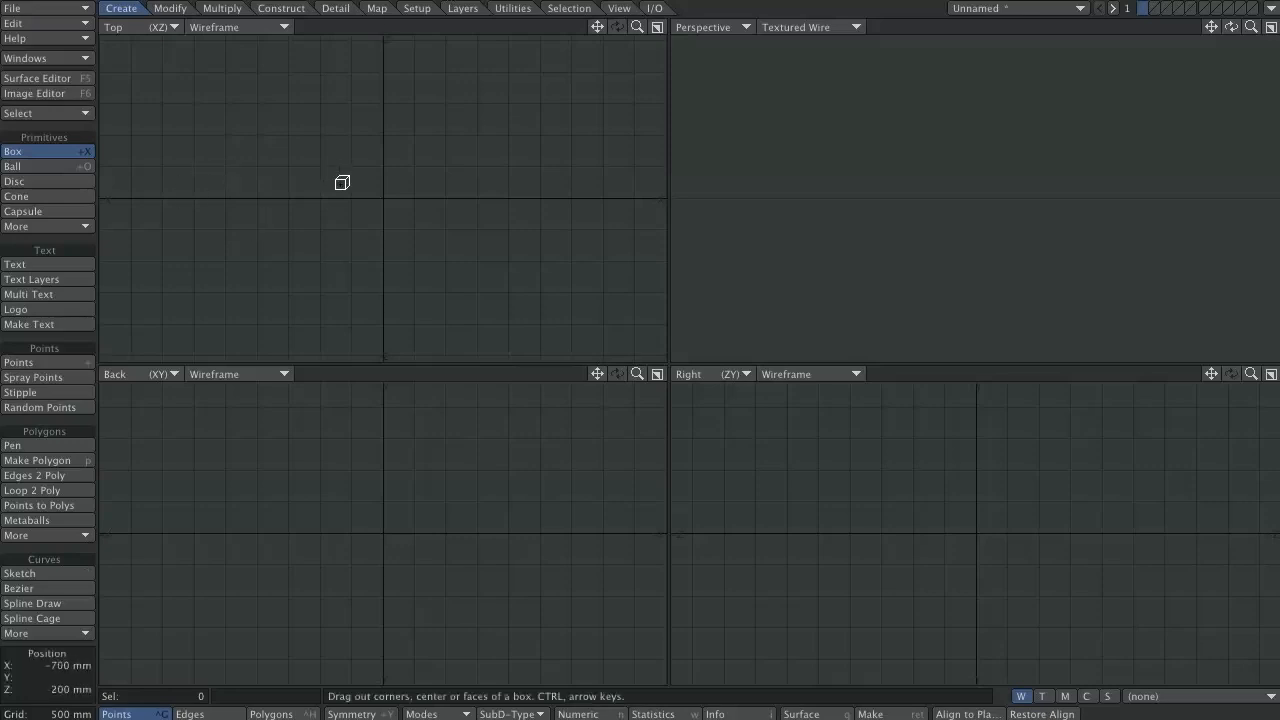
Step: Draw a rectangular box centred on the origin in the top view and give it a height of about 50 mm
{"action": "key", "text": "period"}
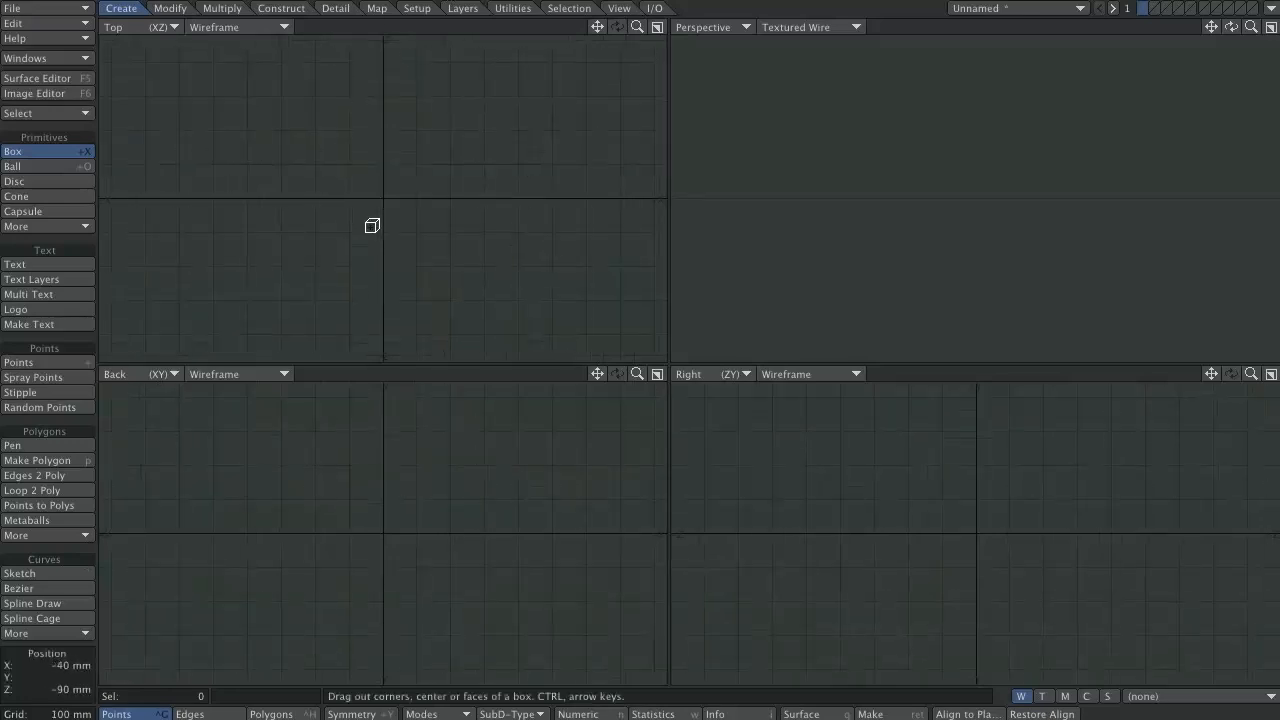
{"action": "left_click_drag", "start_coordinate": [326, 160], "coordinate": [435, 240]}
{"action": "left_click_drag", "start_coordinate": [383, 199], "coordinate": [385, 197]}
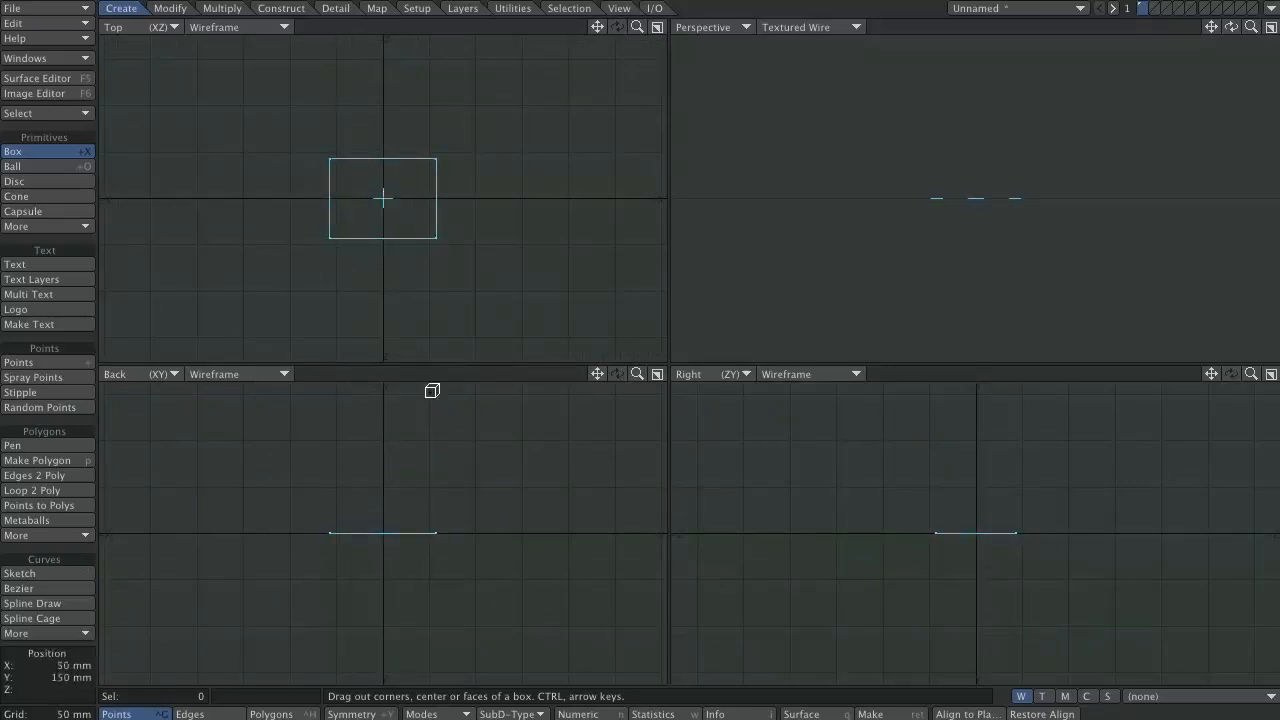
{"action": "left_click_drag", "start_coordinate": [391, 520], "coordinate": [386, 493]}
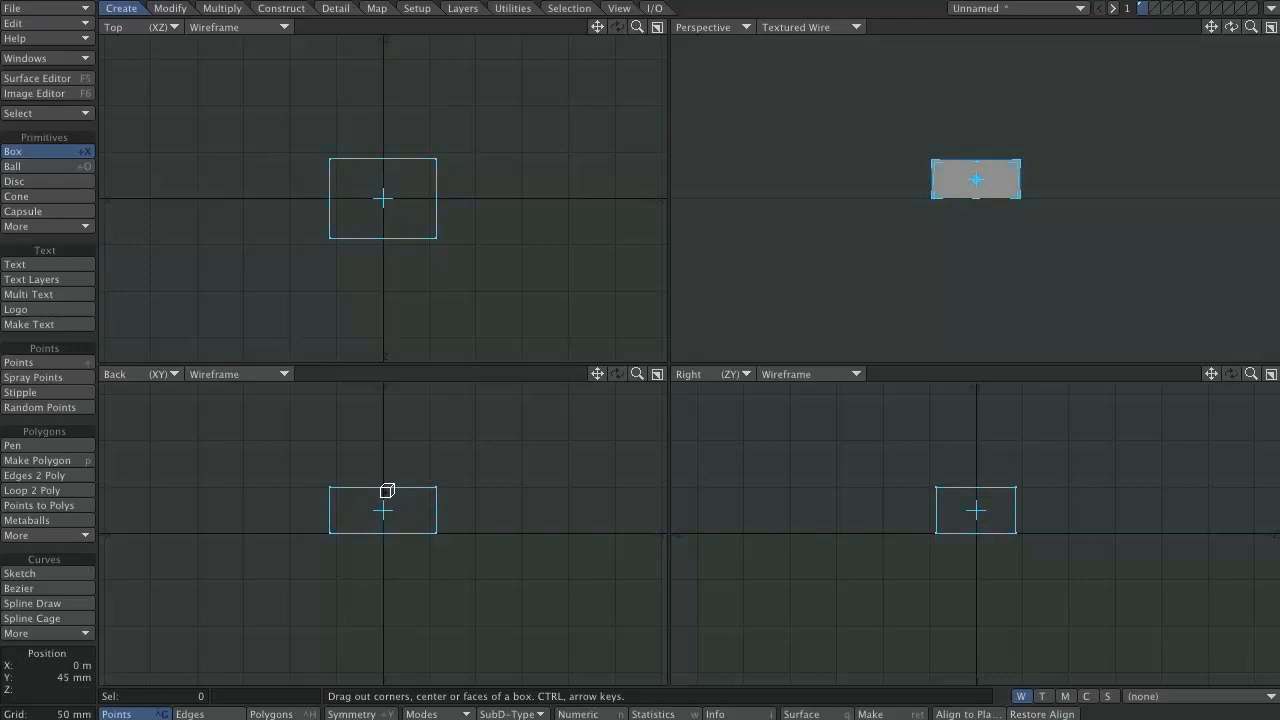
Step: Fit the box in the views and subdivide it into 12 segments across its width and 6 over its height
{"action": "key", "text": "a"}
{"action": "key", "text": "Up"}
{"action": "key", "text": "Up"}
{"action": "key", "text": "Up"}
{"action": "key", "text": "Up"}
{"action": "key", "text": "Up"}
{"action": "key", "text": "Right"}
{"action": "key", "text": "Right"}
{"action": "key", "text": "Right"}
{"action": "key", "text": "Right"}
{"action": "key", "text": "Right"}
{"action": "key", "text": "Right"}
{"action": "key", "text": "Right"}
{"action": "key", "text": "Right"}
{"action": "key", "text": "Right"}
{"action": "key", "text": "Right"}
{"action": "key", "text": "Right"}
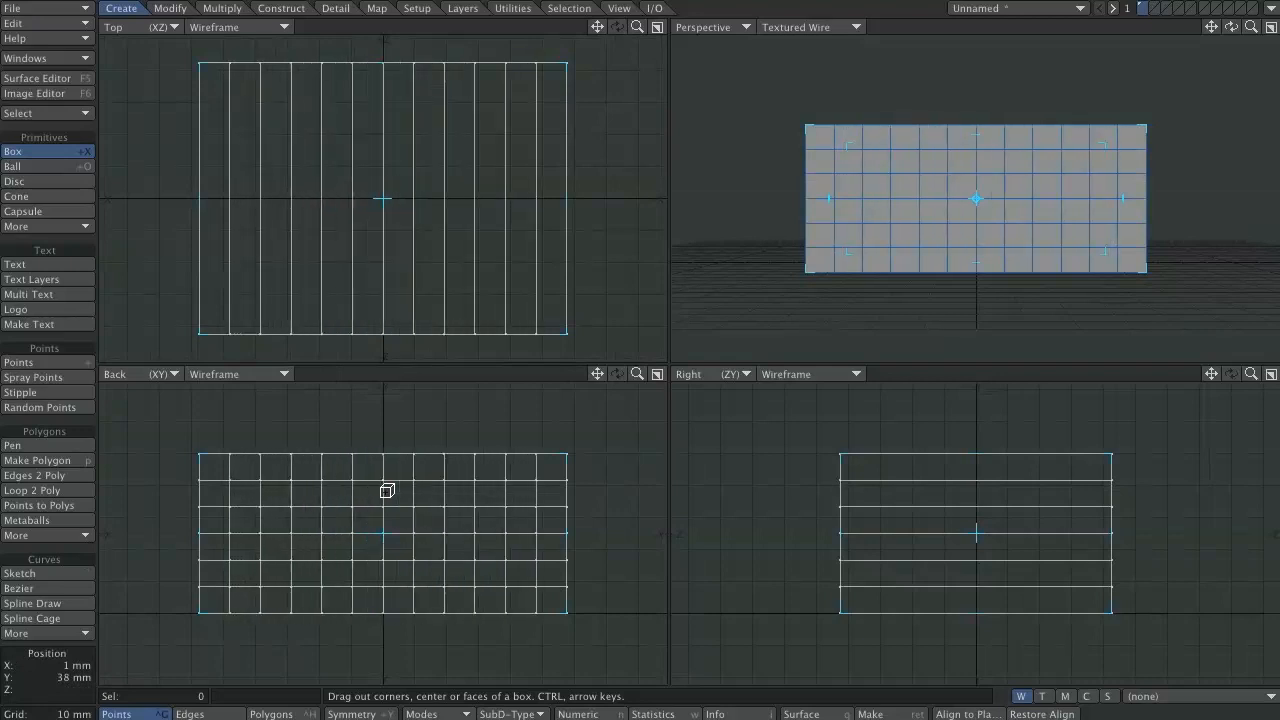
Step: Subdivide the box into 12 segments along its depth
{"action": "key", "text": "Up"}
{"action": "key", "text": "Up"}
{"action": "key", "text": "Up"}
{"action": "key", "text": "Up"}
{"action": "key", "text": "Up"}
{"action": "key", "text": "Up"}
{"action": "key", "text": "Up"}
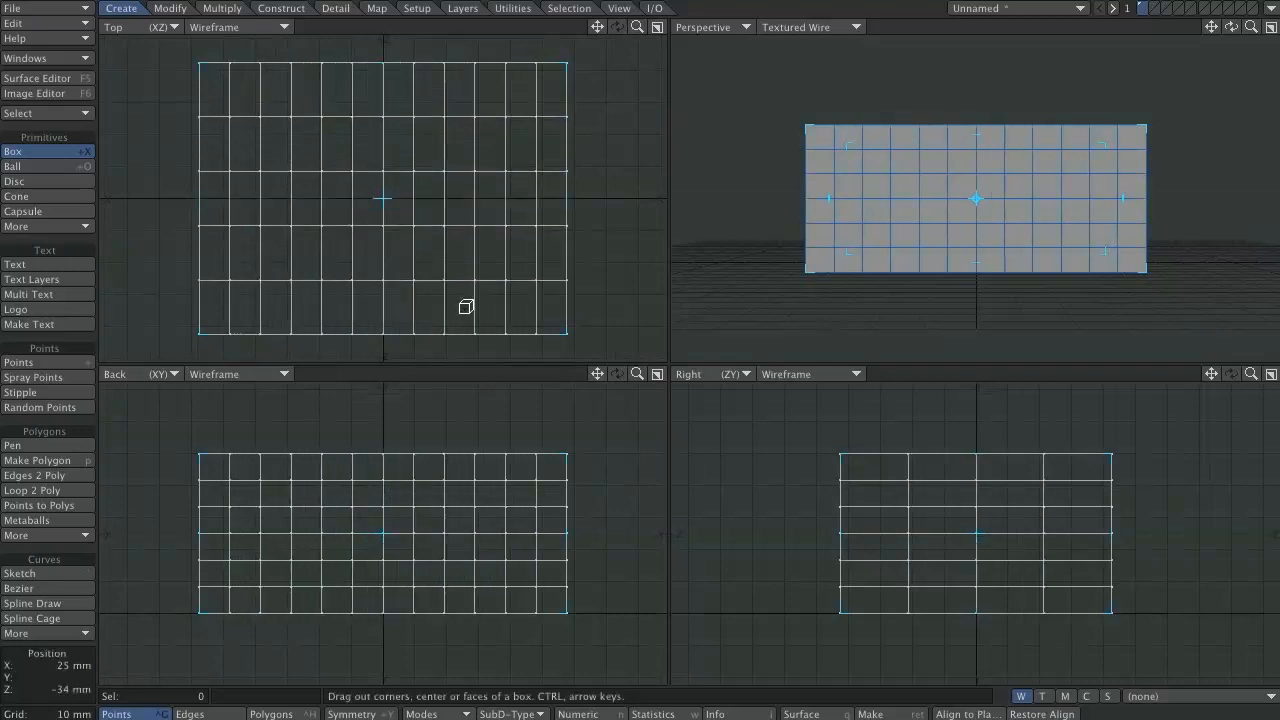
{"action": "key", "text": "Up"}
{"action": "key", "text": "Up"}
{"action": "key", "text": "Up"}
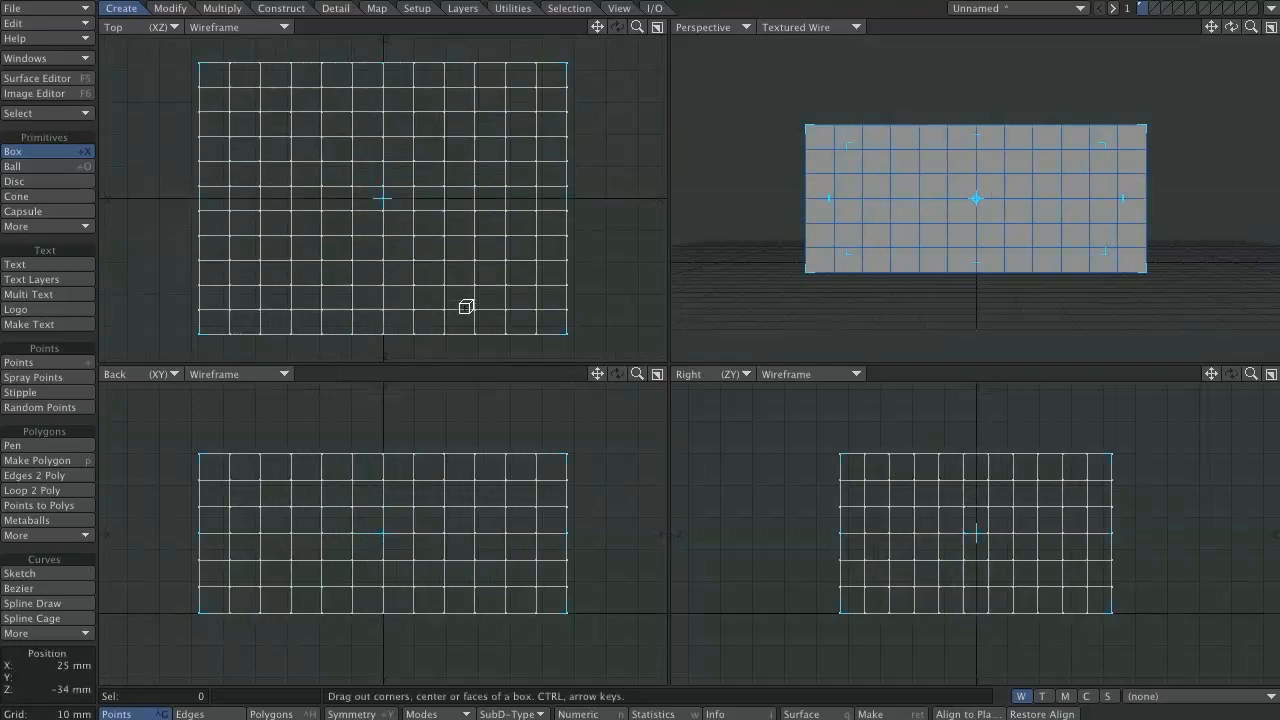
{"action": "key", "text": "Up"}
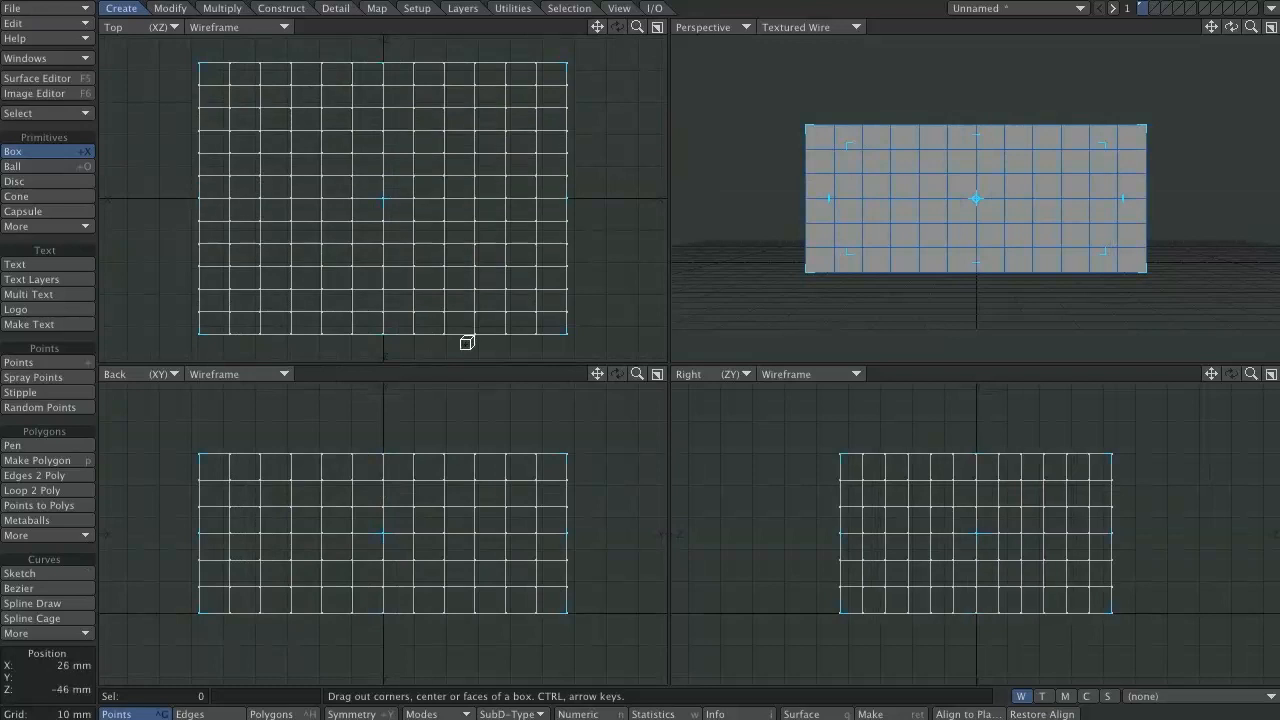
Step: Set the box to 13 segments across the width and 7 over the height, and finish creating it
{"action": "key", "text": "Right"}
{"action": "key", "text": "Up"}
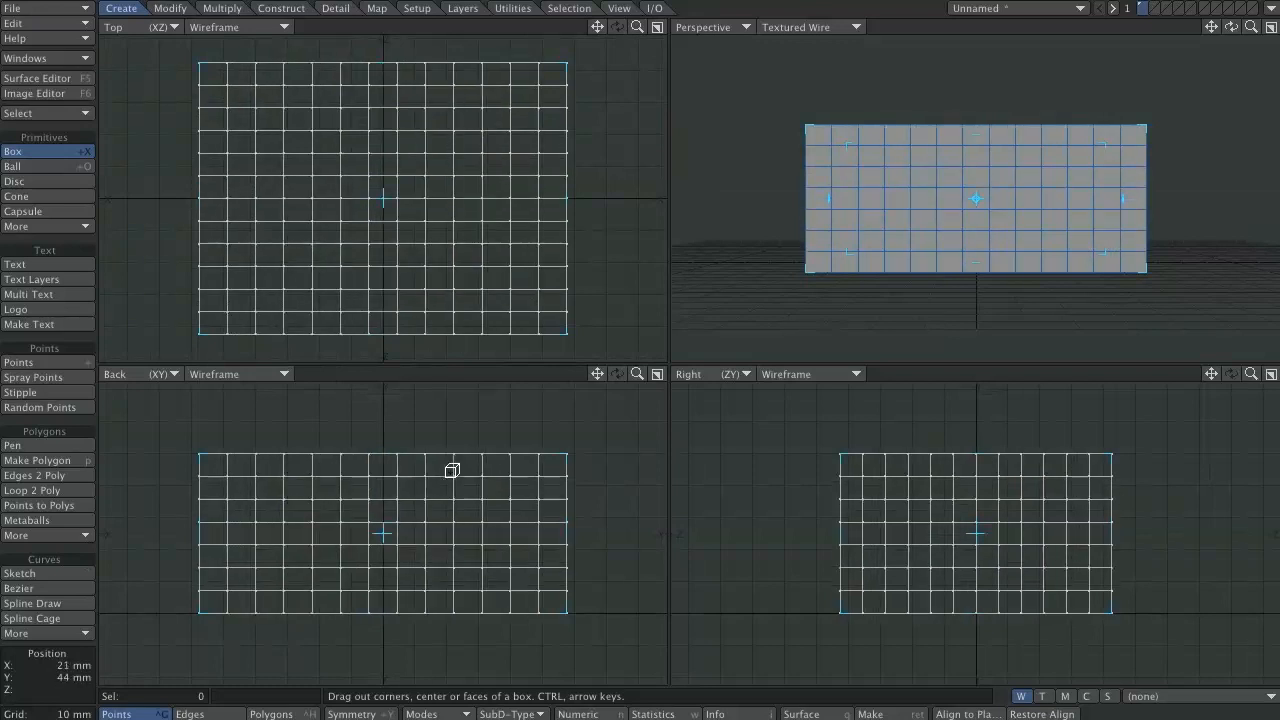
{"action": "key", "text": "space"}
{"action": "left_click_drag", "start_coordinate": [1079, 211], "coordinate": [950, 240], "text": "alt"}
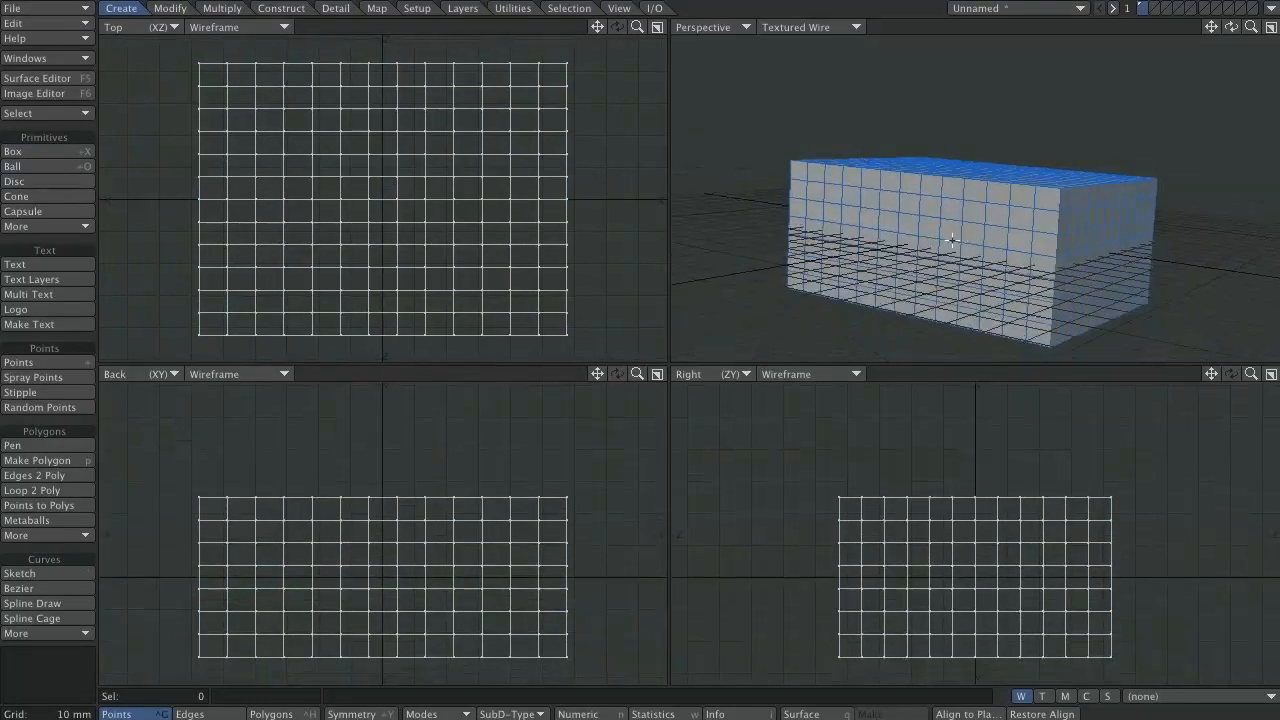
Step: Save the object as Rock1 in the 3D World Q&A folder, replacing the existing file
{"action": "left_click", "coordinate": [55, 14]}
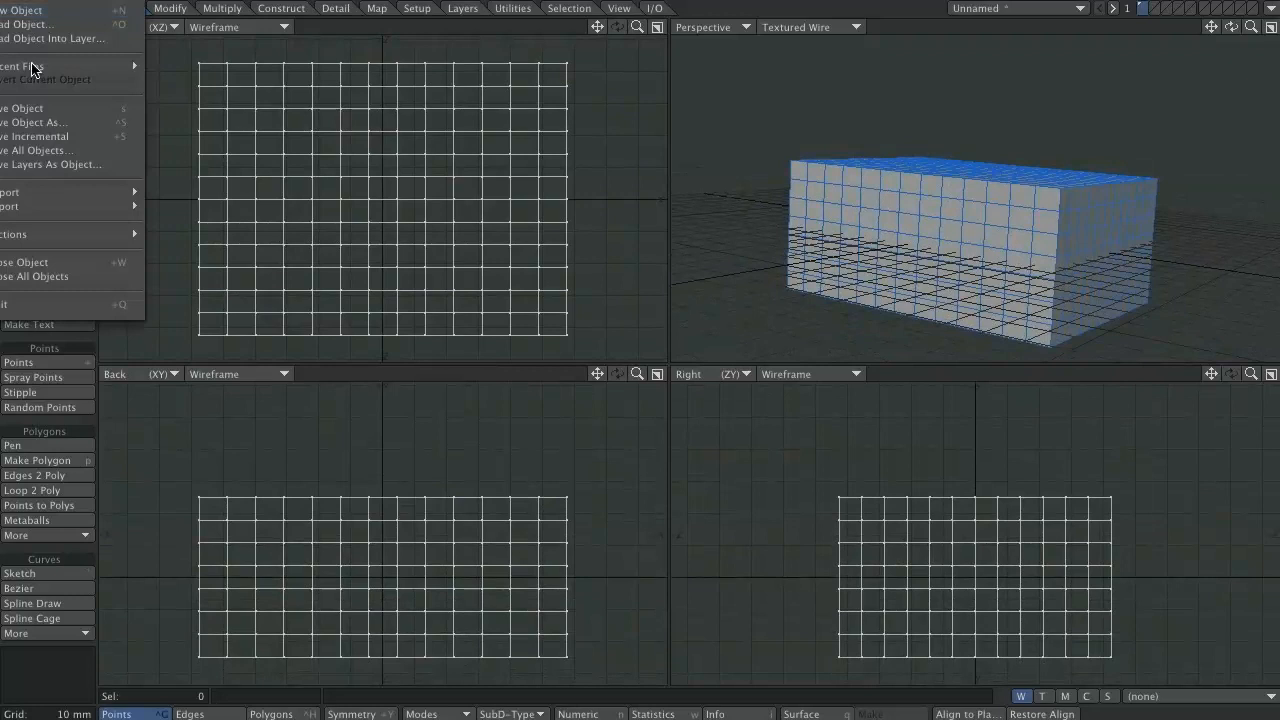
{"action": "left_click", "coordinate": [68, 122]}
{"action": "type", "text": "Rock1"}
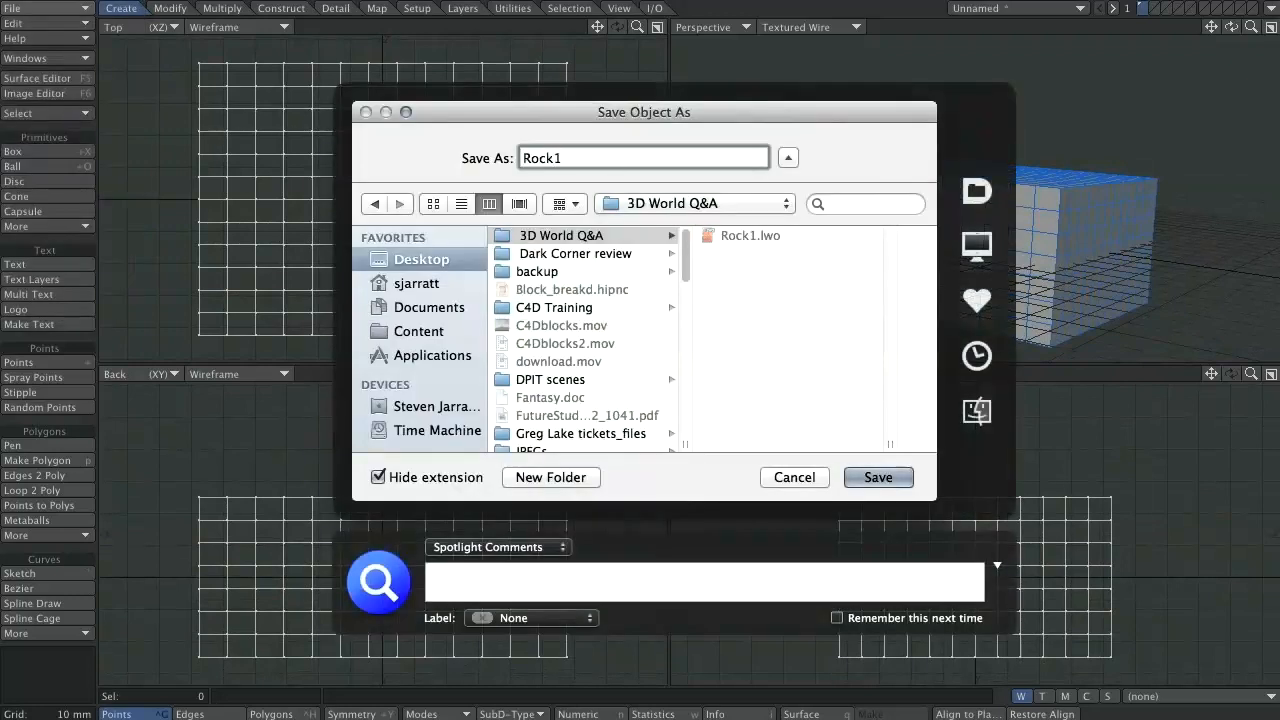
{"action": "key", "text": "Return"}
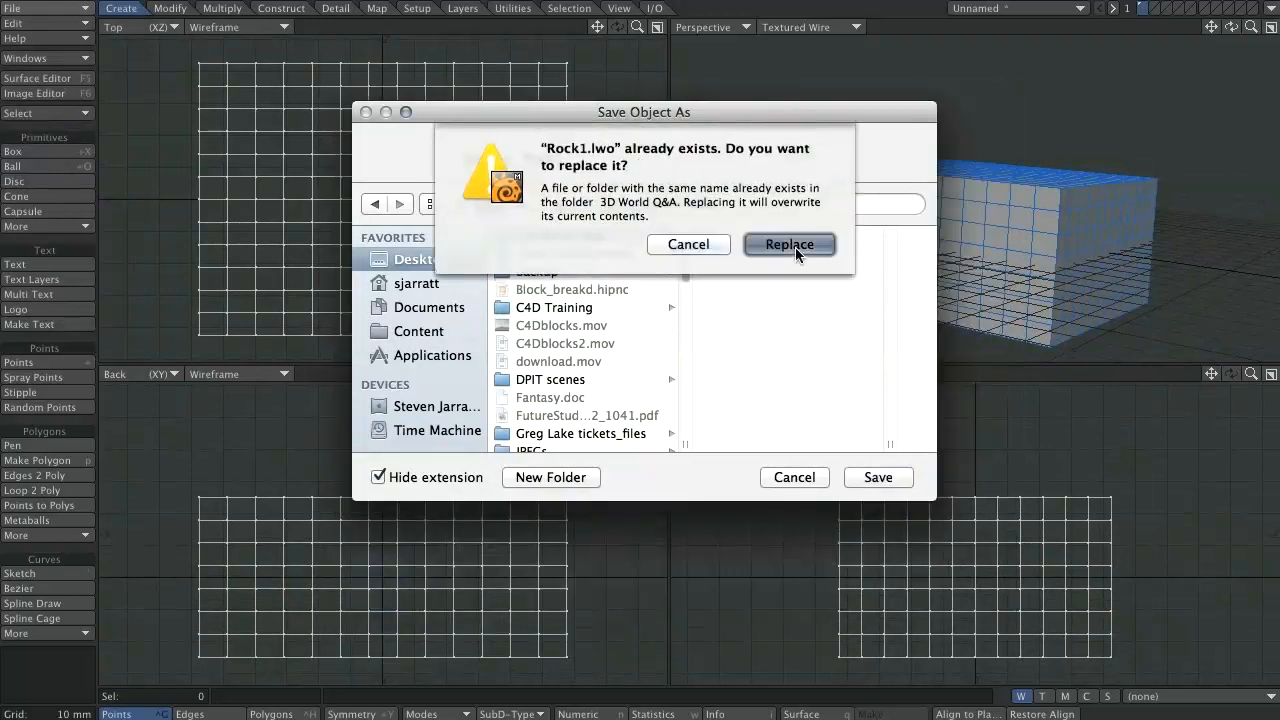
{"action": "left_click", "coordinate": [792, 246]}
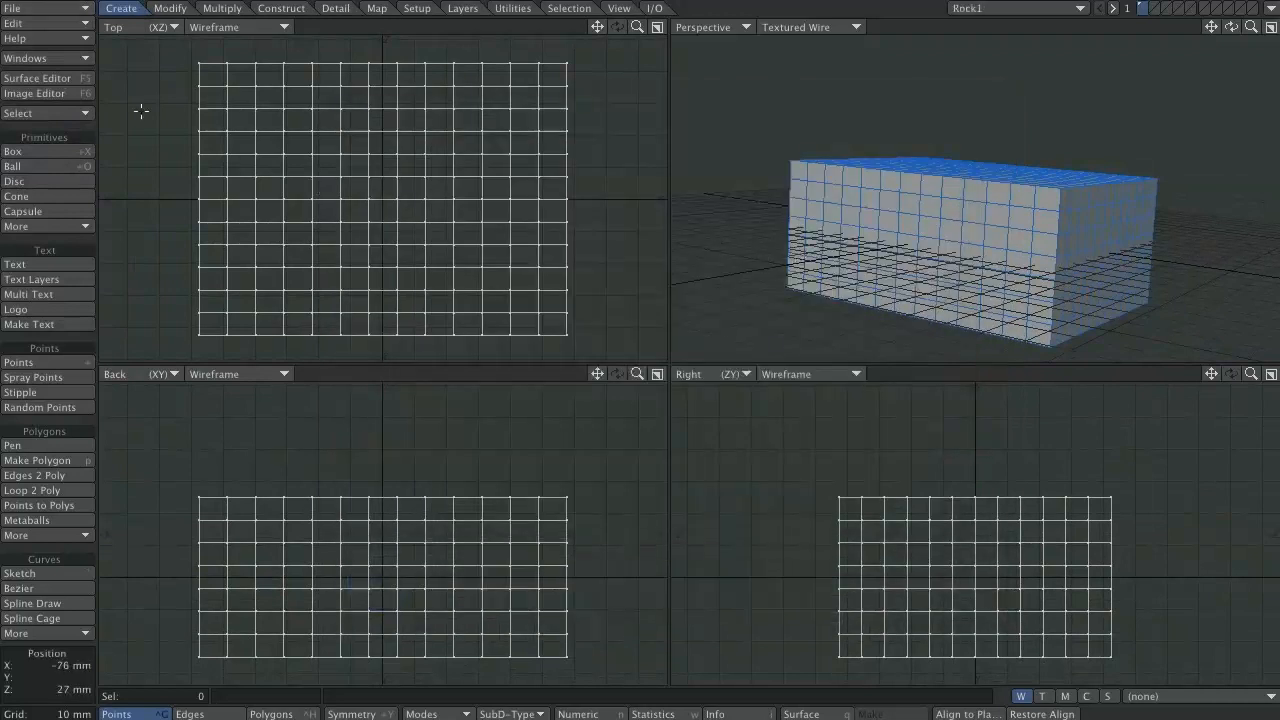
Step: Send the subdivided box to ZBrush with GoZ
{"action": "left_click_drag", "start_coordinate": [920, 211], "coordinate": [976, 205], "text": "alt"}
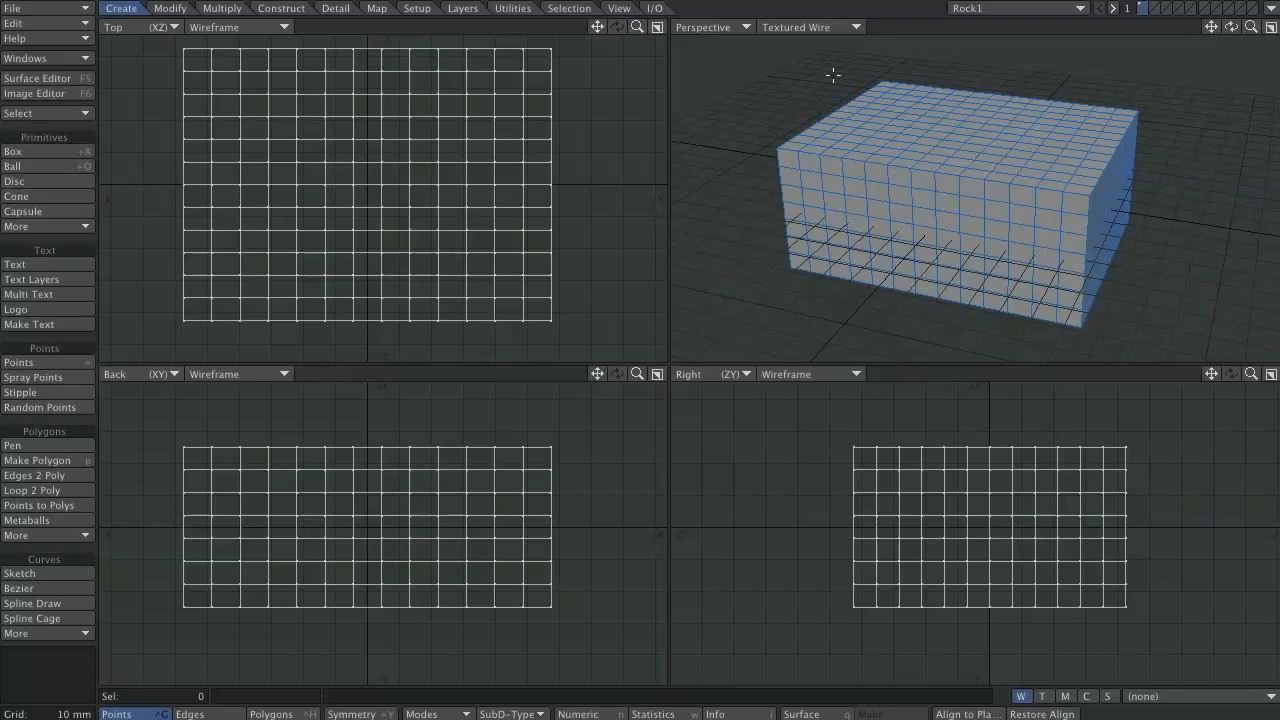
{"action": "left_click", "coordinate": [655, 9]}
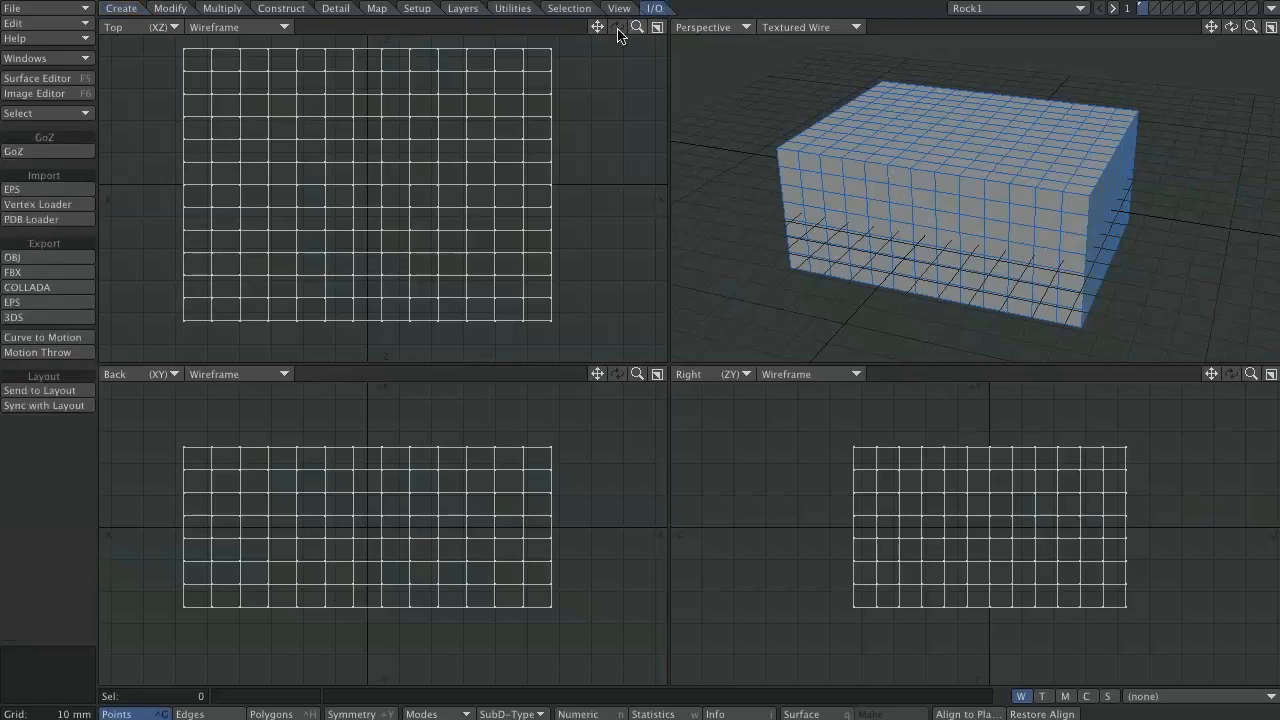
{"action": "left_click", "coordinate": [65, 150]}
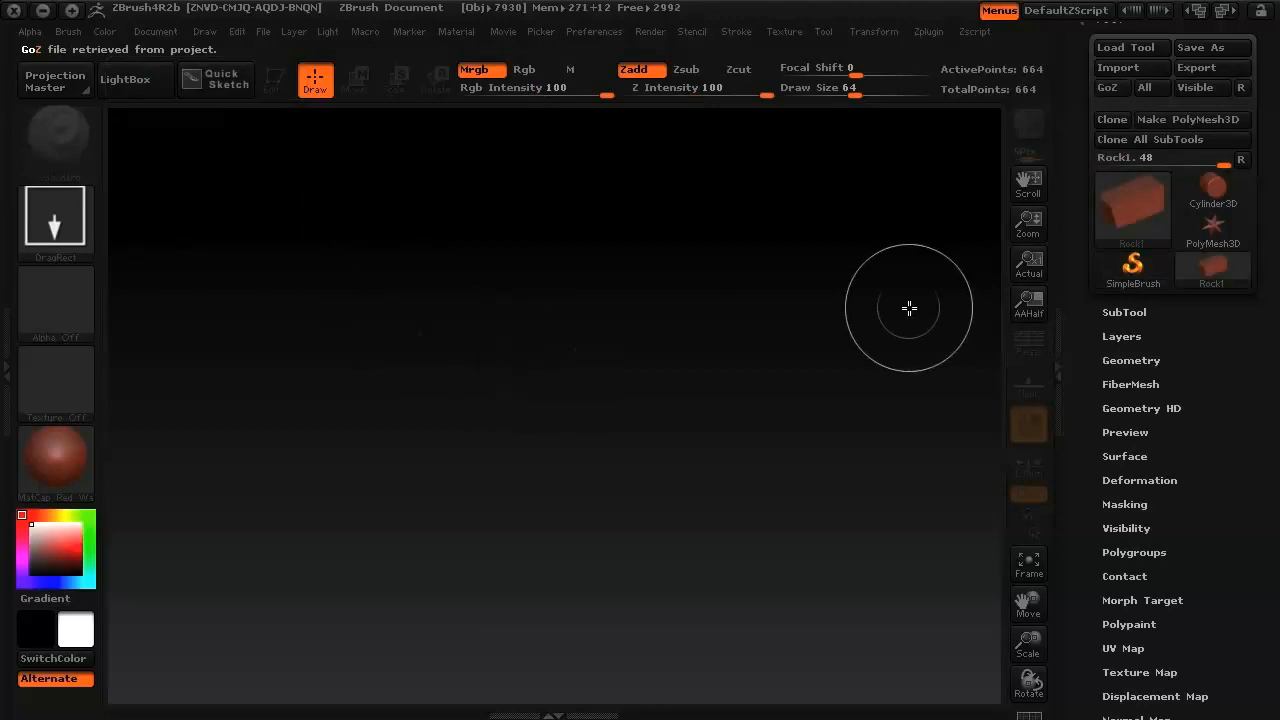
Step: Place the Rock1 tool on the canvas and switch it to Edit mode
{"action": "mouse_move", "coordinate": [1133, 218]}
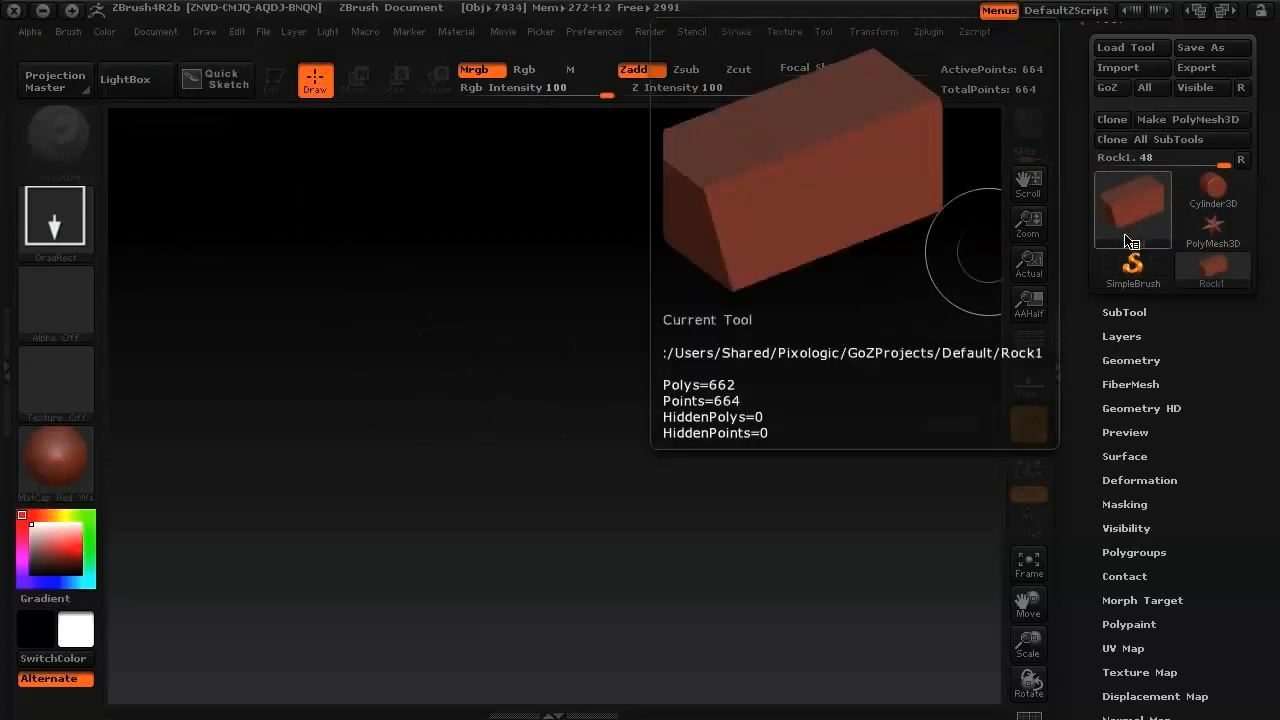
{"action": "left_click", "coordinate": [1140, 216]}
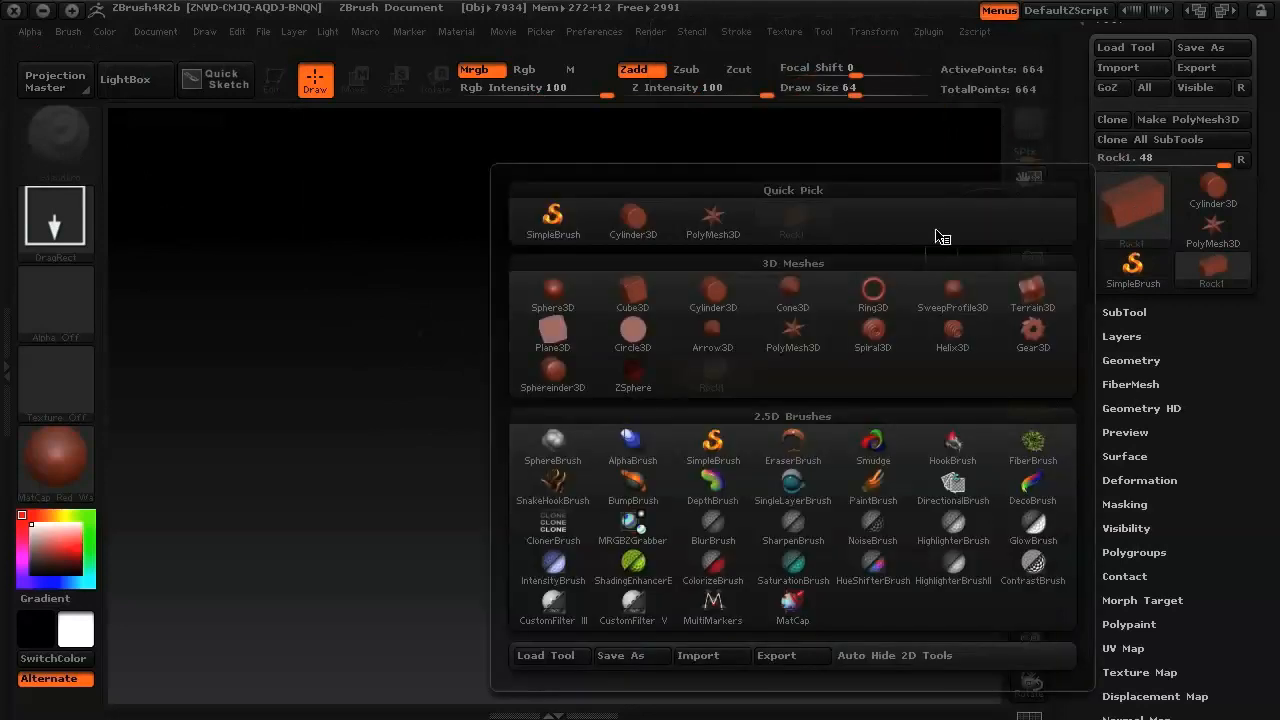
{"action": "mouse_move", "coordinate": [477, 339]}
{"action": "left_mouse_down"}
{"action": "mouse_move", "coordinate": [495, 400]}
{"action": "mouse_move", "coordinate": [525, 410]}
{"action": "left_mouse_up"}
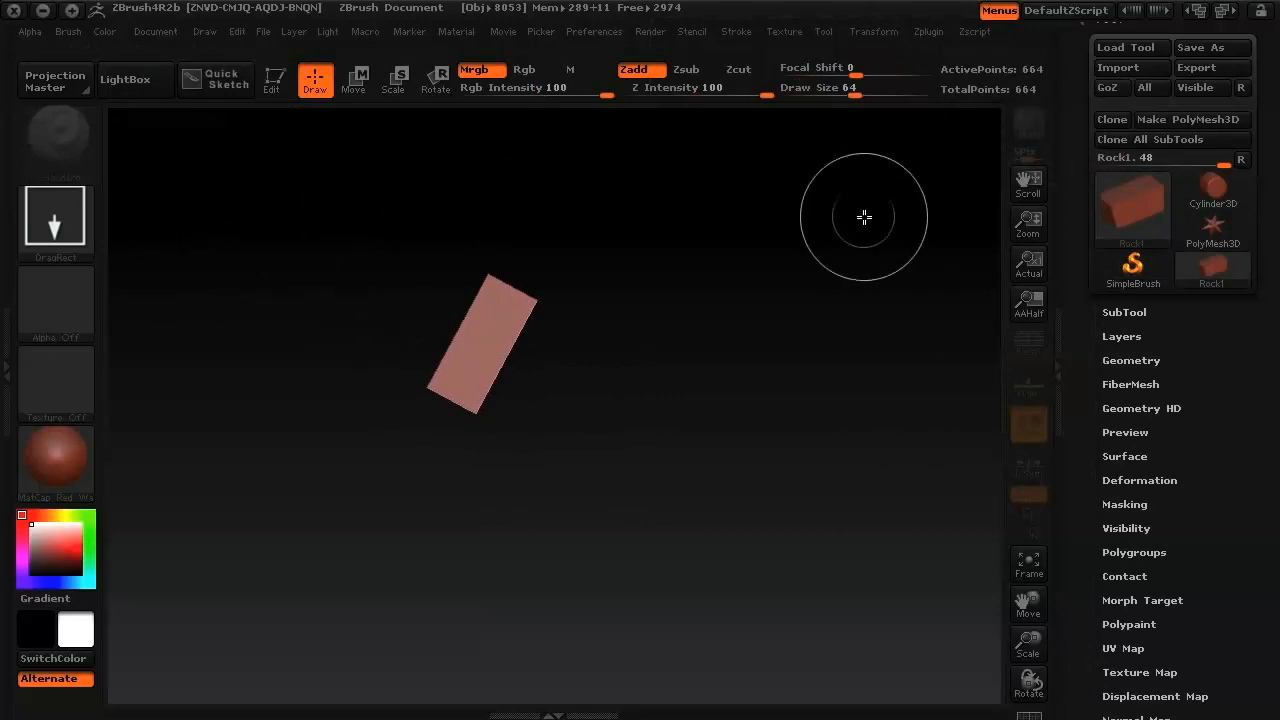
{"action": "key", "text": "t"}
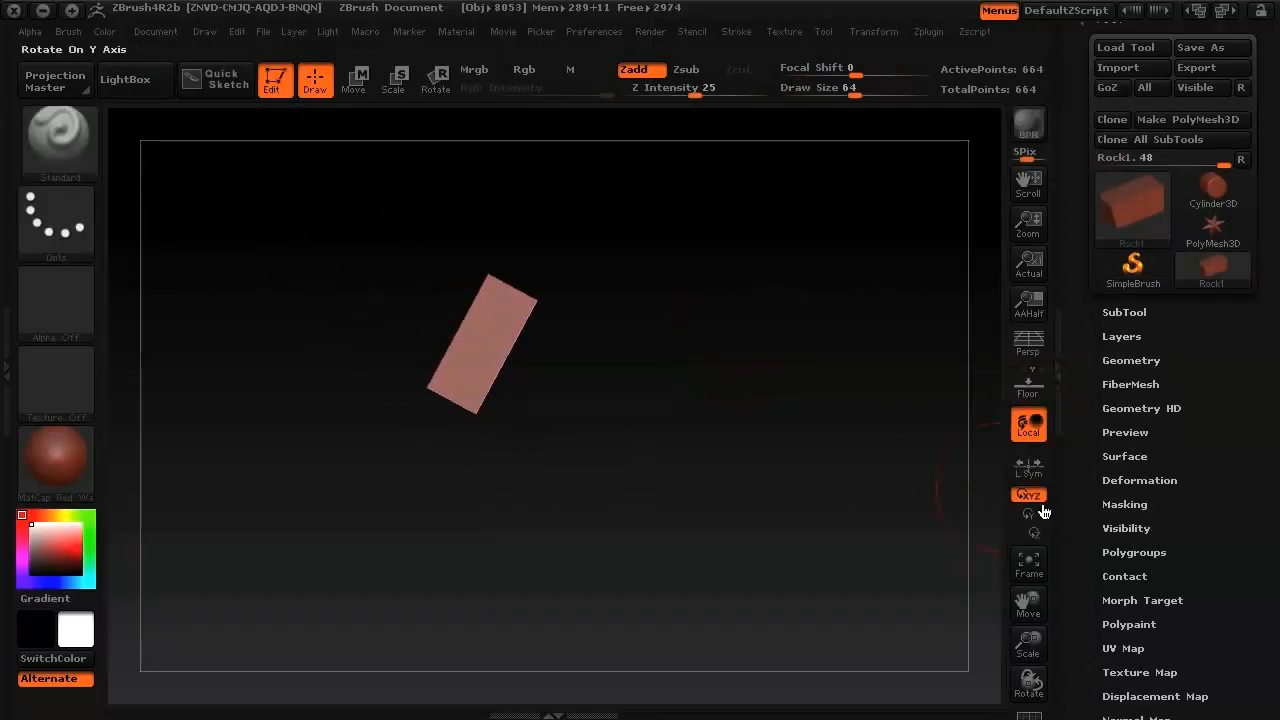
Step: Frame the block at an angle and turn on perspective view
{"action": "key", "text": "f"}
{"action": "left_click_drag", "start_coordinate": [877, 397], "coordinate": [893, 543], "text": "alt"}
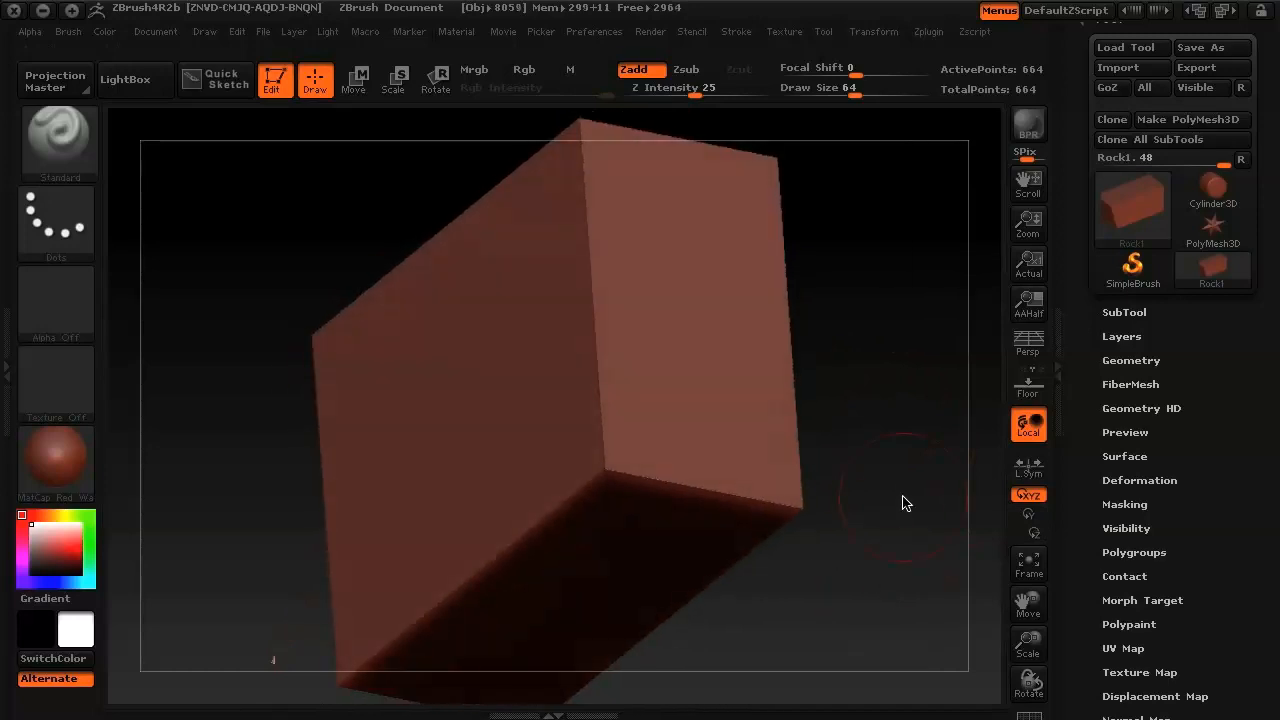
{"action": "left_click", "coordinate": [1028, 341]}
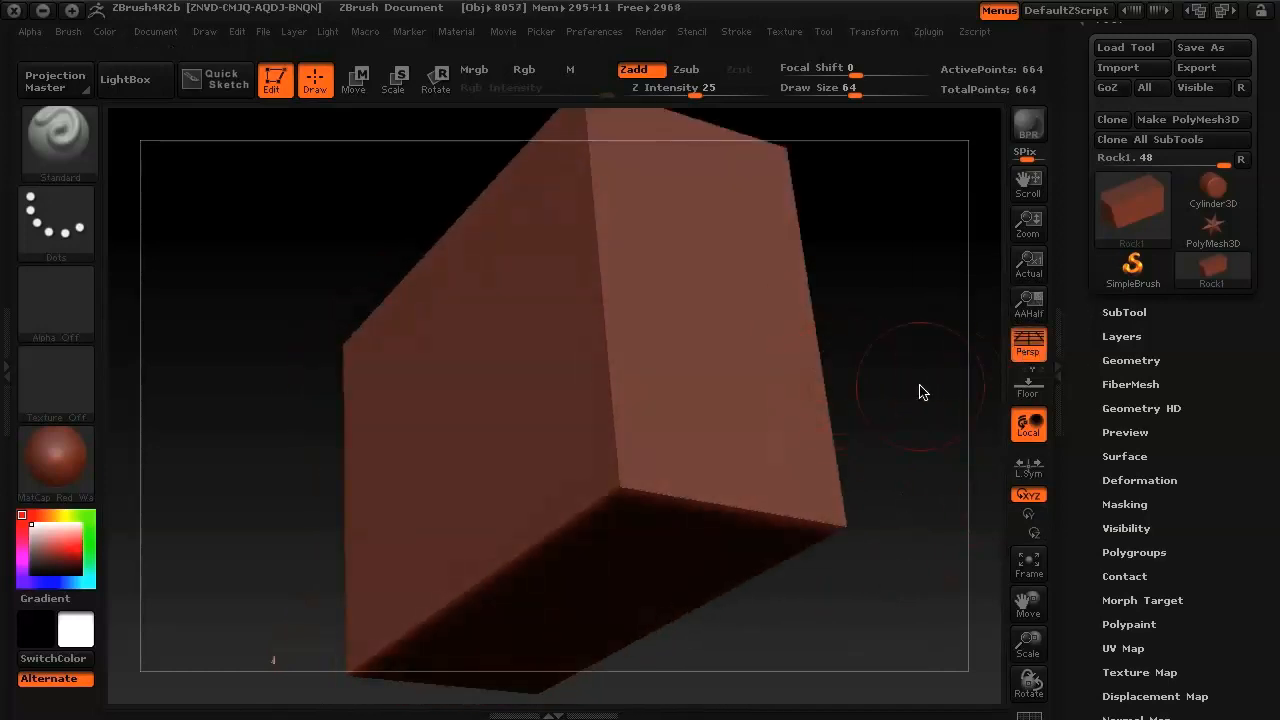
{"action": "left_click_drag", "start_coordinate": [918, 386], "coordinate": [918, 305], "text": "alt"}
Step: Raise uneven bulges on the block's narrow end face and its adjoining edges with the Standard brush
{"action": "mouse_move", "coordinate": [622, 452]}
{"action": "left_mouse_down"}
{"action": "mouse_move", "coordinate": [603, 397]}
{"action": "mouse_move", "coordinate": [581, 453]}
{"action": "mouse_move", "coordinate": [590, 428]}
{"action": "left_mouse_up"}
{"action": "mouse_move", "coordinate": [579, 275]}
{"action": "left_mouse_down"}
{"action": "mouse_move", "coordinate": [537, 229]}
{"action": "mouse_move", "coordinate": [586, 237]}
{"action": "mouse_move", "coordinate": [649, 280]}
{"action": "left_mouse_up"}
{"action": "mouse_move", "coordinate": [704, 438]}
{"action": "left_mouse_down"}
{"action": "mouse_move", "coordinate": [723, 477]}
{"action": "mouse_move", "coordinate": [712, 256]}
{"action": "left_mouse_up"}
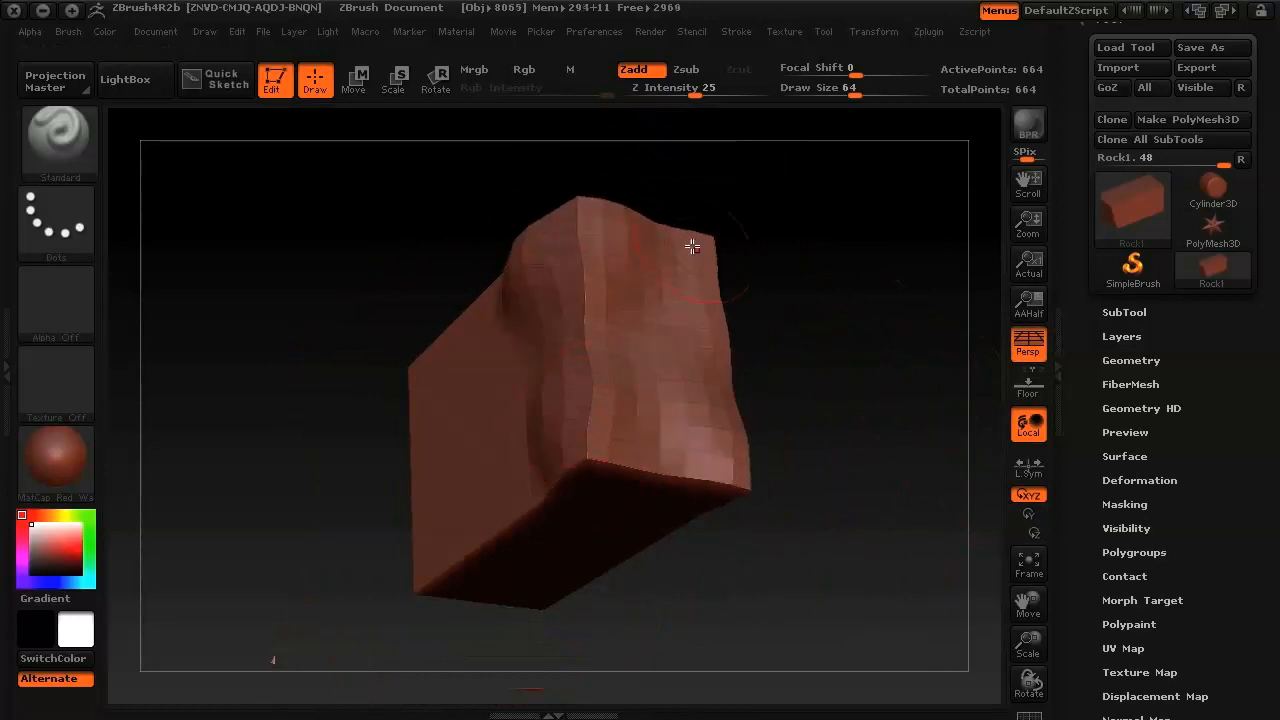
Step: Extend the irregular bulges across the block's other faces with the Standard brush at Z Intensity 25
{"action": "left_click_drag", "start_coordinate": [467, 381], "coordinate": [780, 355]}
{"action": "mouse_move", "coordinate": [372, 378]}
{"action": "left_mouse_down"}
{"action": "mouse_move", "coordinate": [583, 320]}
{"action": "mouse_move", "coordinate": [428, 351]}
{"action": "mouse_move", "coordinate": [557, 311]}
{"action": "left_mouse_up"}
{"action": "mouse_move", "coordinate": [456, 374]}
{"action": "left_mouse_down"}
{"action": "mouse_move", "coordinate": [446, 423]}
{"action": "mouse_move", "coordinate": [582, 584]}
{"action": "left_mouse_up"}
{"action": "mouse_move", "coordinate": [580, 386]}
{"action": "left_mouse_down"}
{"action": "mouse_move", "coordinate": [489, 271]}
{"action": "mouse_move", "coordinate": [583, 380]}
{"action": "left_mouse_up"}
{"action": "mouse_move", "coordinate": [770, 318]}
{"action": "left_mouse_down"}
{"action": "mouse_move", "coordinate": [791, 323]}
{"action": "mouse_move", "coordinate": [622, 347]}
{"action": "left_mouse_up"}
{"action": "mouse_move", "coordinate": [273, 265]}
{"action": "left_mouse_down"}
{"action": "mouse_move", "coordinate": [260, 311]}
{"action": "mouse_move", "coordinate": [289, 360]}
{"action": "mouse_move", "coordinate": [397, 314]}
{"action": "mouse_move", "coordinate": [310, 256]}
{"action": "left_mouse_up"}
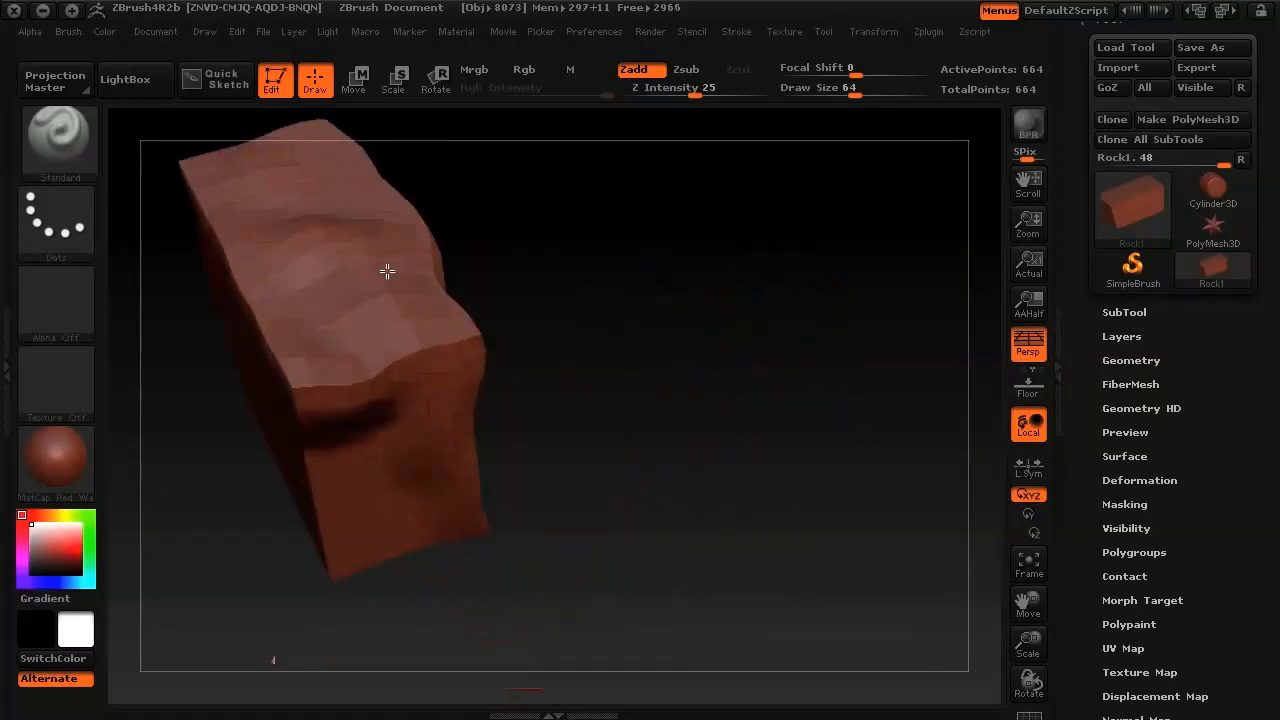
Step: Build up the remaining flat sides and smooth the hard corners into a rough boulder shape
{"action": "mouse_move", "coordinate": [586, 306]}
{"action": "left_mouse_down"}
{"action": "mouse_move", "coordinate": [777, 331]}
{"action": "mouse_move", "coordinate": [834, 323]}
{"action": "mouse_move", "coordinate": [814, 303]}
{"action": "mouse_move", "coordinate": [869, 254]}
{"action": "left_mouse_up"}
{"action": "mouse_move", "coordinate": [500, 309]}
{"action": "left_mouse_down"}
{"action": "mouse_move", "coordinate": [337, 560]}
{"action": "mouse_move", "coordinate": [257, 489]}
{"action": "mouse_move", "coordinate": [386, 394]}
{"action": "mouse_move", "coordinate": [412, 608]}
{"action": "mouse_move", "coordinate": [549, 557]}
{"action": "mouse_move", "coordinate": [631, 477]}
{"action": "mouse_move", "coordinate": [594, 457]}
{"action": "mouse_move", "coordinate": [657, 420]}
{"action": "mouse_move", "coordinate": [494, 357]}
{"action": "mouse_move", "coordinate": [303, 200]}
{"action": "mouse_move", "coordinate": [357, 217]}
{"action": "mouse_move", "coordinate": [234, 286]}
{"action": "mouse_move", "coordinate": [174, 421]}
{"action": "mouse_move", "coordinate": [457, 606]}
{"action": "mouse_move", "coordinate": [606, 531]}
{"action": "mouse_move", "coordinate": [808, 394]}
{"action": "mouse_move", "coordinate": [700, 437]}
{"action": "left_mouse_up"}
{"action": "left_click_drag", "start_coordinate": [640, 566], "coordinate": [586, 457], "text": "shift"}
{"action": "left_click_drag", "start_coordinate": [790, 371], "coordinate": [732, 435]}
{"action": "mouse_move", "coordinate": [429, 386]}
{"action": "left_mouse_down", "text": "shift"}
{"action": "mouse_move", "coordinate": [491, 374]}
{"action": "mouse_move", "coordinate": [506, 390]}
{"action": "left_mouse_up", "text": "shift"}
{"action": "mouse_move", "coordinate": [516, 269]}
{"action": "left_mouse_down"}
{"action": "mouse_move", "coordinate": [454, 249]}
{"action": "mouse_move", "coordinate": [574, 357]}
{"action": "left_mouse_up"}
{"action": "mouse_move", "coordinate": [736, 362]}
{"action": "left_mouse_down", "text": "alt"}
{"action": "mouse_move", "coordinate": [686, 377]}
{"action": "mouse_move", "coordinate": [796, 355]}
{"action": "left_mouse_up", "text": "alt"}
{"action": "left_click_drag", "start_coordinate": [823, 404], "coordinate": [703, 396]}
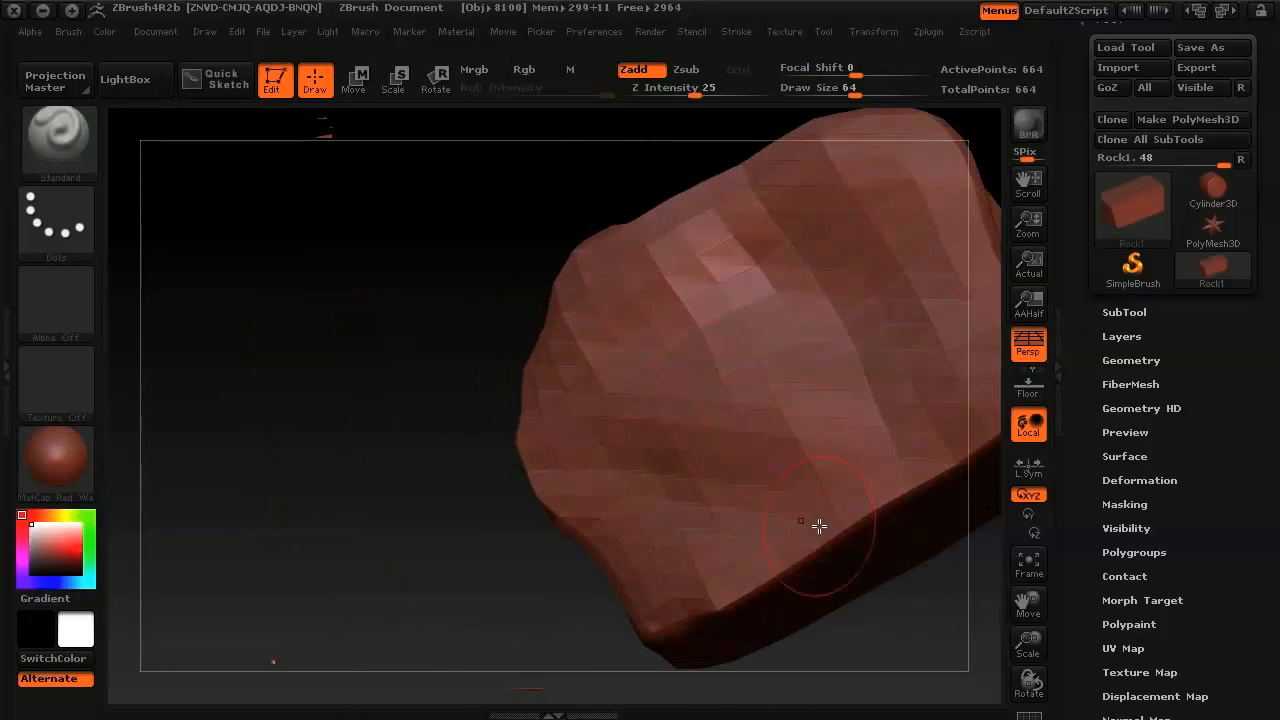
Step: Smooth the sharp edge between the broad face and the underside, and build up the surface around it
{"action": "mouse_move", "coordinate": [806, 552]}
{"action": "left_mouse_down", "text": "shift"}
{"action": "mouse_move", "coordinate": [765, 594]}
{"action": "mouse_move", "coordinate": [866, 517]}
{"action": "left_mouse_up", "text": "shift"}
{"action": "mouse_move", "coordinate": [530, 490]}
{"action": "left_mouse_down"}
{"action": "mouse_move", "coordinate": [489, 509]}
{"action": "mouse_move", "coordinate": [310, 474]}
{"action": "left_mouse_up"}
{"action": "left_click_drag", "start_coordinate": [783, 531], "coordinate": [762, 497], "text": "alt"}
{"action": "mouse_move", "coordinate": [530, 462]}
{"action": "left_mouse_down"}
{"action": "mouse_move", "coordinate": [563, 394]}
{"action": "mouse_move", "coordinate": [551, 477]}
{"action": "mouse_move", "coordinate": [466, 320]}
{"action": "mouse_move", "coordinate": [526, 498]}
{"action": "mouse_move", "coordinate": [614, 337]}
{"action": "mouse_move", "coordinate": [581, 371]}
{"action": "left_mouse_up"}
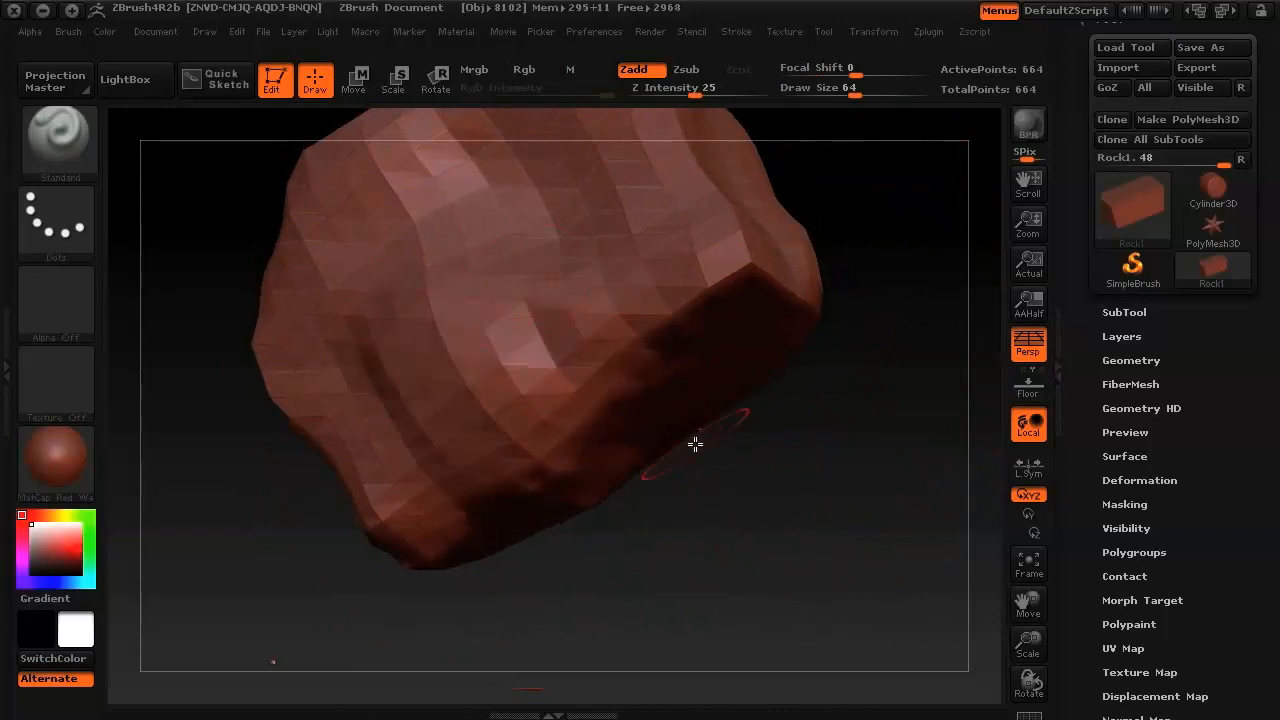
{"action": "left_click_drag", "start_coordinate": [813, 494], "coordinate": [824, 524]}
{"action": "mouse_move", "coordinate": [581, 316]}
{"action": "left_mouse_down", "text": "shift"}
{"action": "mouse_move", "coordinate": [560, 239]}
{"action": "mouse_move", "coordinate": [571, 311]}
{"action": "left_mouse_up", "text": "shift"}
Step: Add bulk to the rock's end and smooth its pointed corner
{"action": "mouse_move", "coordinate": [752, 250]}
{"action": "left_mouse_down"}
{"action": "mouse_move", "coordinate": [760, 333]}
{"action": "mouse_move", "coordinate": [771, 289]}
{"action": "mouse_move", "coordinate": [810, 471]}
{"action": "left_mouse_up"}
{"action": "mouse_move", "coordinate": [551, 374]}
{"action": "left_mouse_down"}
{"action": "mouse_move", "coordinate": [565, 278]}
{"action": "mouse_move", "coordinate": [691, 417]}
{"action": "mouse_move", "coordinate": [720, 354]}
{"action": "mouse_move", "coordinate": [611, 468]}
{"action": "mouse_move", "coordinate": [622, 472]}
{"action": "left_mouse_up"}
{"action": "left_click_drag", "start_coordinate": [872, 420], "coordinate": [809, 334]}
{"action": "mouse_move", "coordinate": [765, 447]}
{"action": "left_mouse_down"}
{"action": "mouse_move", "coordinate": [797, 498]}
{"action": "mouse_move", "coordinate": [786, 388]}
{"action": "left_mouse_up"}
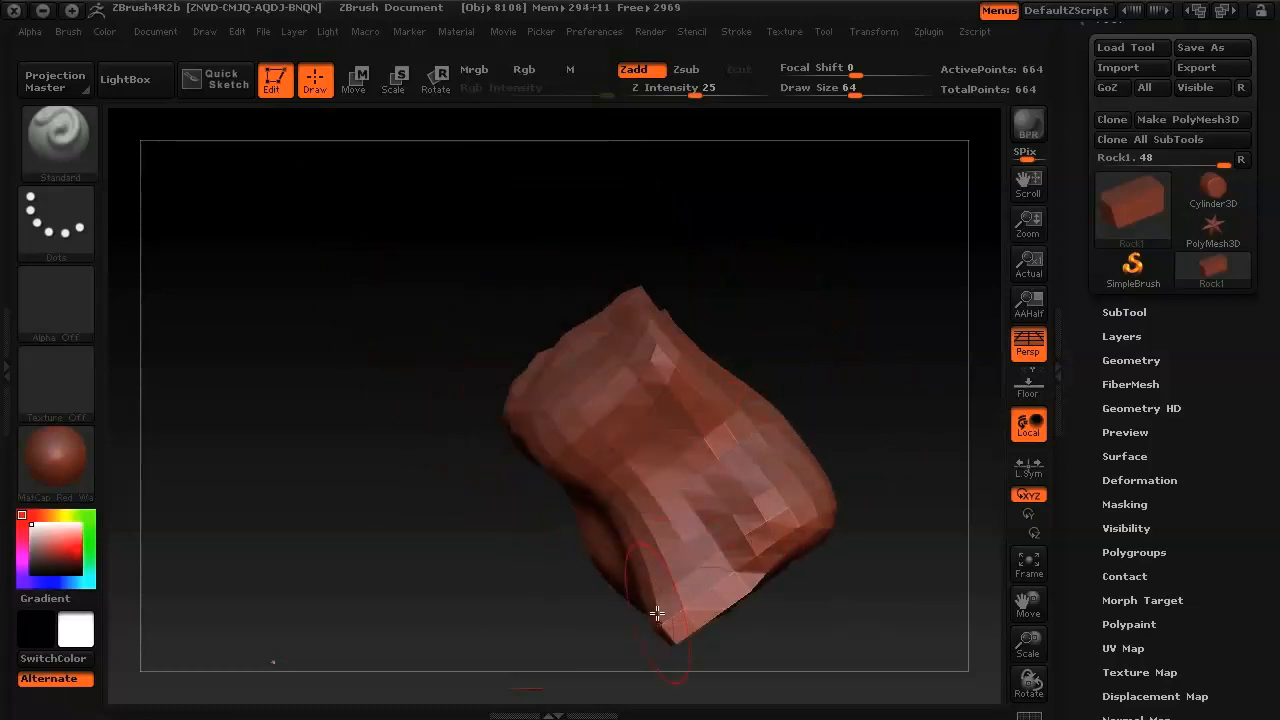
{"action": "mouse_move", "coordinate": [673, 626]}
{"action": "left_mouse_down"}
{"action": "mouse_move", "coordinate": [686, 609]}
{"action": "mouse_move", "coordinate": [714, 620]}
{"action": "mouse_move", "coordinate": [614, 523]}
{"action": "mouse_move", "coordinate": [678, 547]}
{"action": "left_mouse_up"}
{"action": "mouse_move", "coordinate": [690, 598]}
{"action": "left_mouse_down", "text": "shift"}
{"action": "mouse_move", "coordinate": [677, 623]}
{"action": "mouse_move", "coordinate": [726, 597]}
{"action": "mouse_move", "coordinate": [654, 571]}
{"action": "left_mouse_up", "text": "shift"}
{"action": "mouse_move", "coordinate": [880, 360]}
{"action": "left_mouse_down"}
{"action": "mouse_move", "coordinate": [774, 314]}
{"action": "mouse_move", "coordinate": [823, 260]}
{"action": "mouse_move", "coordinate": [644, 232]}
{"action": "left_mouse_up"}
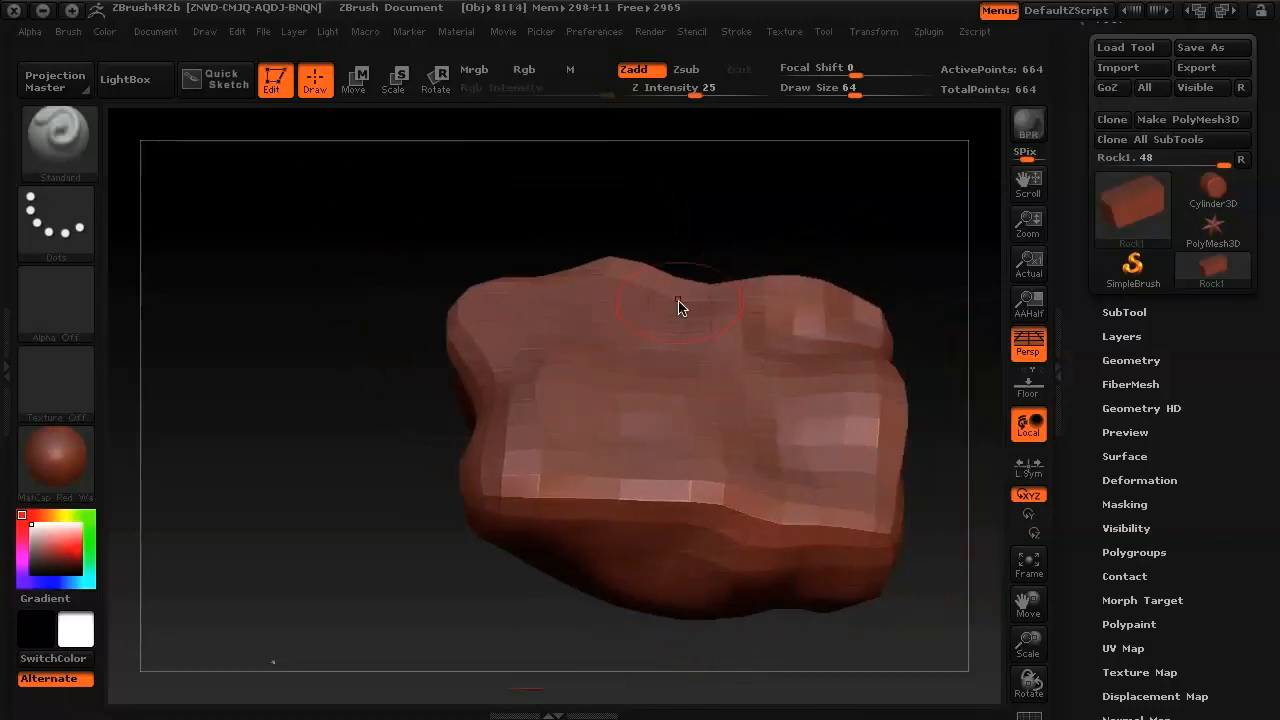
Step: Sculpt raised ridges over the broad face and soften its long hard edge by smoothing
{"action": "mouse_move", "coordinate": [637, 500]}
{"action": "left_mouse_down"}
{"action": "mouse_move", "coordinate": [491, 480]}
{"action": "mouse_move", "coordinate": [575, 430]}
{"action": "left_mouse_up"}
{"action": "mouse_move", "coordinate": [787, 480]}
{"action": "left_mouse_down"}
{"action": "mouse_move", "coordinate": [723, 434]}
{"action": "mouse_move", "coordinate": [700, 589]}
{"action": "mouse_move", "coordinate": [705, 418]}
{"action": "left_mouse_up"}
{"action": "mouse_move", "coordinate": [710, 518]}
{"action": "left_mouse_down"}
{"action": "mouse_move", "coordinate": [731, 580]}
{"action": "mouse_move", "coordinate": [760, 429]}
{"action": "mouse_move", "coordinate": [683, 566]}
{"action": "mouse_move", "coordinate": [727, 471]}
{"action": "mouse_move", "coordinate": [674, 383]}
{"action": "mouse_move", "coordinate": [600, 423]}
{"action": "mouse_move", "coordinate": [603, 437]}
{"action": "mouse_move", "coordinate": [699, 390]}
{"action": "left_mouse_up"}
{"action": "mouse_move", "coordinate": [788, 228]}
{"action": "left_mouse_down"}
{"action": "mouse_move", "coordinate": [740, 209]}
{"action": "mouse_move", "coordinate": [729, 234]}
{"action": "mouse_move", "coordinate": [663, 220]}
{"action": "left_mouse_up"}
{"action": "left_click_drag", "start_coordinate": [549, 465], "coordinate": [677, 506], "text": "shift"}
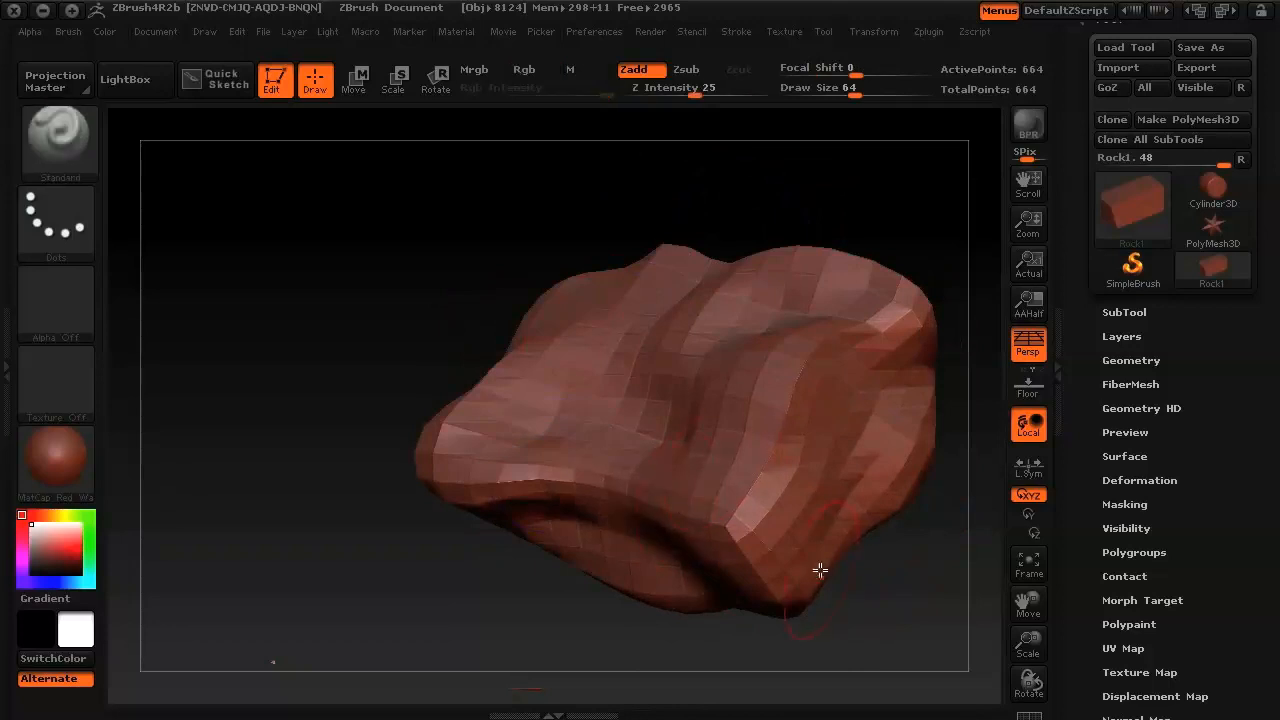
Step: Deepen the rock's irregular form with further bulges and hollows around its end and sides
{"action": "left_click_drag", "start_coordinate": [864, 592], "coordinate": [822, 424]}
{"action": "left_click_drag", "start_coordinate": [637, 533], "coordinate": [694, 536]}
{"action": "mouse_move", "coordinate": [665, 378]}
{"action": "left_mouse_down"}
{"action": "mouse_move", "coordinate": [674, 340]}
{"action": "mouse_move", "coordinate": [826, 398]}
{"action": "left_mouse_up"}
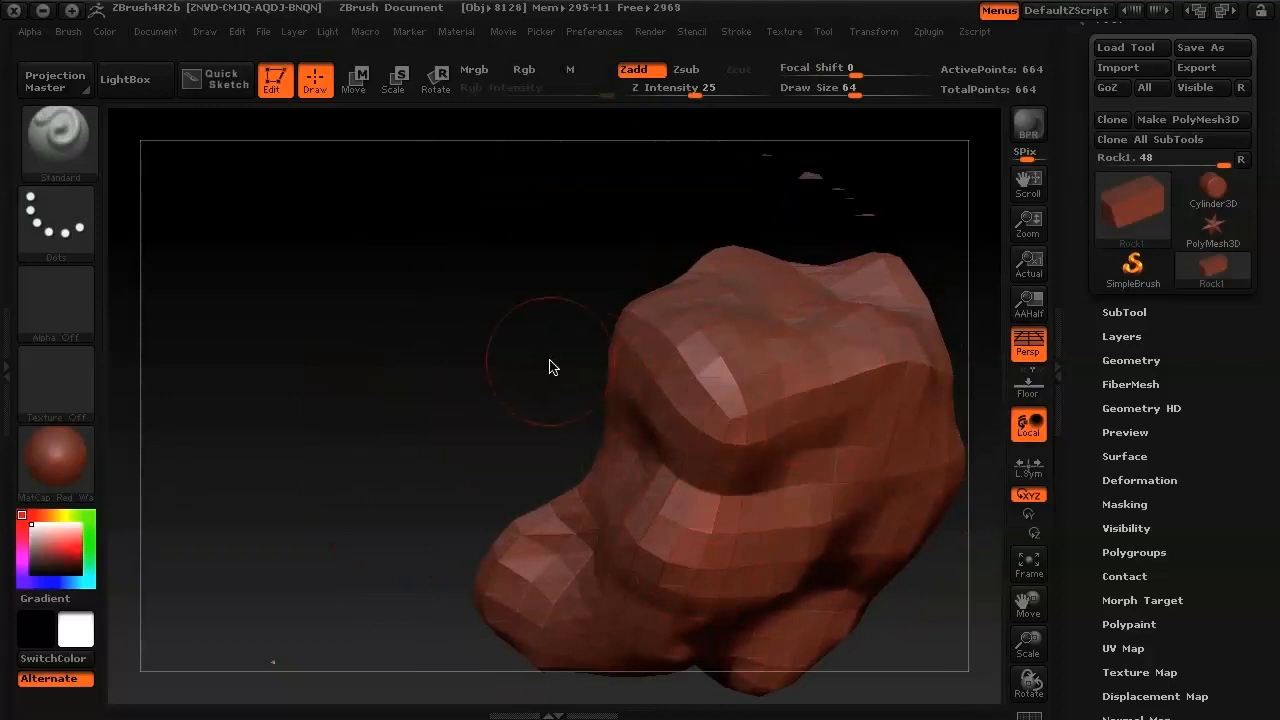
{"action": "mouse_move", "coordinate": [550, 367]}
{"action": "left_mouse_down"}
{"action": "mouse_move", "coordinate": [843, 463]}
{"action": "mouse_move", "coordinate": [791, 394]}
{"action": "mouse_move", "coordinate": [700, 440]}
{"action": "mouse_move", "coordinate": [783, 420]}
{"action": "mouse_move", "coordinate": [751, 462]}
{"action": "mouse_move", "coordinate": [714, 437]}
{"action": "mouse_move", "coordinate": [697, 508]}
{"action": "left_mouse_up"}
{"action": "mouse_move", "coordinate": [697, 648]}
{"action": "left_mouse_down"}
{"action": "mouse_move", "coordinate": [649, 646]}
{"action": "mouse_move", "coordinate": [657, 614]}
{"action": "mouse_move", "coordinate": [480, 580]}
{"action": "left_mouse_up"}
{"action": "mouse_move", "coordinate": [381, 573]}
{"action": "left_mouse_down"}
{"action": "mouse_move", "coordinate": [343, 537]}
{"action": "mouse_move", "coordinate": [334, 460]}
{"action": "mouse_move", "coordinate": [374, 563]}
{"action": "mouse_move", "coordinate": [436, 467]}
{"action": "mouse_move", "coordinate": [431, 294]}
{"action": "mouse_move", "coordinate": [363, 290]}
{"action": "left_mouse_up"}
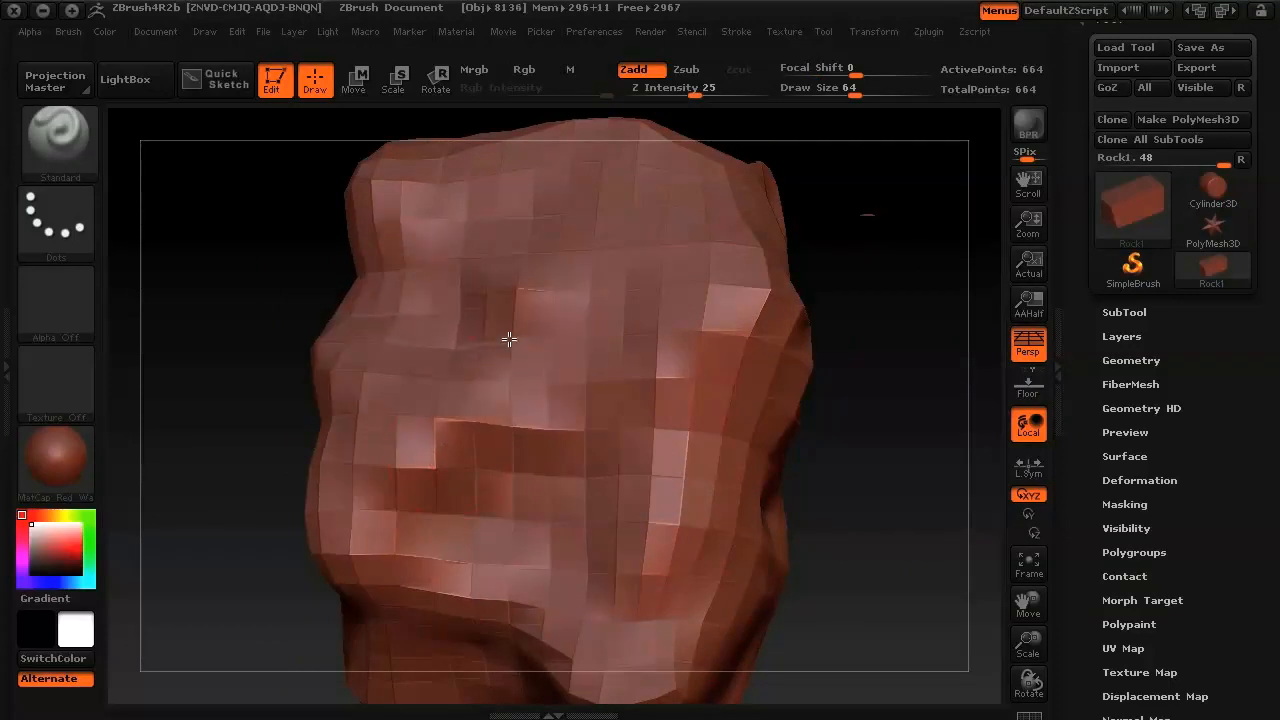
Step: Swell the rock's side beneath the sharp overhanging ridge with a Standard brush stroke
{"action": "mouse_move", "coordinate": [841, 446]}
{"action": "left_mouse_down"}
{"action": "mouse_move", "coordinate": [857, 360]}
{"action": "mouse_move", "coordinate": [863, 377]}
{"action": "mouse_move", "coordinate": [763, 400]}
{"action": "mouse_move", "coordinate": [728, 502]}
{"action": "mouse_move", "coordinate": [716, 498]}
{"action": "left_mouse_up"}
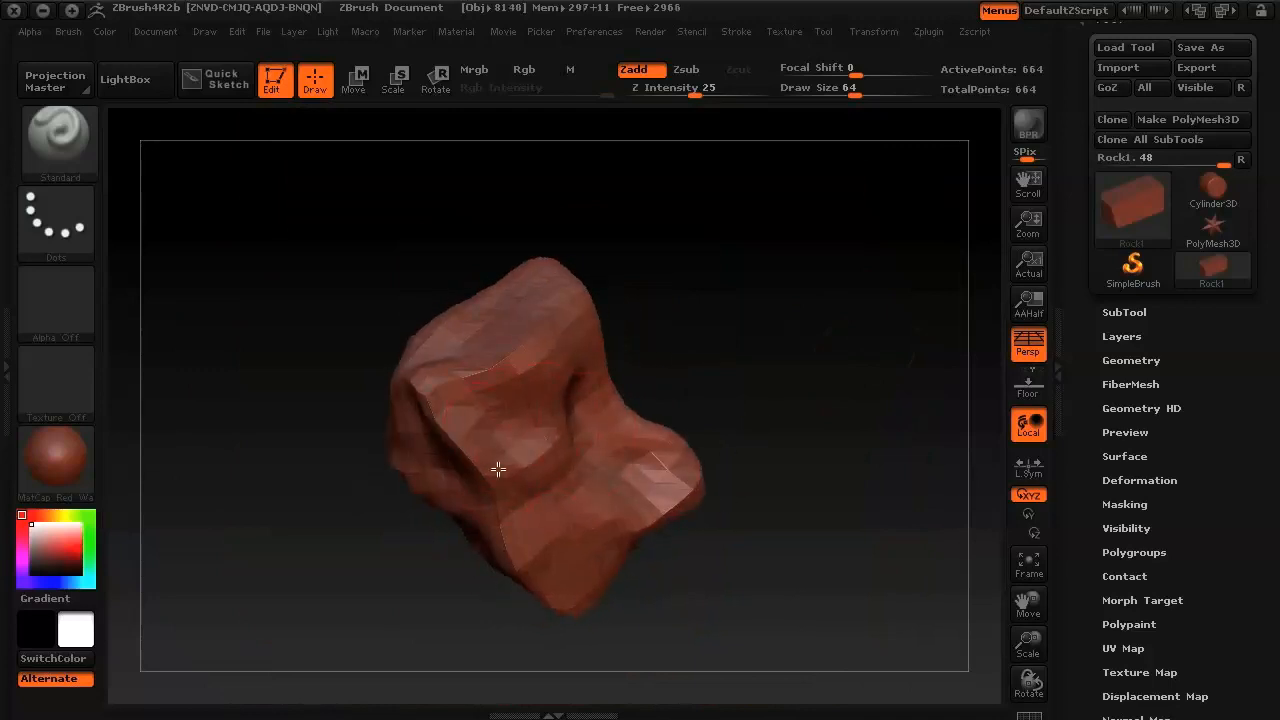
{"action": "left_click_drag", "start_coordinate": [490, 461], "coordinate": [475, 461]}
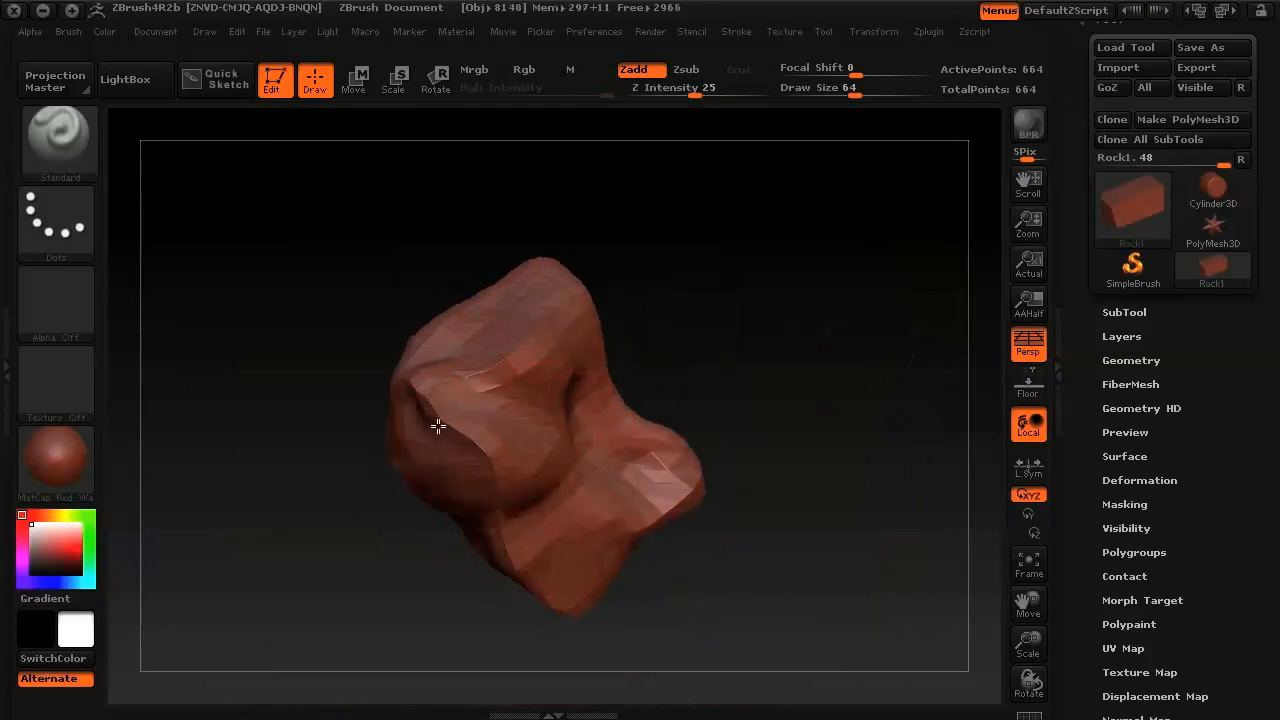
Step: Smooth the remaining angular ridges and corners around the rock with the Smooth brush
{"action": "key", "text": "shift"}
{"action": "mouse_move", "coordinate": [720, 420]}
{"action": "left_mouse_down"}
{"action": "mouse_move", "coordinate": [786, 377]}
{"action": "mouse_move", "coordinate": [706, 371]}
{"action": "mouse_move", "coordinate": [814, 423]}
{"action": "left_mouse_up"}
{"action": "left_click_drag", "start_coordinate": [522, 437], "coordinate": [540, 441], "text": "shift"}
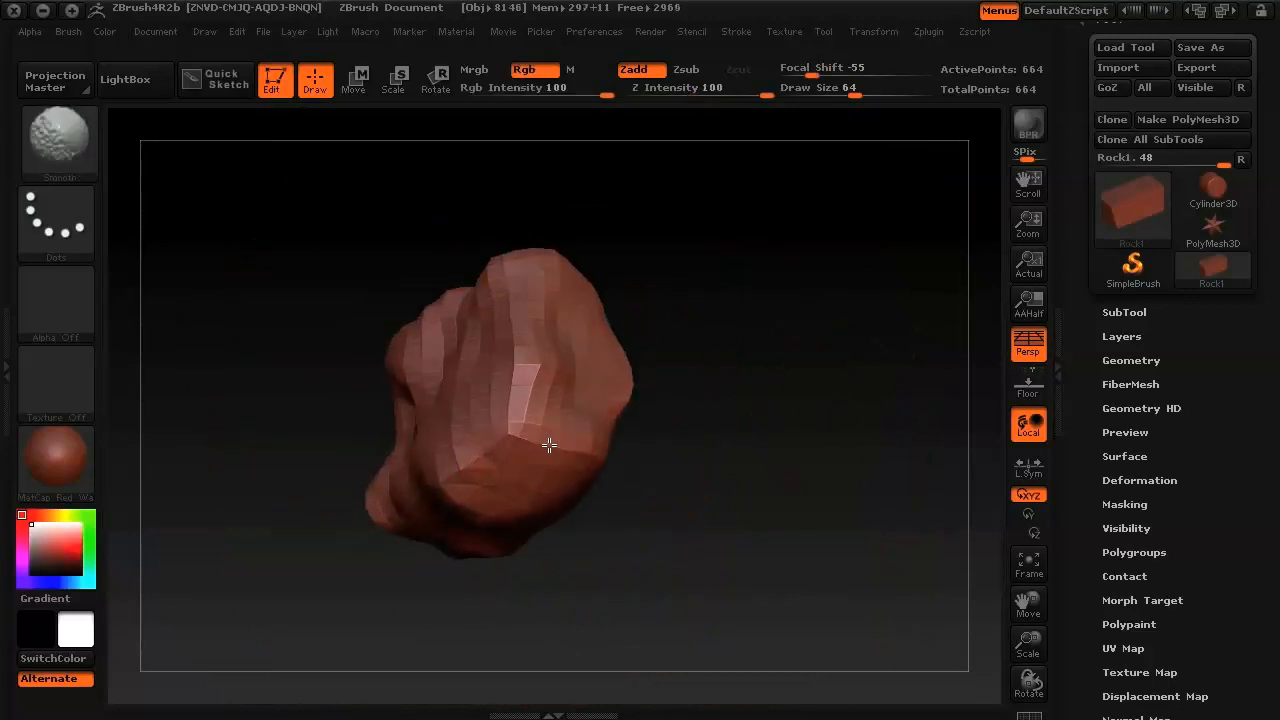
{"action": "mouse_move", "coordinate": [700, 440]}
{"action": "left_mouse_down"}
{"action": "mouse_move", "coordinate": [749, 443]}
{"action": "mouse_move", "coordinate": [686, 451]}
{"action": "mouse_move", "coordinate": [791, 463]}
{"action": "mouse_move", "coordinate": [775, 373]}
{"action": "mouse_move", "coordinate": [620, 360]}
{"action": "left_mouse_up"}
{"action": "mouse_move", "coordinate": [555, 442]}
{"action": "left_mouse_down", "text": "shift"}
{"action": "mouse_move", "coordinate": [486, 423]}
{"action": "mouse_move", "coordinate": [492, 450]}
{"action": "left_mouse_up", "text": "shift"}
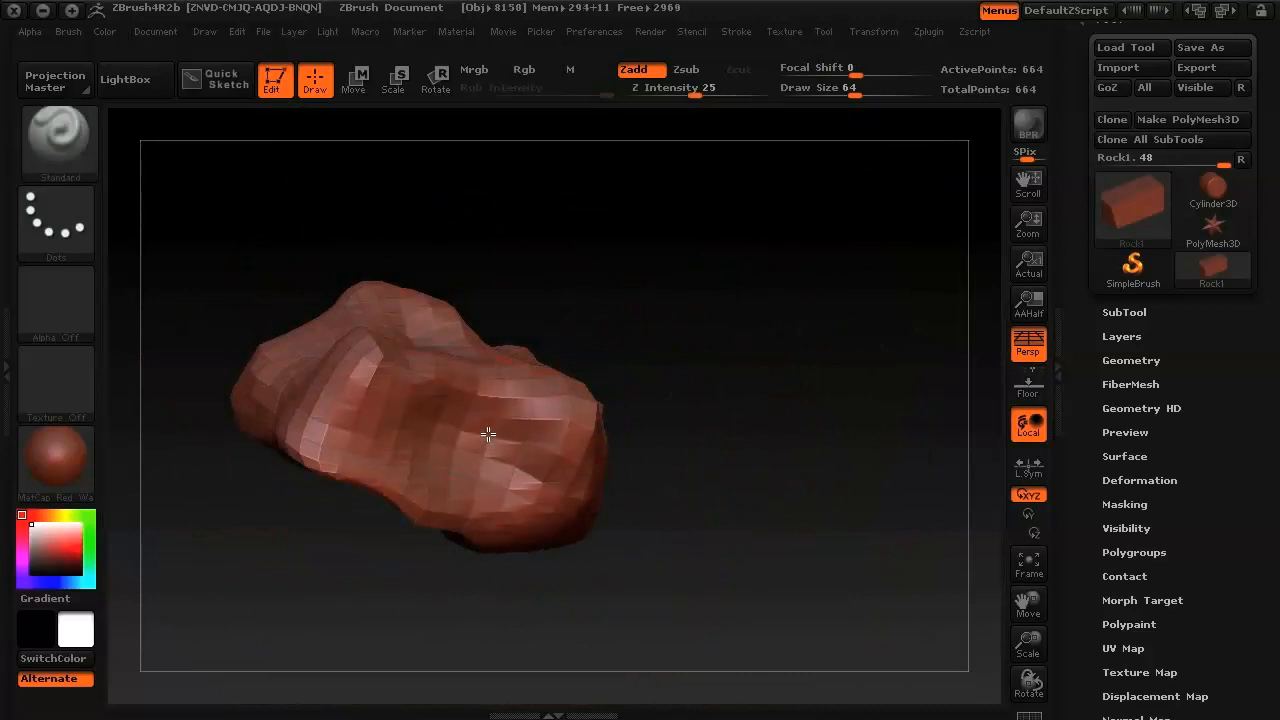
Step: Smooth the leftover rough patches on the rock's broad face, end and protruding side with the Smooth brush
{"action": "left_click_drag", "start_coordinate": [765, 462], "coordinate": [720, 272]}
{"action": "left_click_drag", "start_coordinate": [429, 463], "coordinate": [356, 441], "text": "shift"}
{"action": "mouse_move", "coordinate": [650, 400]}
{"action": "left_mouse_down"}
{"action": "mouse_move", "coordinate": [731, 503]}
{"action": "mouse_move", "coordinate": [649, 591]}
{"action": "mouse_move", "coordinate": [634, 549]}
{"action": "mouse_move", "coordinate": [655, 572]}
{"action": "mouse_move", "coordinate": [726, 574]}
{"action": "left_mouse_up"}
{"action": "mouse_move", "coordinate": [577, 491]}
{"action": "left_mouse_down", "text": "shift"}
{"action": "mouse_move", "coordinate": [620, 471]}
{"action": "mouse_move", "coordinate": [560, 466]}
{"action": "mouse_move", "coordinate": [640, 489]}
{"action": "mouse_move", "coordinate": [551, 486]}
{"action": "mouse_move", "coordinate": [601, 420]}
{"action": "mouse_move", "coordinate": [649, 460]}
{"action": "mouse_move", "coordinate": [660, 409]}
{"action": "mouse_move", "coordinate": [743, 340]}
{"action": "mouse_move", "coordinate": [615, 399]}
{"action": "mouse_move", "coordinate": [574, 334]}
{"action": "mouse_move", "coordinate": [651, 450]}
{"action": "mouse_move", "coordinate": [651, 434]}
{"action": "mouse_move", "coordinate": [691, 449]}
{"action": "left_mouse_up", "text": "shift"}
{"action": "mouse_move", "coordinate": [803, 337]}
{"action": "left_mouse_down", "text": "shift"}
{"action": "mouse_move", "coordinate": [786, 348]}
{"action": "mouse_move", "coordinate": [812, 363]}
{"action": "left_mouse_up", "text": "shift"}
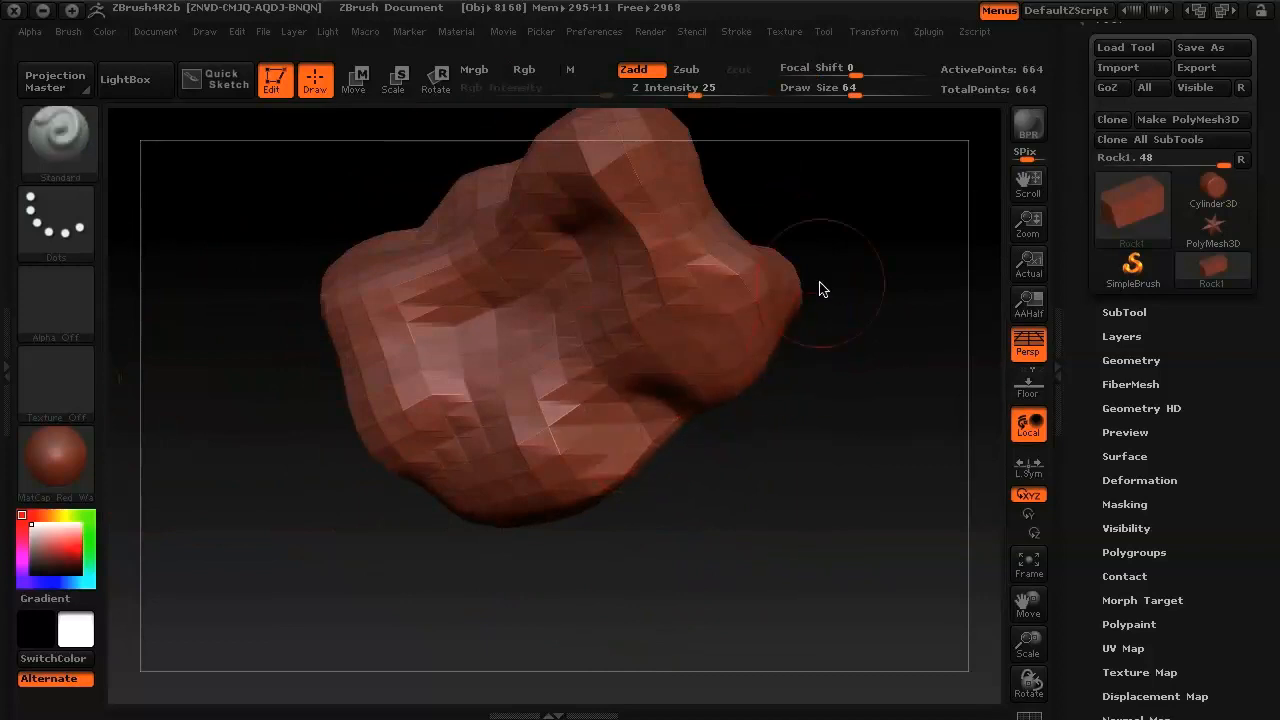
{"action": "left_click_drag", "start_coordinate": [840, 434], "coordinate": [905, 430]}
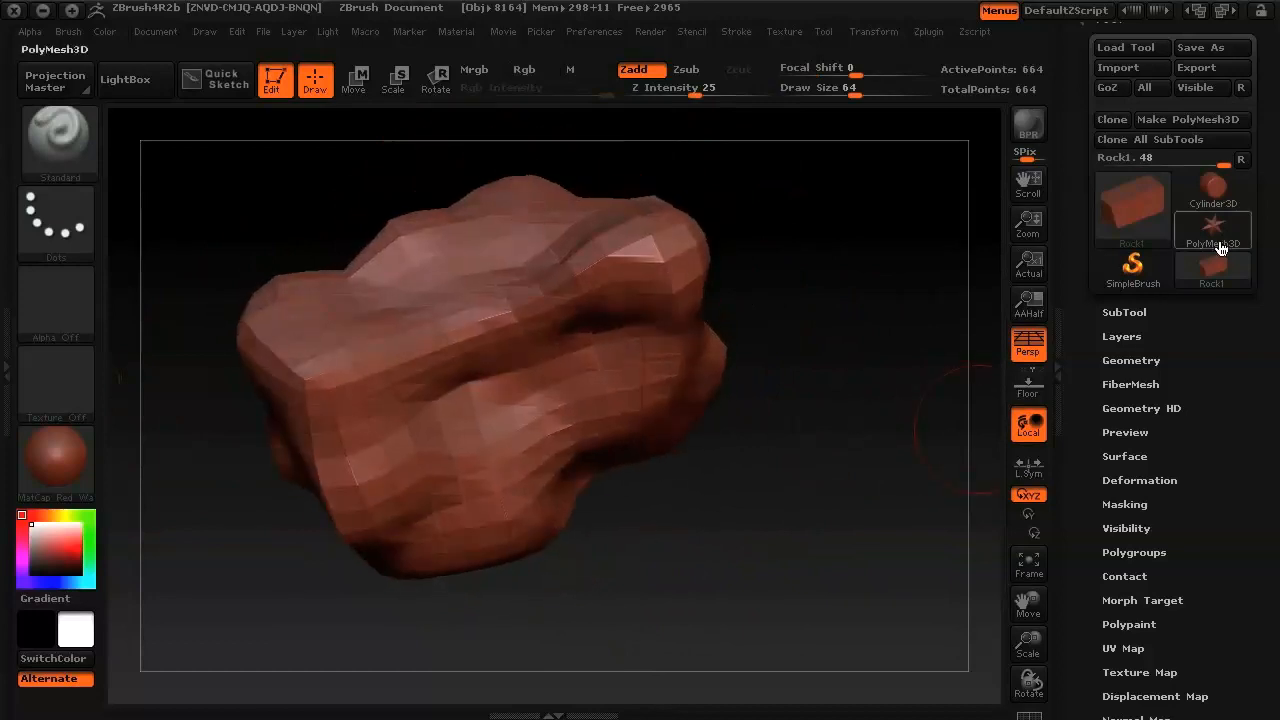
Step: Send the sculpted rock back to LightWave Modeler with GoZ and inspect the updated mesh in the Perspective view
{"action": "left_click", "coordinate": [1122, 92]}
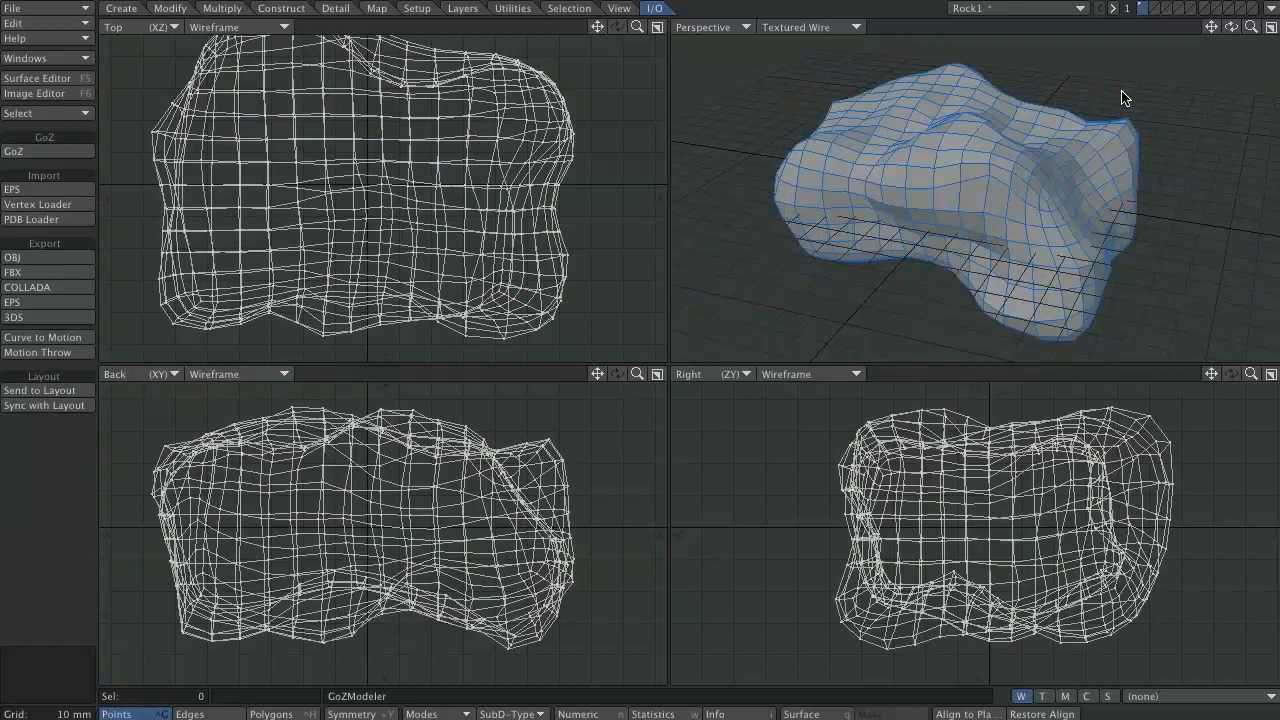
{"action": "left_click_drag", "start_coordinate": [1154, 197], "coordinate": [1106, 263], "text": "alt"}
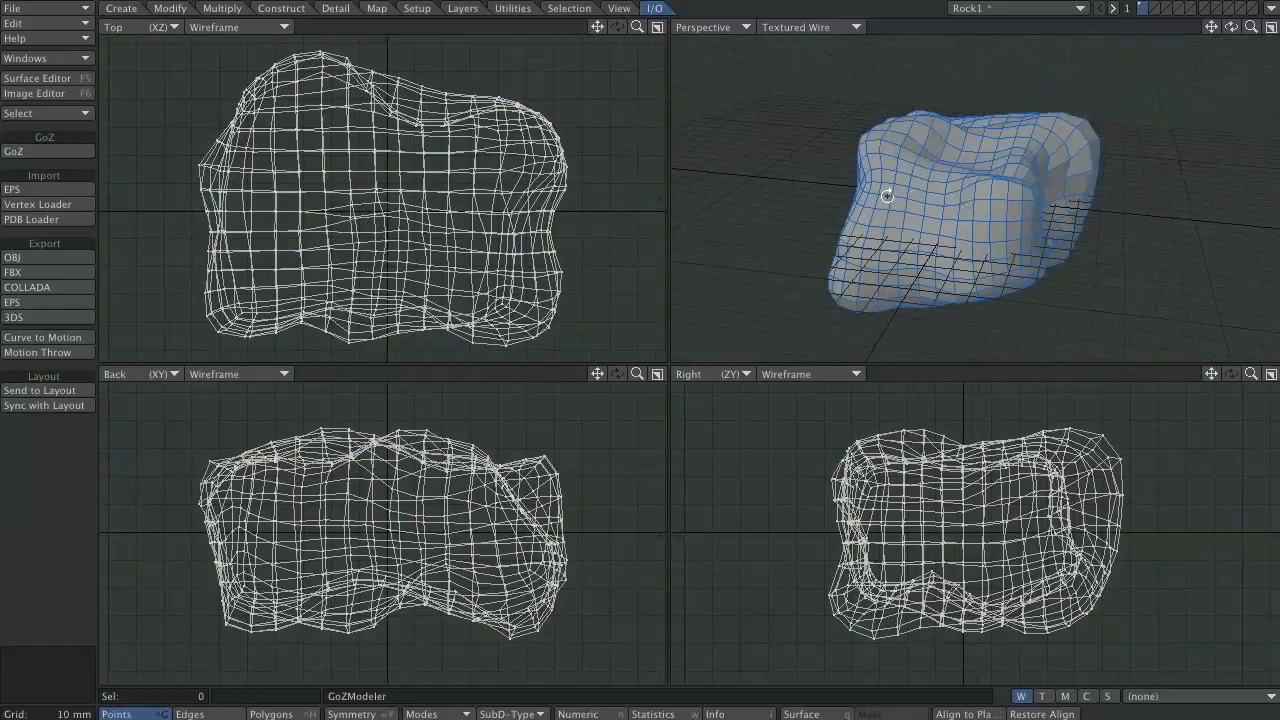
{"action": "left_click_drag", "start_coordinate": [887, 197], "coordinate": [1080, 228], "text": "alt"}
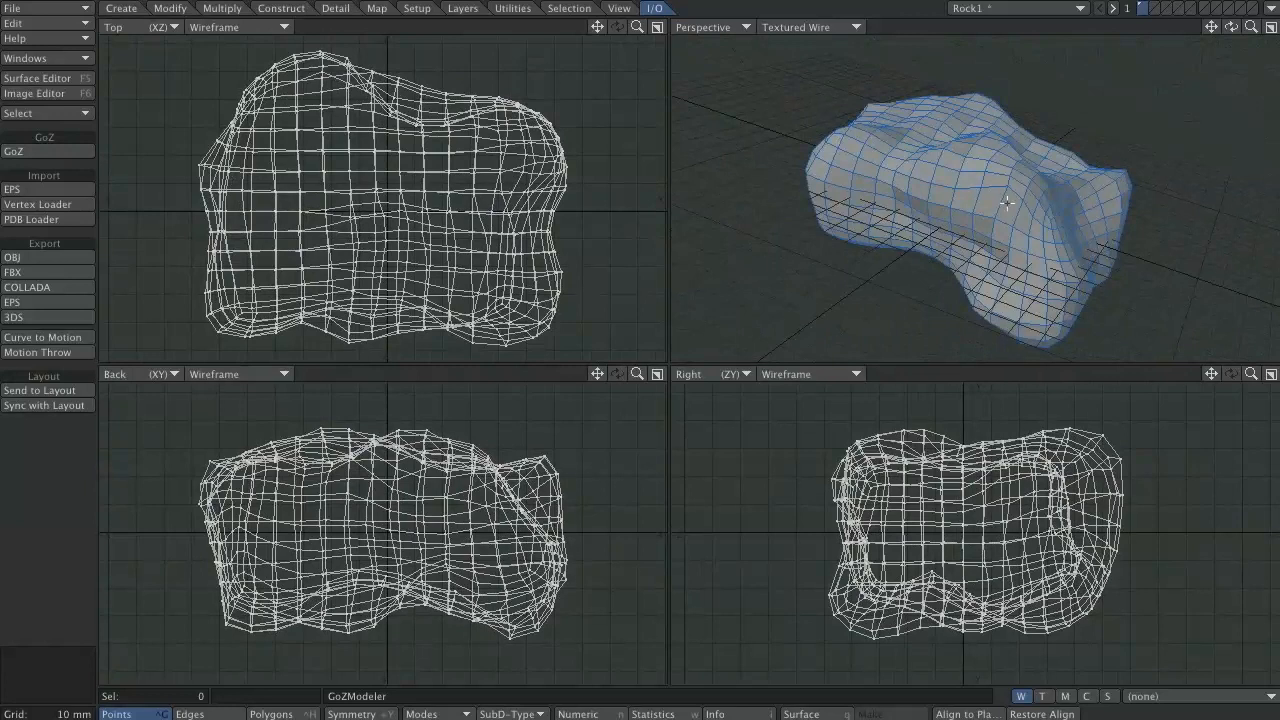
{"action": "left_click_drag", "start_coordinate": [921, 207], "coordinate": [986, 228], "text": "alt"}
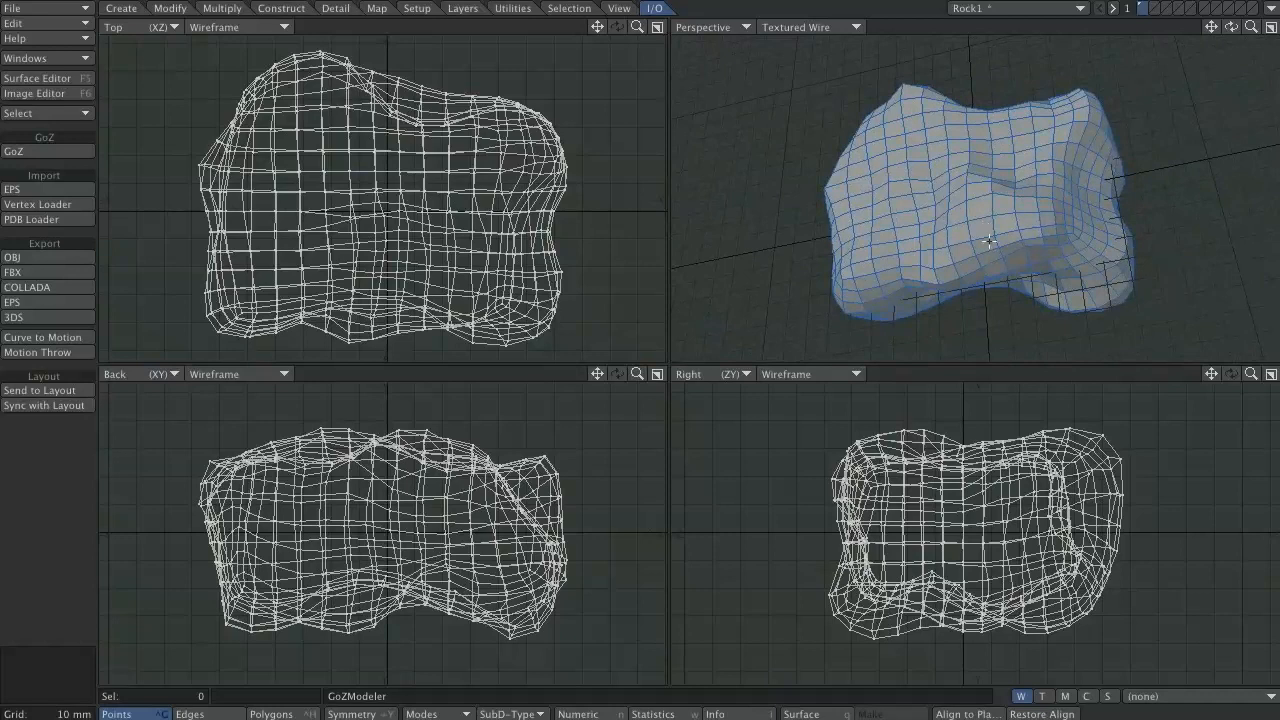
Step: Try subdividing the rock's polygons with the Smooth method, inspect the denser mesh and undo the subdivision
{"action": "key", "text": "shift+d"}
{"action": "left_click_drag", "start_coordinate": [701, 36], "coordinate": [750, 180]}
{"action": "left_click", "coordinate": [685, 198]}
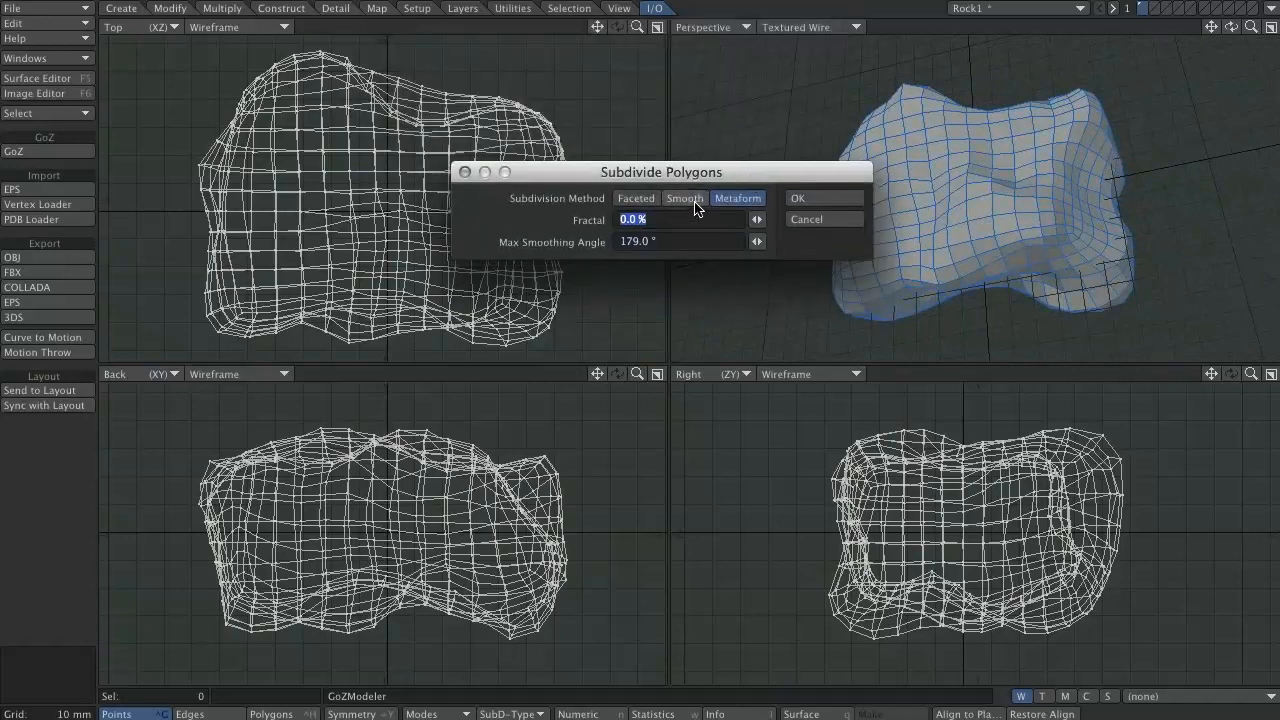
{"action": "left_click", "coordinate": [815, 199]}
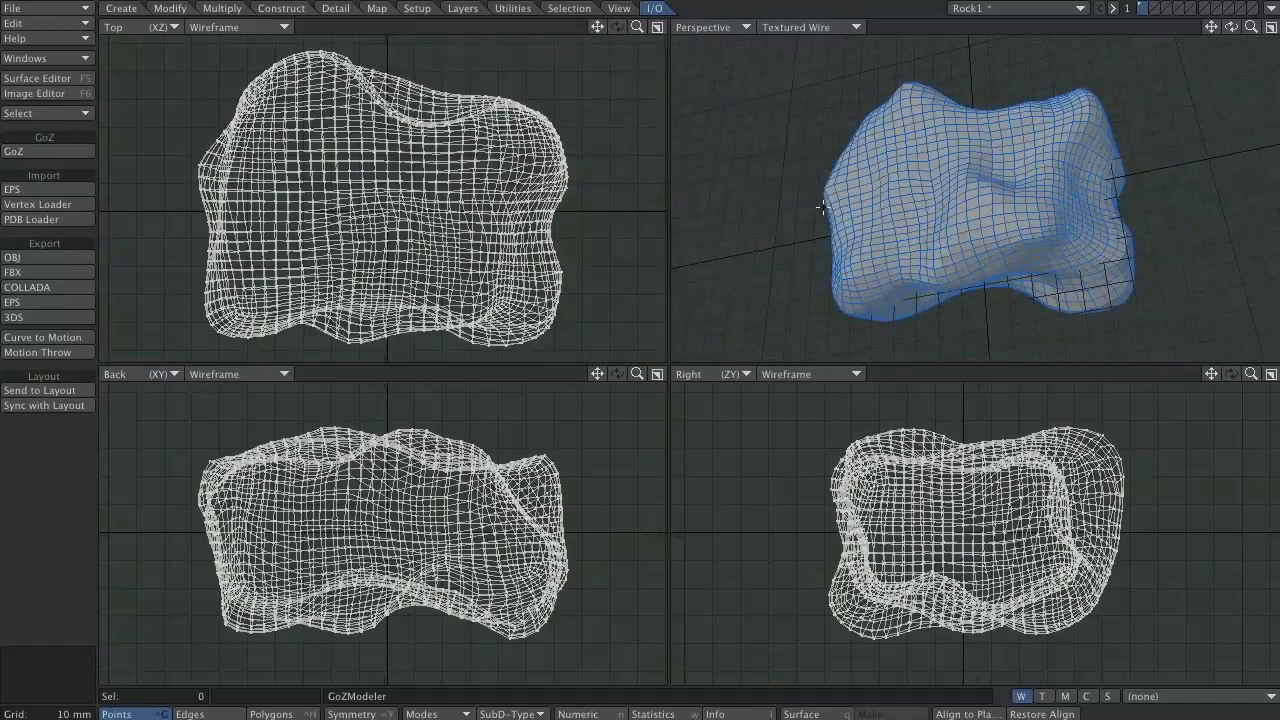
{"action": "mouse_move", "coordinate": [984, 267]}
{"action": "left_mouse_down", "text": "alt"}
{"action": "mouse_move", "coordinate": [926, 251]}
{"action": "mouse_move", "coordinate": [1074, 146]}
{"action": "mouse_move", "coordinate": [1074, 200]}
{"action": "mouse_move", "coordinate": [869, 207]}
{"action": "mouse_move", "coordinate": [1034, 251]}
{"action": "mouse_move", "coordinate": [995, 259]}
{"action": "left_mouse_up", "text": "alt"}
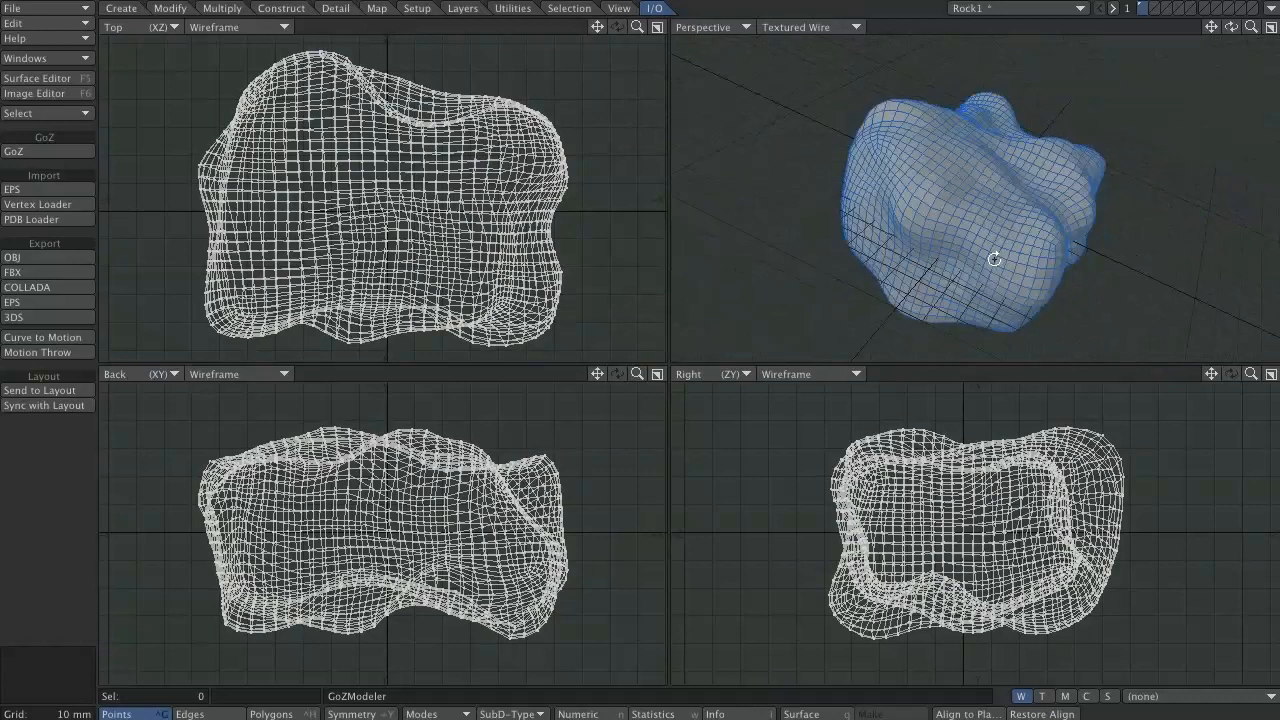
{"action": "key", "text": "u"}
Step: Try subdividing the rock's polygons with the Metaform method for comparison and undo it
{"action": "key", "text": "shift+d"}
{"action": "left_click", "coordinate": [700, 52]}
{"action": "left_click", "coordinate": [765, 55]}
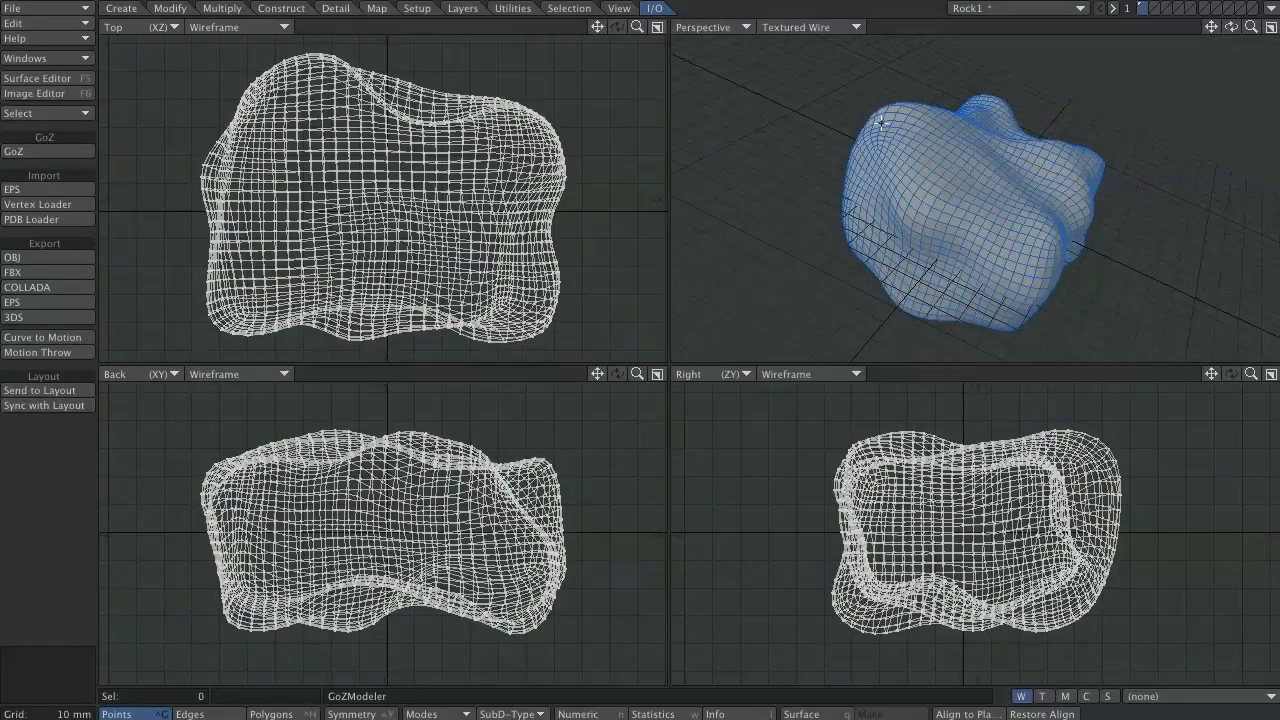
{"action": "key", "text": "u"}
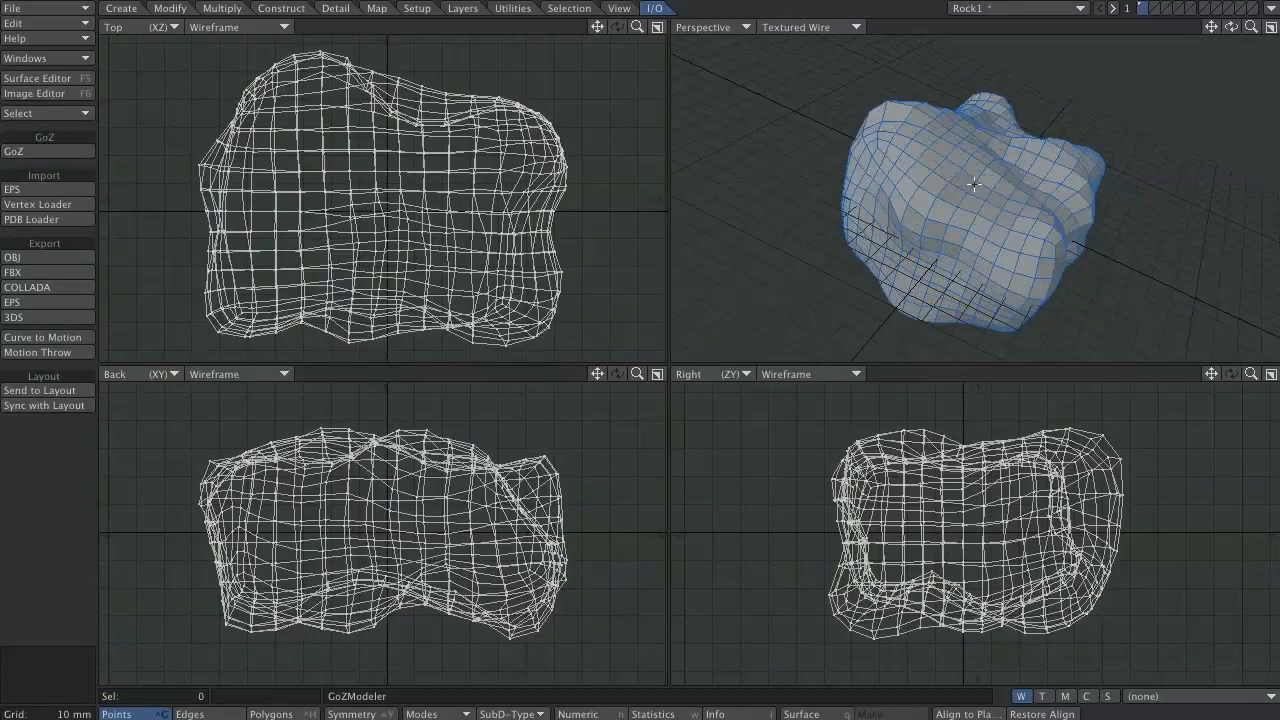
Step: Subdivide the rock's polygons once using the Smooth subdivision method
{"action": "key", "text": "shift+d"}
{"action": "left_click", "coordinate": [635, 54]}
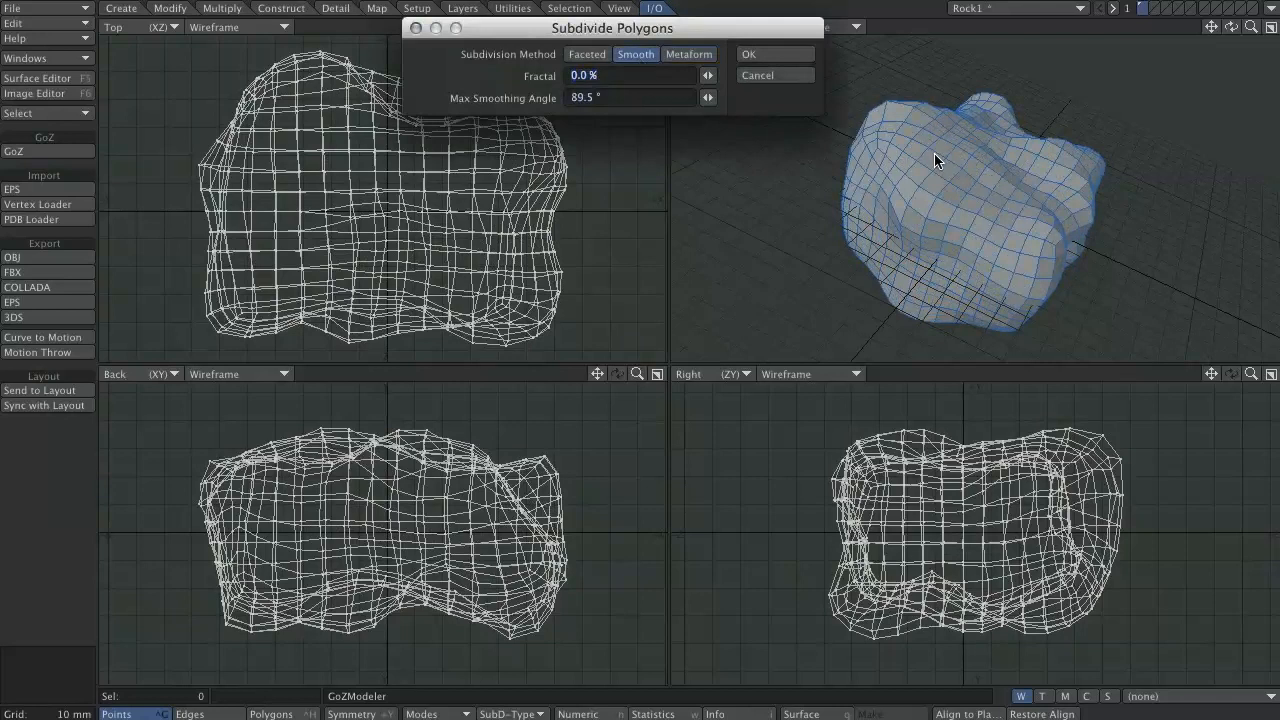
{"action": "left_click", "coordinate": [755, 56]}
{"action": "mouse_move", "coordinate": [1027, 243]}
{"action": "left_mouse_down", "text": "alt"}
{"action": "mouse_move", "coordinate": [846, 166]}
{"action": "mouse_move", "coordinate": [903, 220]}
{"action": "mouse_move", "coordinate": [945, 215]}
{"action": "mouse_move", "coordinate": [969, 283]}
{"action": "mouse_move", "coordinate": [869, 200]}
{"action": "mouse_move", "coordinate": [939, 193]}
{"action": "mouse_move", "coordinate": [1089, 251]}
{"action": "mouse_move", "coordinate": [1034, 320]}
{"action": "mouse_move", "coordinate": [1080, 191]}
{"action": "mouse_move", "coordinate": [969, 148]}
{"action": "mouse_move", "coordinate": [991, 197]}
{"action": "mouse_move", "coordinate": [969, 220]}
{"action": "mouse_move", "coordinate": [1040, 126]}
{"action": "mouse_move", "coordinate": [922, 96]}
{"action": "mouse_move", "coordinate": [880, 197]}
{"action": "mouse_move", "coordinate": [997, 200]}
{"action": "mouse_move", "coordinate": [926, 257]}
{"action": "mouse_move", "coordinate": [1005, 257]}
{"action": "mouse_move", "coordinate": [1083, 206]}
{"action": "mouse_move", "coordinate": [855, 180]}
{"action": "mouse_move", "coordinate": [1006, 134]}
{"action": "mouse_move", "coordinate": [885, 102]}
{"action": "mouse_move", "coordinate": [931, 203]}
{"action": "mouse_move", "coordinate": [1028, 240]}
{"action": "left_mouse_up", "text": "alt"}
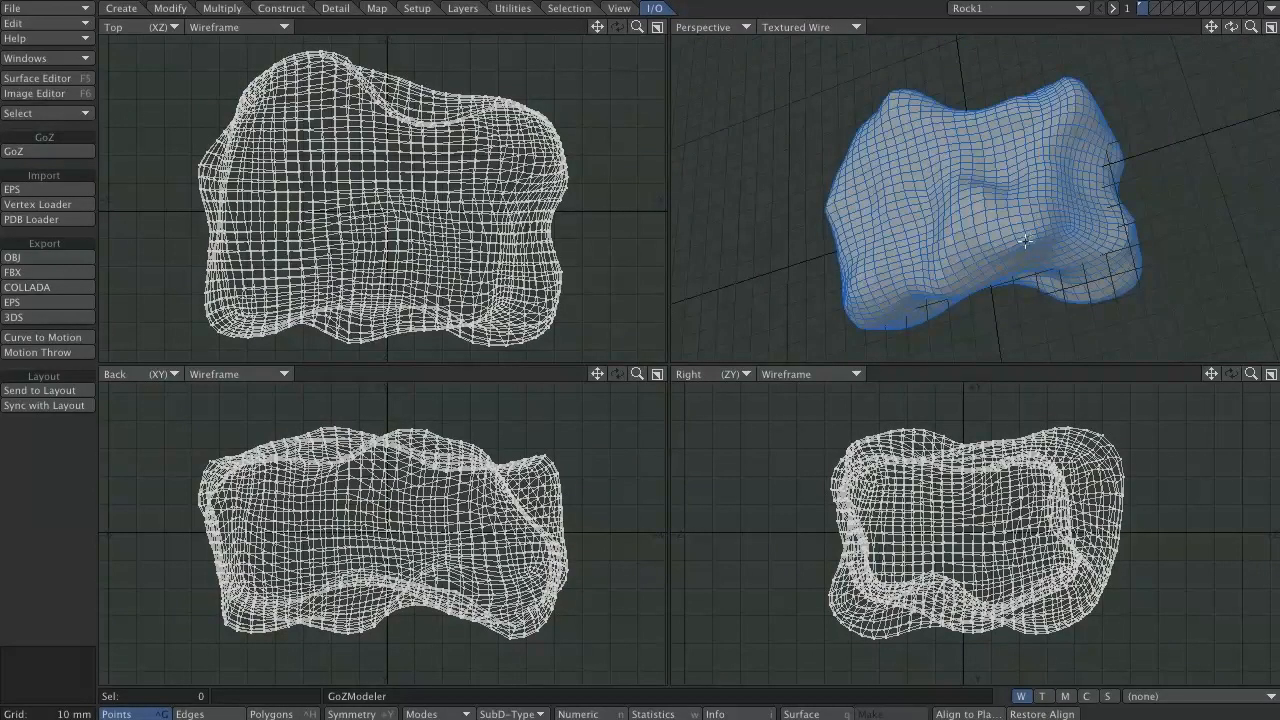
Step: Start a new empty object for the ground
{"action": "key", "text": "ctrl+n"}
{"action": "key", "text": "a"}
{"action": "mouse_move", "coordinate": [1004, 217]}
{"action": "left_mouse_down", "text": "alt"}
{"action": "mouse_move", "coordinate": [980, 289]}
{"action": "mouse_move", "coordinate": [974, 226]}
{"action": "mouse_move", "coordinate": [1011, 201]}
{"action": "left_mouse_up", "text": "alt"}
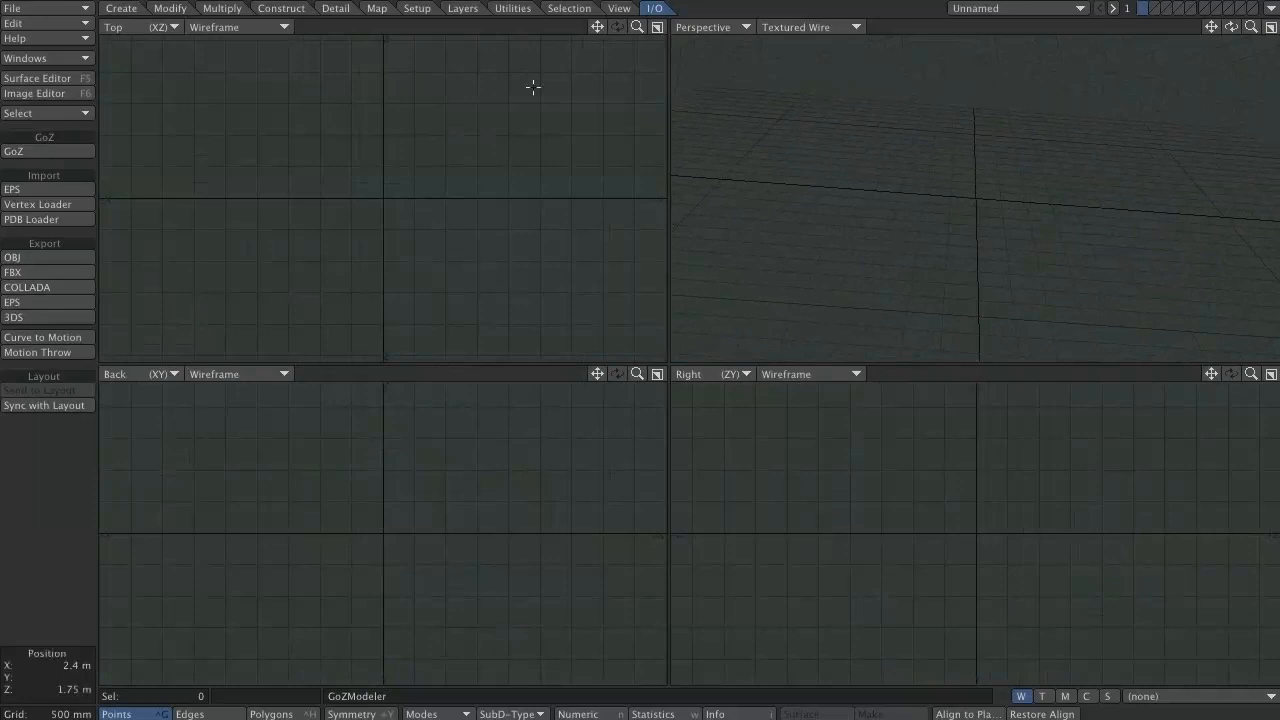
Step: Draw a flat box about 90 m wide and 63 m deep in the Top view, and adjust its depth and centre around the origin
{"action": "scroll", "coordinate": [392, 203], "scroll_direction": "up", "scroll_amount": 4}
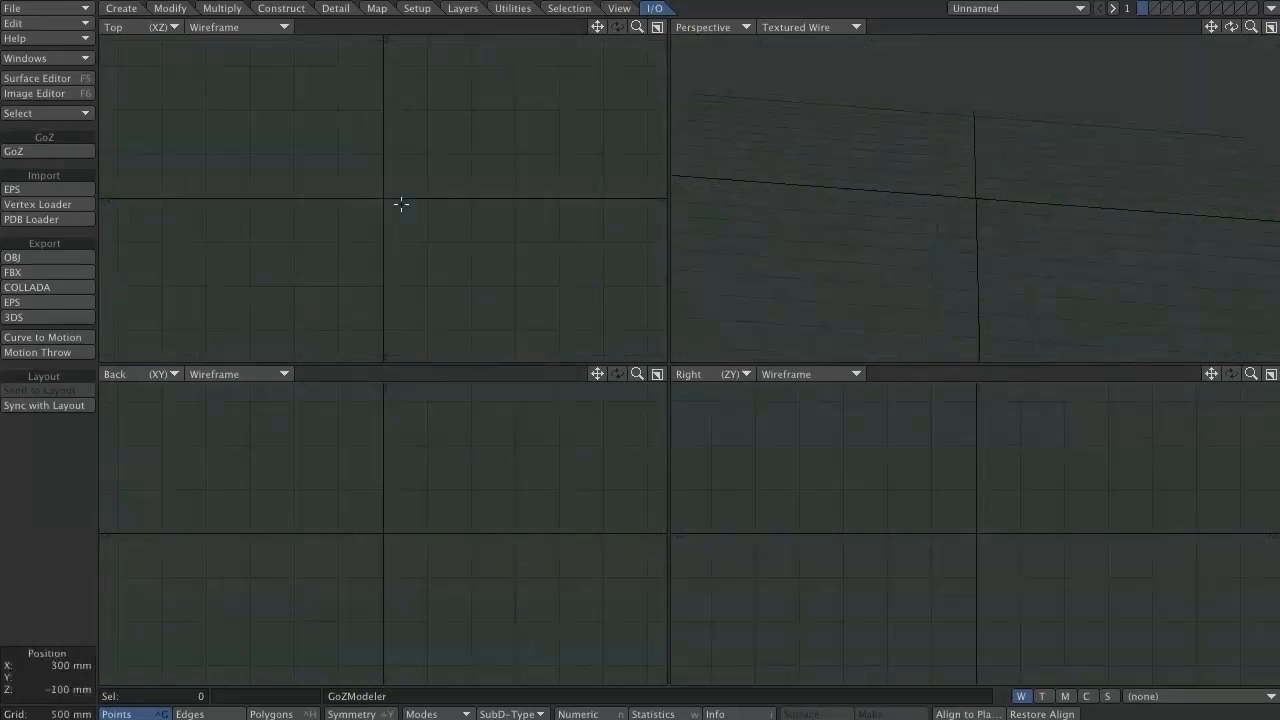
{"action": "scroll", "coordinate": [401, 204], "scroll_direction": "up", "scroll_amount": 2}
{"action": "scroll", "coordinate": [401, 204], "scroll_direction": "down", "scroll_amount": 1}
{"action": "scroll", "coordinate": [401, 204], "scroll_direction": "down", "scroll_amount": 1}
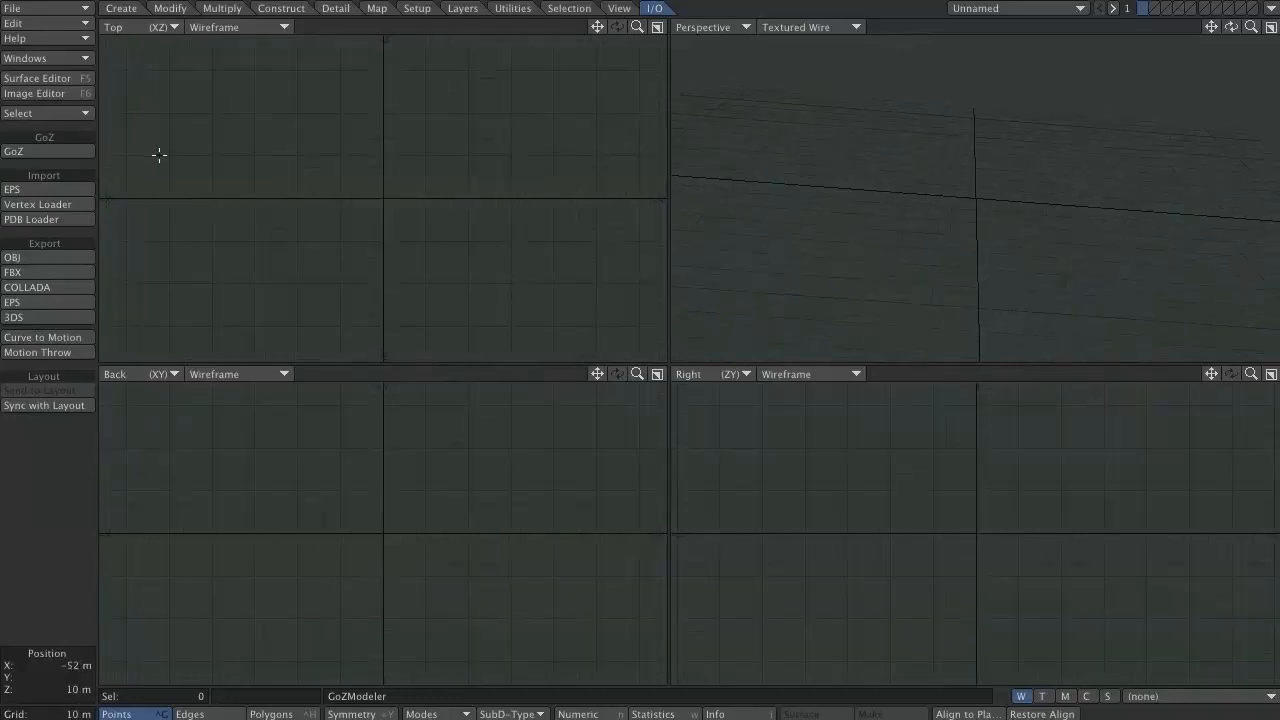
{"action": "left_click", "coordinate": [121, 8]}
{"action": "left_click", "coordinate": [40, 152]}
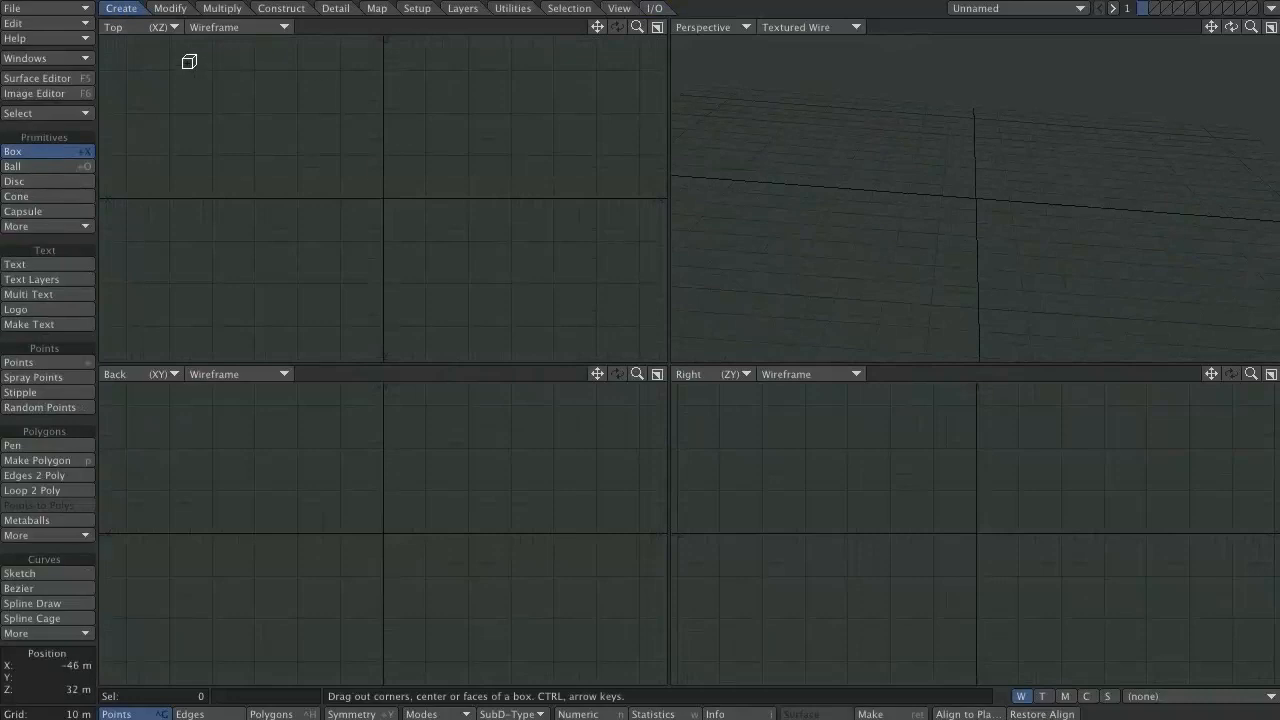
{"action": "left_click_drag", "start_coordinate": [193, 62], "coordinate": [578, 334]}
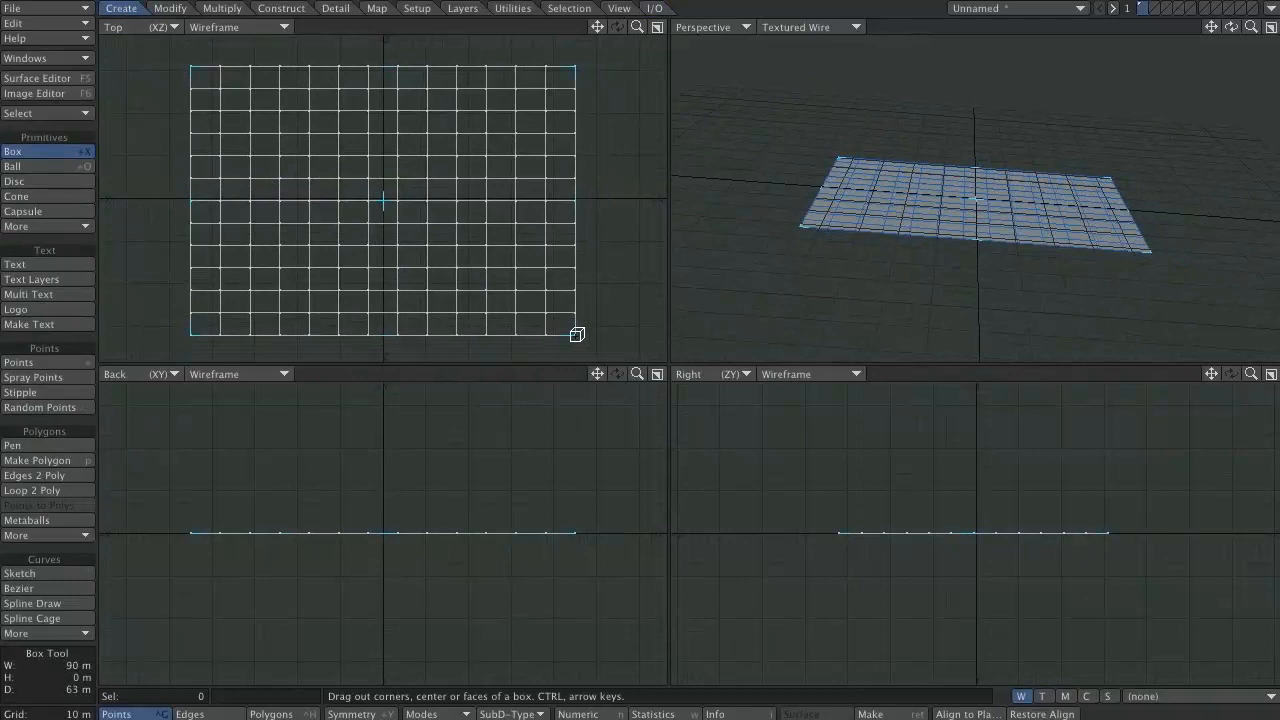
{"action": "left_click_drag", "start_coordinate": [376, 75], "coordinate": [380, 46]}
{"action": "left_click_drag", "start_coordinate": [380, 186], "coordinate": [385, 197]}
Step: Divide the flat box into about 36 segments across its width and 31 along its depth, and finalize it
{"action": "key", "text": "Up"}
{"action": "key", "text": "Up"}
{"action": "key", "text": "Up"}
{"action": "key", "text": "Up"}
{"action": "key", "text": "Up"}
{"action": "key", "text": "Up"}
{"action": "key", "text": "Up"}
{"action": "key", "text": "Up"}
{"action": "key", "text": "Up"}
{"action": "key", "text": "Up"}
{"action": "key", "text": "Up"}
{"action": "key", "text": "Up"}
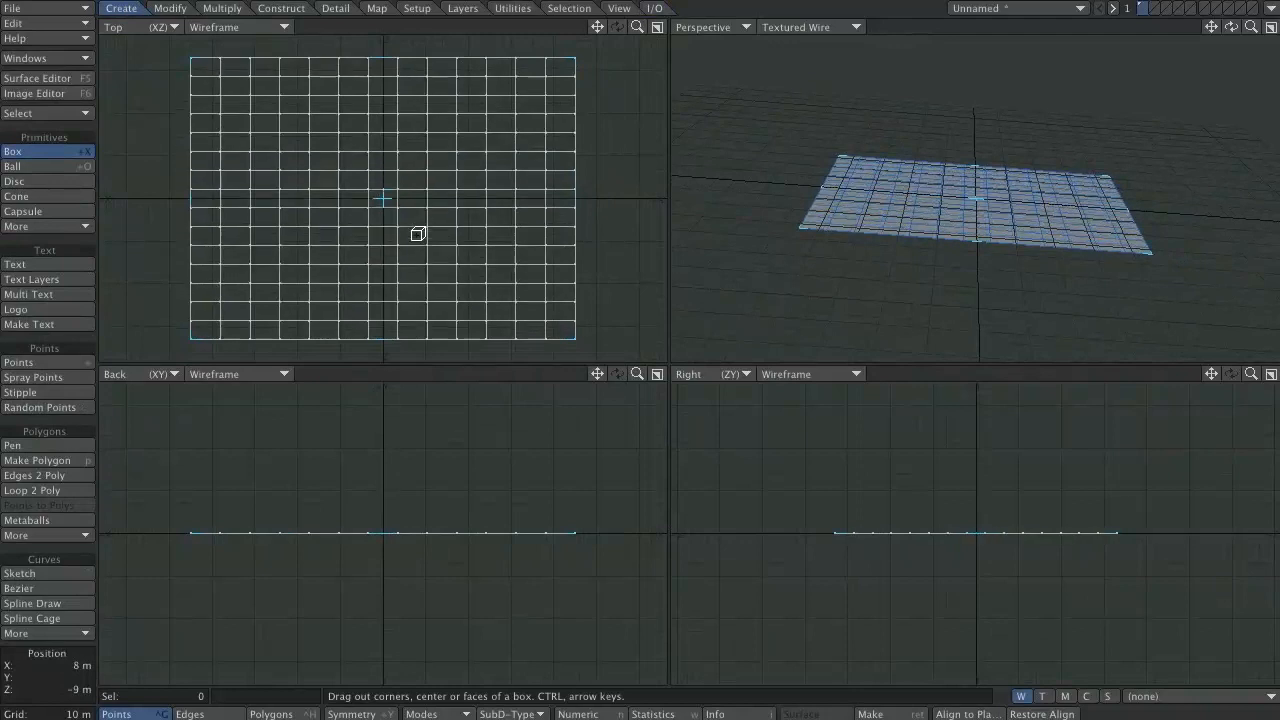
{"action": "key", "text": "Right"}
{"action": "key", "text": "Right"}
{"action": "key", "text": "Right"}
{"action": "key", "text": "Right"}
{"action": "key", "text": "Right"}
{"action": "key", "text": "Right"}
{"action": "key", "text": "Right"}
{"action": "key", "text": "Right"}
{"action": "key", "text": "Right"}
{"action": "key", "text": "Right"}
{"action": "key", "text": "Right"}
{"action": "key", "text": "Right"}
{"action": "key", "text": "Right"}
{"action": "key", "text": "Right"}
{"action": "key", "text": "Right"}
{"action": "key", "text": "Right"}
{"action": "key", "text": "Right"}
{"action": "key", "text": "Right"}
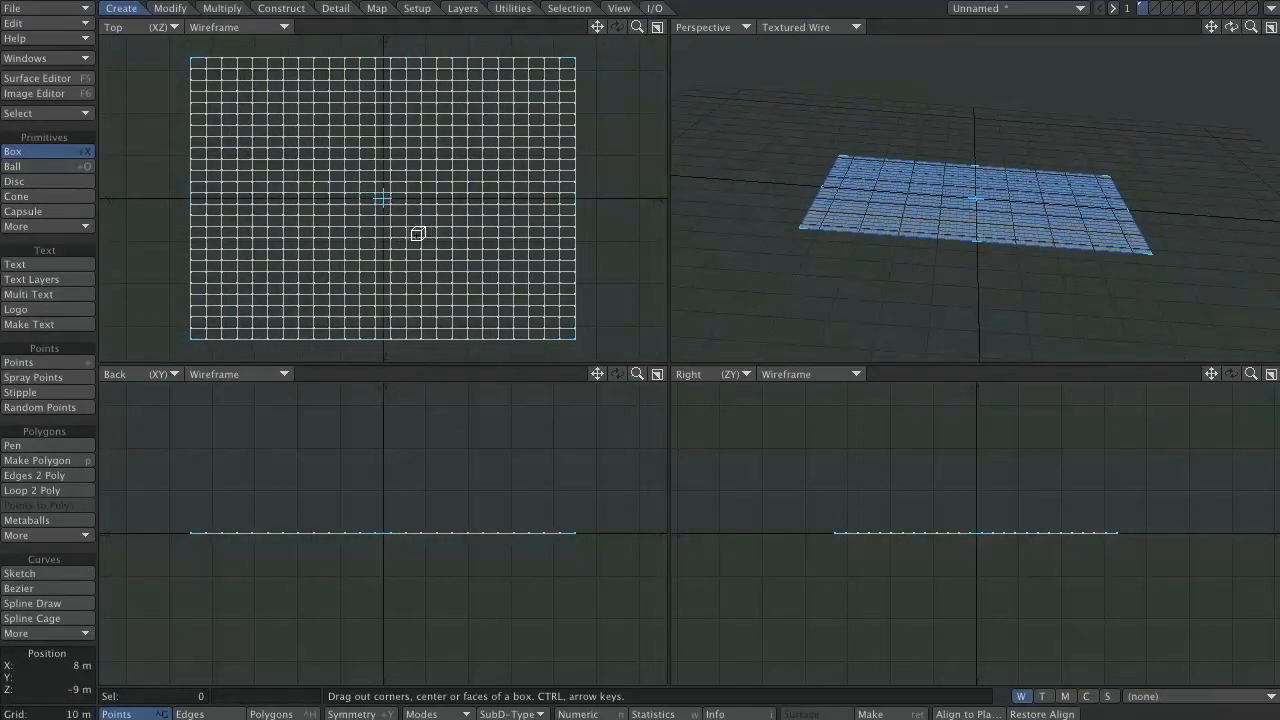
{"action": "key", "text": "Up"}
{"action": "key", "text": "Up"}
{"action": "key", "text": "Up"}
{"action": "key", "text": "Up"}
{"action": "key", "text": "Up"}
{"action": "key", "text": "Up"}
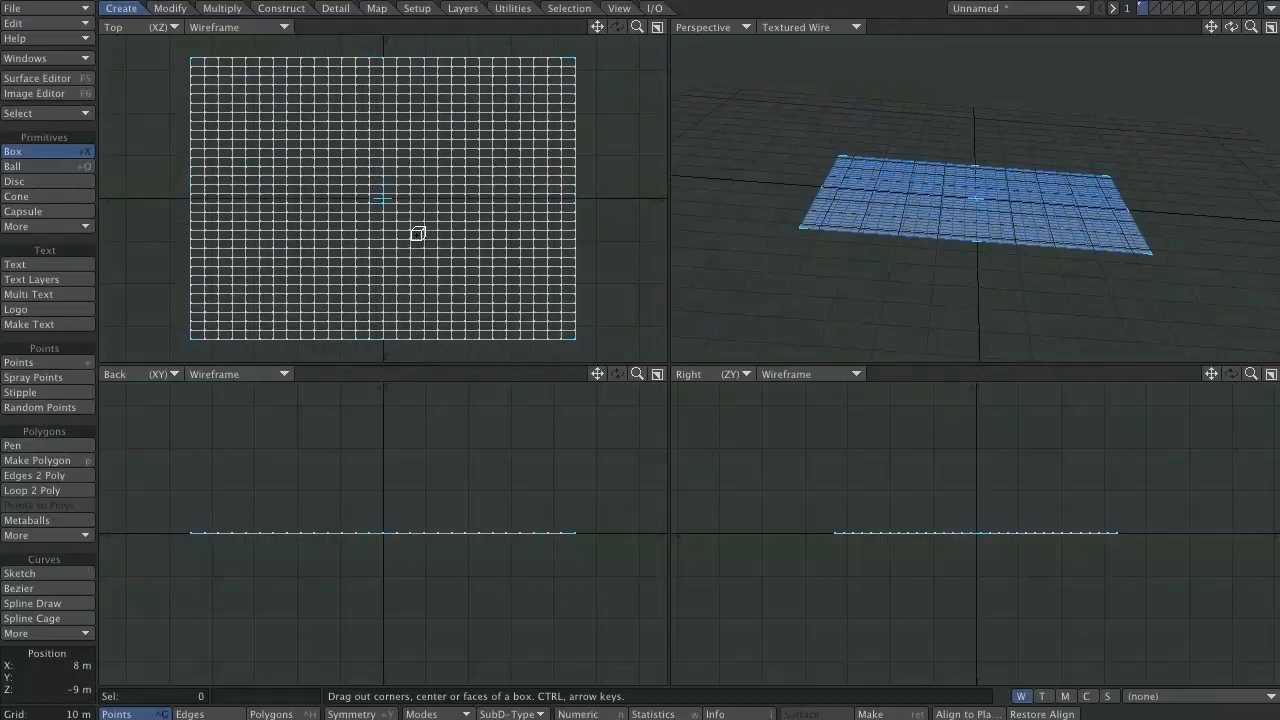
{"action": "key", "text": "Right"}
{"action": "key", "text": "Right"}
{"action": "key", "text": "Right"}
{"action": "key", "text": "Right"}
{"action": "key", "text": "Right"}
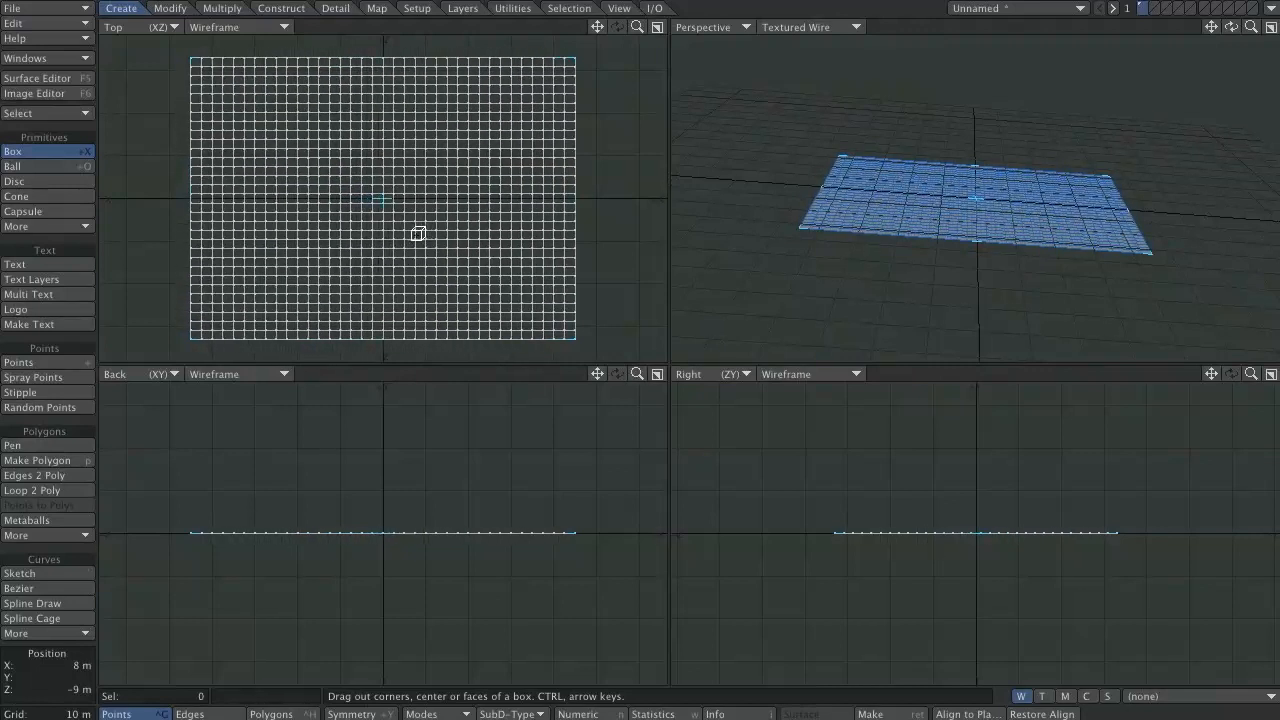
{"action": "key", "text": "Return"}
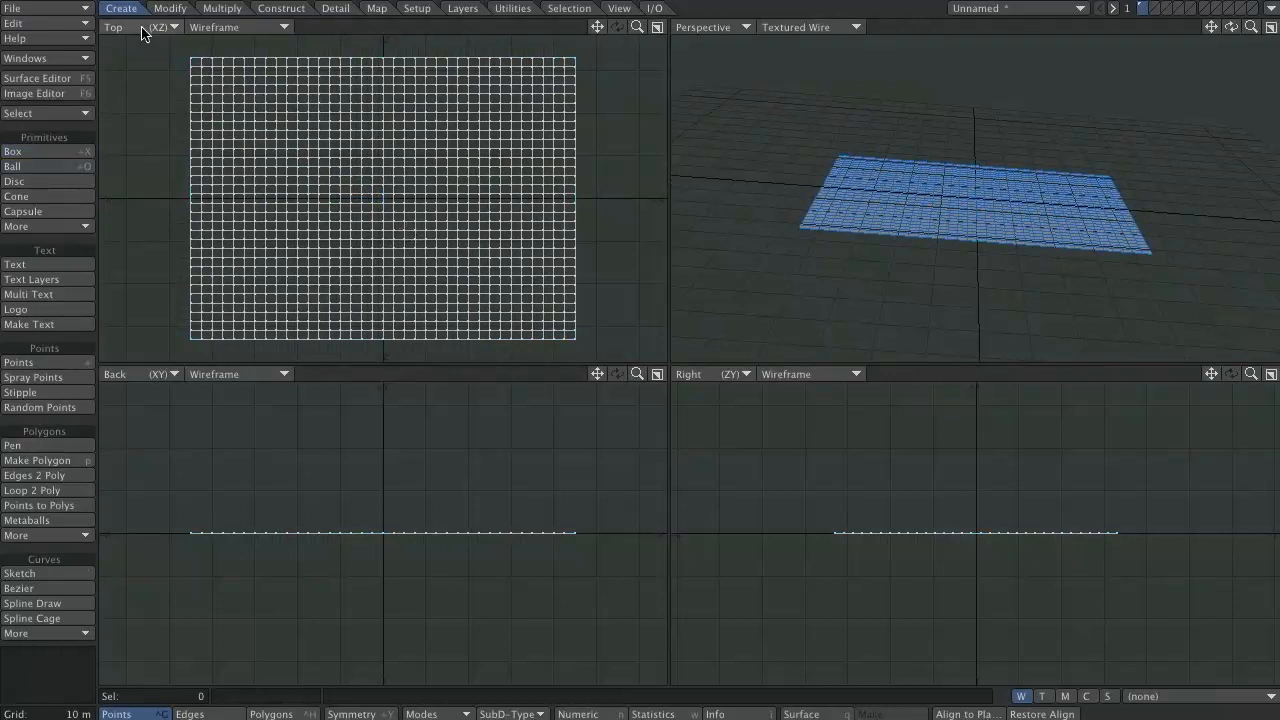
Step: Save the plane as an object named Ground in the 3D World Q&A folder
{"action": "left_click", "coordinate": [62, 9]}
{"action": "left_click", "coordinate": [50, 6]}
{"action": "type", "text": "Ground"}
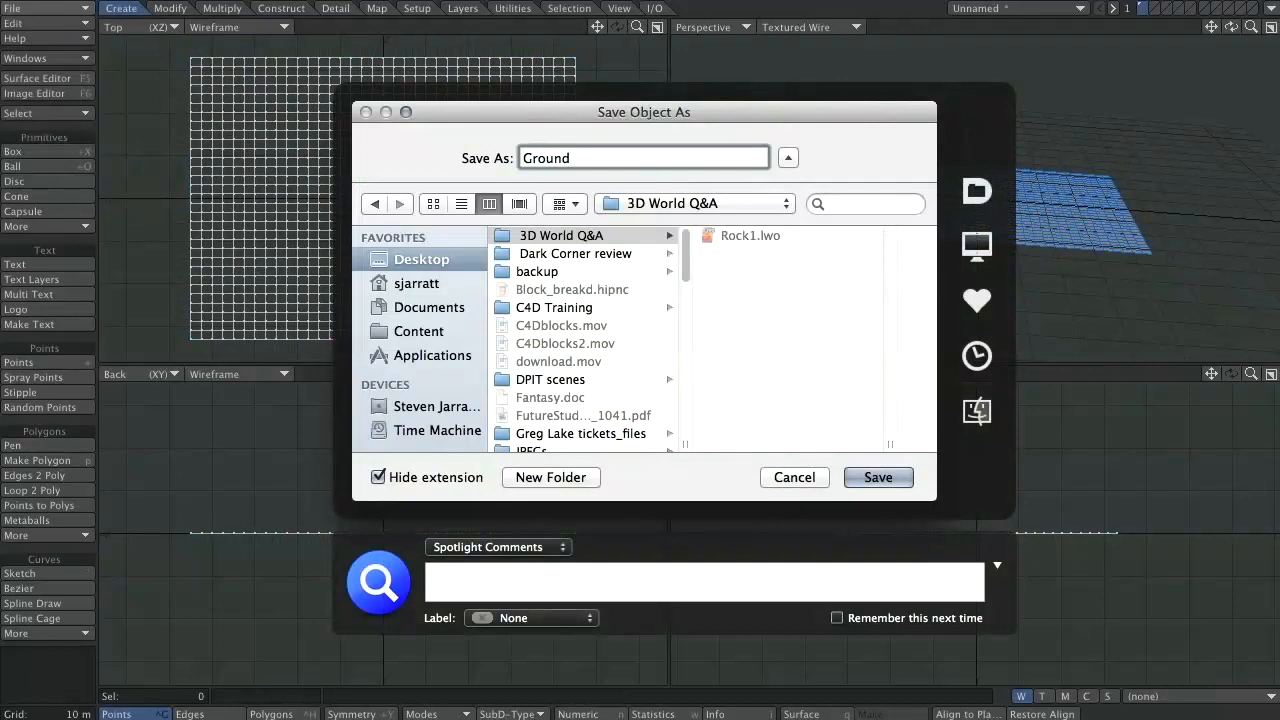
{"action": "key", "text": "Return"}
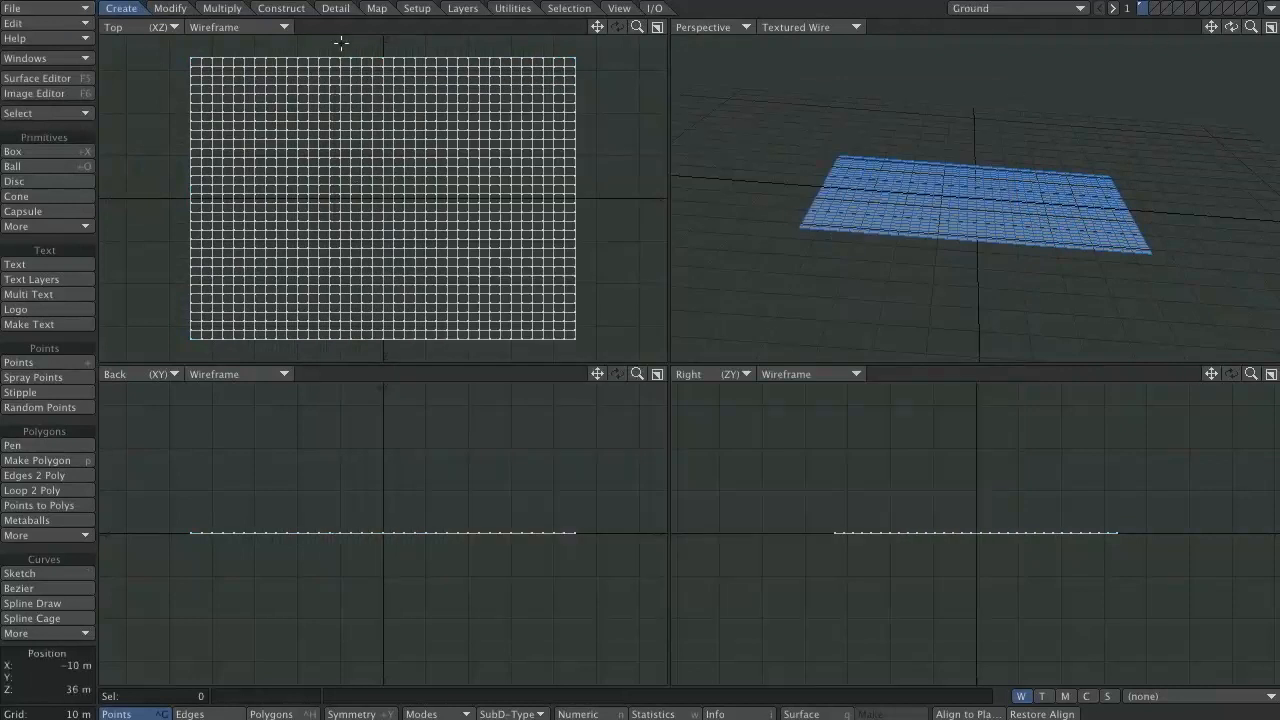
Step: Send the Ground mesh to ZBrush with GoZ and frame the whole plane on the canvas
{"action": "left_click", "coordinate": [664, 8]}
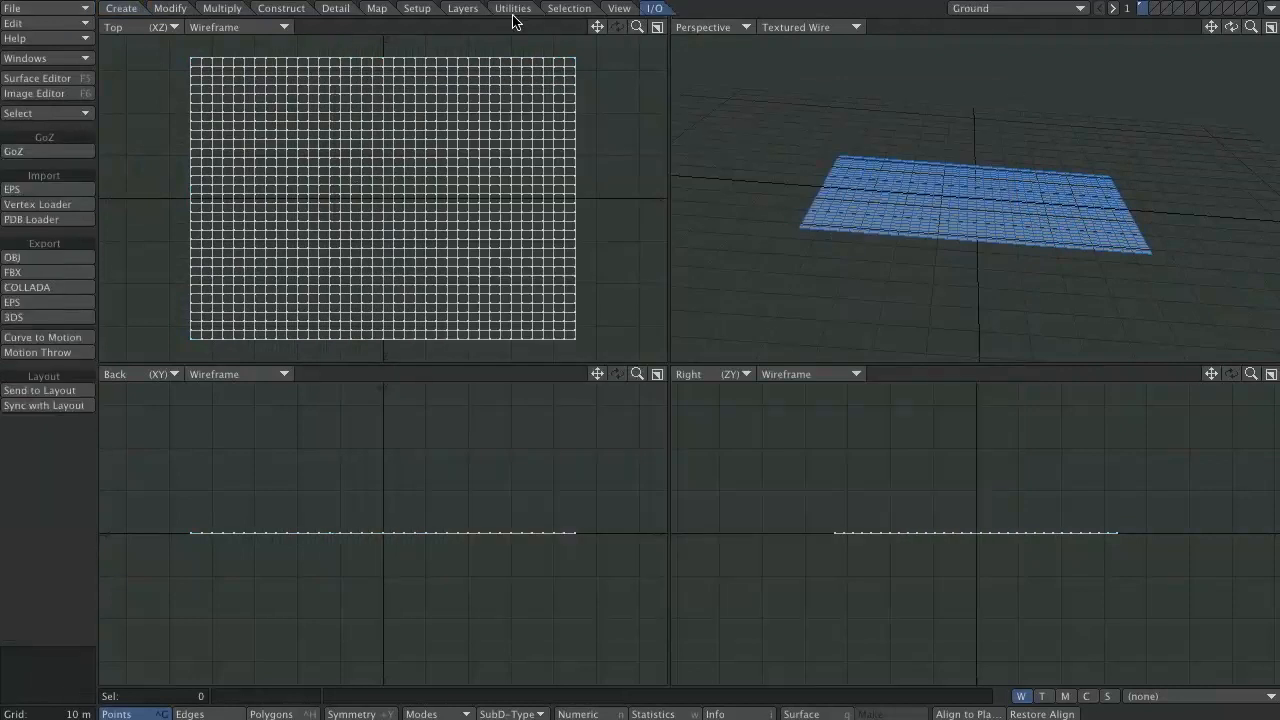
{"action": "left_click", "coordinate": [70, 152]}
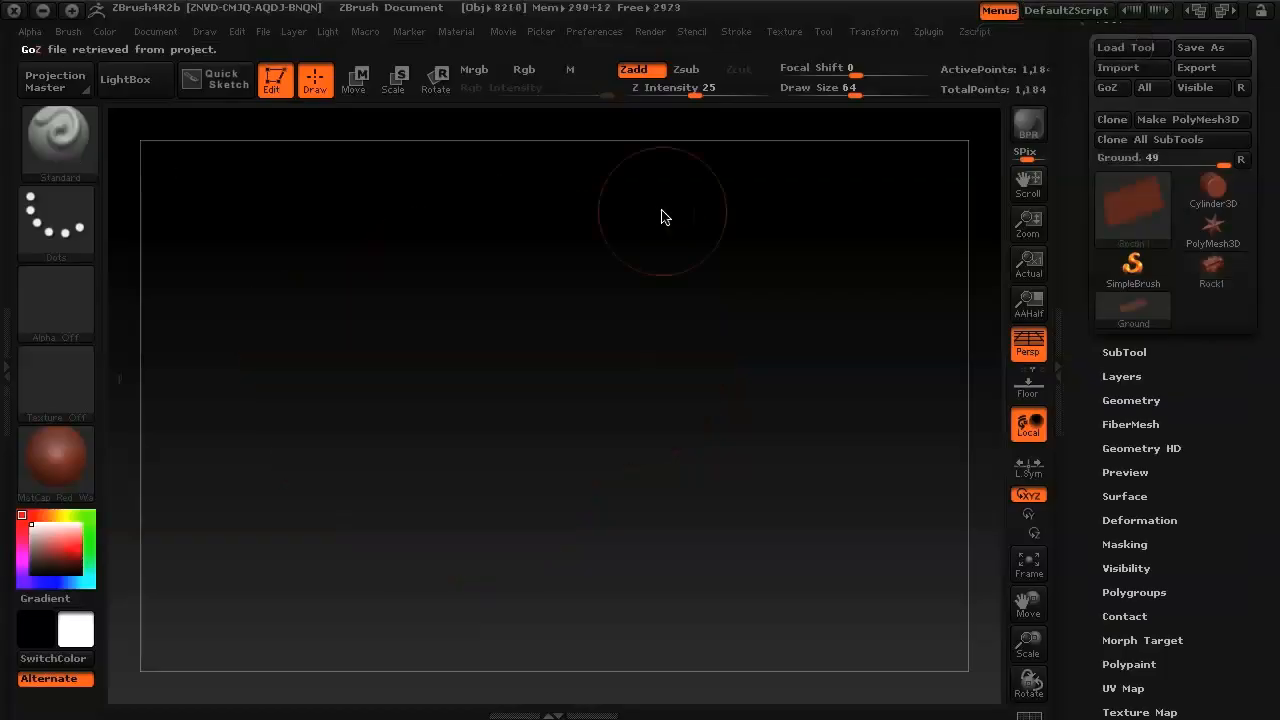
{"action": "left_click", "coordinate": [1103, 222]}
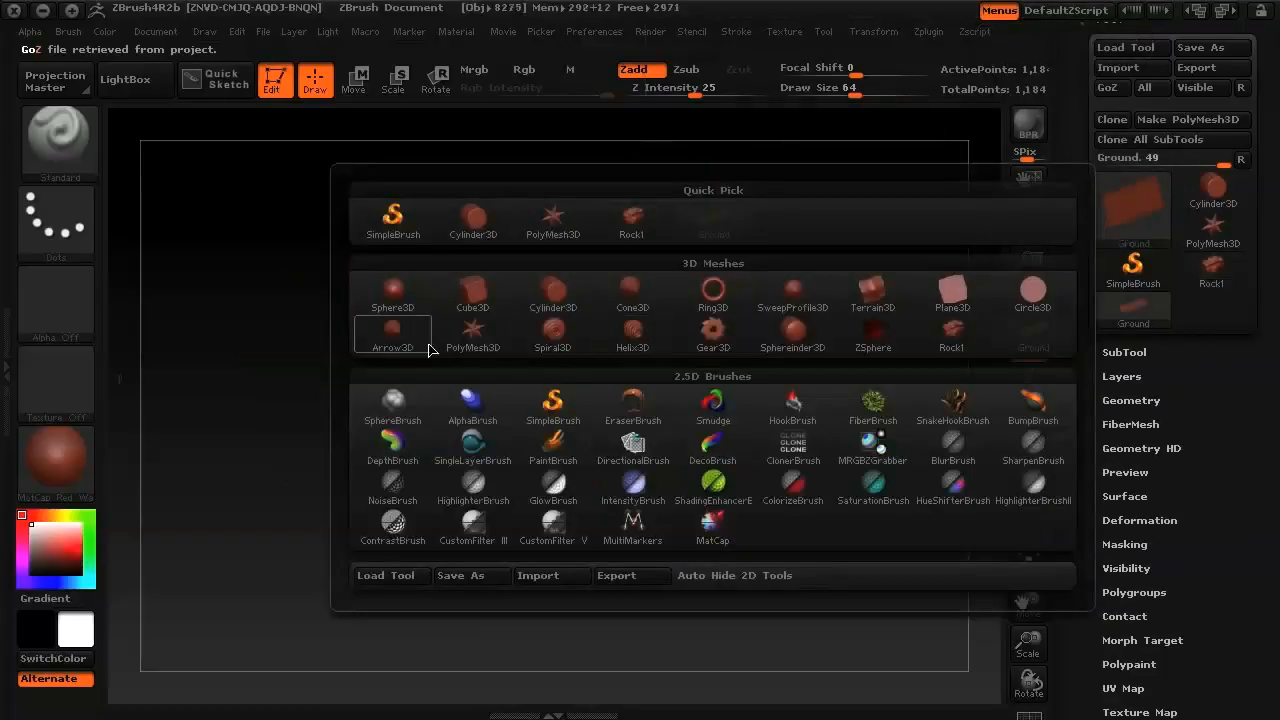
{"action": "left_click", "coordinate": [390, 342]}
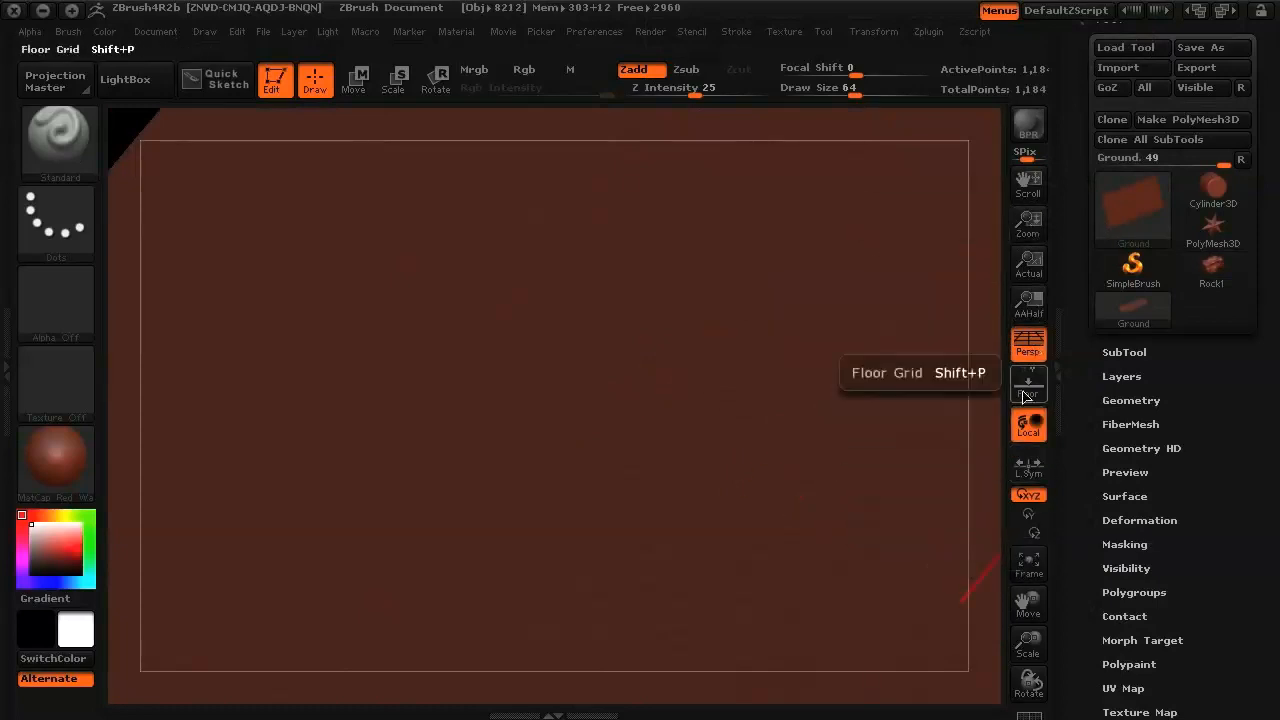
{"action": "left_click", "coordinate": [1029, 563]}
{"action": "left_click_drag", "start_coordinate": [732, 455], "coordinate": [800, 418]}
{"action": "mouse_move", "coordinate": [841, 503]}
{"action": "left_mouse_down"}
{"action": "mouse_move", "coordinate": [814, 514]}
{"action": "mouse_move", "coordinate": [833, 503]}
{"action": "left_mouse_up"}
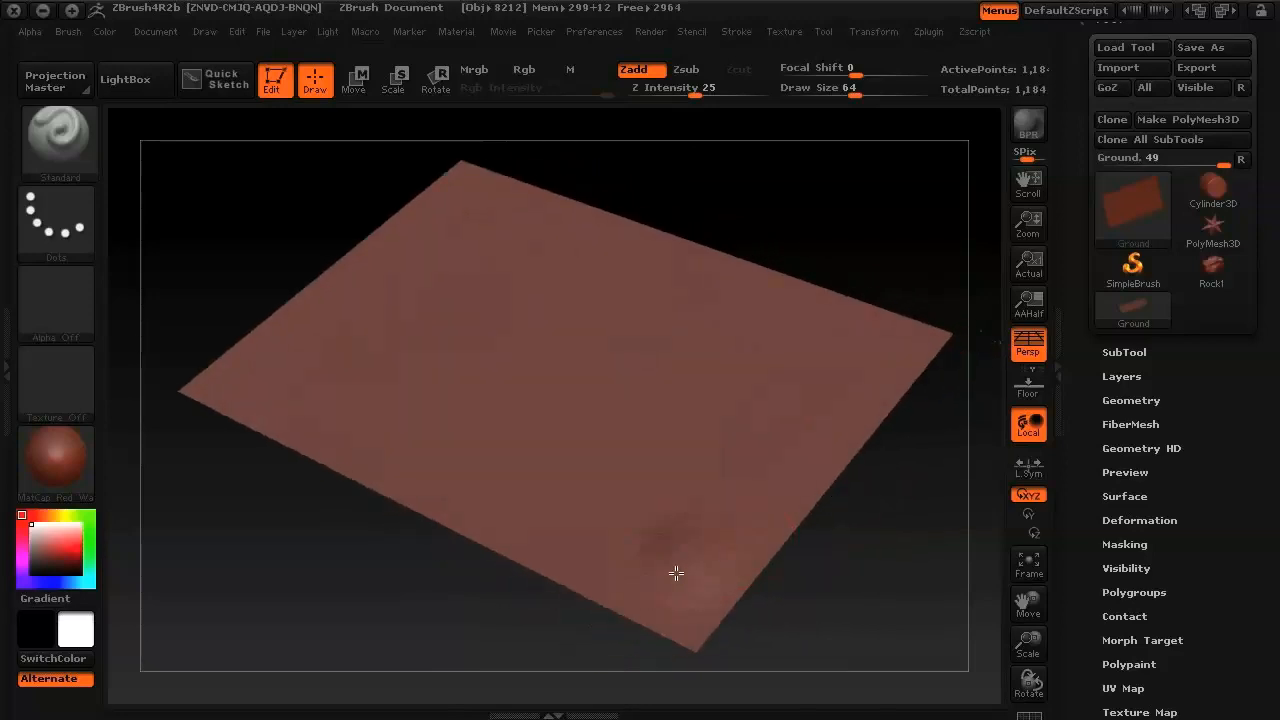
Step: Raise uneven mounds near the ground plane's front corner, middle and front edge with the Standard brush
{"action": "mouse_move", "coordinate": [646, 551]}
{"action": "left_mouse_down"}
{"action": "mouse_move", "coordinate": [652, 592]}
{"action": "mouse_move", "coordinate": [640, 553]}
{"action": "left_mouse_up"}
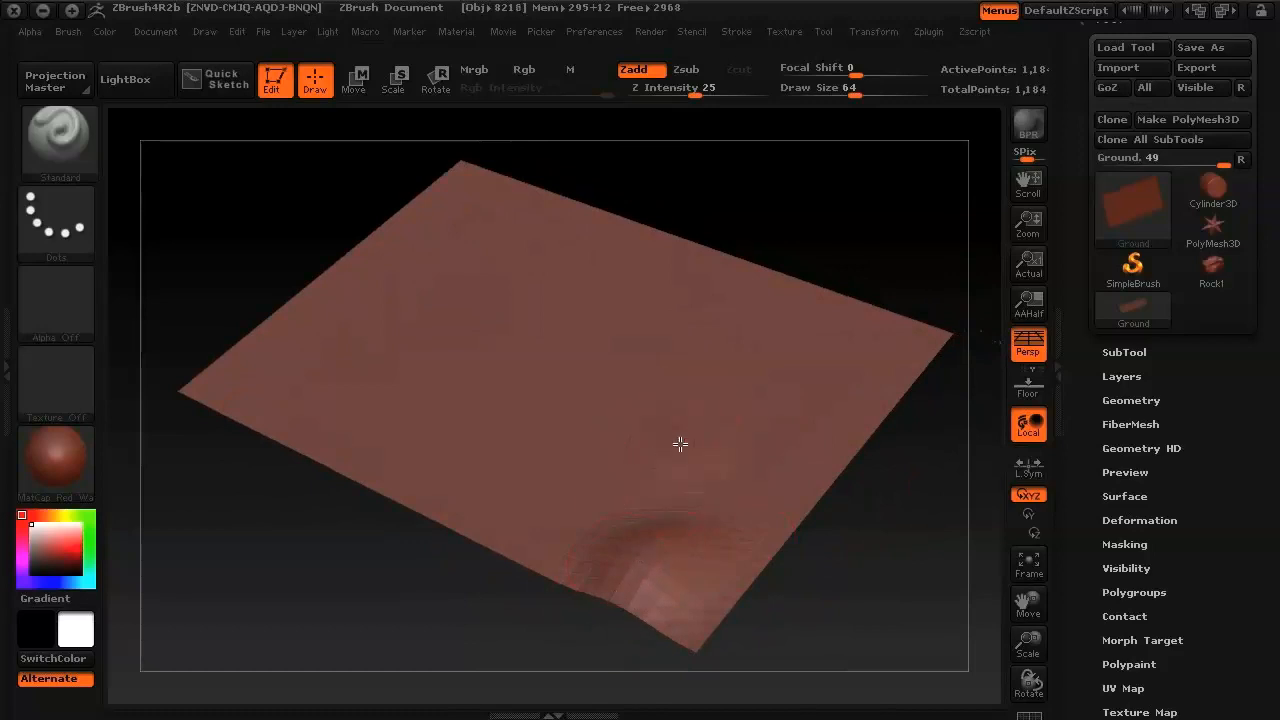
{"action": "mouse_move", "coordinate": [538, 409]}
{"action": "left_mouse_down"}
{"action": "mouse_move", "coordinate": [360, 386]}
{"action": "mouse_move", "coordinate": [337, 446]}
{"action": "left_mouse_up"}
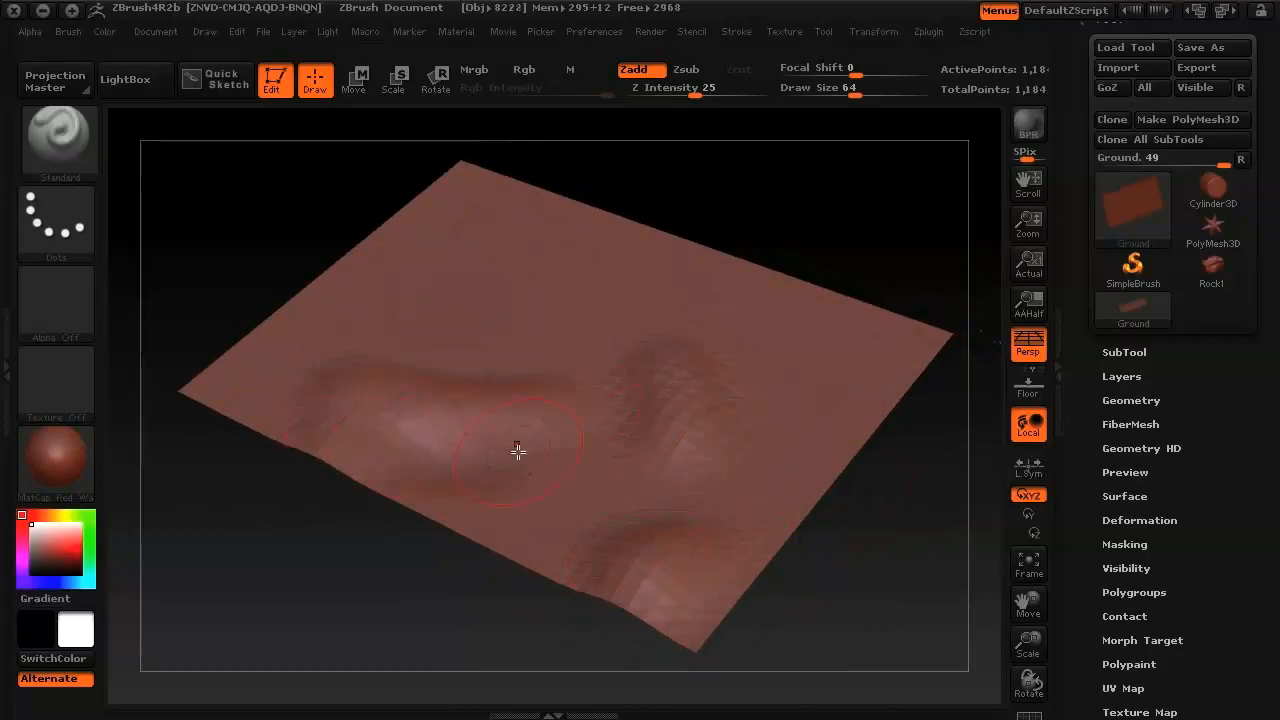
{"action": "right_click", "coordinate": [679, 336]}
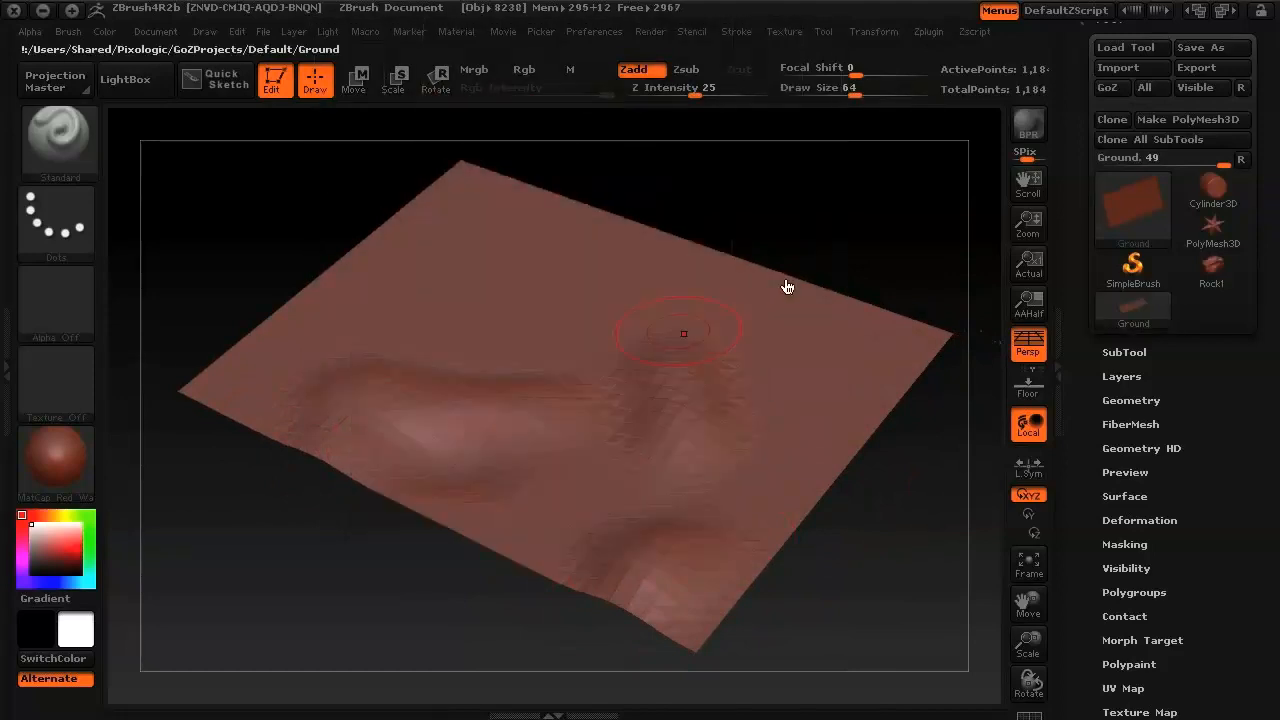
Step: Set the sculpting brush's draw size to 39
{"action": "right_click", "coordinate": [779, 300]}
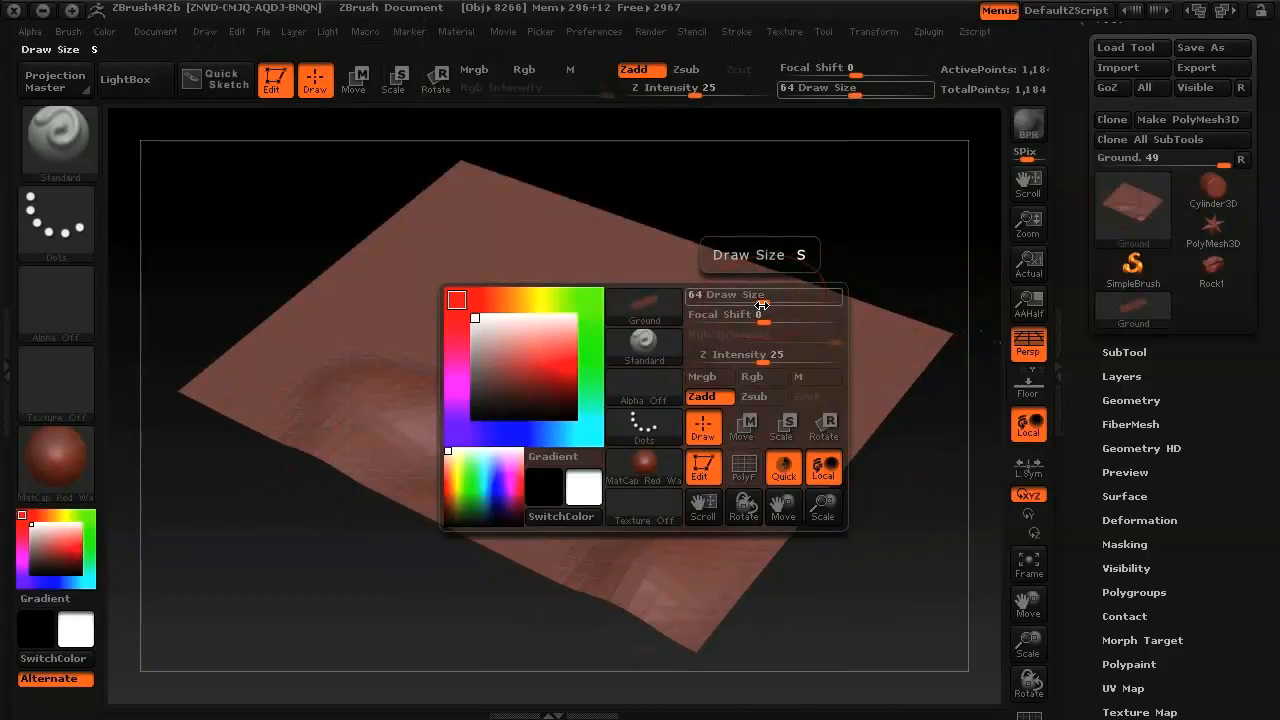
{"action": "left_click_drag", "start_coordinate": [762, 304], "coordinate": [748, 304]}
{"action": "key", "text": "space"}
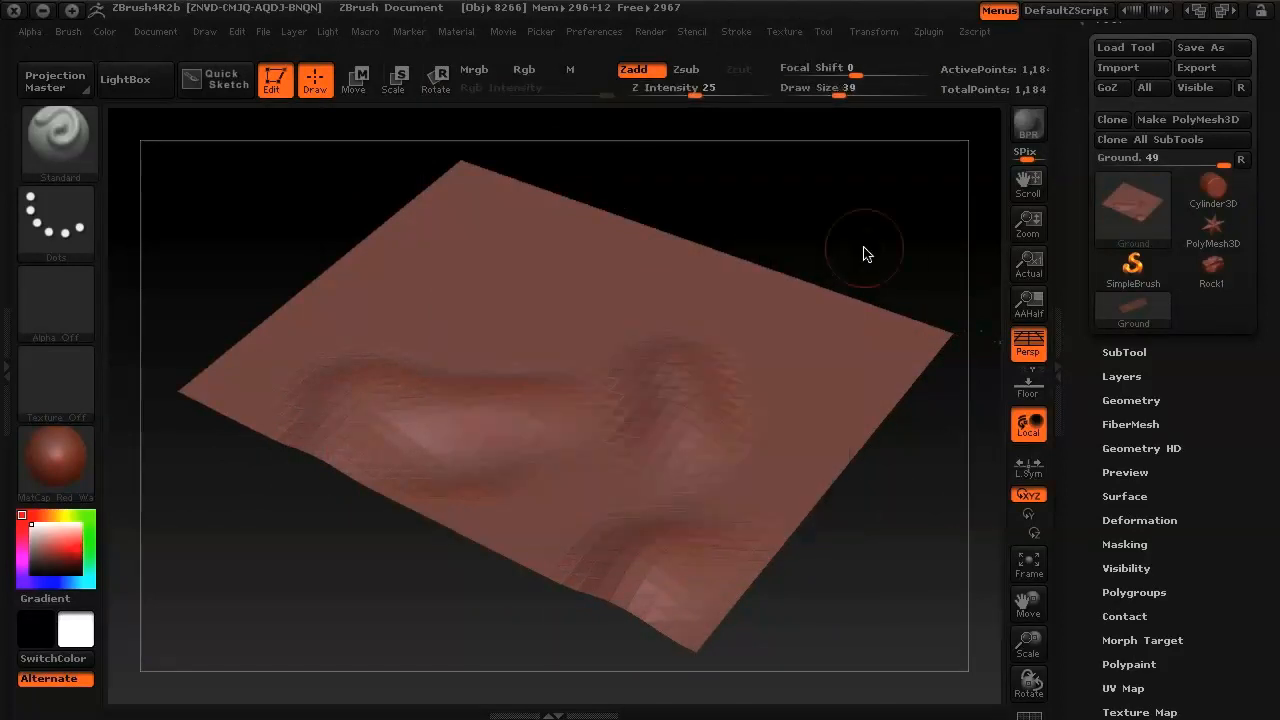
Step: Raise more uneven mounds across the middle of the ground plane with the Standard brush
{"action": "left_click_drag", "start_coordinate": [611, 443], "coordinate": [565, 394]}
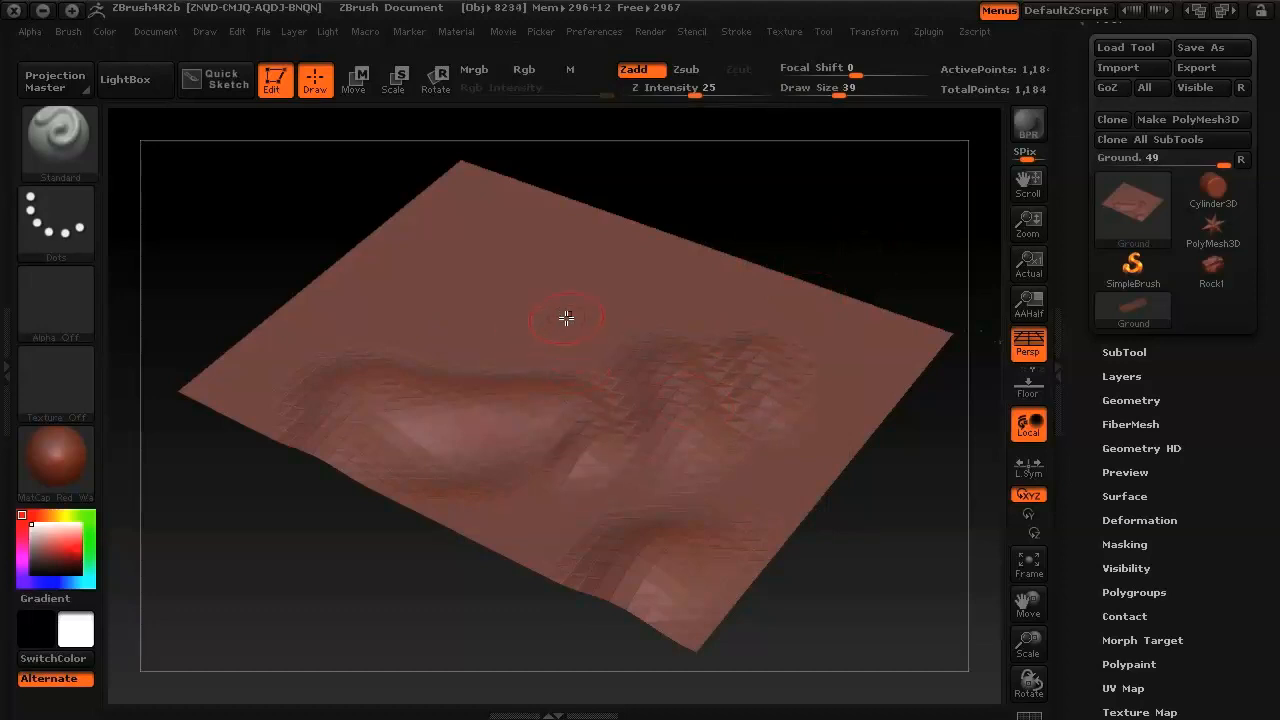
{"action": "left_click_drag", "start_coordinate": [448, 338], "coordinate": [523, 294]}
{"action": "mouse_move", "coordinate": [465, 420]}
{"action": "left_mouse_down"}
{"action": "mouse_move", "coordinate": [483, 403]}
{"action": "mouse_move", "coordinate": [617, 394]}
{"action": "mouse_move", "coordinate": [645, 345]}
{"action": "left_mouse_up"}
{"action": "mouse_move", "coordinate": [579, 281]}
{"action": "left_mouse_down"}
{"action": "mouse_move", "coordinate": [614, 286]}
{"action": "mouse_move", "coordinate": [660, 374]}
{"action": "mouse_move", "coordinate": [540, 420]}
{"action": "mouse_move", "coordinate": [476, 344]}
{"action": "left_mouse_up"}
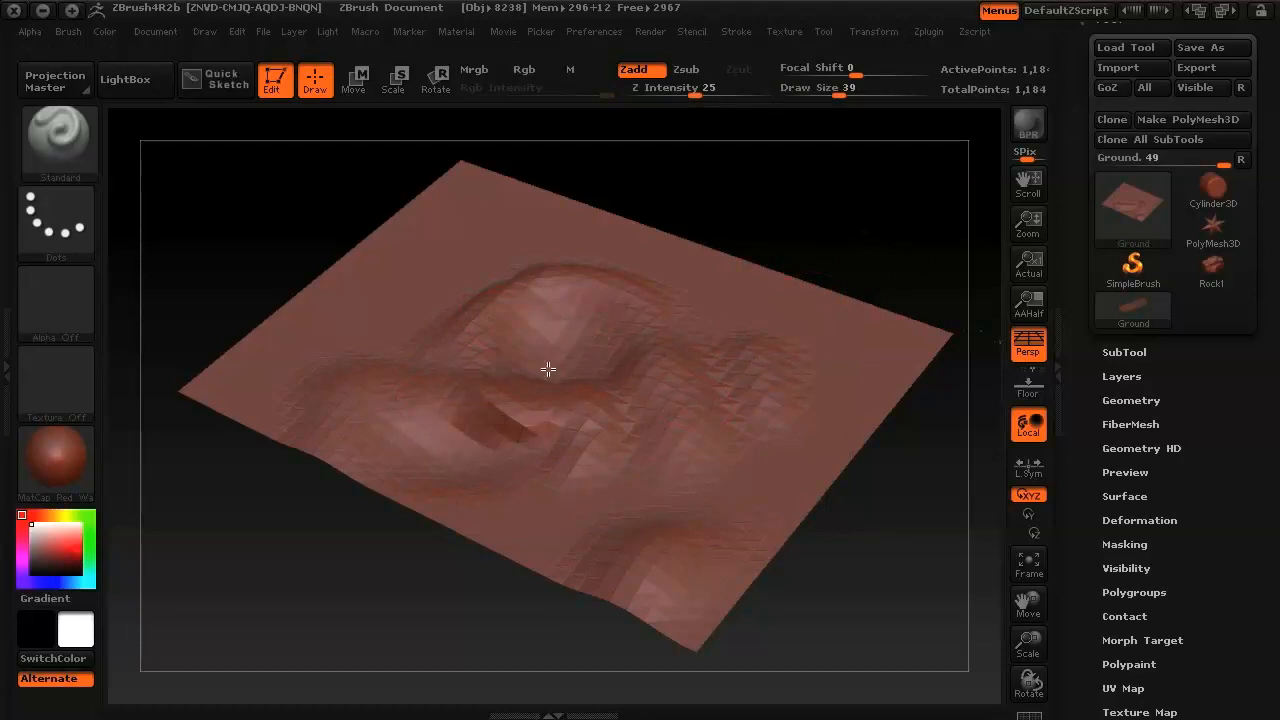
Step: Build up and smooth the creased dip in front of the ground's central mound
{"action": "key", "text": "shift"}
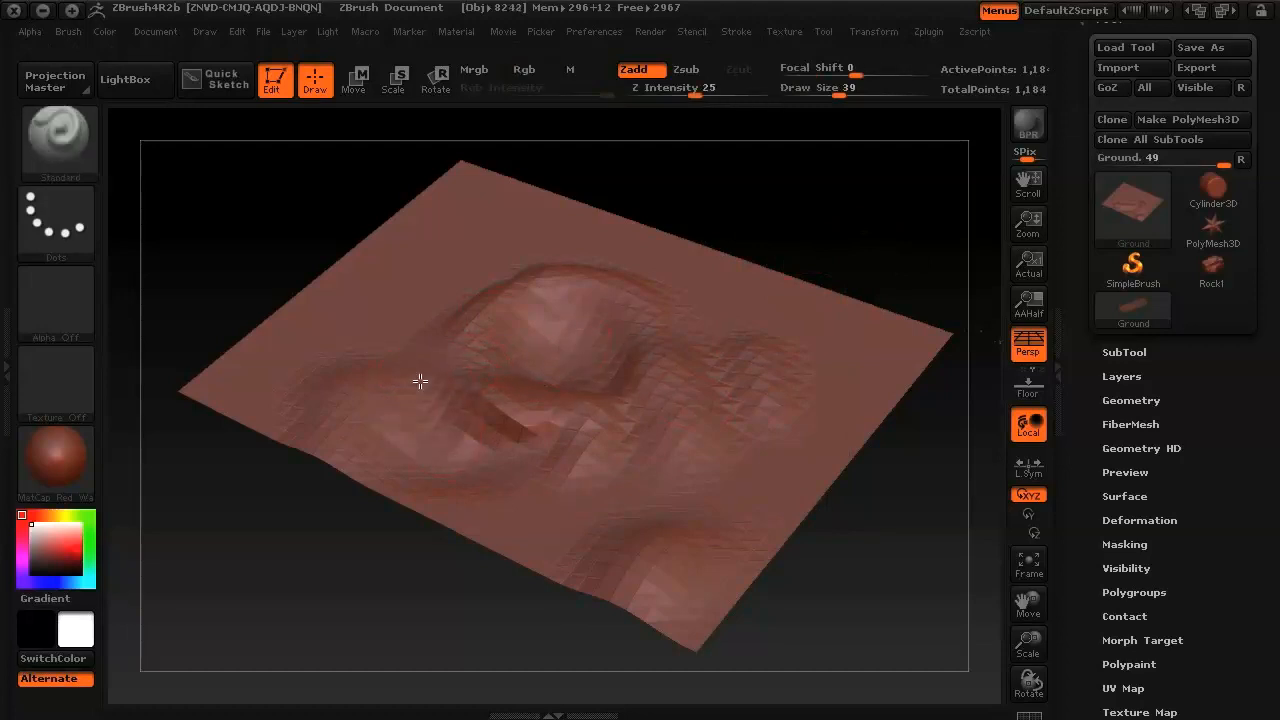
{"action": "left_click_drag", "start_coordinate": [422, 378], "coordinate": [497, 454]}
{"action": "left_click_drag", "start_coordinate": [414, 351], "coordinate": [517, 467]}
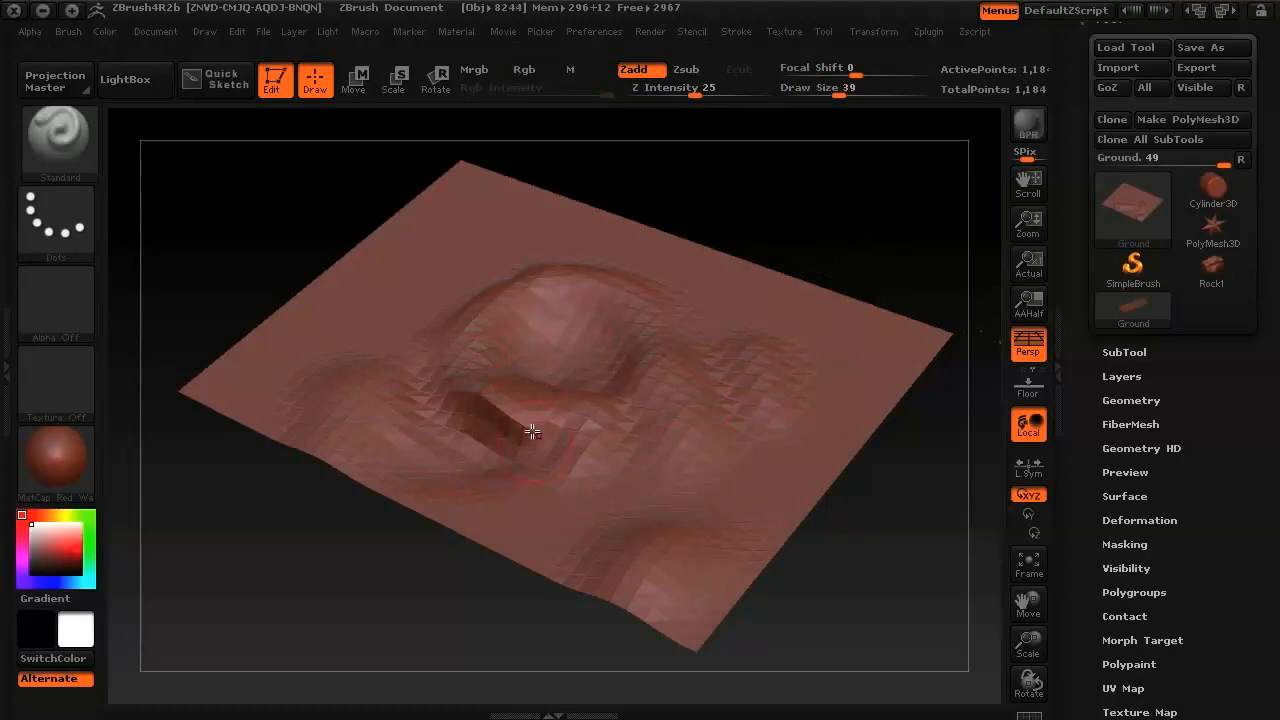
{"action": "mouse_move", "coordinate": [494, 408]}
{"action": "left_mouse_down", "text": "shift"}
{"action": "mouse_move", "coordinate": [509, 414]}
{"action": "mouse_move", "coordinate": [480, 420]}
{"action": "mouse_move", "coordinate": [604, 467]}
{"action": "left_mouse_up", "text": "shift"}
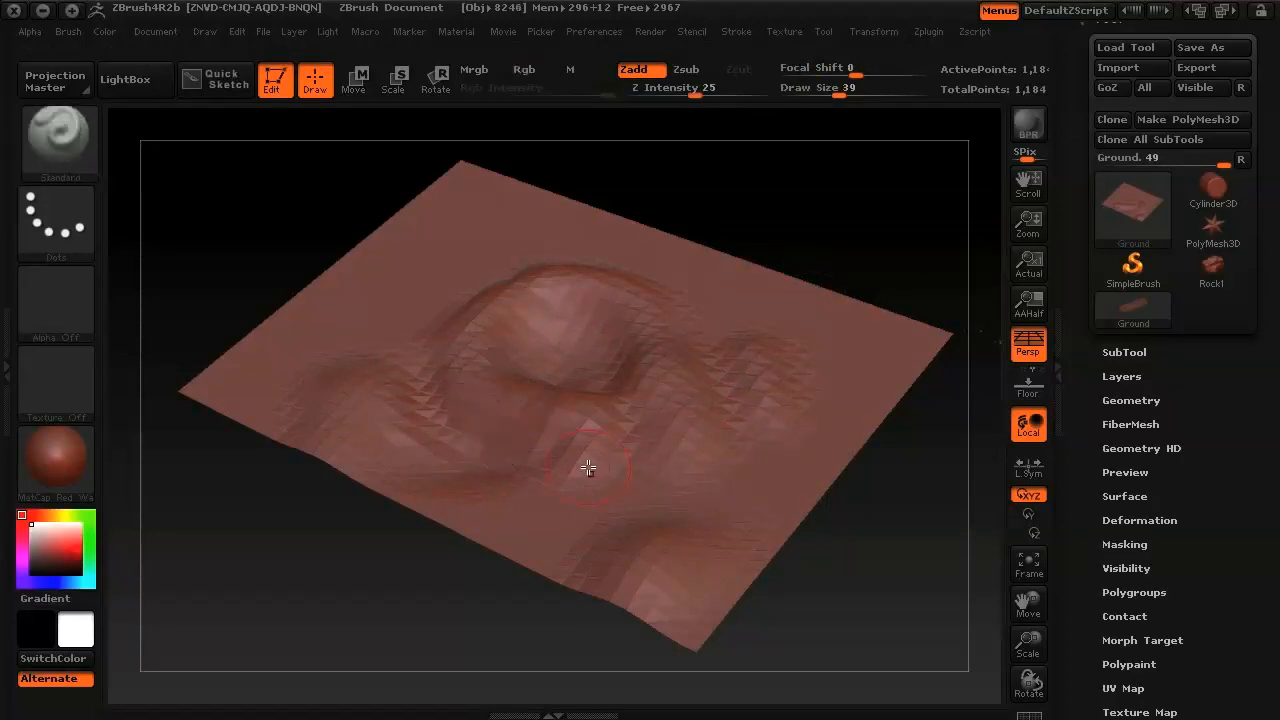
Step: Sculpt ridges and bumps along the ground's side edge and around its far corner with the Standard brush
{"action": "mouse_move", "coordinate": [808, 540]}
{"action": "left_mouse_down"}
{"action": "mouse_move", "coordinate": [877, 509]}
{"action": "mouse_move", "coordinate": [443, 569]}
{"action": "mouse_move", "coordinate": [609, 617]}
{"action": "mouse_move", "coordinate": [474, 623]}
{"action": "left_mouse_up"}
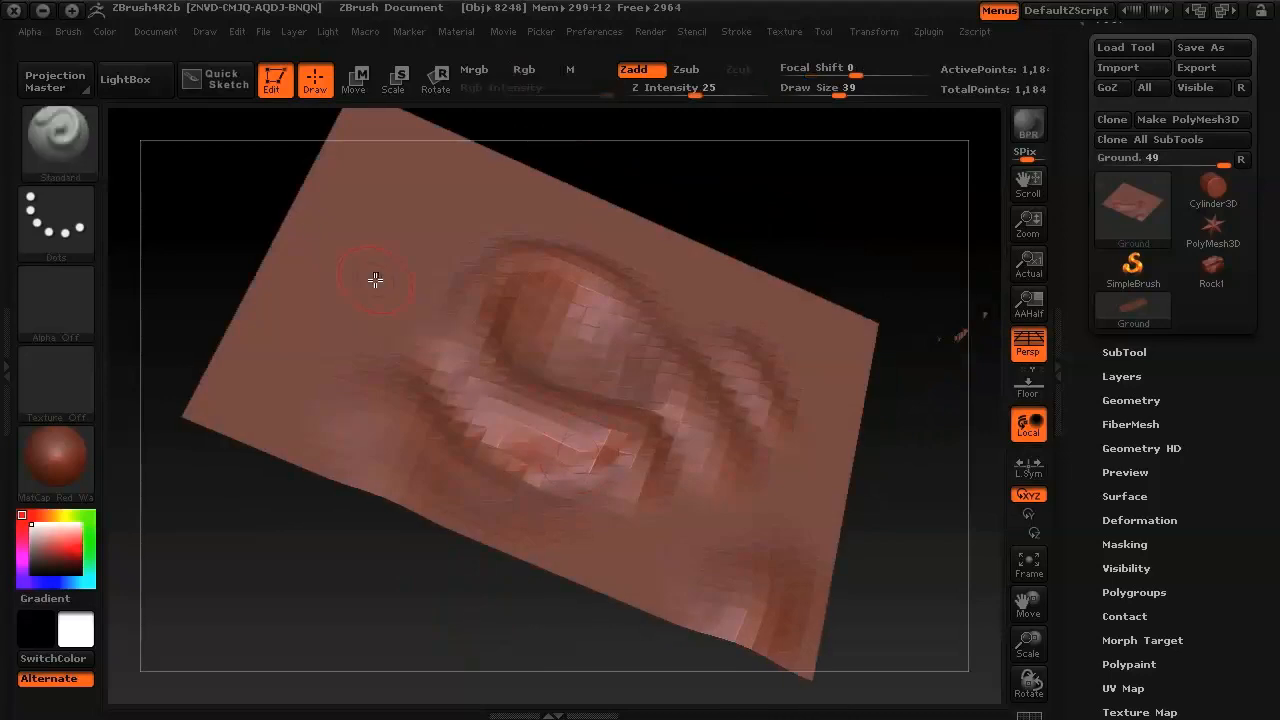
{"action": "mouse_move", "coordinate": [371, 274]}
{"action": "left_mouse_down"}
{"action": "mouse_move", "coordinate": [323, 240]}
{"action": "mouse_move", "coordinate": [391, 371]}
{"action": "mouse_move", "coordinate": [277, 266]}
{"action": "left_mouse_up"}
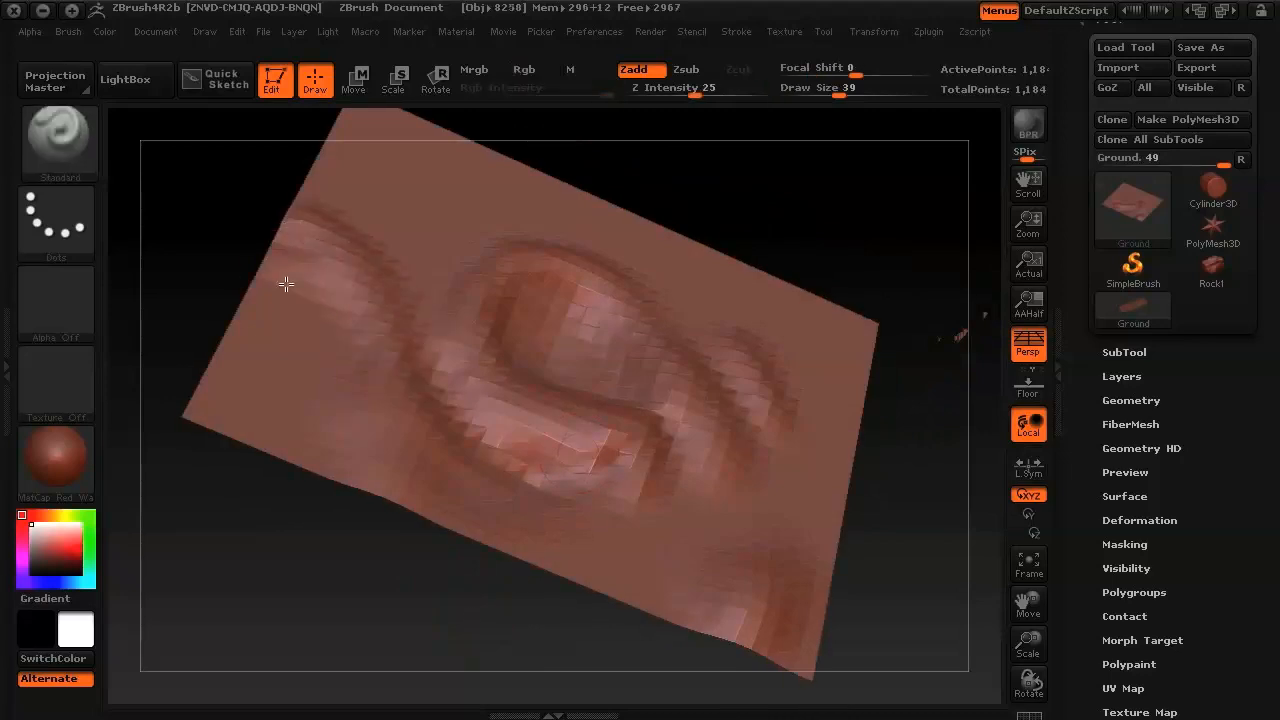
{"action": "mouse_move", "coordinate": [207, 396]}
{"action": "left_mouse_down"}
{"action": "mouse_move", "coordinate": [257, 286]}
{"action": "mouse_move", "coordinate": [343, 463]}
{"action": "mouse_move", "coordinate": [234, 421]}
{"action": "left_mouse_up"}
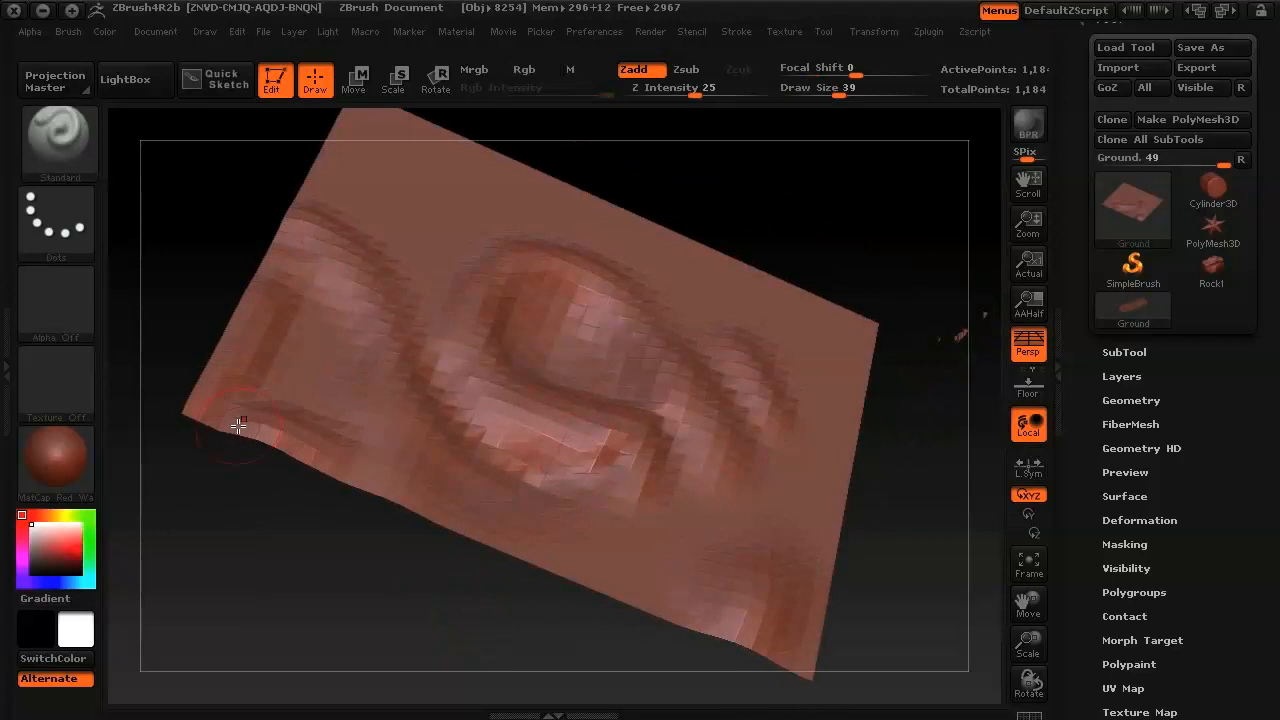
{"action": "mouse_move", "coordinate": [910, 587]}
{"action": "left_mouse_down"}
{"action": "mouse_move", "coordinate": [857, 489]}
{"action": "mouse_move", "coordinate": [809, 537]}
{"action": "mouse_move", "coordinate": [832, 558]}
{"action": "left_mouse_up"}
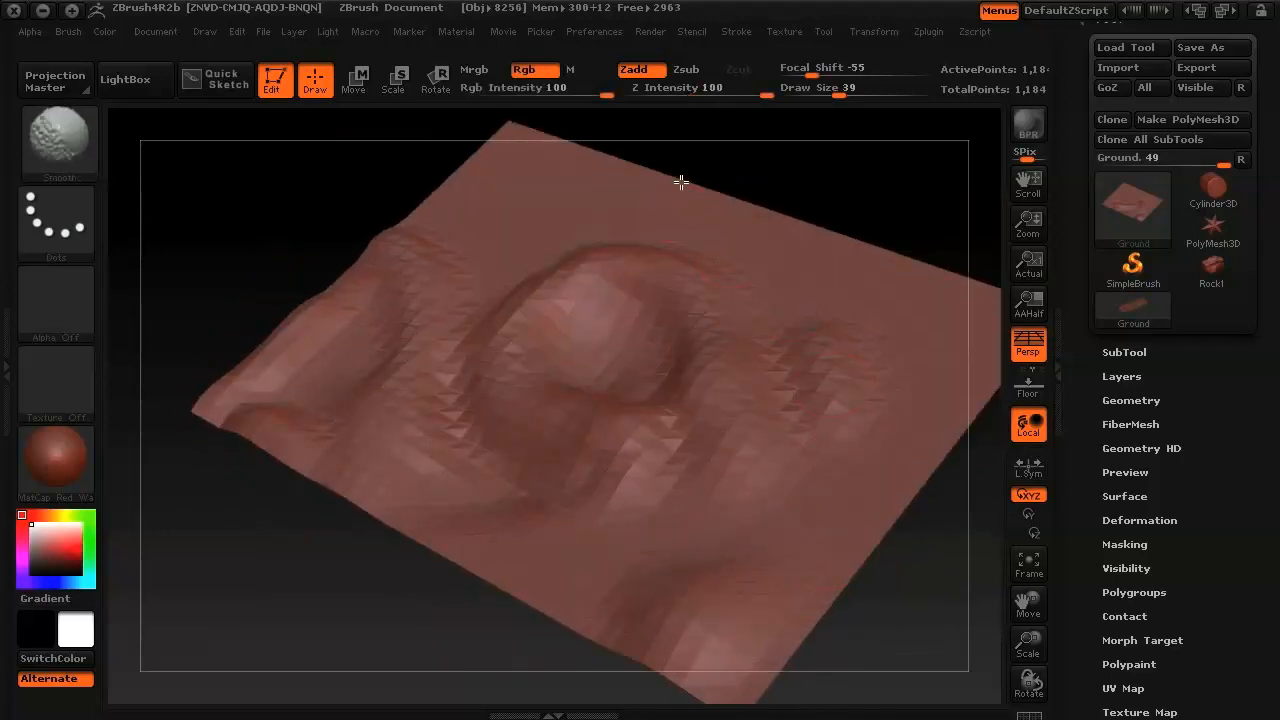
{"action": "mouse_move", "coordinate": [576, 151]}
{"action": "left_mouse_down"}
{"action": "mouse_move", "coordinate": [443, 194]}
{"action": "mouse_move", "coordinate": [523, 126]}
{"action": "mouse_move", "coordinate": [471, 203]}
{"action": "mouse_move", "coordinate": [508, 182]}
{"action": "left_mouse_up"}
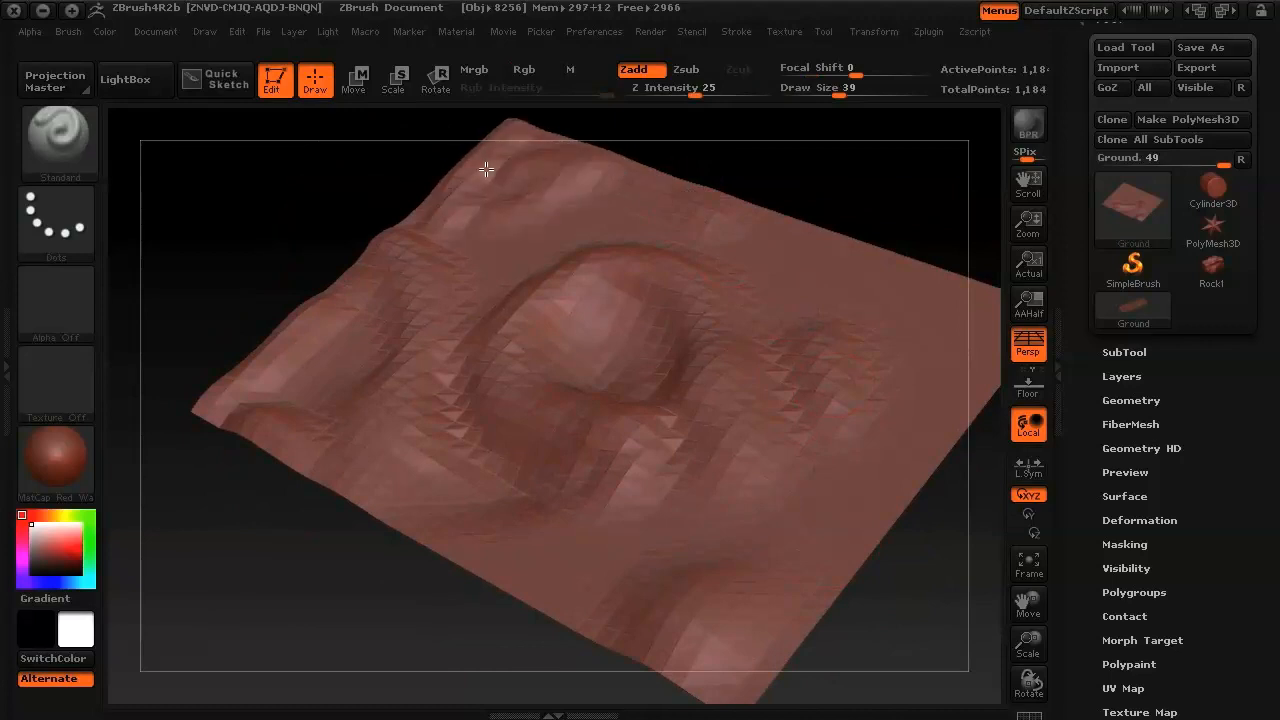
{"action": "mouse_move", "coordinate": [362, 420]}
{"action": "left_mouse_down"}
{"action": "mouse_move", "coordinate": [394, 394]}
{"action": "mouse_move", "coordinate": [349, 434]}
{"action": "mouse_move", "coordinate": [380, 387]}
{"action": "left_mouse_up"}
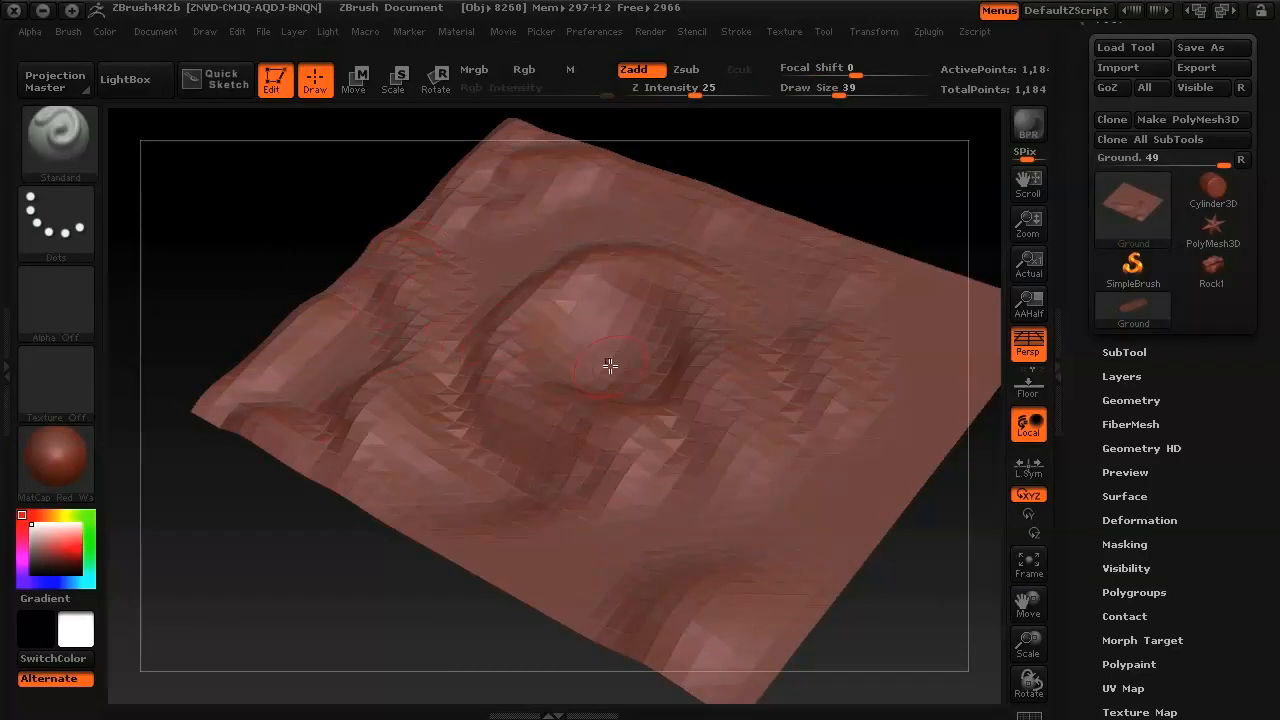
Step: Extend the bumps over the ground's front area and the remaining flat side edge
{"action": "mouse_move", "coordinate": [352, 574]}
{"action": "left_mouse_down"}
{"action": "mouse_move", "coordinate": [434, 597]}
{"action": "mouse_move", "coordinate": [600, 400]}
{"action": "mouse_move", "coordinate": [686, 380]}
{"action": "mouse_move", "coordinate": [609, 323]}
{"action": "mouse_move", "coordinate": [594, 383]}
{"action": "mouse_move", "coordinate": [606, 470]}
{"action": "mouse_move", "coordinate": [654, 594]}
{"action": "mouse_move", "coordinate": [571, 623]}
{"action": "mouse_move", "coordinate": [706, 580]}
{"action": "mouse_move", "coordinate": [658, 631]}
{"action": "left_mouse_up"}
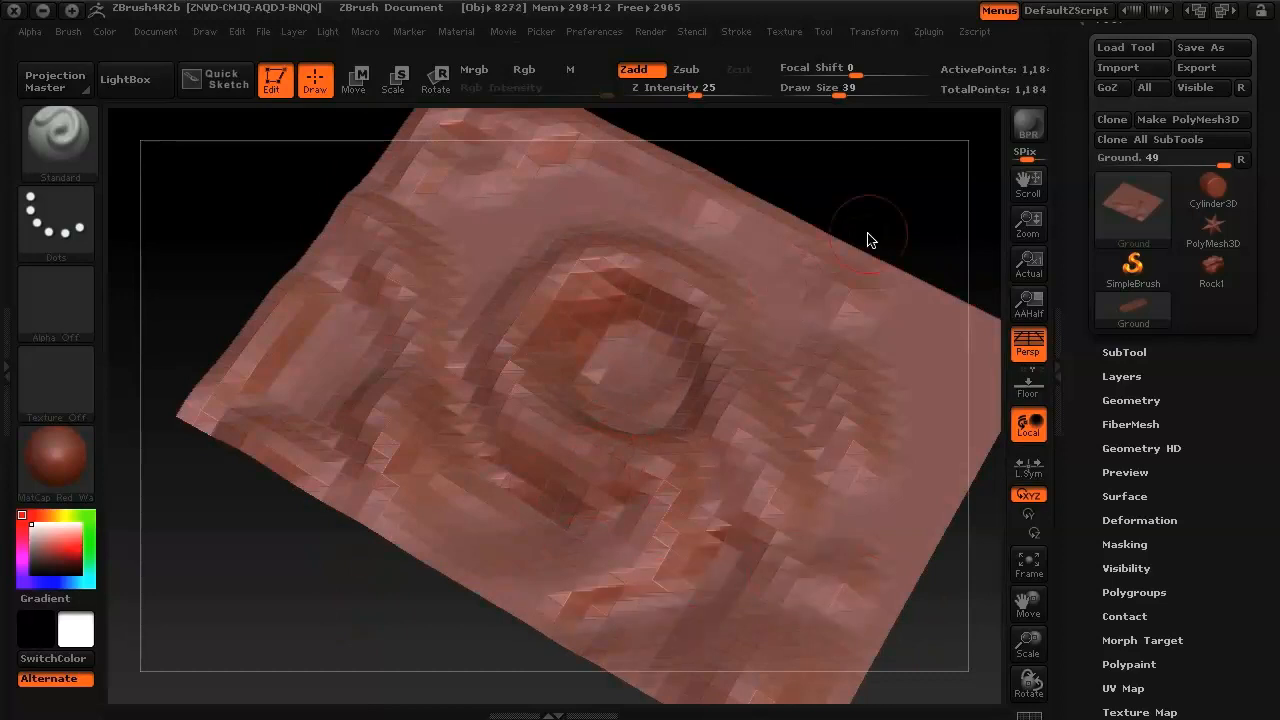
{"action": "left_click_drag", "start_coordinate": [868, 240], "coordinate": [783, 270]}
{"action": "left_click_drag", "start_coordinate": [928, 600], "coordinate": [868, 555], "text": "alt"}
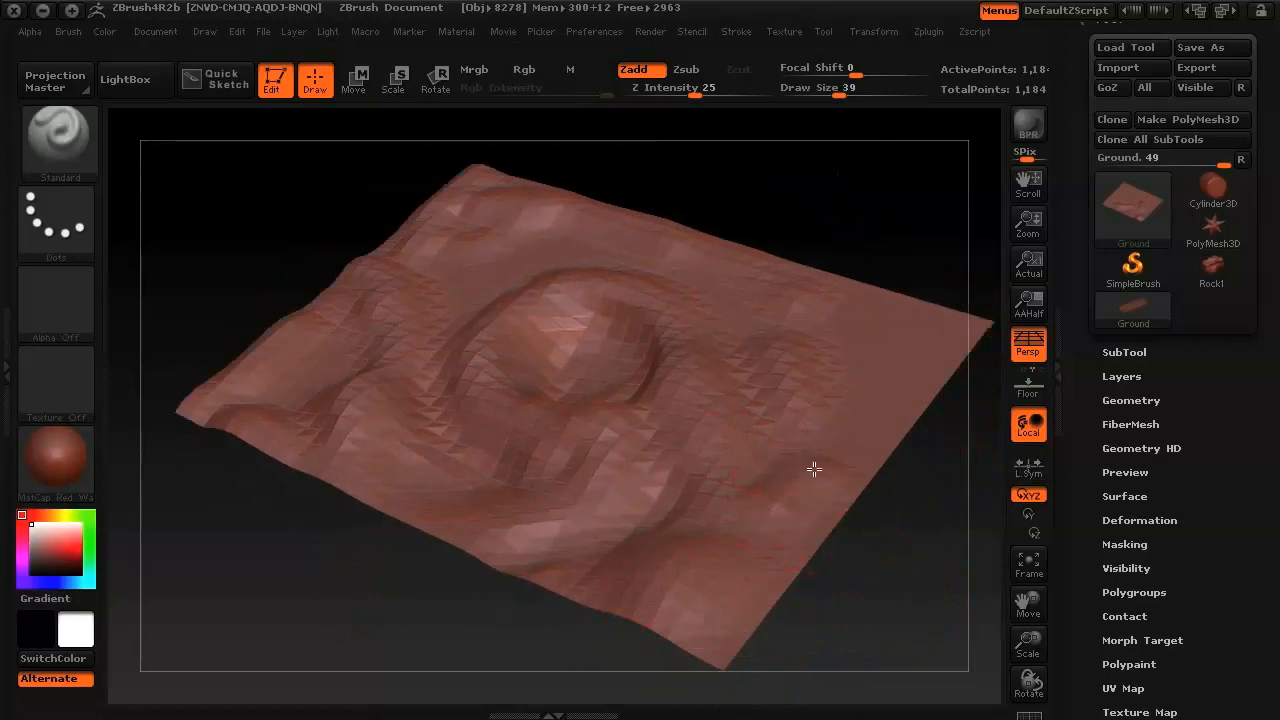
{"action": "mouse_move", "coordinate": [905, 262]}
{"action": "left_mouse_down"}
{"action": "mouse_move", "coordinate": [877, 226]}
{"action": "mouse_move", "coordinate": [894, 260]}
{"action": "left_mouse_up"}
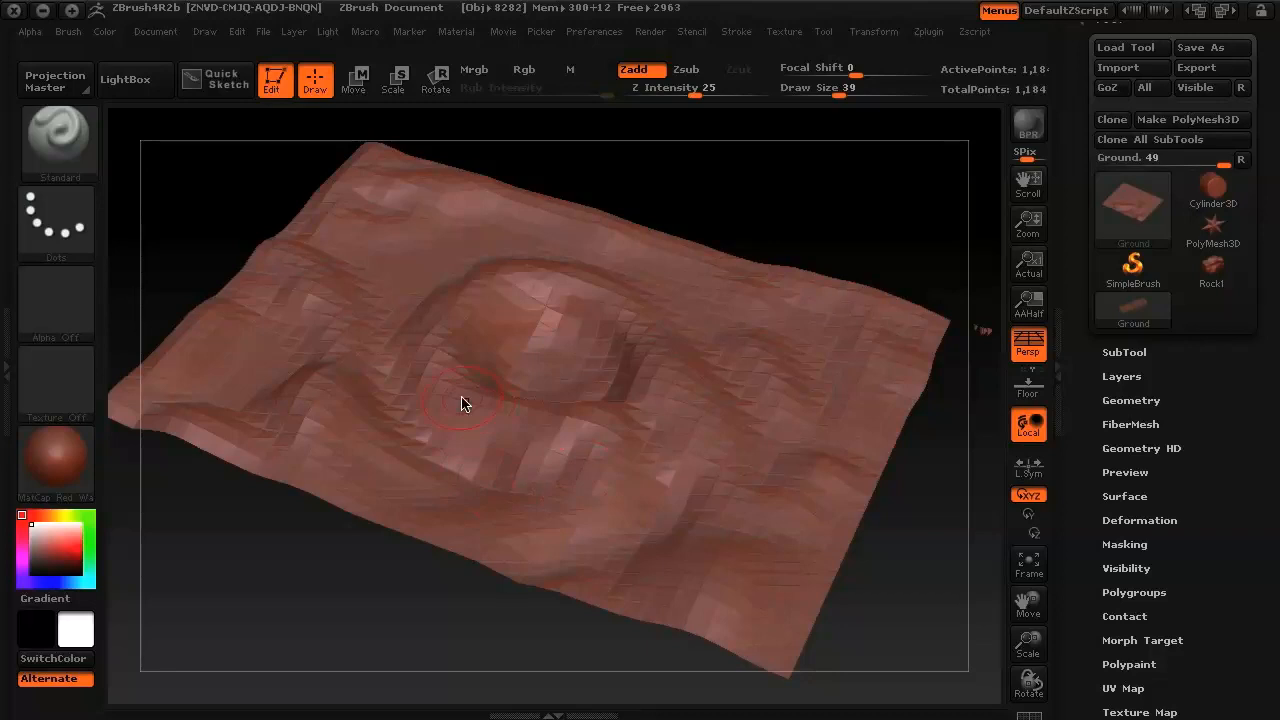
Step: Smooth the harsh ridges around the central mound and sculpt additional relief beside it
{"action": "key", "text": "shift"}
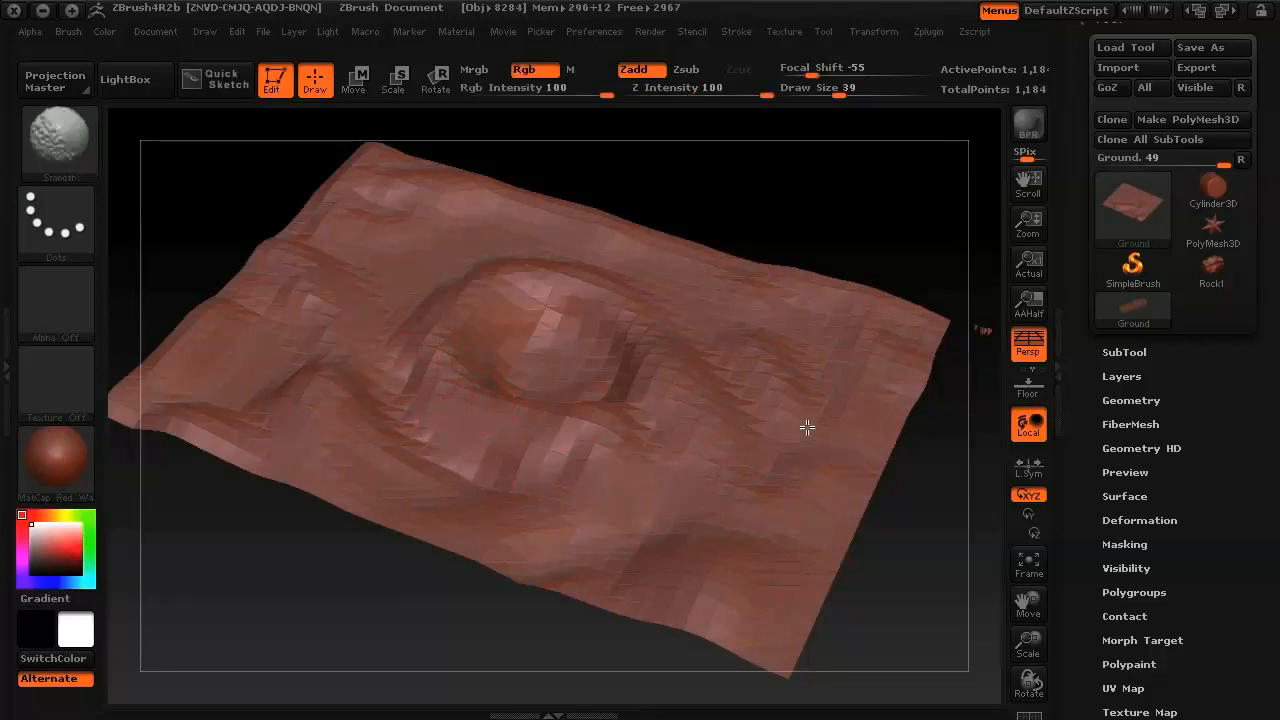
{"action": "key", "text": "shift"}
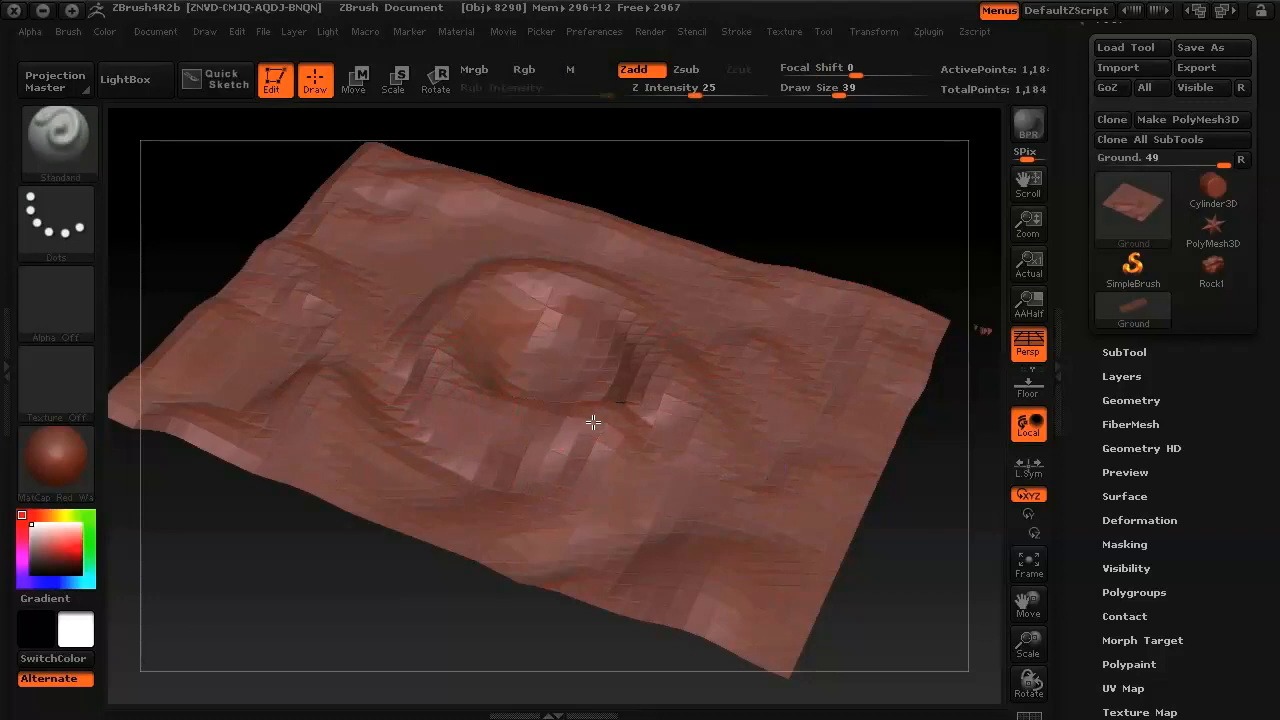
{"action": "mouse_move", "coordinate": [606, 460]}
{"action": "left_mouse_down"}
{"action": "mouse_move", "coordinate": [683, 449]}
{"action": "mouse_move", "coordinate": [696, 428]}
{"action": "left_mouse_up"}
{"action": "mouse_move", "coordinate": [824, 235]}
{"action": "left_mouse_down"}
{"action": "mouse_move", "coordinate": [842, 284]}
{"action": "mouse_move", "coordinate": [811, 377]}
{"action": "mouse_move", "coordinate": [800, 280]}
{"action": "left_mouse_up"}
{"action": "mouse_move", "coordinate": [543, 328]}
{"action": "left_mouse_down", "text": "shift"}
{"action": "mouse_move", "coordinate": [511, 314]}
{"action": "mouse_move", "coordinate": [568, 299]}
{"action": "mouse_move", "coordinate": [563, 320]}
{"action": "left_mouse_up", "text": "shift"}
{"action": "mouse_move", "coordinate": [424, 243]}
{"action": "left_mouse_down", "text": "shift"}
{"action": "mouse_move", "coordinate": [400, 260]}
{"action": "mouse_move", "coordinate": [412, 341]}
{"action": "mouse_move", "coordinate": [412, 320]}
{"action": "left_mouse_up", "text": "shift"}
{"action": "left_click_drag", "start_coordinate": [416, 276], "coordinate": [548, 194]}
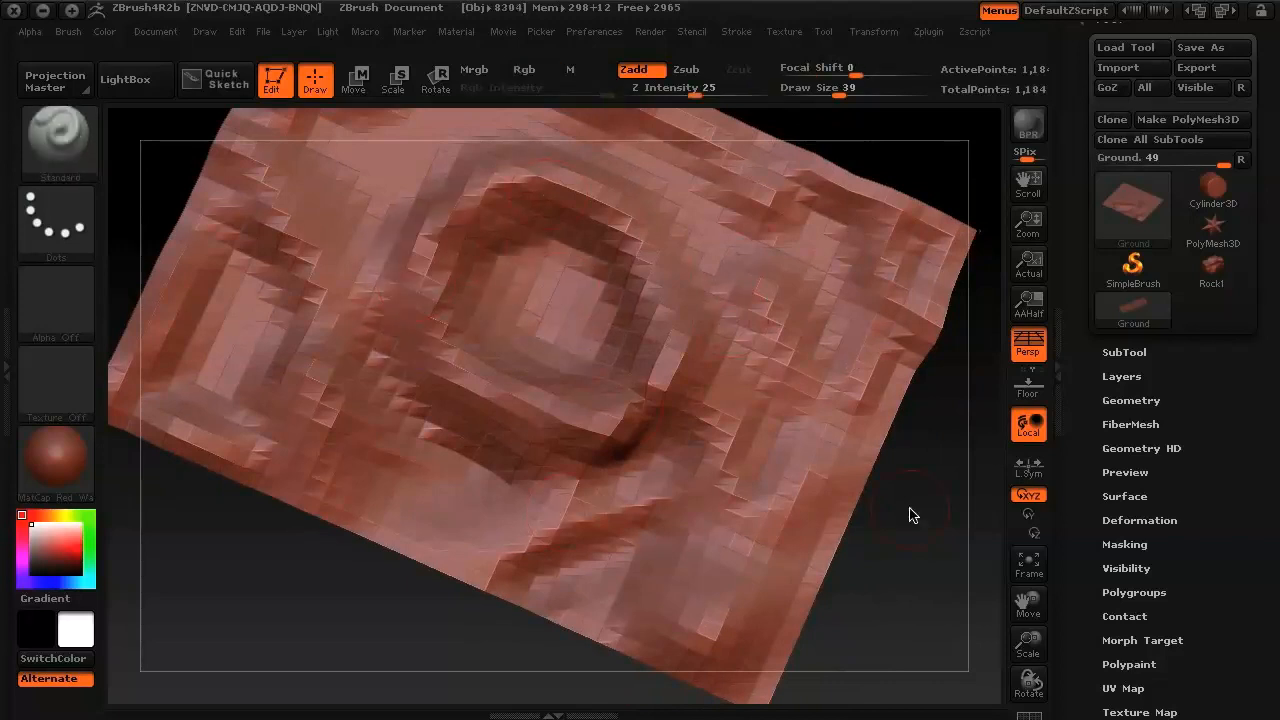
Step: Frame the whole ground and add finishing bumps near its far edge, side and front edge with the Standard brush
{"action": "key", "text": "f"}
{"action": "left_click_drag", "start_coordinate": [905, 524], "coordinate": [878, 350]}
{"action": "mouse_move", "coordinate": [862, 523]}
{"action": "left_mouse_down"}
{"action": "mouse_move", "coordinate": [763, 569]}
{"action": "mouse_move", "coordinate": [831, 529]}
{"action": "left_mouse_up"}
{"action": "key", "text": "shift"}
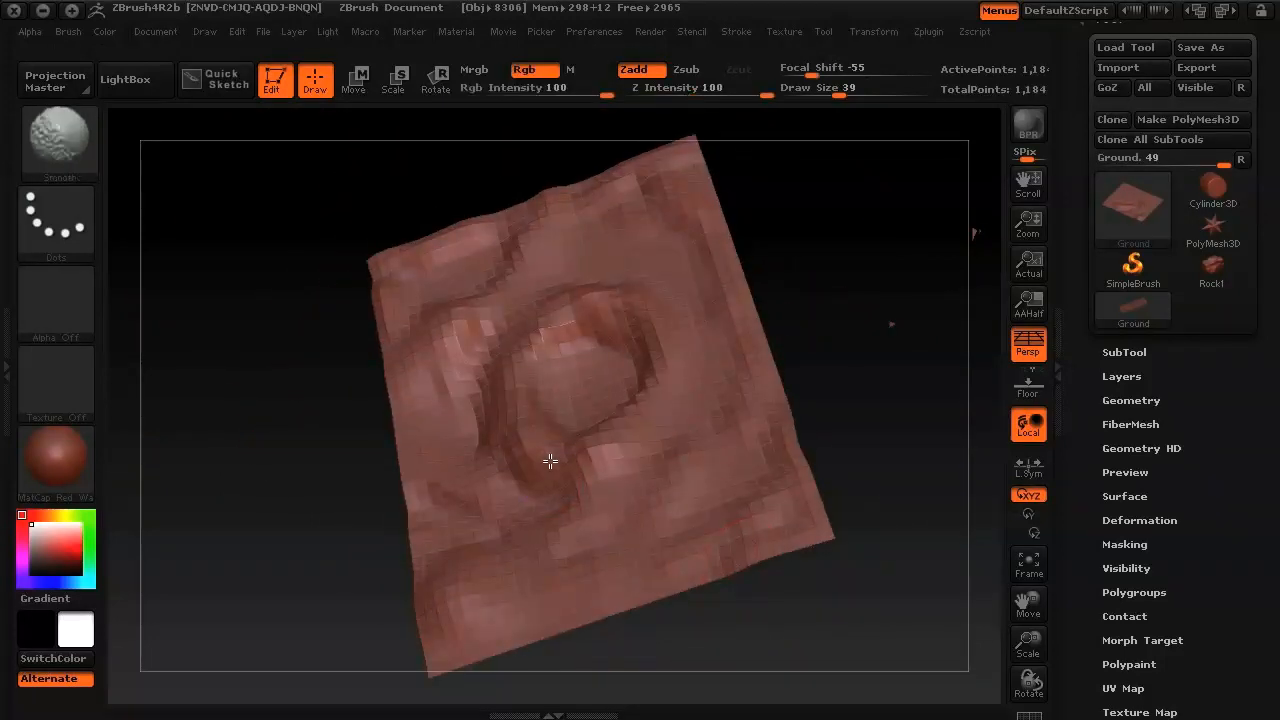
{"action": "mouse_move", "coordinate": [846, 360]}
{"action": "left_mouse_down"}
{"action": "mouse_move", "coordinate": [826, 349]}
{"action": "mouse_move", "coordinate": [874, 277]}
{"action": "mouse_move", "coordinate": [825, 259]}
{"action": "mouse_move", "coordinate": [746, 284]}
{"action": "left_mouse_up"}
{"action": "mouse_move", "coordinate": [838, 482]}
{"action": "left_mouse_down"}
{"action": "mouse_move", "coordinate": [849, 294]}
{"action": "mouse_move", "coordinate": [831, 271]}
{"action": "mouse_move", "coordinate": [844, 337]}
{"action": "left_mouse_up"}
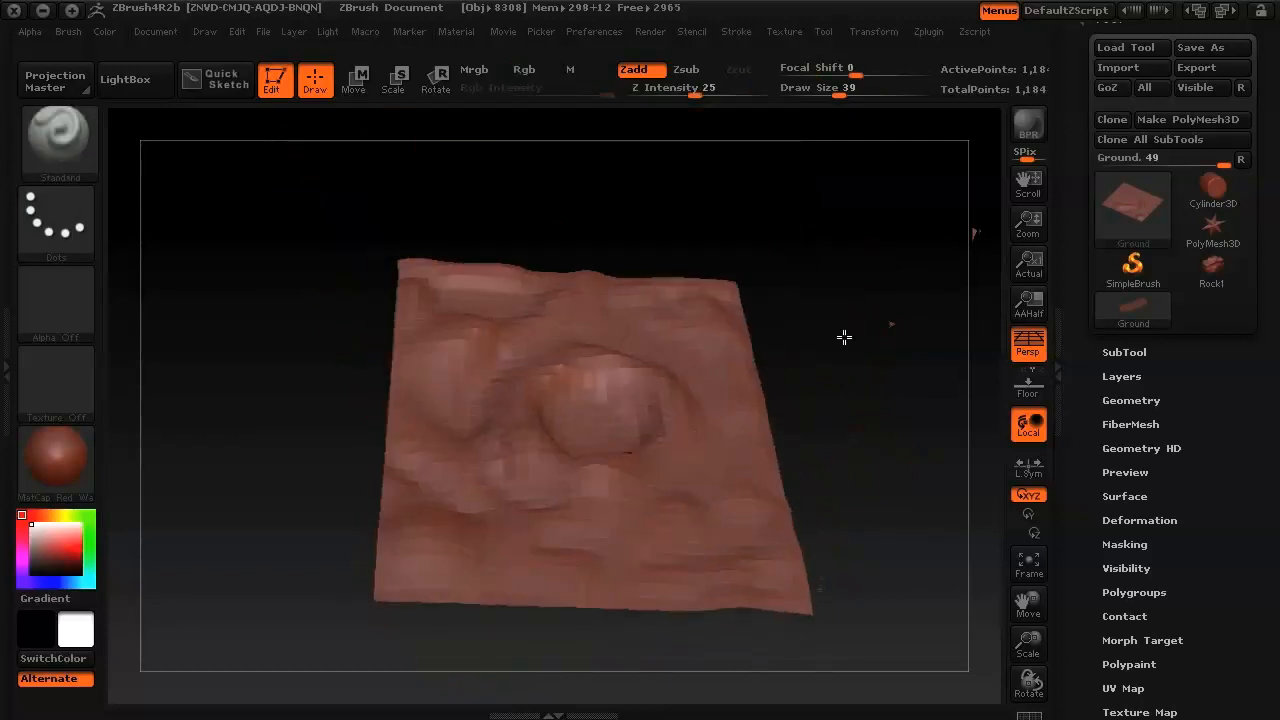
{"action": "left_click_drag", "start_coordinate": [624, 310], "coordinate": [704, 318]}
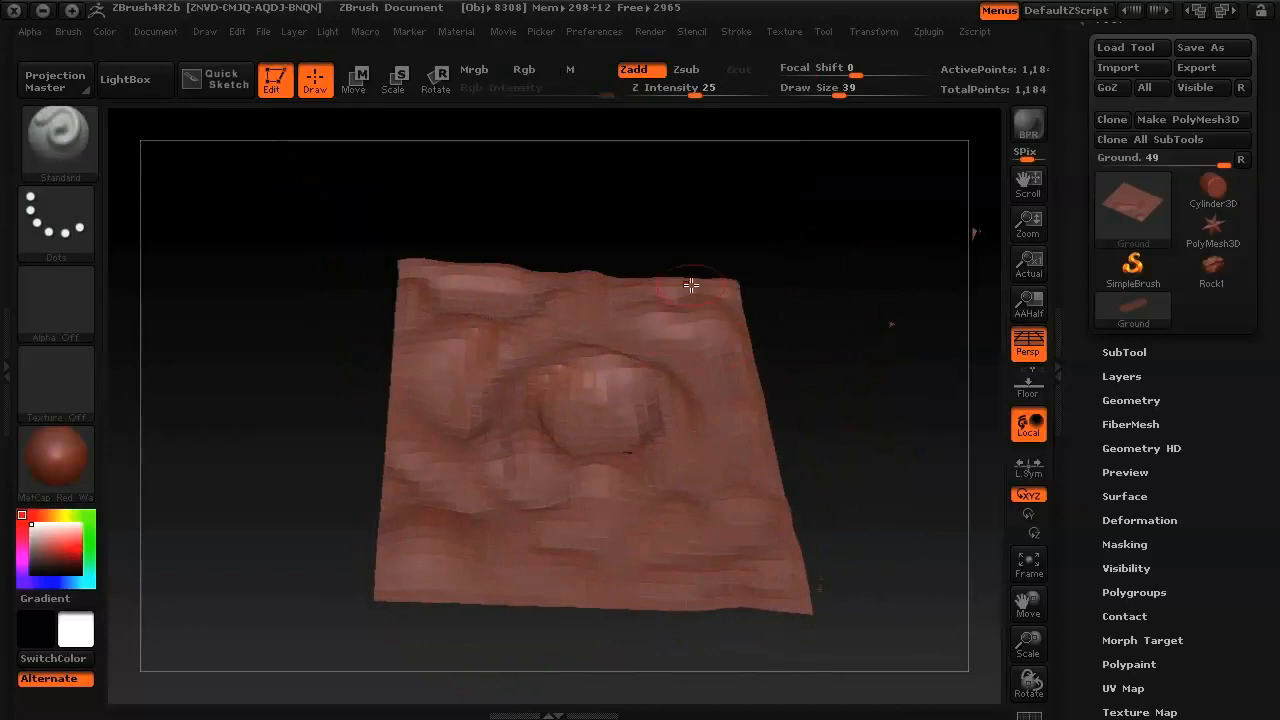
{"action": "mouse_move", "coordinate": [412, 313]}
{"action": "left_mouse_down"}
{"action": "mouse_move", "coordinate": [429, 471]}
{"action": "mouse_move", "coordinate": [410, 565]}
{"action": "mouse_move", "coordinate": [746, 606]}
{"action": "mouse_move", "coordinate": [835, 600]}
{"action": "left_mouse_up"}
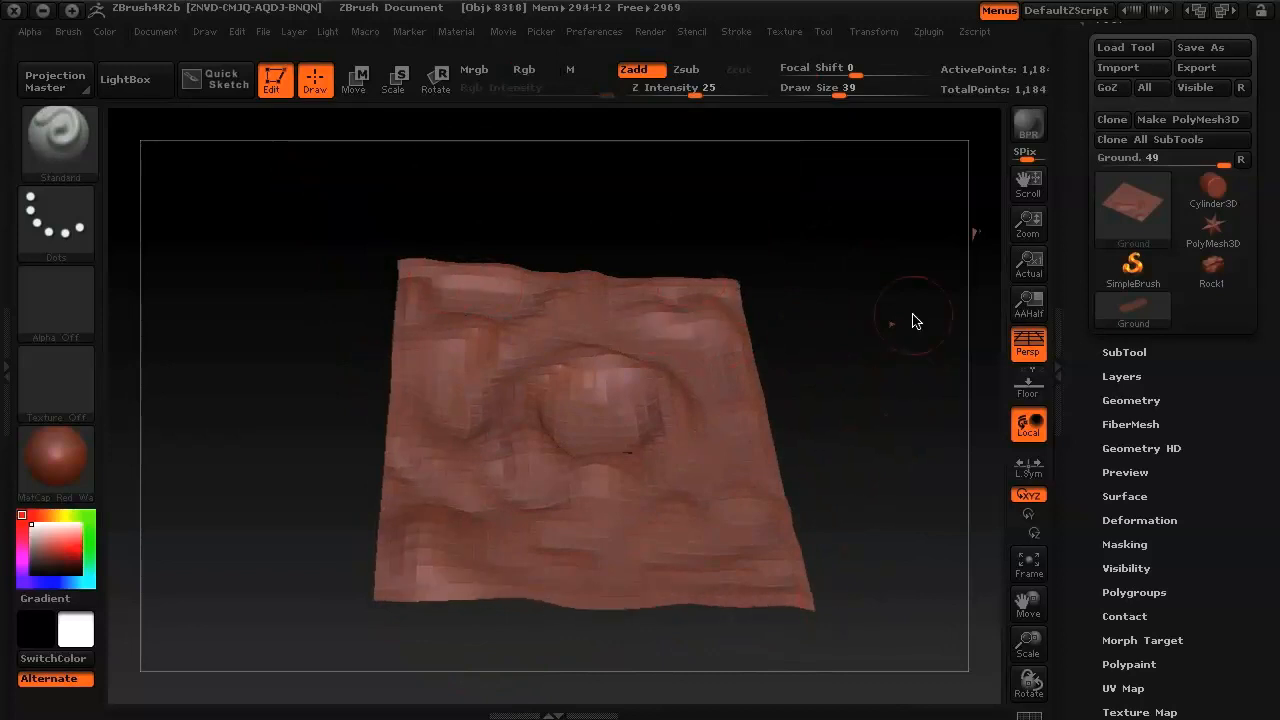
Step: Send the sculpted Ground mesh back to LightWave Modeler with GoZ and convert it to subdivision surfaces
{"action": "left_click", "coordinate": [1108, 88]}
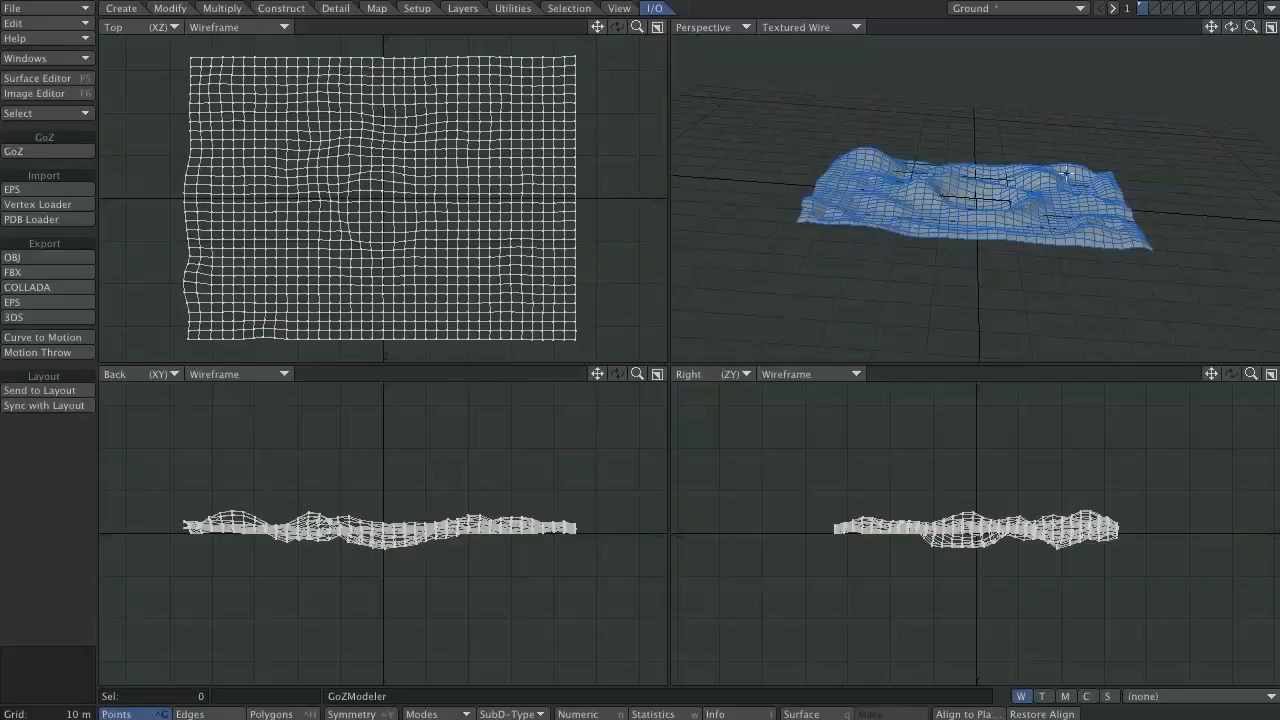
{"action": "mouse_move", "coordinate": [1061, 265]}
{"action": "left_mouse_down", "text": "alt"}
{"action": "mouse_move", "coordinate": [1063, 306]}
{"action": "mouse_move", "coordinate": [849, 271]}
{"action": "mouse_move", "coordinate": [934, 137]}
{"action": "mouse_move", "coordinate": [1046, 289]}
{"action": "mouse_move", "coordinate": [983, 329]}
{"action": "mouse_move", "coordinate": [1000, 217]}
{"action": "mouse_move", "coordinate": [1040, 274]}
{"action": "mouse_move", "coordinate": [1083, 262]}
{"action": "left_mouse_up", "text": "alt"}
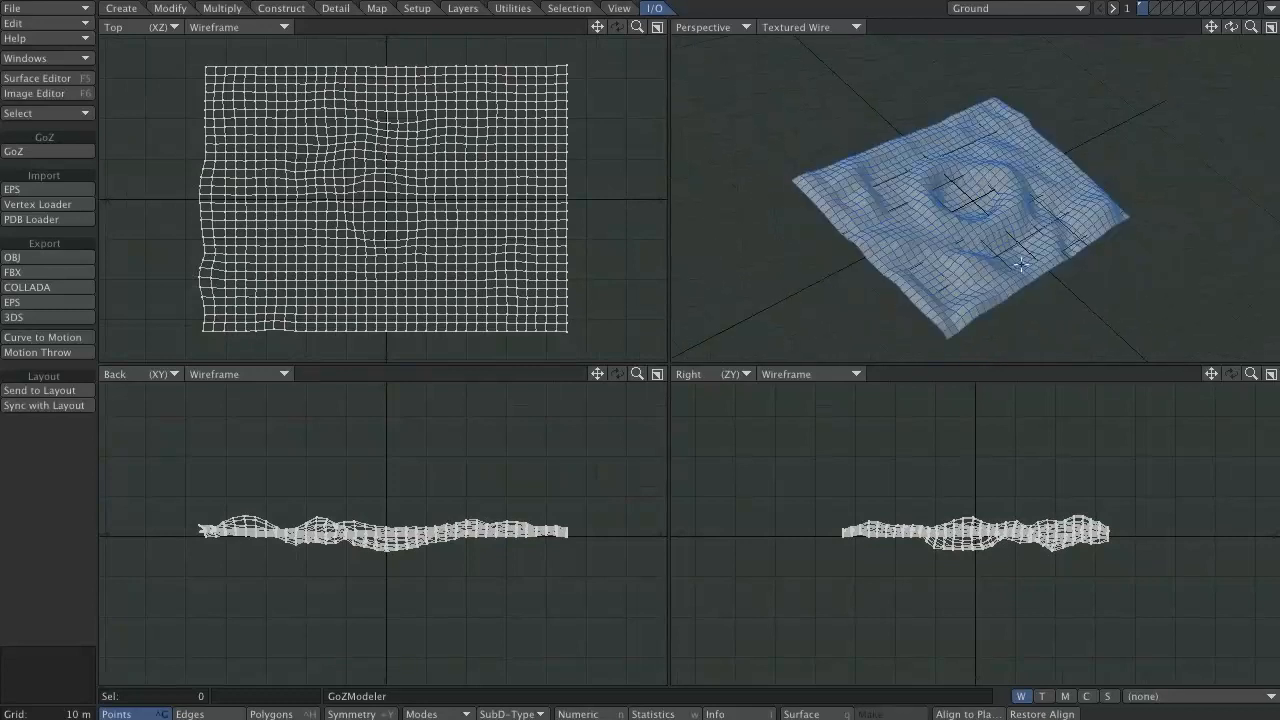
{"action": "scroll", "coordinate": [1021, 264], "scroll_direction": "up", "scroll_amount": 6}
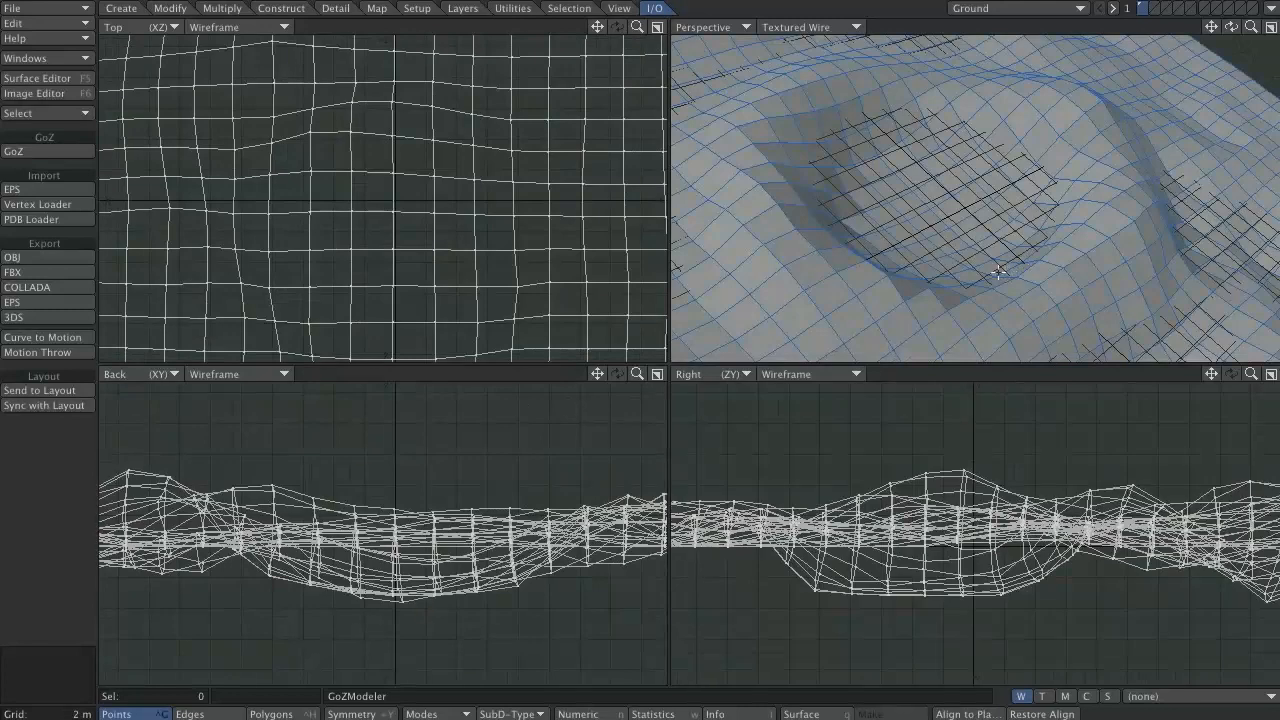
{"action": "mouse_move", "coordinate": [1026, 272]}
{"action": "left_mouse_down", "text": "alt"}
{"action": "mouse_move", "coordinate": [1029, 206]}
{"action": "mouse_move", "coordinate": [980, 260]}
{"action": "mouse_move", "coordinate": [1026, 270]}
{"action": "left_mouse_up", "text": "alt"}
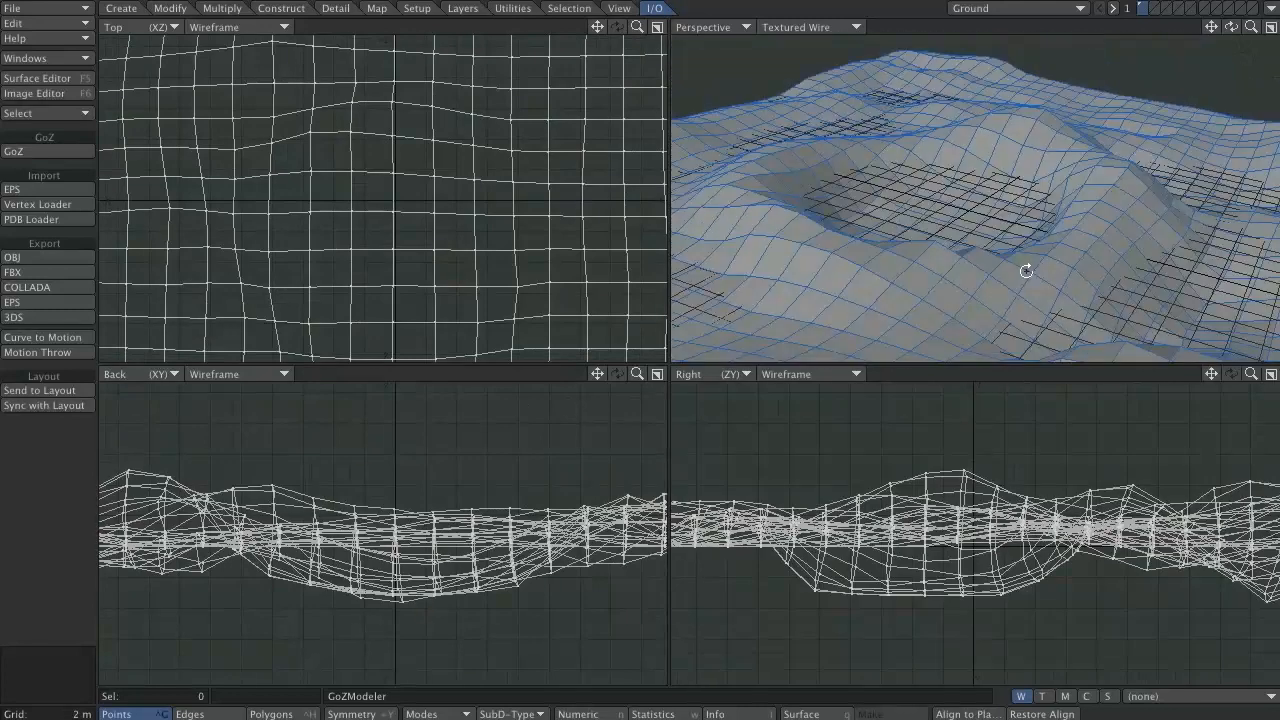
{"action": "key", "text": "Tab"}
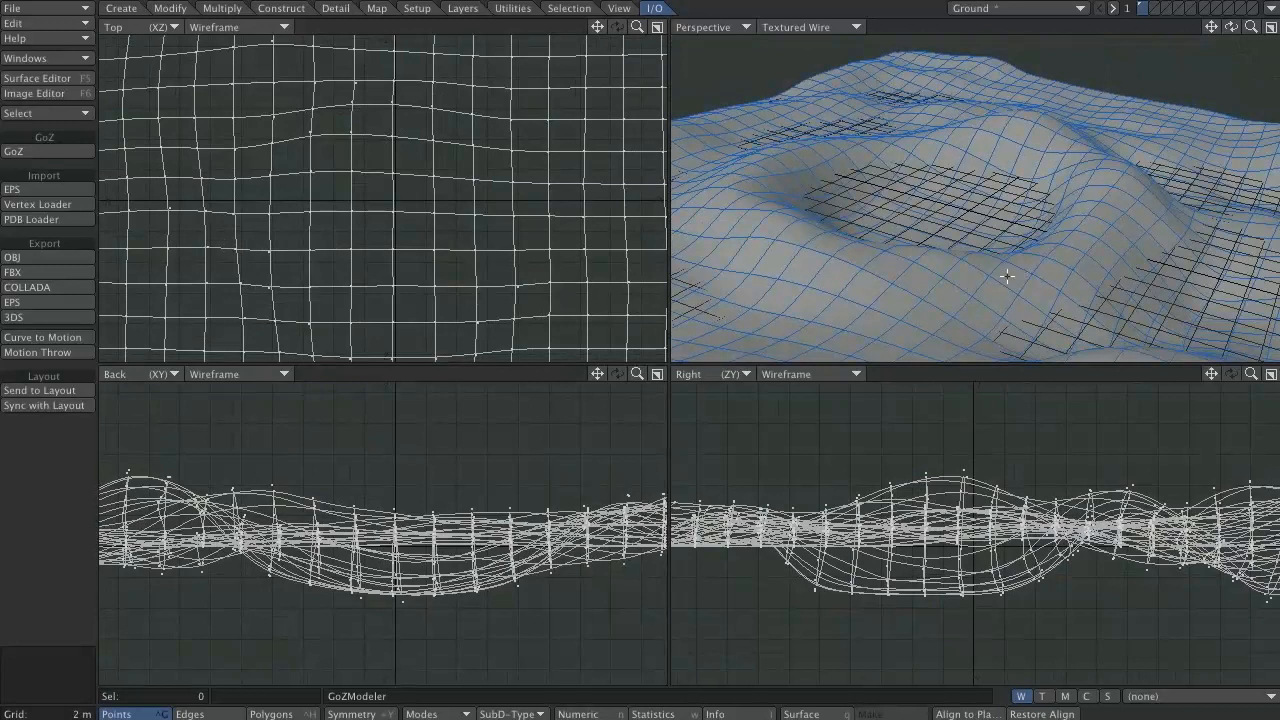
Step: Move the entire ground mesh upward so it sits above the grid plane
{"action": "scroll", "coordinate": [998, 272], "scroll_direction": "down", "scroll_amount": 4}
{"action": "left_click_drag", "start_coordinate": [1006, 274], "coordinate": [1026, 213], "text": "alt"}
{"action": "key", "text": "t"}
{"action": "key", "text": "e"}
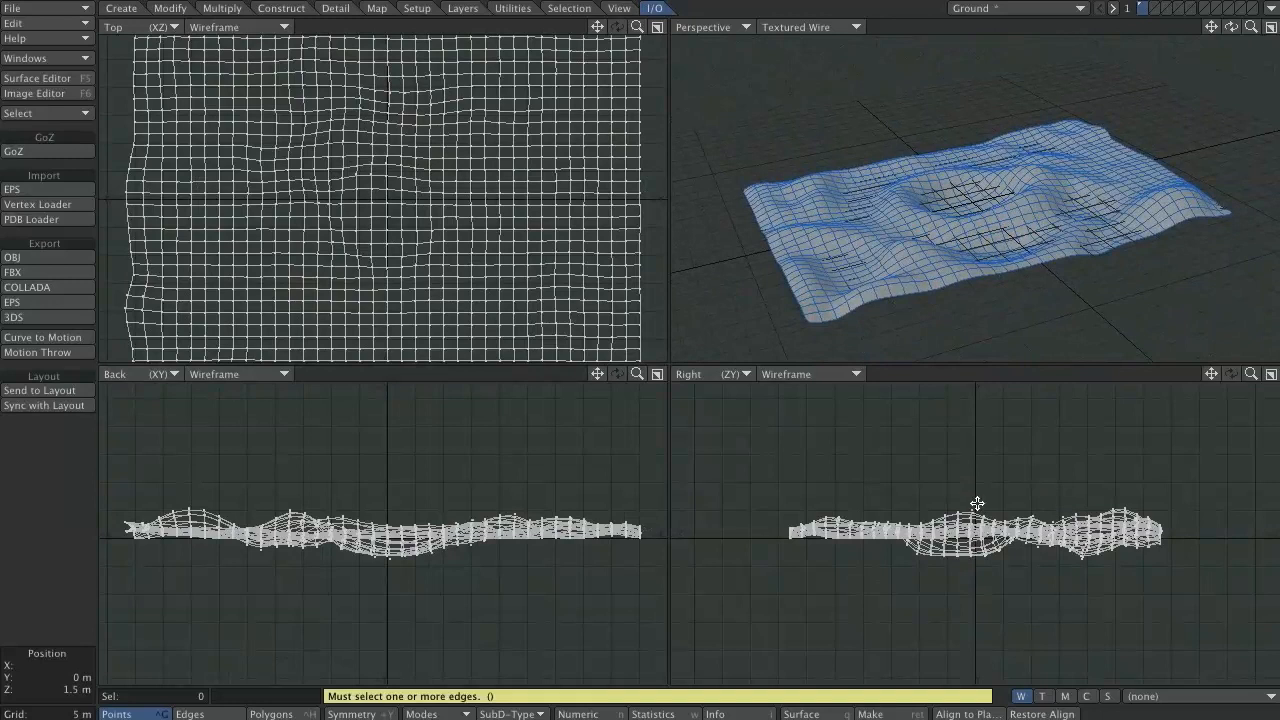
{"action": "left_click_drag", "start_coordinate": [949, 489], "coordinate": [971, 473]}
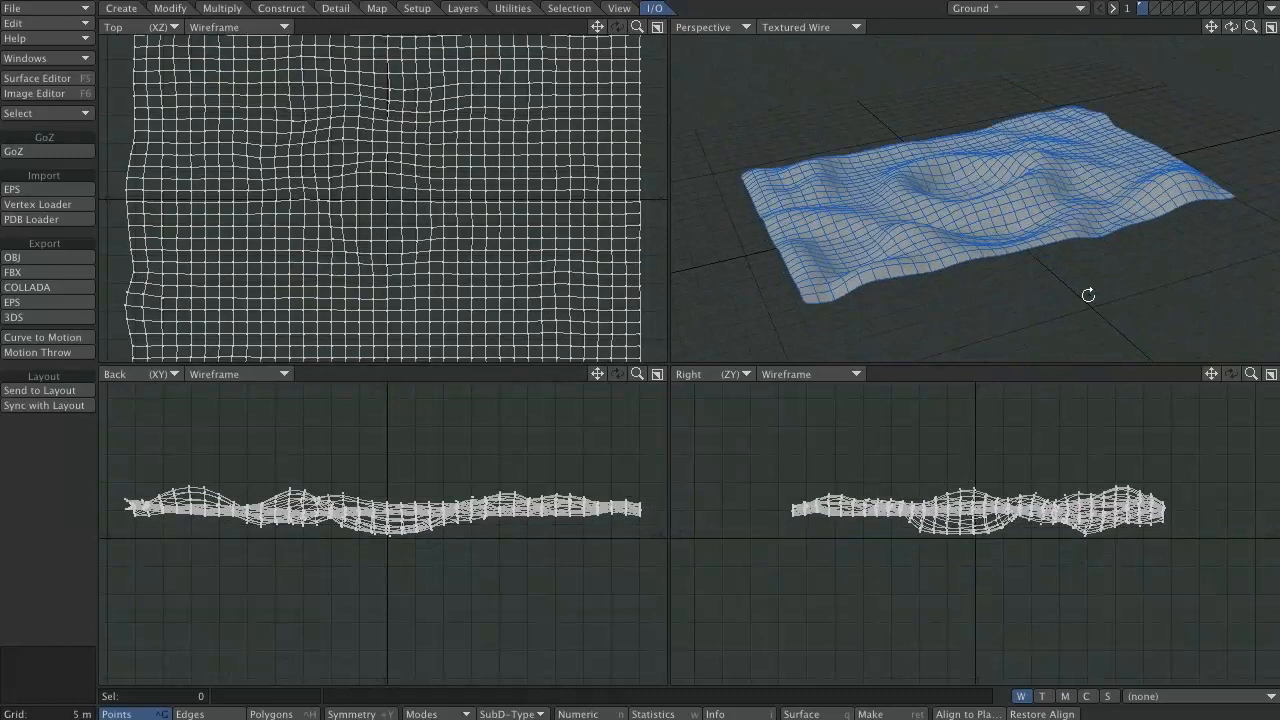
Step: Assign a new surface named Ground with smoothing enabled to all polygons of the ground mesh
{"action": "left_click_drag", "start_coordinate": [950, 295], "coordinate": [975, 213], "text": "alt"}
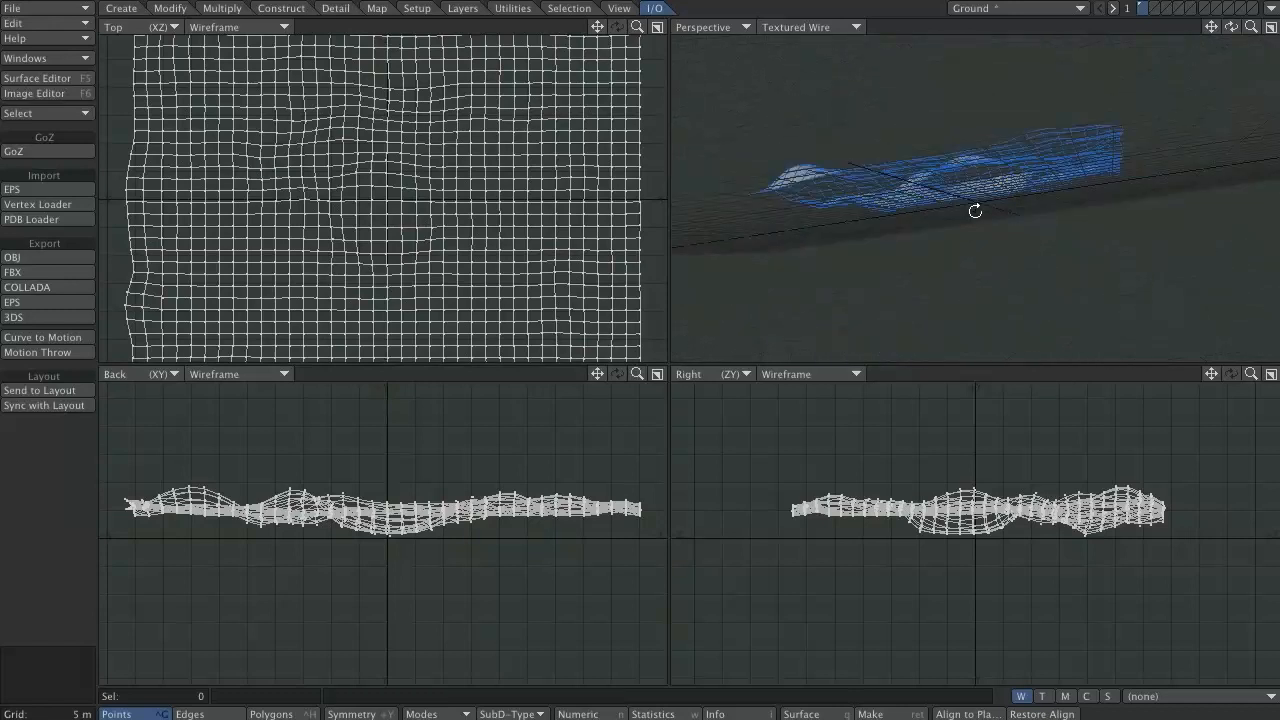
{"action": "left_click_drag", "start_coordinate": [963, 165], "coordinate": [1037, 220], "text": "alt"}
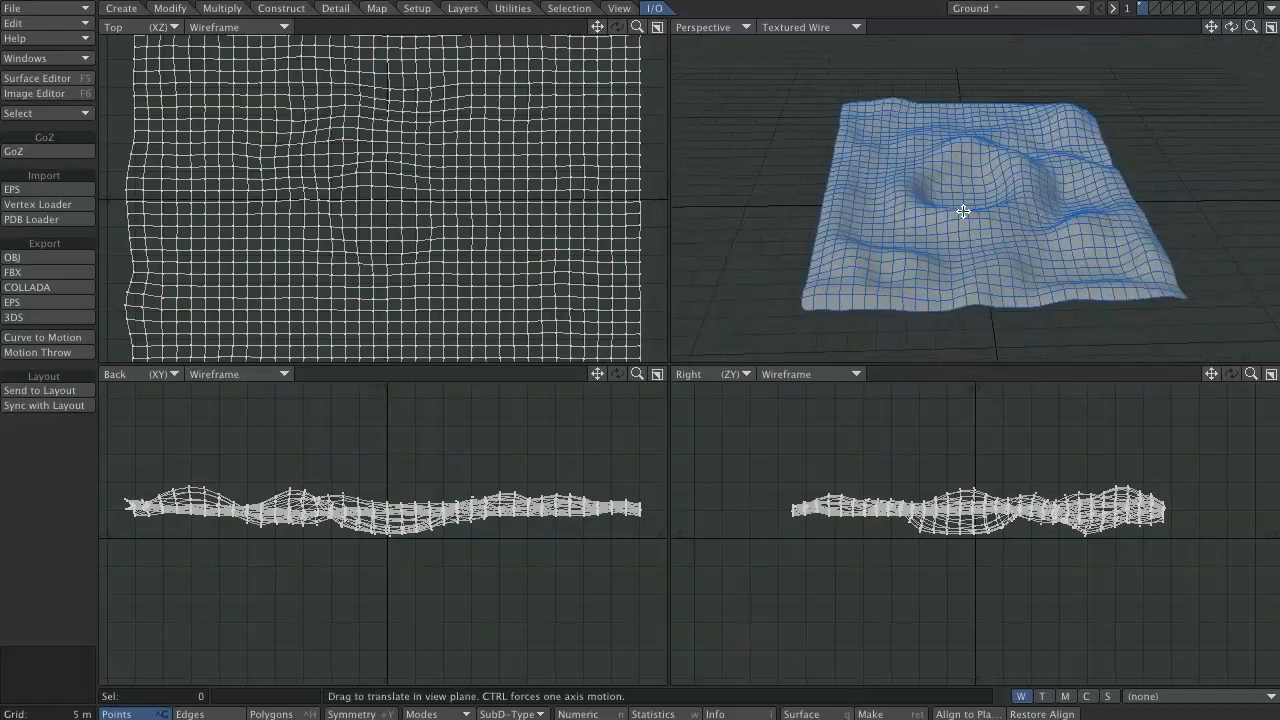
{"action": "key", "text": "KP_0"}
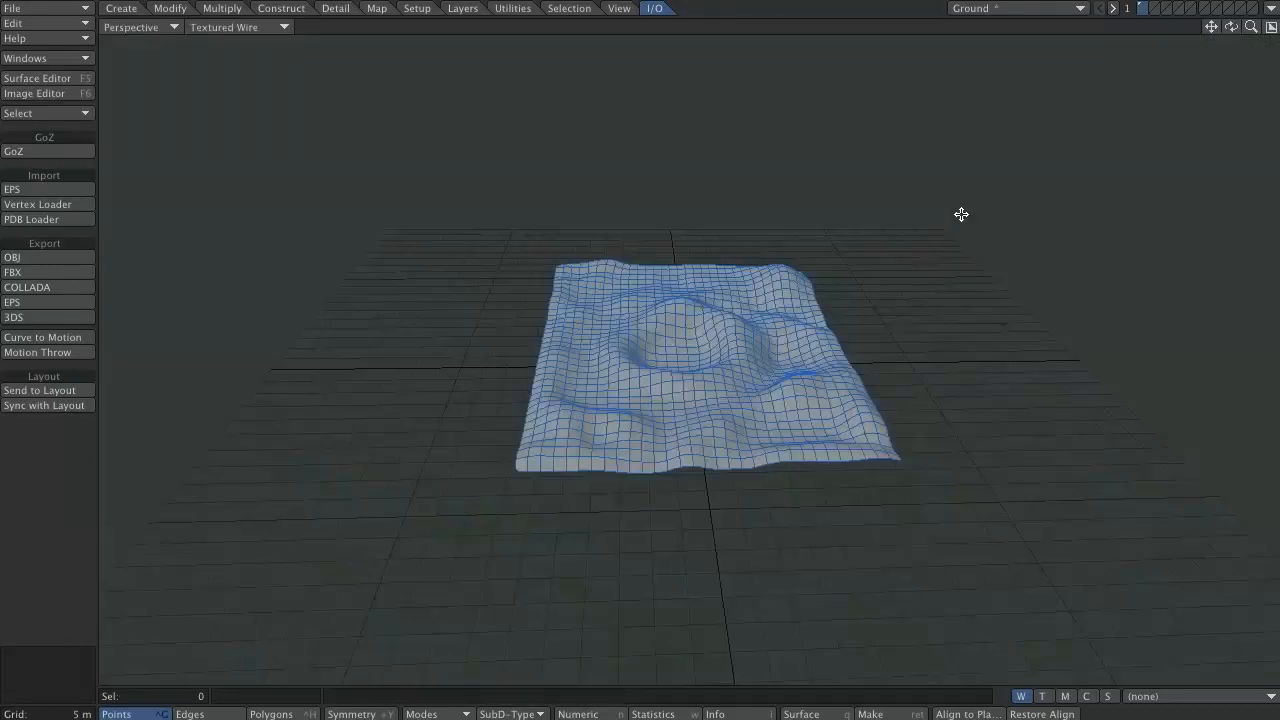
{"action": "left_click_drag", "start_coordinate": [890, 390], "coordinate": [867, 434], "text": "alt"}
{"action": "scroll", "coordinate": [868, 434], "scroll_direction": "up", "scroll_amount": 3}
{"action": "left_click_drag", "start_coordinate": [742, 442], "coordinate": [705, 534], "text": "alt"}
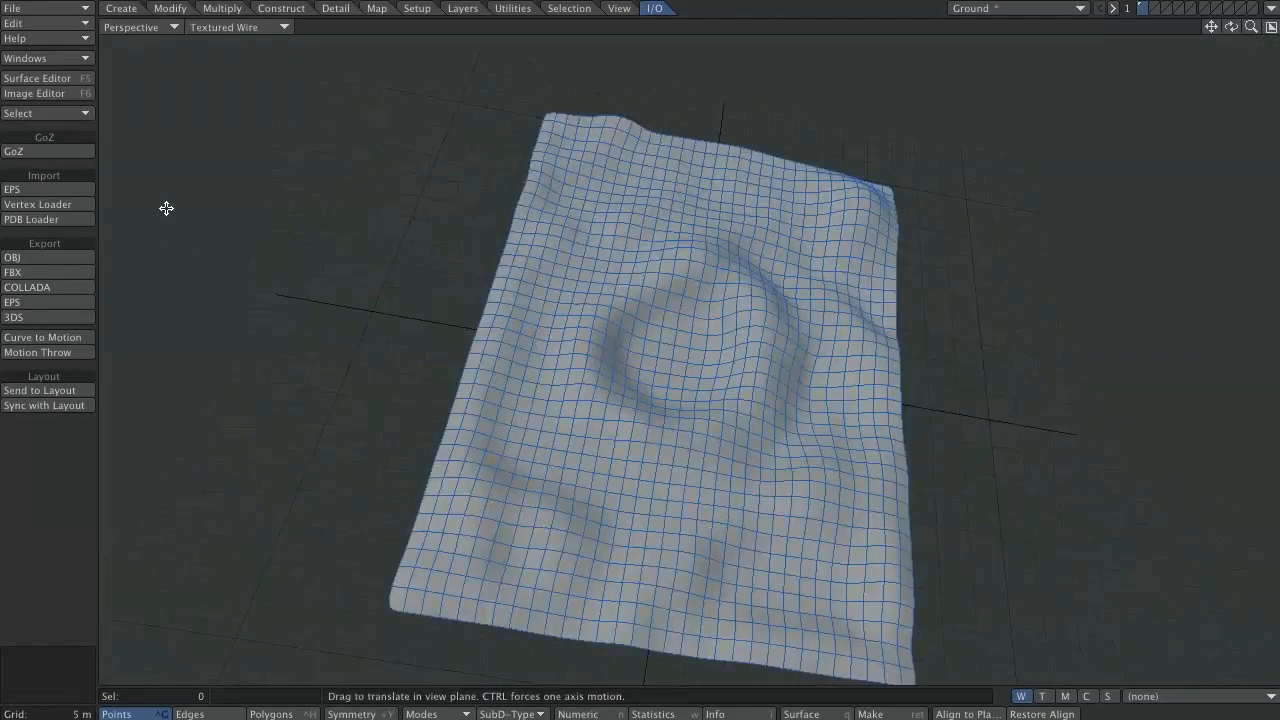
{"action": "key", "text": "ctrl+h"}
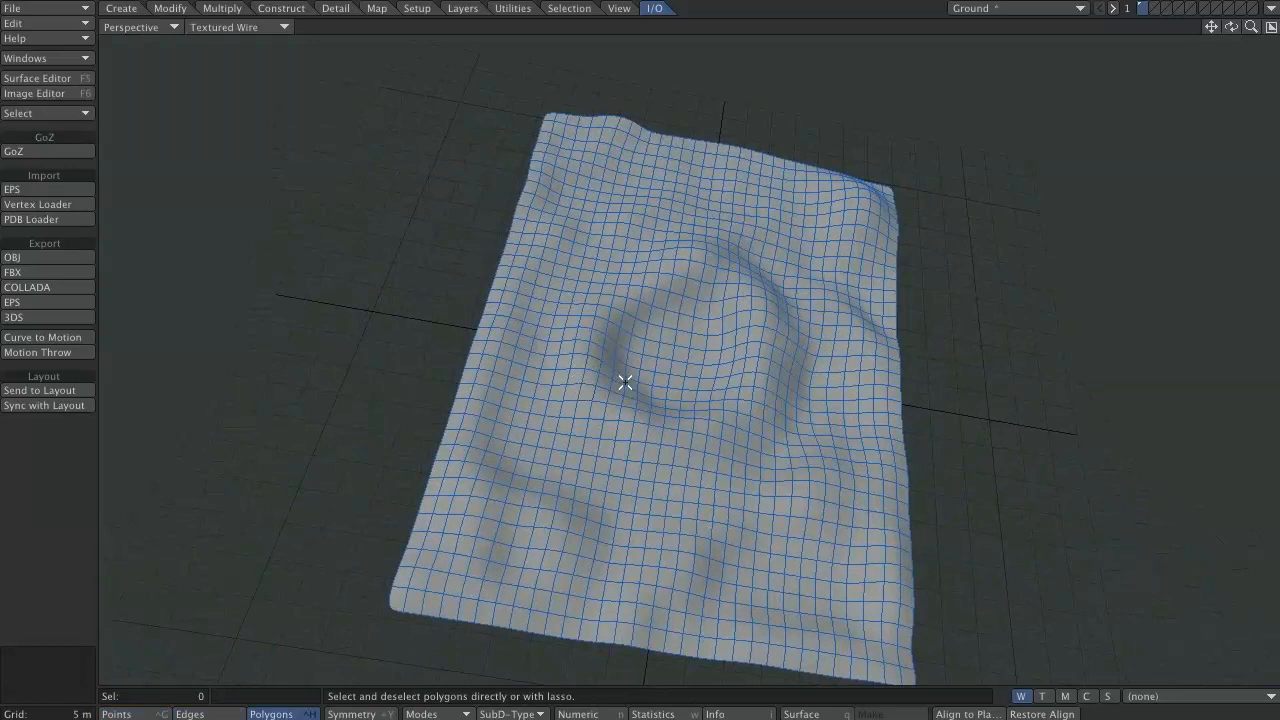
{"action": "key", "text": "q"}
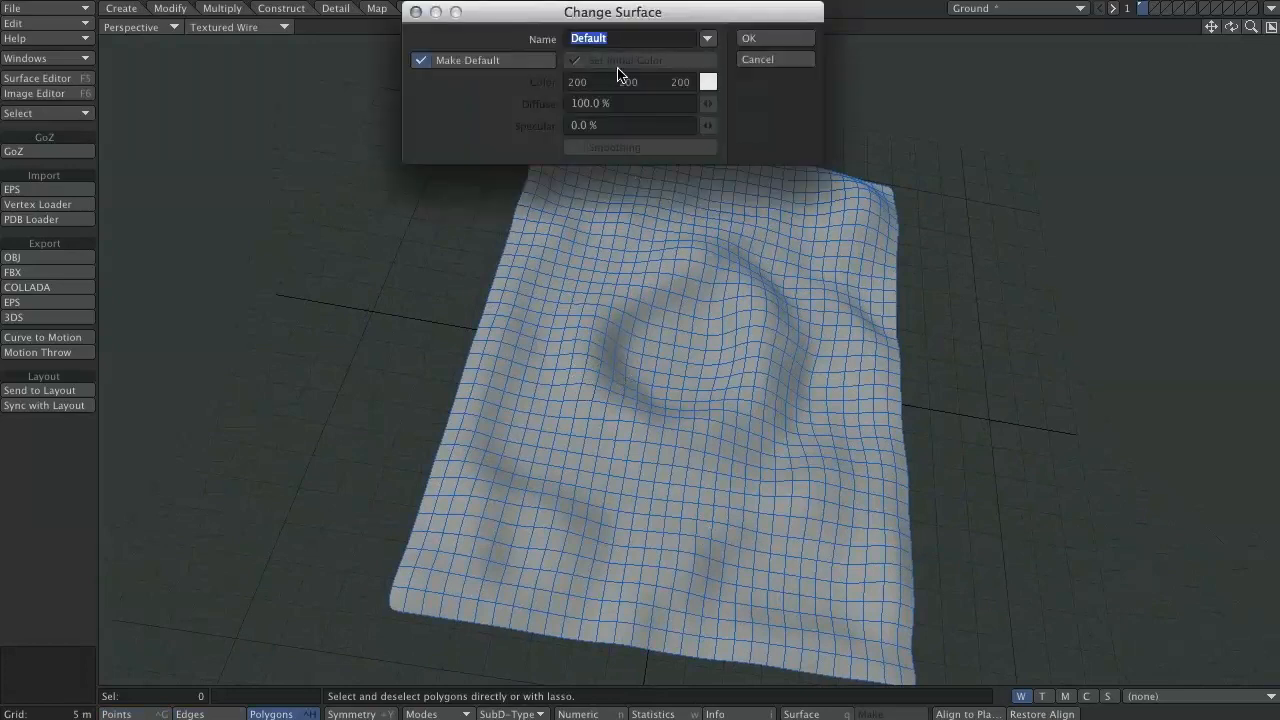
{"action": "type", "text": "Gro"}
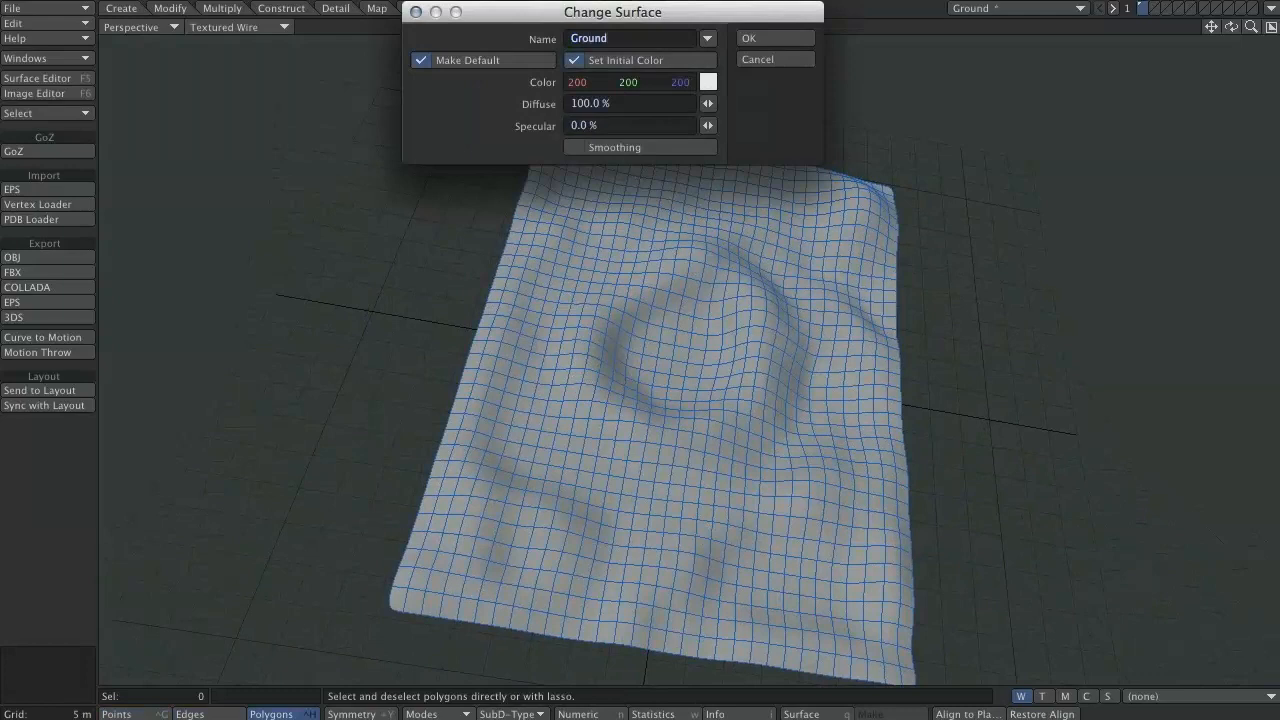
{"action": "type", "text": "und"}
{"action": "left_click", "coordinate": [579, 147]}
{"action": "left_click", "coordinate": [754, 40]}
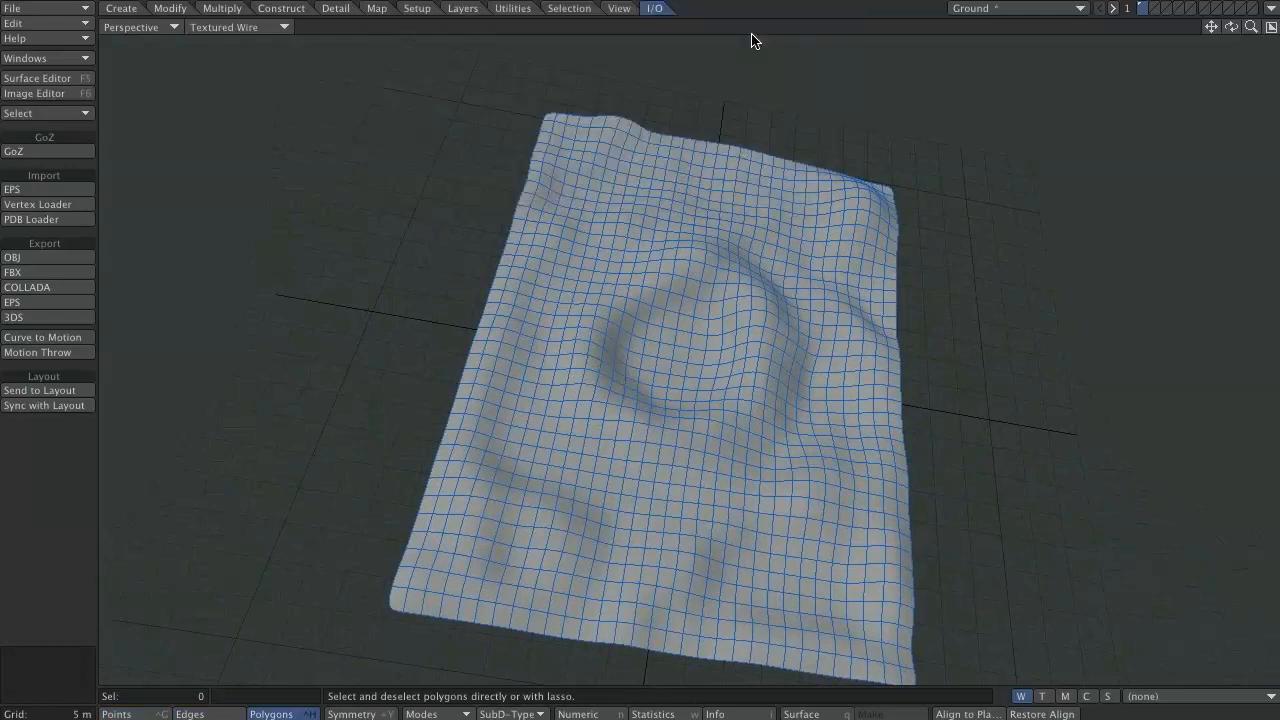
Step: Select the ground polygons on the raised relief near the front corner, around the central crater rim and at the far corner
{"action": "left_click_drag", "start_coordinate": [744, 477], "coordinate": [769, 382], "text": "alt"}
{"action": "left_click_drag", "start_coordinate": [671, 451], "coordinate": [741, 419], "text": "alt"}
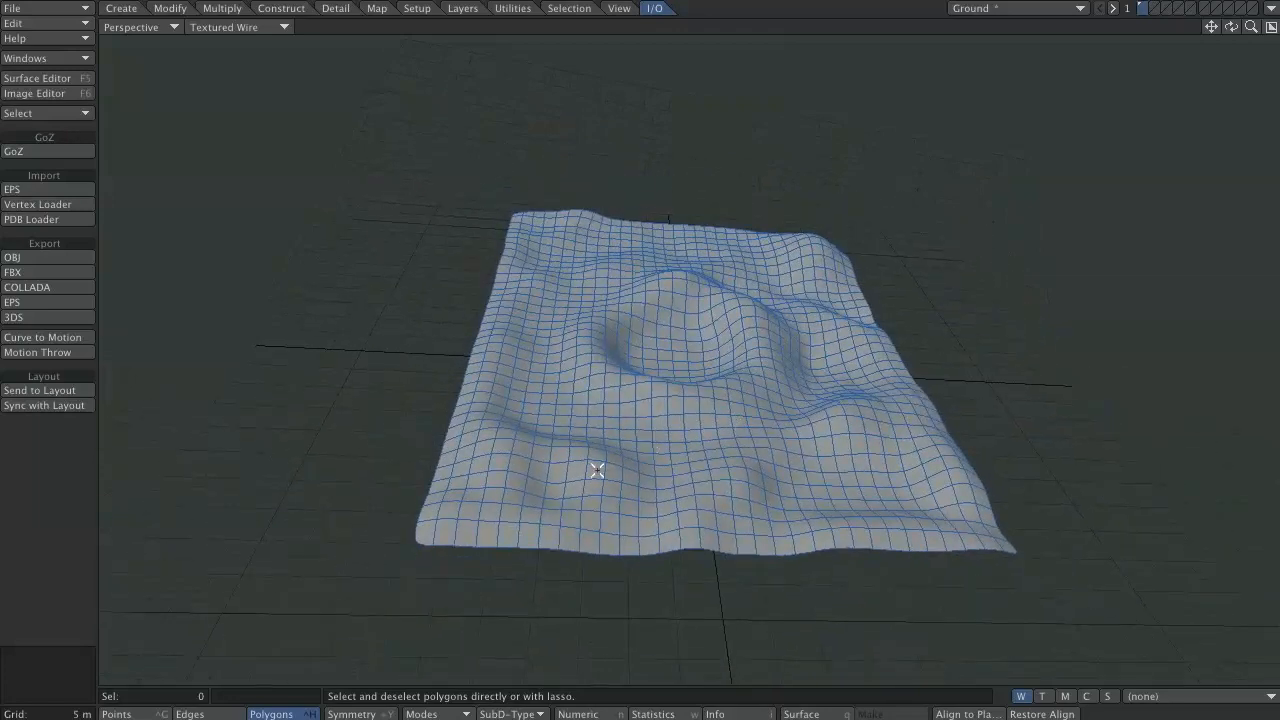
{"action": "mouse_move", "coordinate": [556, 460]}
{"action": "left_mouse_down", "text": "alt"}
{"action": "mouse_move", "coordinate": [580, 523]}
{"action": "mouse_move", "coordinate": [617, 517]}
{"action": "mouse_move", "coordinate": [538, 577]}
{"action": "mouse_move", "coordinate": [530, 535]}
{"action": "mouse_move", "coordinate": [620, 567]}
{"action": "mouse_move", "coordinate": [606, 564]}
{"action": "left_mouse_up", "text": "alt"}
{"action": "left_click", "coordinate": [530, 580]}
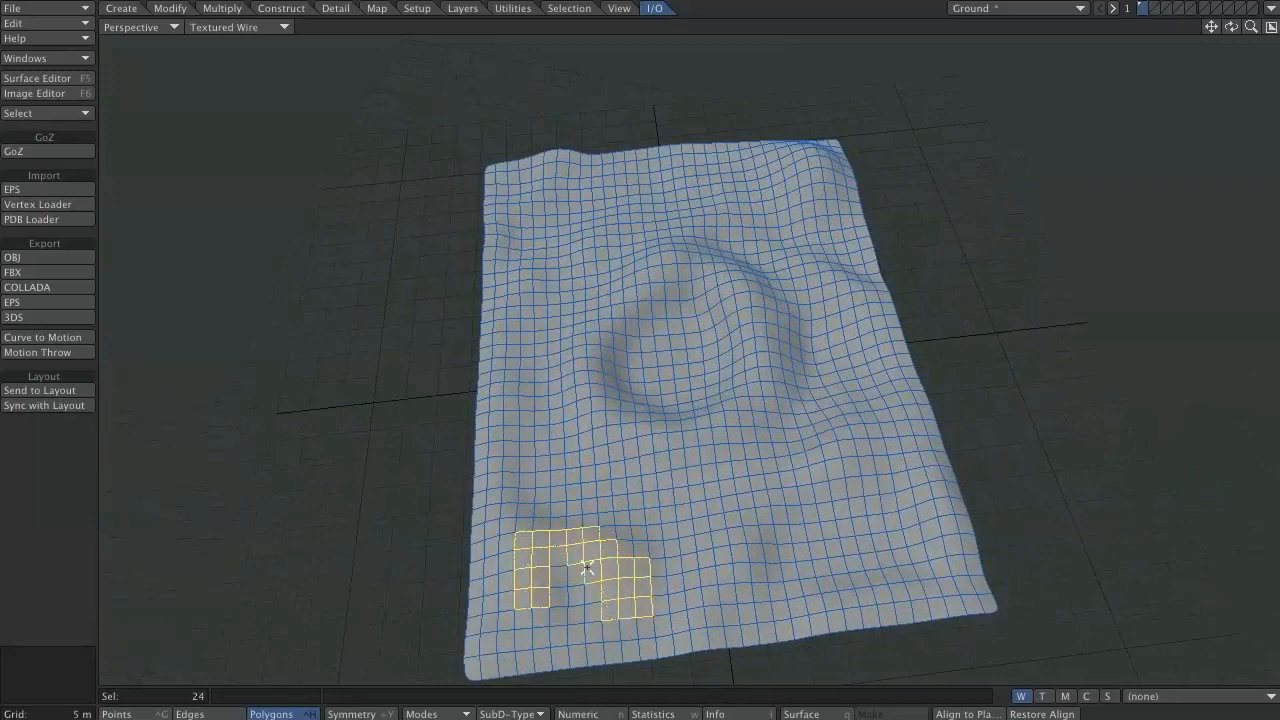
{"action": "left_click_drag", "start_coordinate": [506, 545], "coordinate": [534, 614]}
{"action": "mouse_move", "coordinate": [612, 404]}
{"action": "left_mouse_down"}
{"action": "mouse_move", "coordinate": [590, 336]}
{"action": "mouse_move", "coordinate": [660, 268]}
{"action": "mouse_move", "coordinate": [726, 282]}
{"action": "mouse_move", "coordinate": [759, 342]}
{"action": "mouse_move", "coordinate": [700, 436]}
{"action": "mouse_move", "coordinate": [628, 417]}
{"action": "left_mouse_up"}
{"action": "mouse_move", "coordinate": [757, 398]}
{"action": "left_mouse_down"}
{"action": "mouse_move", "coordinate": [750, 282]}
{"action": "mouse_move", "coordinate": [660, 260]}
{"action": "left_mouse_up"}
{"action": "mouse_move", "coordinate": [800, 172]}
{"action": "left_mouse_down"}
{"action": "mouse_move", "coordinate": [792, 156]}
{"action": "mouse_move", "coordinate": [822, 186]}
{"action": "left_mouse_up"}
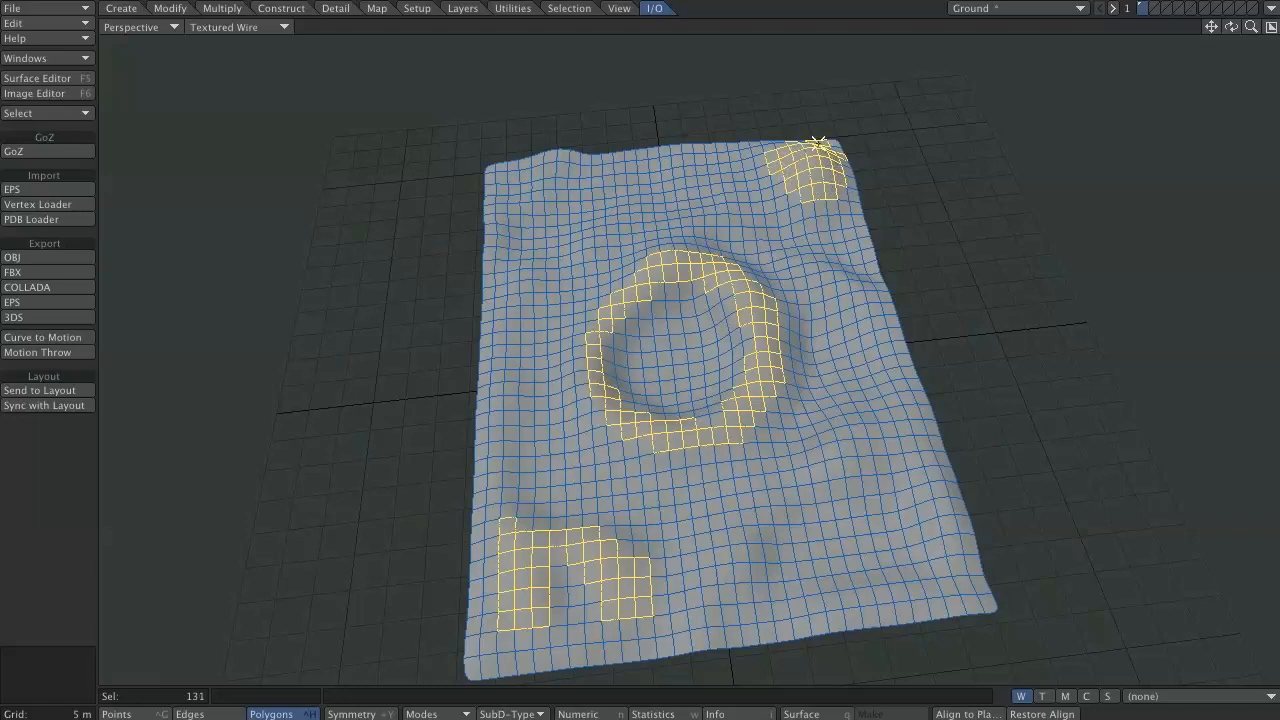
Step: Add the ridges along the side and front edges and the diagonal ridge in front of the crater to the polygon selection
{"action": "left_click_drag", "start_coordinate": [1014, 423], "coordinate": [850, 458], "text": "alt"}
{"action": "mouse_move", "coordinate": [845, 311]}
{"action": "left_mouse_down"}
{"action": "mouse_move", "coordinate": [834, 371]}
{"action": "mouse_move", "coordinate": [850, 345]}
{"action": "left_mouse_up"}
{"action": "mouse_move", "coordinate": [703, 455]}
{"action": "left_mouse_down"}
{"action": "mouse_move", "coordinate": [735, 462]}
{"action": "mouse_move", "coordinate": [686, 471]}
{"action": "mouse_move", "coordinate": [634, 557]}
{"action": "mouse_move", "coordinate": [621, 547]}
{"action": "left_mouse_up"}
{"action": "mouse_move", "coordinate": [684, 510]}
{"action": "left_mouse_down"}
{"action": "mouse_move", "coordinate": [566, 626]}
{"action": "mouse_move", "coordinate": [491, 560]}
{"action": "mouse_move", "coordinate": [527, 565]}
{"action": "left_mouse_up"}
{"action": "mouse_move", "coordinate": [803, 538]}
{"action": "left_mouse_down", "text": "alt"}
{"action": "mouse_move", "coordinate": [917, 537]}
{"action": "mouse_move", "coordinate": [755, 526]}
{"action": "mouse_move", "coordinate": [647, 616]}
{"action": "mouse_move", "coordinate": [763, 504]}
{"action": "left_mouse_up", "text": "alt"}
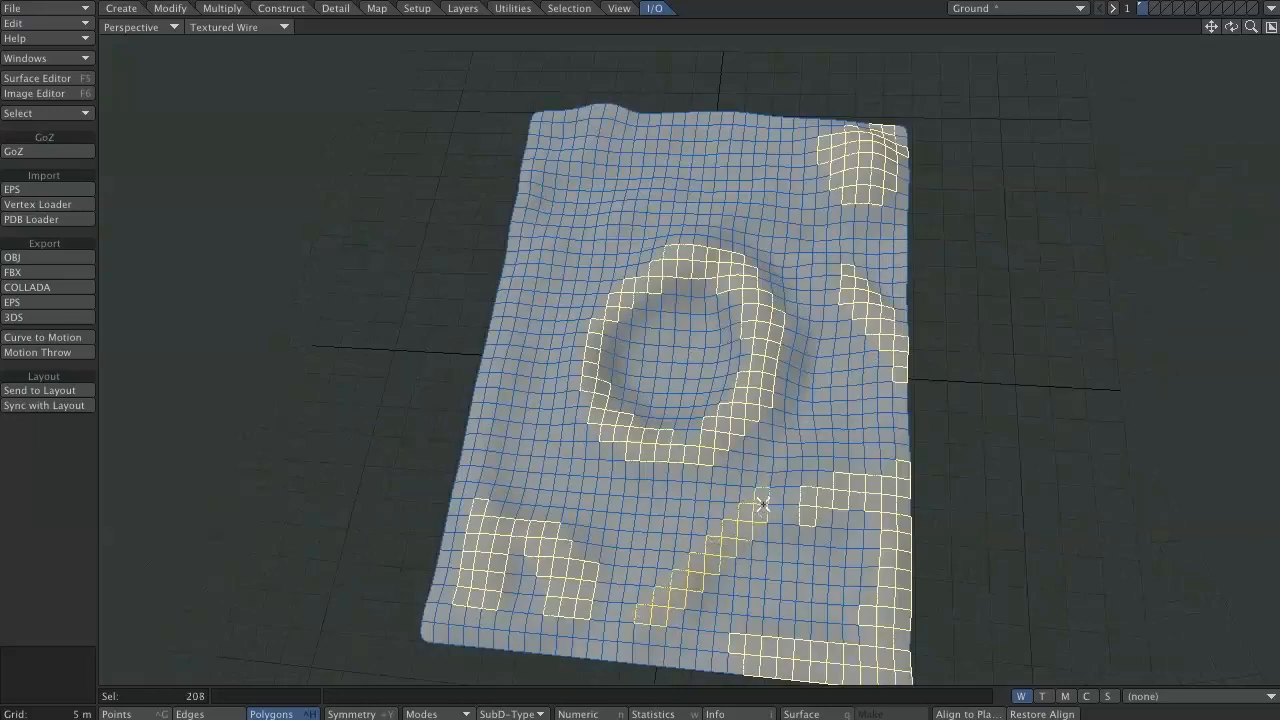
Step: Extend the polygon selection to the bumps along the opposite side, the far edge and the ridges behind the crater
{"action": "left_click_drag", "start_coordinate": [985, 288], "coordinate": [1051, 318], "text": "alt"}
{"action": "left_click_drag", "start_coordinate": [1007, 384], "coordinate": [613, 164], "text": "alt"}
{"action": "mouse_move", "coordinate": [571, 228]}
{"action": "left_mouse_down"}
{"action": "mouse_move", "coordinate": [535, 205]}
{"action": "mouse_move", "coordinate": [515, 240]}
{"action": "mouse_move", "coordinate": [517, 209]}
{"action": "mouse_move", "coordinate": [509, 268]}
{"action": "mouse_move", "coordinate": [489, 291]}
{"action": "mouse_move", "coordinate": [591, 120]}
{"action": "mouse_move", "coordinate": [630, 112]}
{"action": "left_mouse_up"}
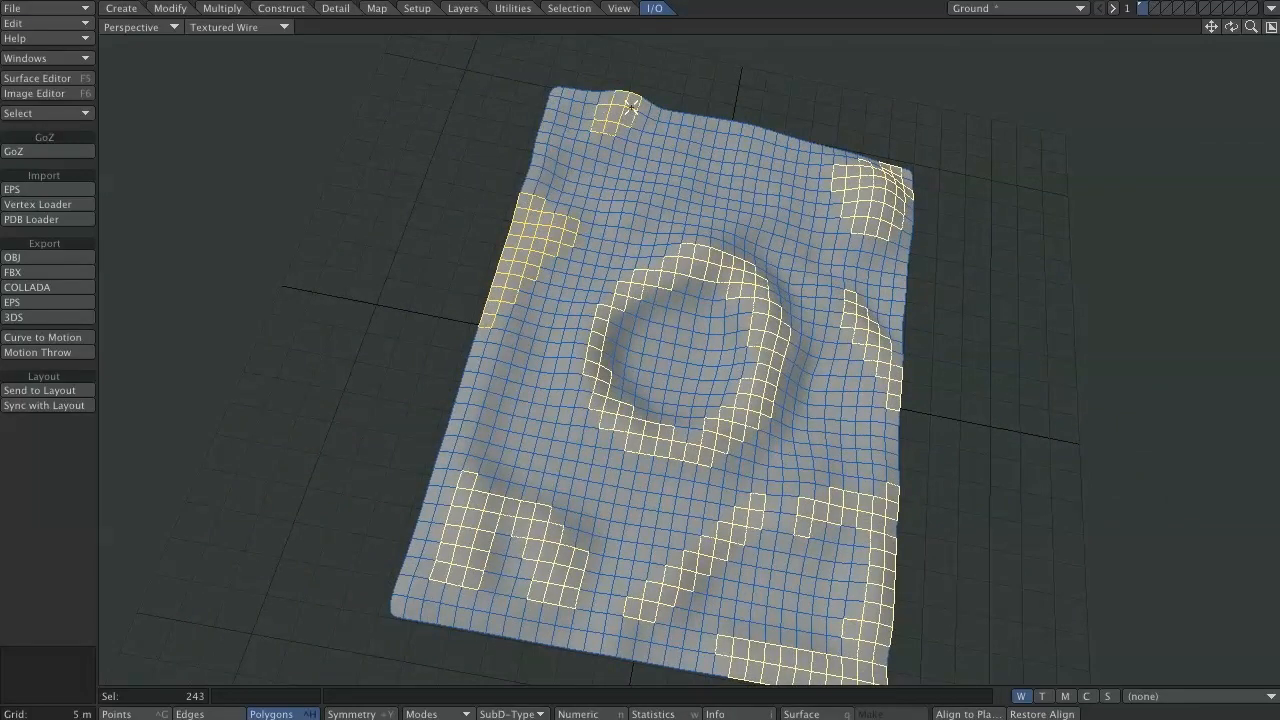
{"action": "mouse_move", "coordinate": [662, 196]}
{"action": "left_mouse_down"}
{"action": "mouse_move", "coordinate": [628, 212]}
{"action": "mouse_move", "coordinate": [769, 211]}
{"action": "mouse_move", "coordinate": [755, 228]}
{"action": "mouse_move", "coordinate": [825, 287]}
{"action": "left_mouse_up"}
{"action": "mouse_move", "coordinate": [464, 456]}
{"action": "left_mouse_down"}
{"action": "mouse_move", "coordinate": [488, 380]}
{"action": "mouse_move", "coordinate": [512, 368]}
{"action": "mouse_move", "coordinate": [446, 495]}
{"action": "left_mouse_up"}
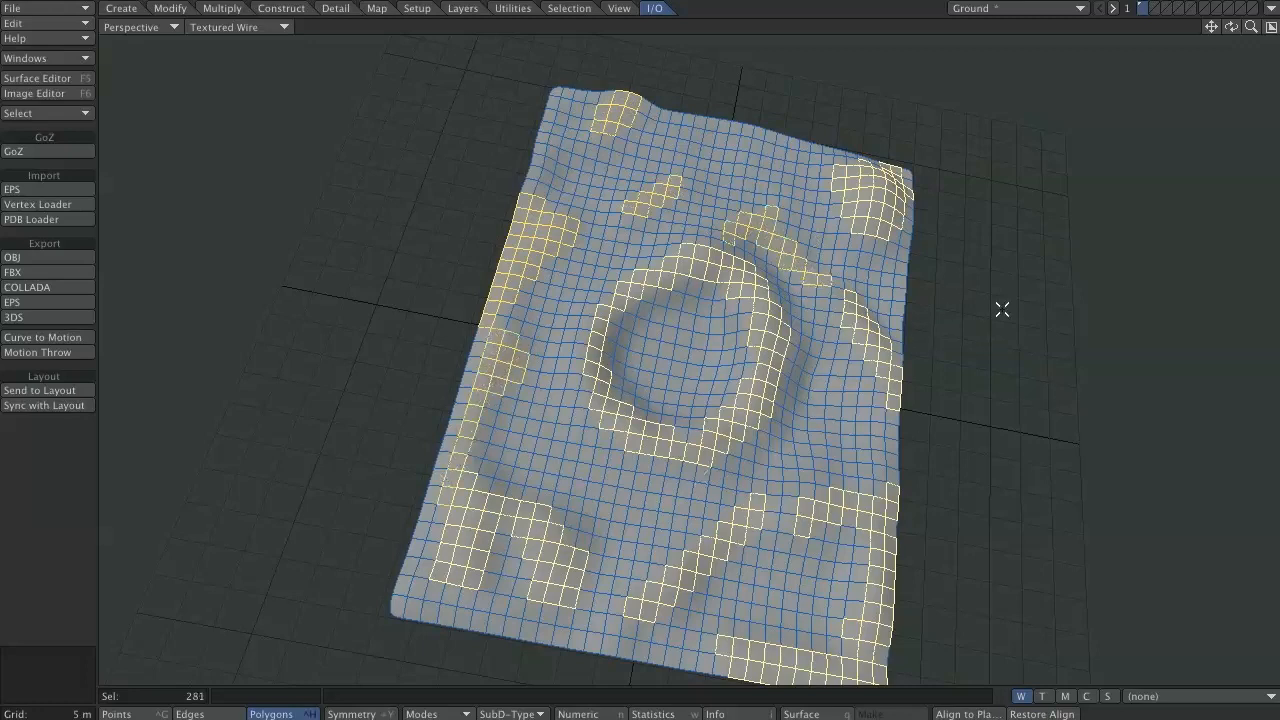
Step: Assign a new surface named Ground_high to the selected raised polygons
{"action": "key", "text": "q"}
{"action": "double_click", "coordinate": [638, 38]}
{"action": "type", "text": "_high"}
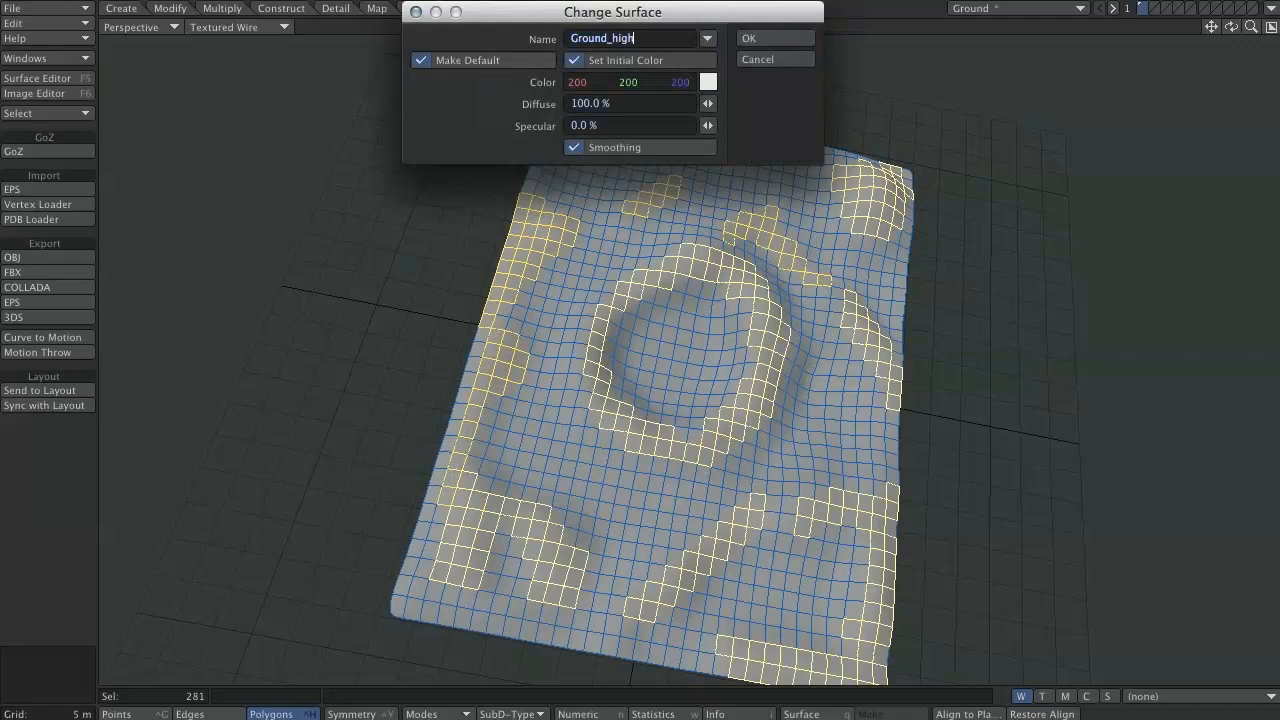
{"action": "key", "text": "Return"}
Step: Add the missed raised patches behind the crater and at the far corner to the selection, and reapply the Ground_high surface
{"action": "left_click_drag", "start_coordinate": [915, 386], "coordinate": [643, 391], "text": "alt"}
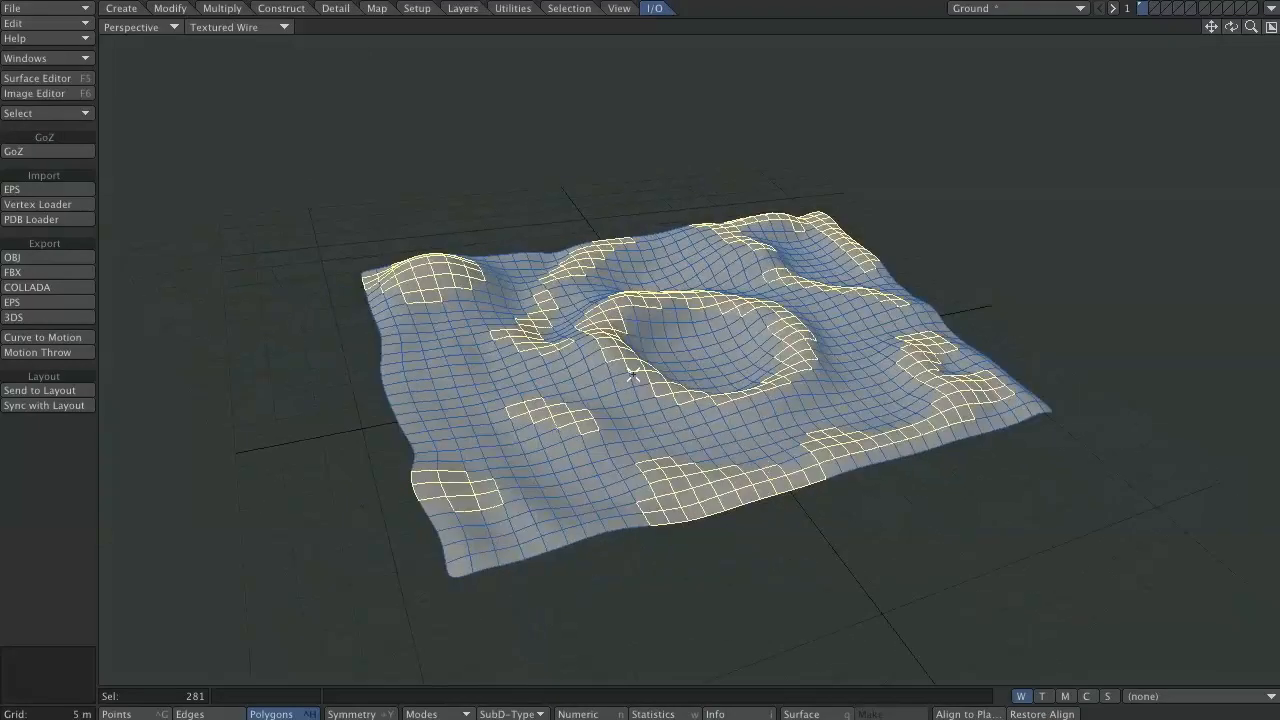
{"action": "mouse_move", "coordinate": [583, 350]}
{"action": "left_mouse_down"}
{"action": "mouse_move", "coordinate": [683, 388]}
{"action": "mouse_move", "coordinate": [797, 374]}
{"action": "mouse_move", "coordinate": [765, 398]}
{"action": "mouse_move", "coordinate": [662, 372]}
{"action": "mouse_move", "coordinate": [596, 326]}
{"action": "left_mouse_up"}
{"action": "mouse_move", "coordinate": [519, 400]}
{"action": "left_mouse_down"}
{"action": "mouse_move", "coordinate": [590, 428]}
{"action": "mouse_move", "coordinate": [509, 380]}
{"action": "left_mouse_up"}
{"action": "mouse_move", "coordinate": [572, 347]}
{"action": "left_mouse_down"}
{"action": "mouse_move", "coordinate": [576, 326]}
{"action": "mouse_move", "coordinate": [549, 279]}
{"action": "left_mouse_up"}
{"action": "mouse_move", "coordinate": [452, 502]}
{"action": "left_mouse_down"}
{"action": "mouse_move", "coordinate": [450, 532]}
{"action": "mouse_move", "coordinate": [525, 510]}
{"action": "mouse_move", "coordinate": [428, 452]}
{"action": "mouse_move", "coordinate": [537, 512]}
{"action": "left_mouse_up"}
{"action": "left_click_drag", "start_coordinate": [907, 508], "coordinate": [968, 309], "text": "alt"}
{"action": "key", "text": "q"}
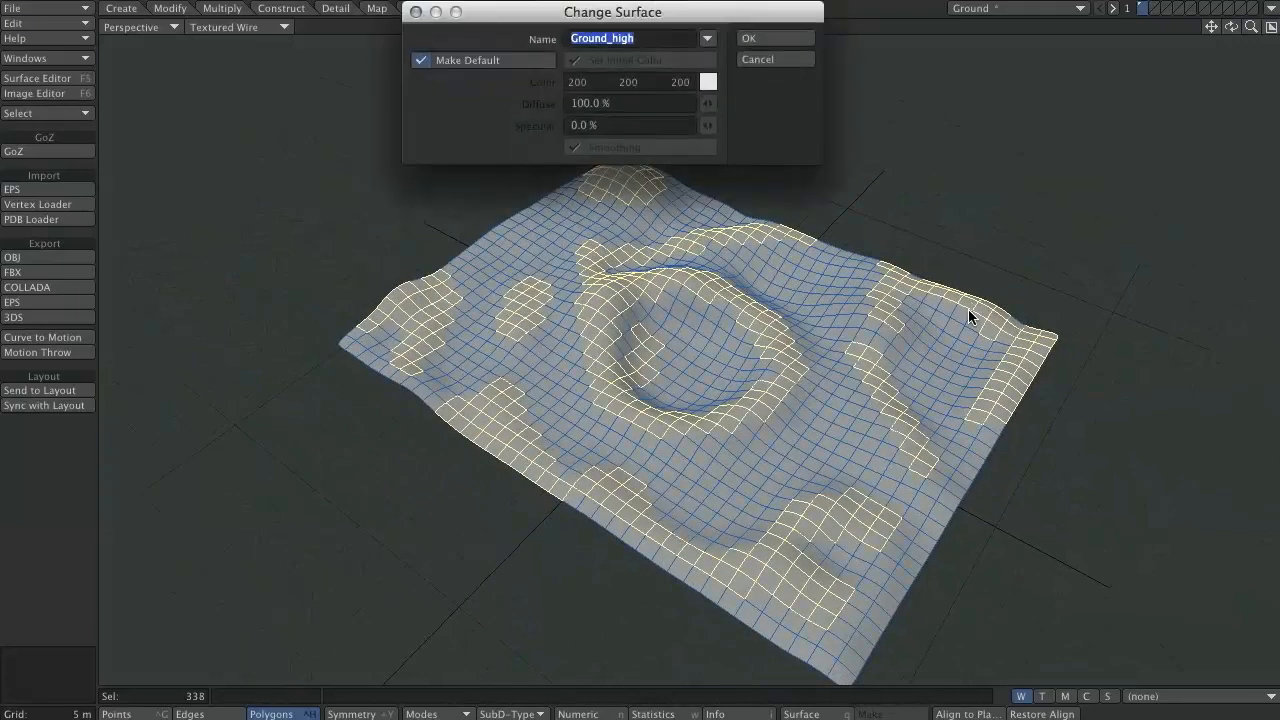
{"action": "left_click", "coordinate": [756, 39]}
Step: Deselect the stray polygons inside the crater and reapply the Ground_high surface to the remaining selection
{"action": "left_click_drag", "start_coordinate": [1040, 220], "coordinate": [771, 305], "text": "alt"}
{"action": "mouse_move", "coordinate": [681, 349]}
{"action": "left_mouse_down"}
{"action": "mouse_move", "coordinate": [651, 357]}
{"action": "mouse_move", "coordinate": [654, 331]}
{"action": "mouse_move", "coordinate": [640, 363]}
{"action": "mouse_move", "coordinate": [646, 347]}
{"action": "left_mouse_up"}
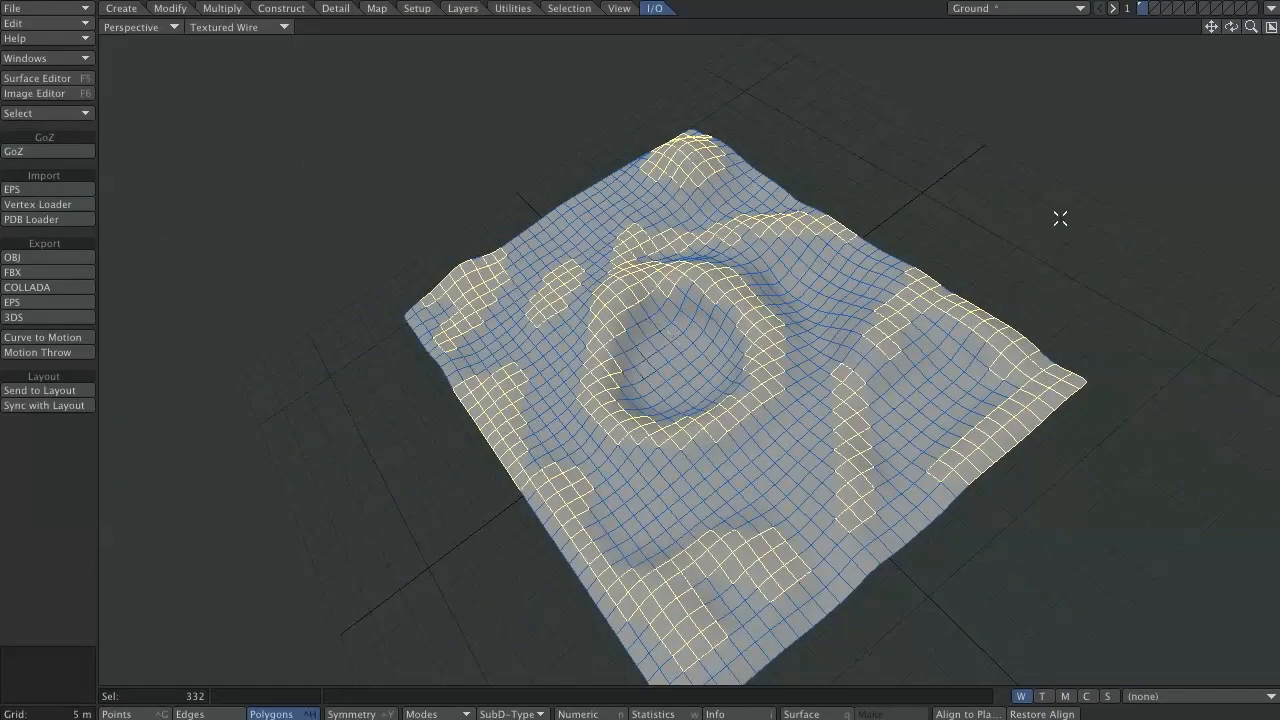
{"action": "key", "text": "q"}
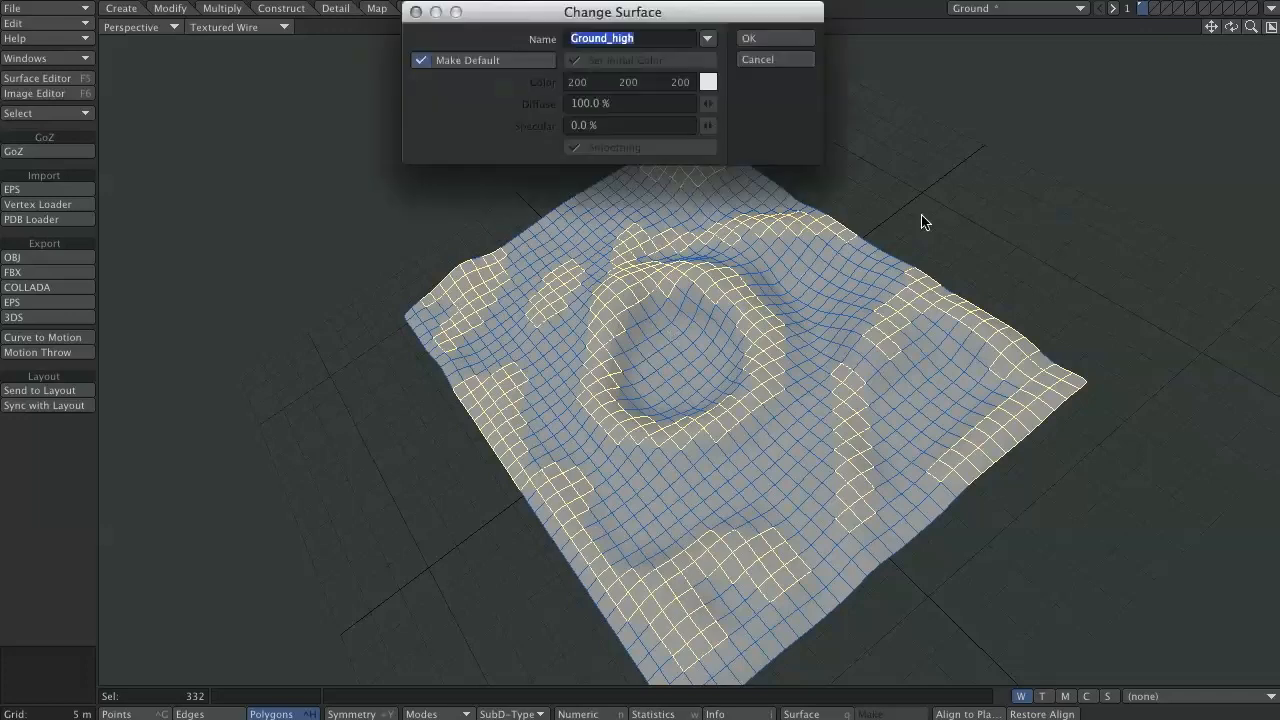
{"action": "left_click", "coordinate": [758, 42]}
Step: Clear the polygon selection and send the saved Ground object to LightWave Layout
{"action": "left_click_drag", "start_coordinate": [989, 577], "coordinate": [1050, 483], "text": "alt"}
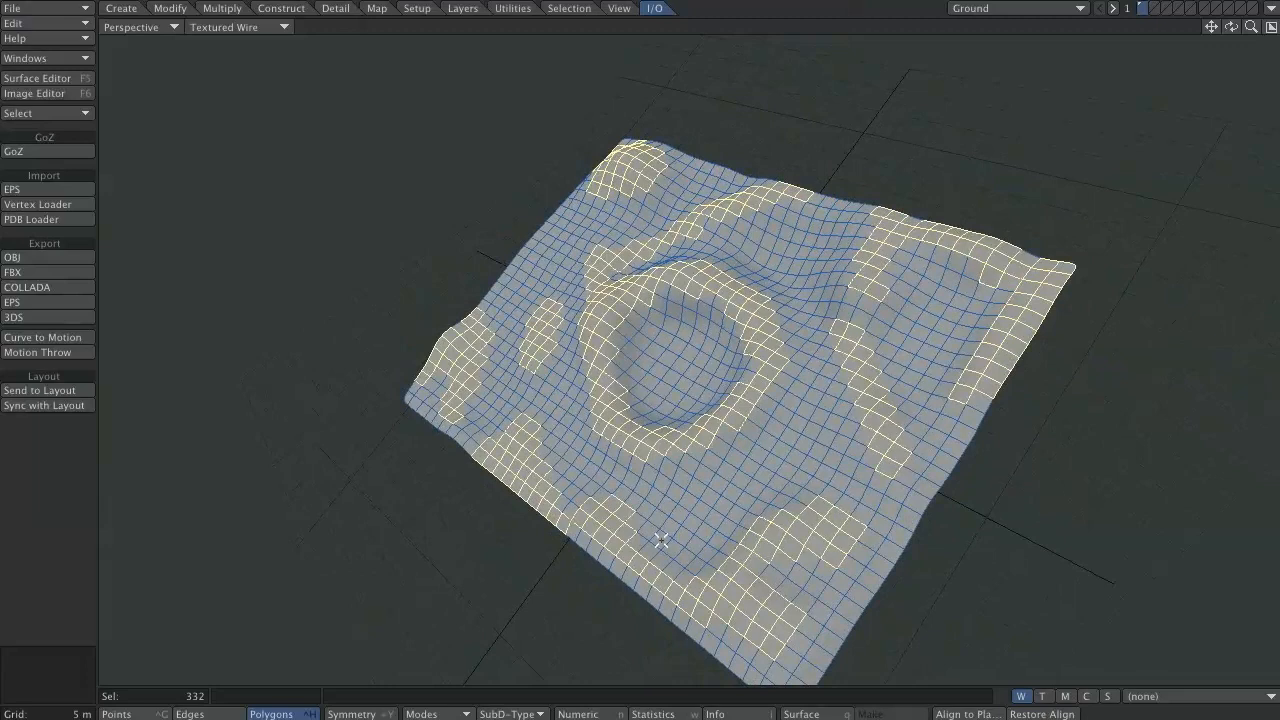
{"action": "left_click_drag", "start_coordinate": [720, 517], "coordinate": [768, 445], "text": "alt"}
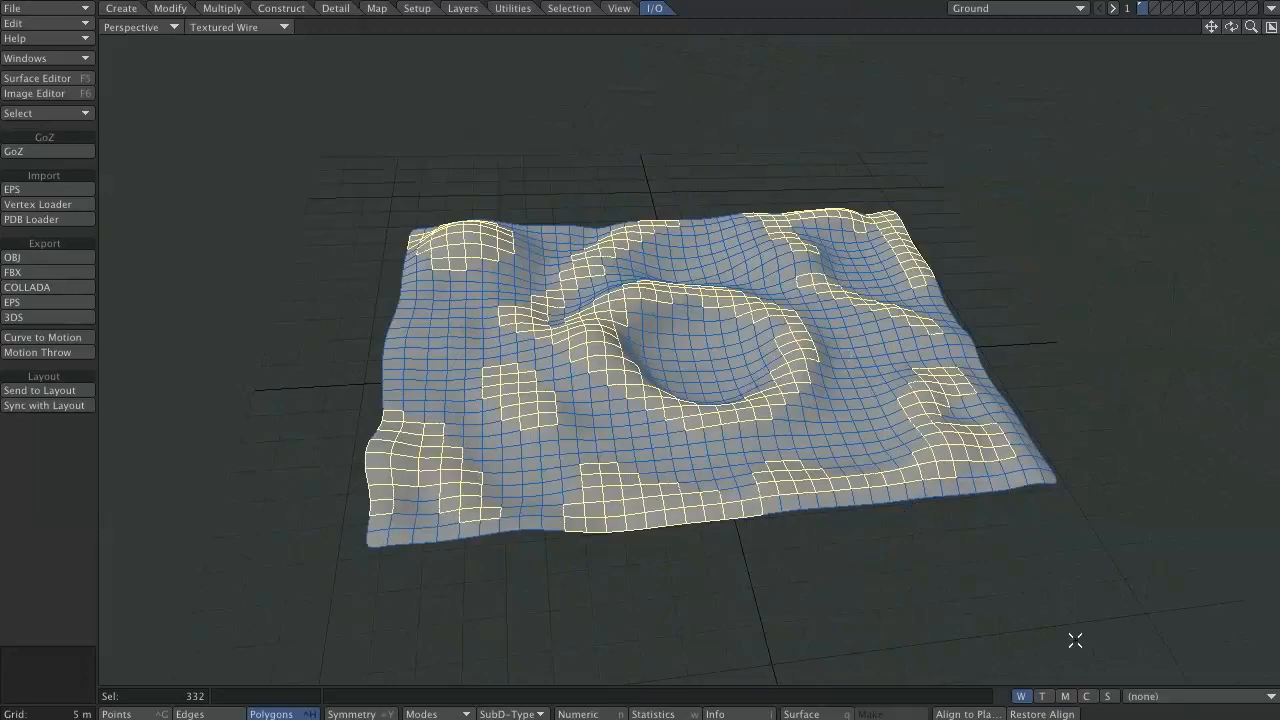
{"action": "left_click", "coordinate": [1131, 714]}
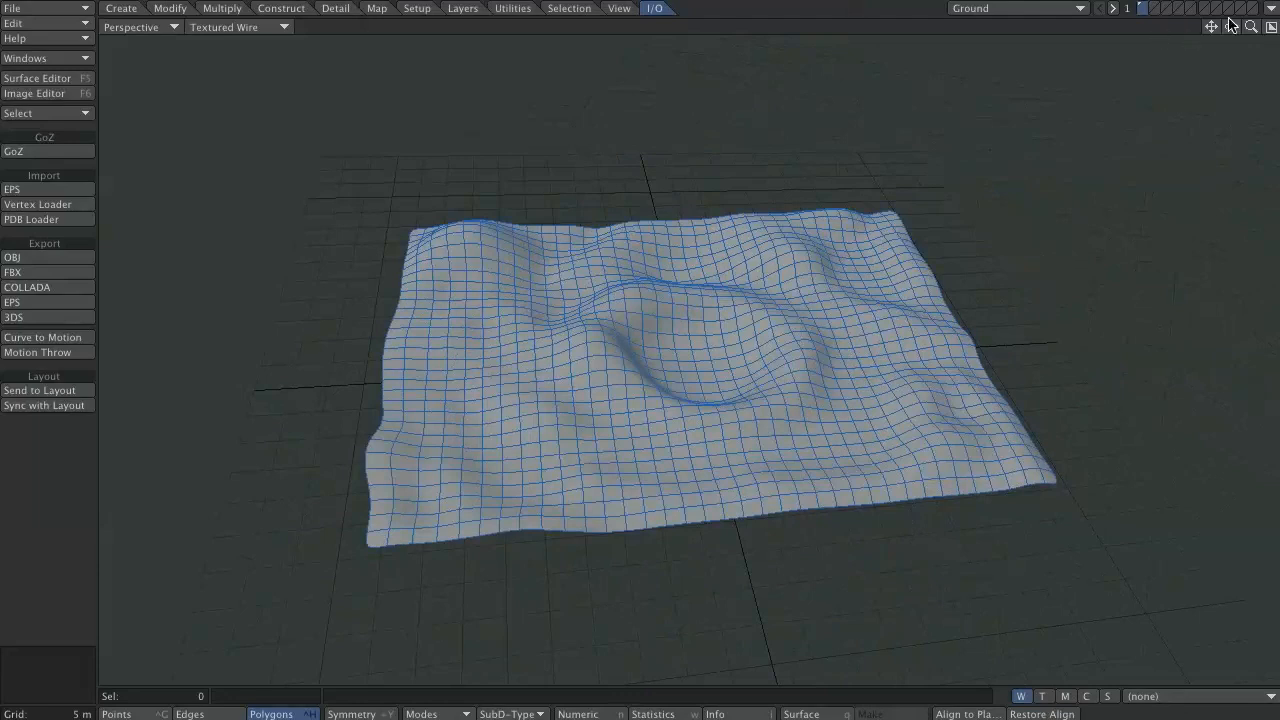
{"action": "left_click", "coordinate": [1271, 8]}
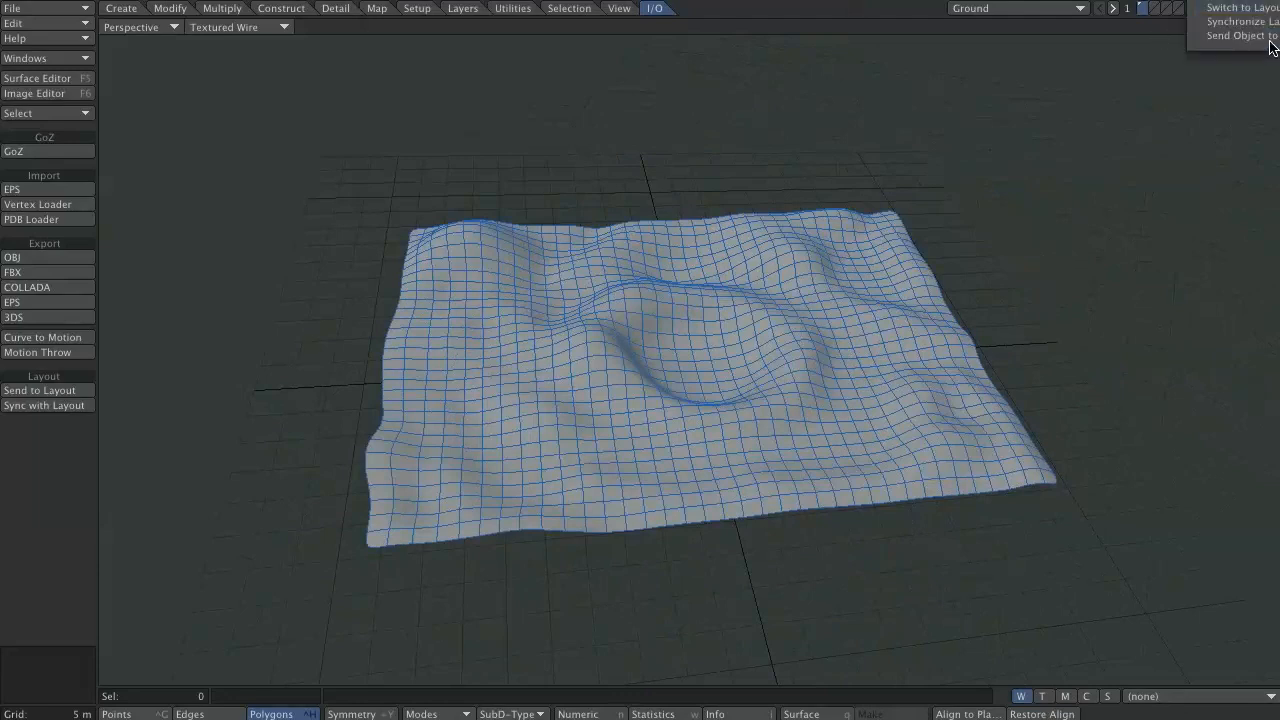
{"action": "left_click", "coordinate": [1262, 36]}
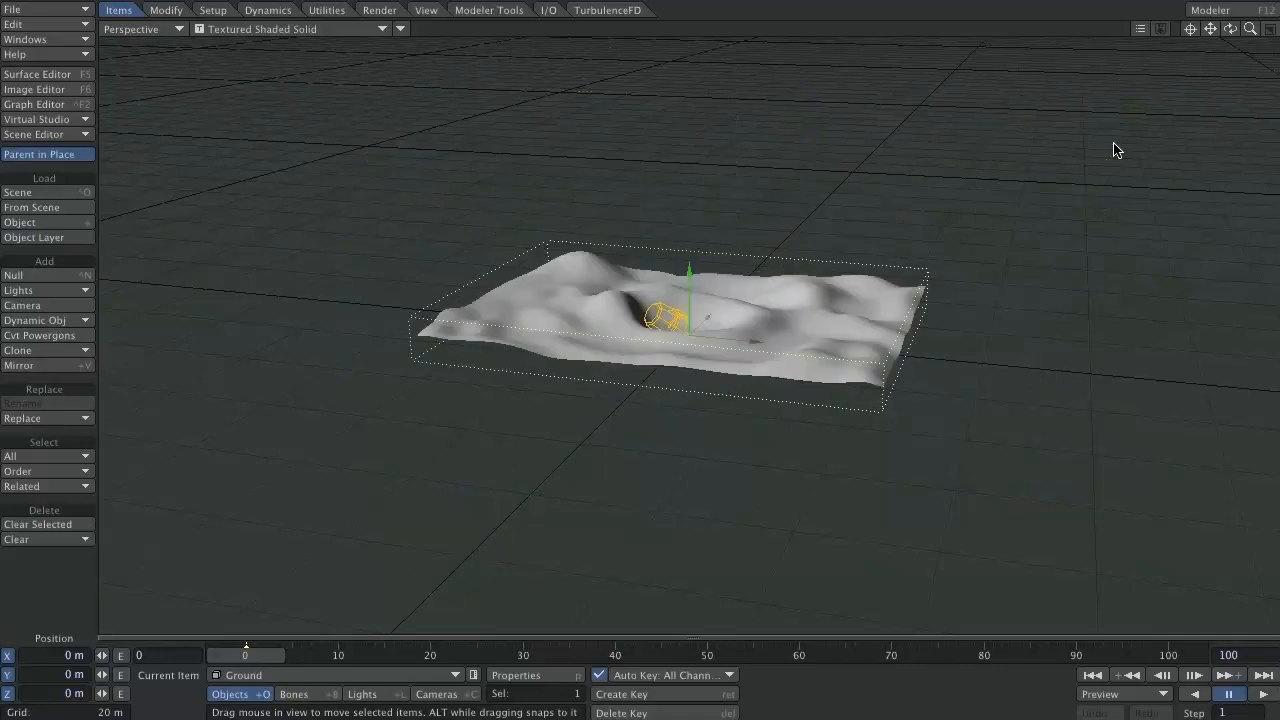
Step: Load the object Rock_1.lwo from the LW_instancing folder on the Desktop into the scene
{"action": "left_click_drag", "start_coordinate": [471, 412], "coordinate": [930, 285], "text": "alt"}
{"action": "left_click_drag", "start_coordinate": [1133, 261], "coordinate": [905, 300], "text": "alt"}
{"action": "left_click_drag", "start_coordinate": [1107, 201], "coordinate": [1010, 560], "text": "alt"}
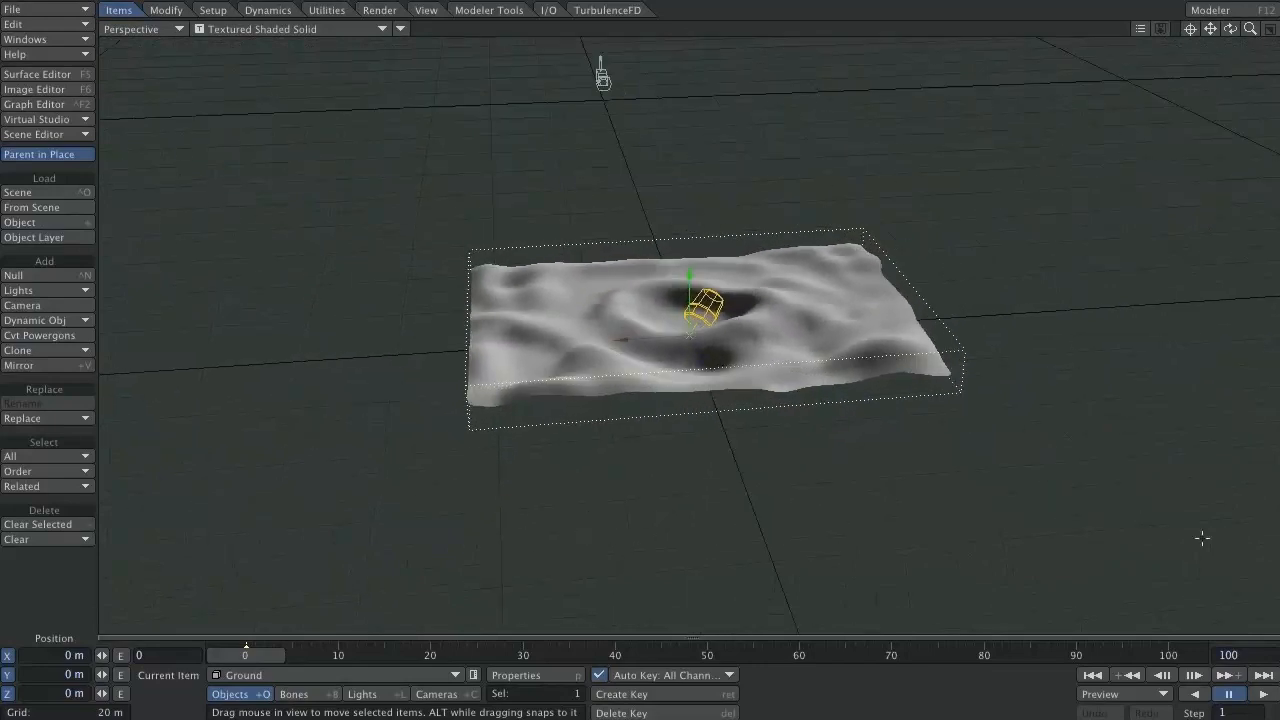
{"action": "key", "text": "plus"}
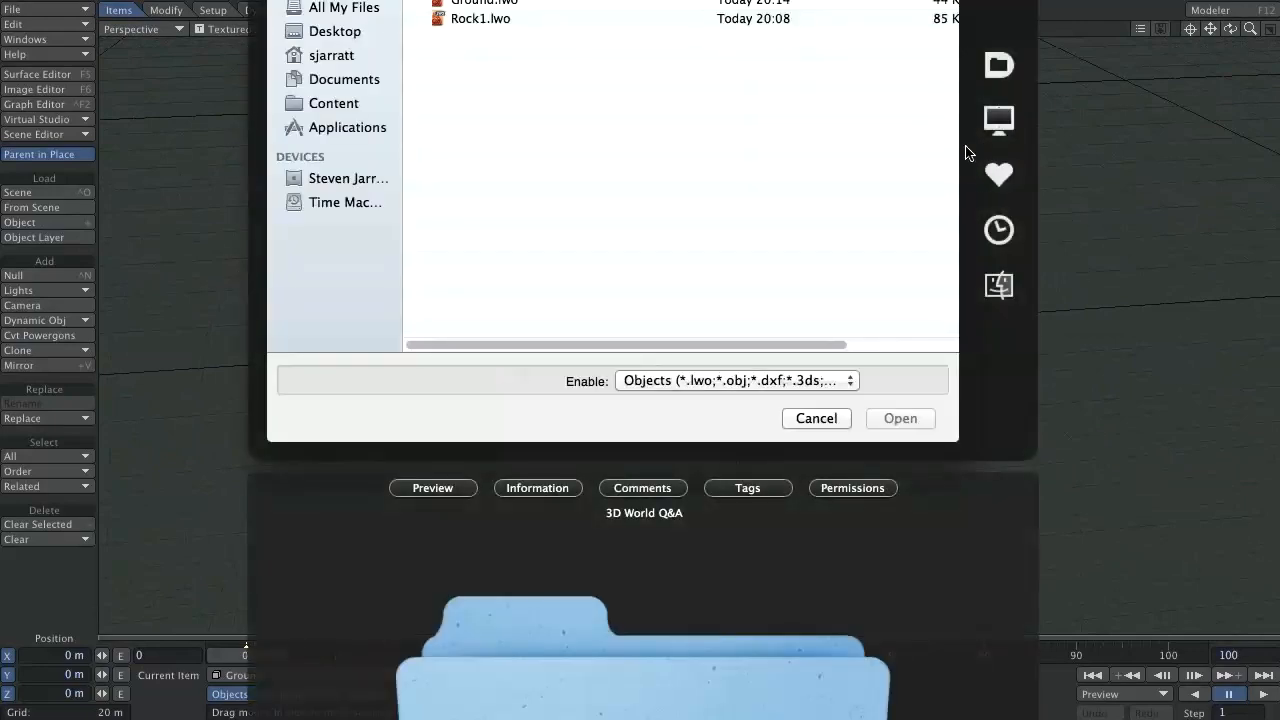
{"action": "key", "text": "super+shift+d"}
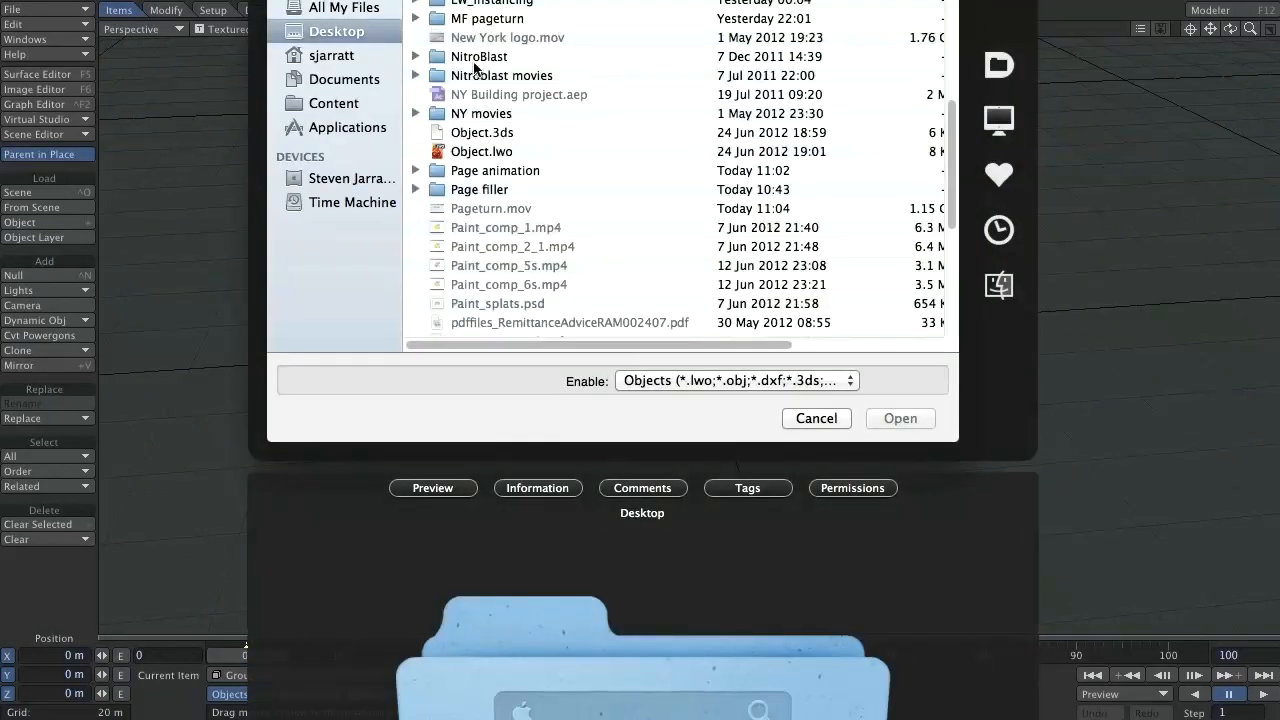
{"action": "key", "text": "Down"}
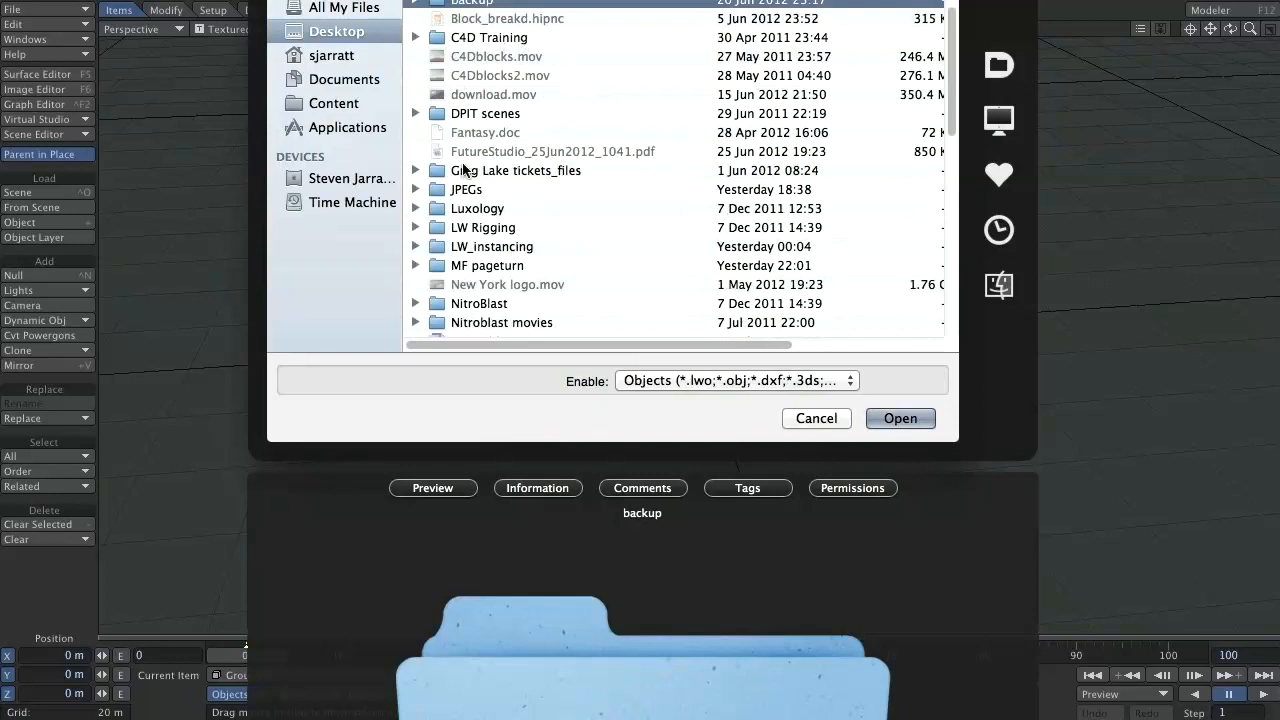
{"action": "double_click", "coordinate": [522, 247]}
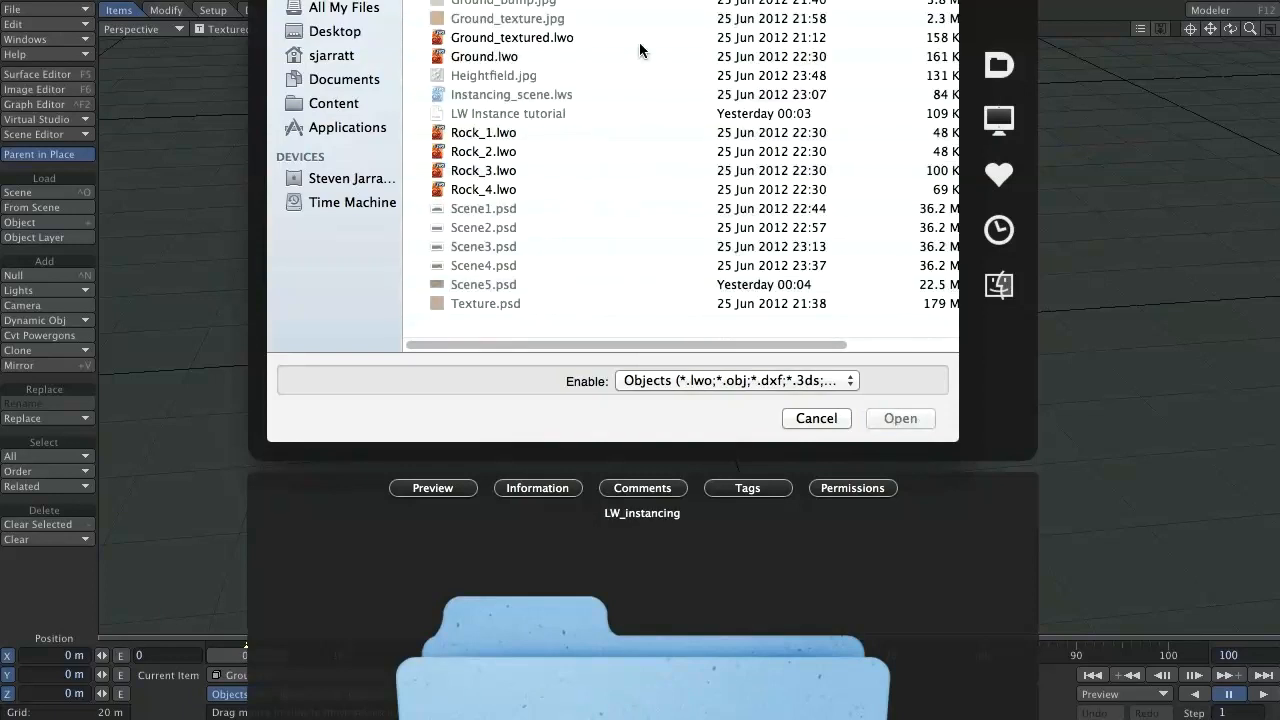
{"action": "left_click", "coordinate": [509, 136]}
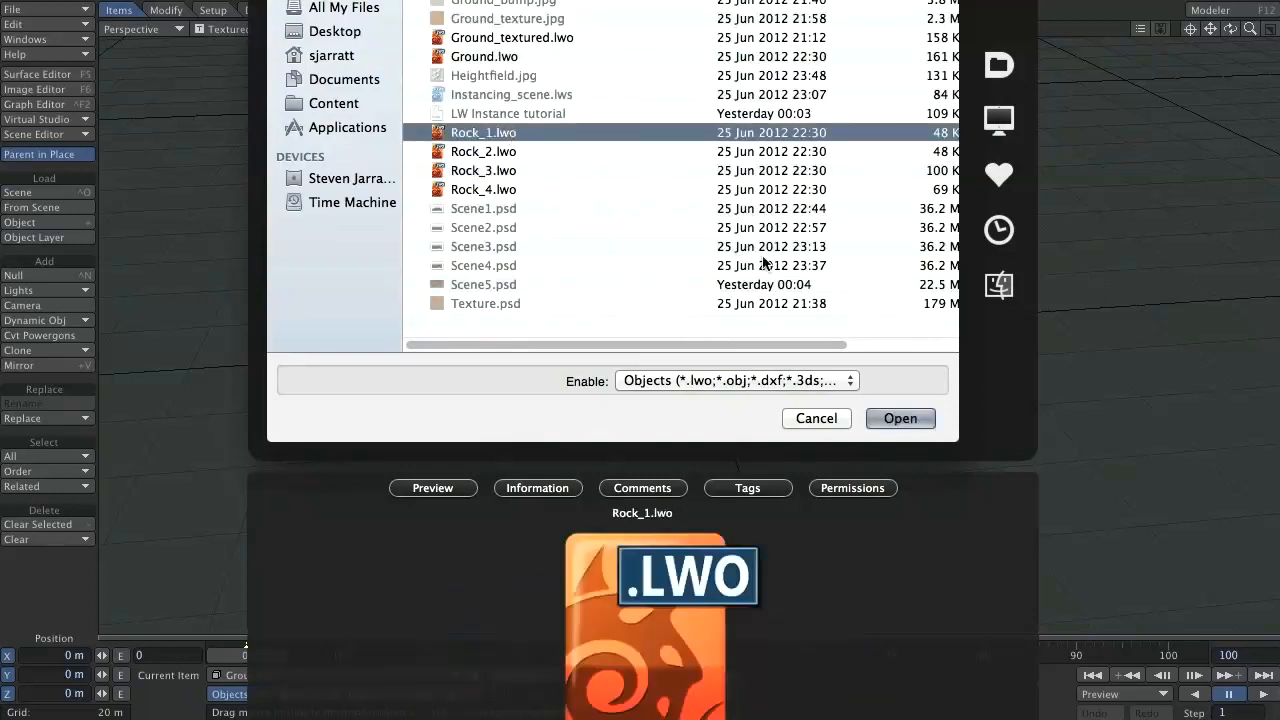
{"action": "left_click", "coordinate": [902, 419]}
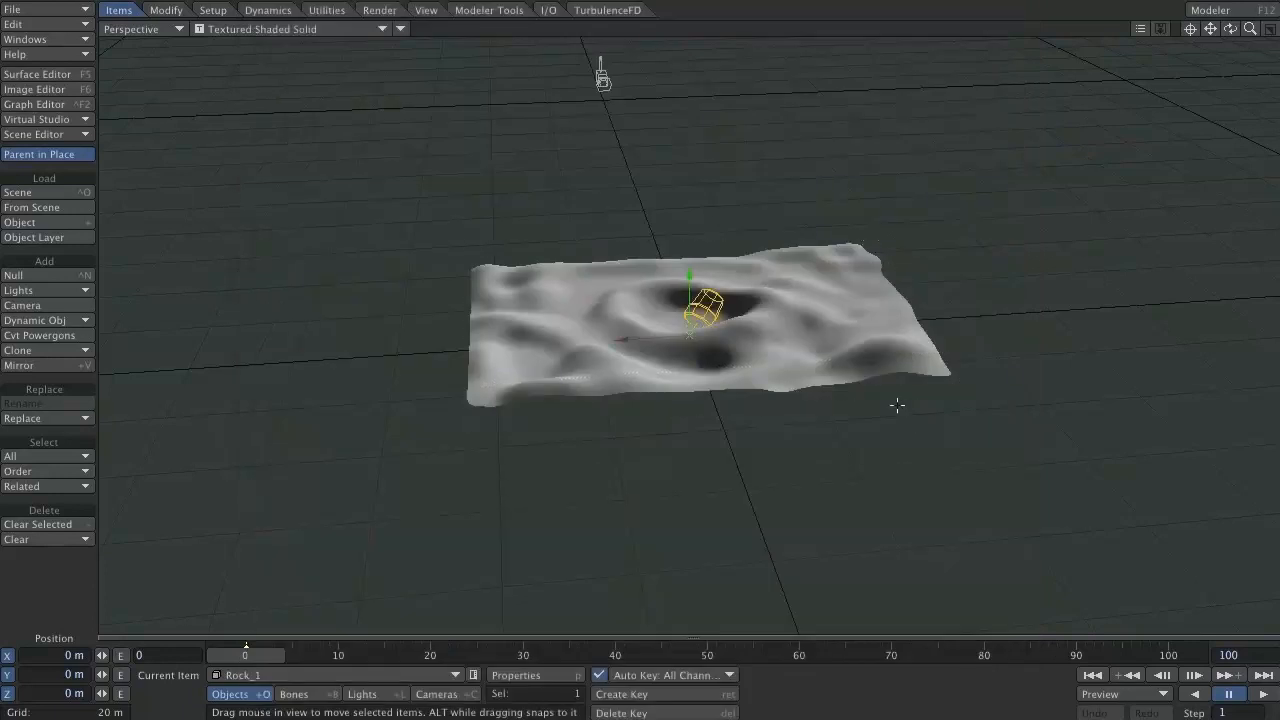
Step: Load the objects Rock_2.lwo and Rock_3.lwo from the same folder into the scene
{"action": "key", "text": "plus"}
{"action": "left_click", "coordinate": [544, 151]}
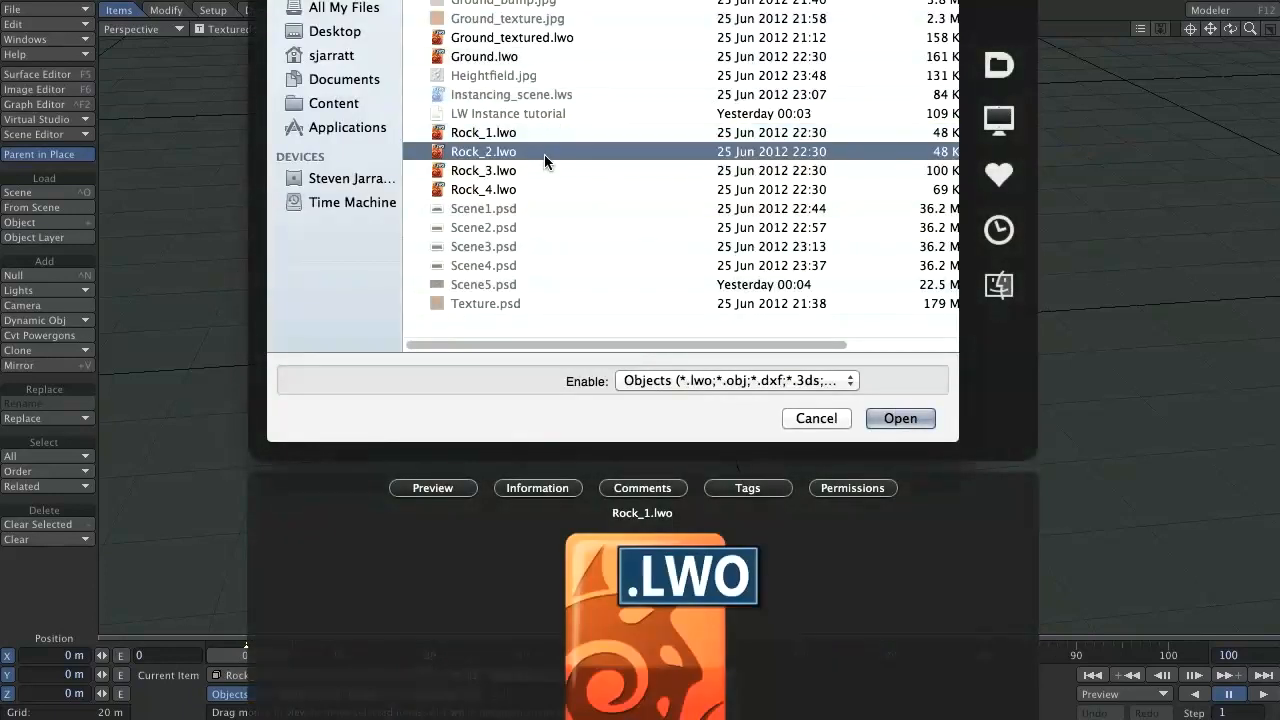
{"action": "double_click", "coordinate": [544, 154]}
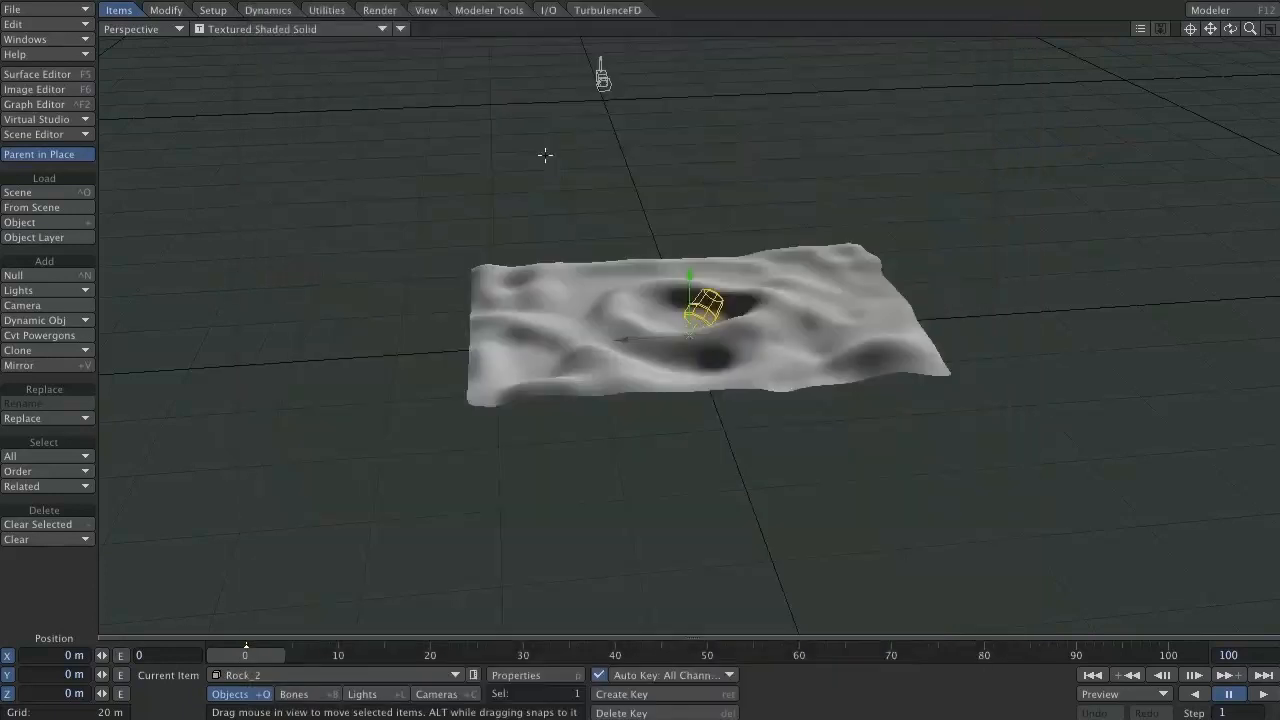
{"action": "key", "text": "plus"}
{"action": "left_click", "coordinate": [544, 170]}
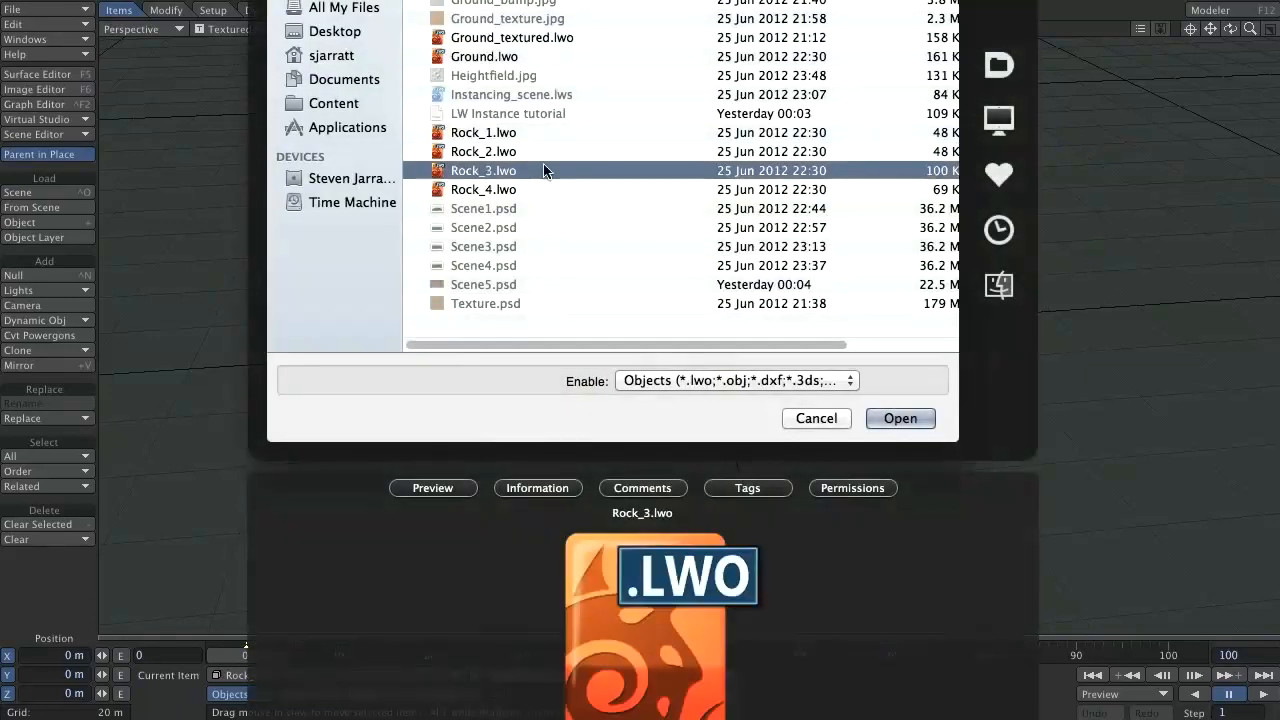
{"action": "double_click", "coordinate": [544, 170]}
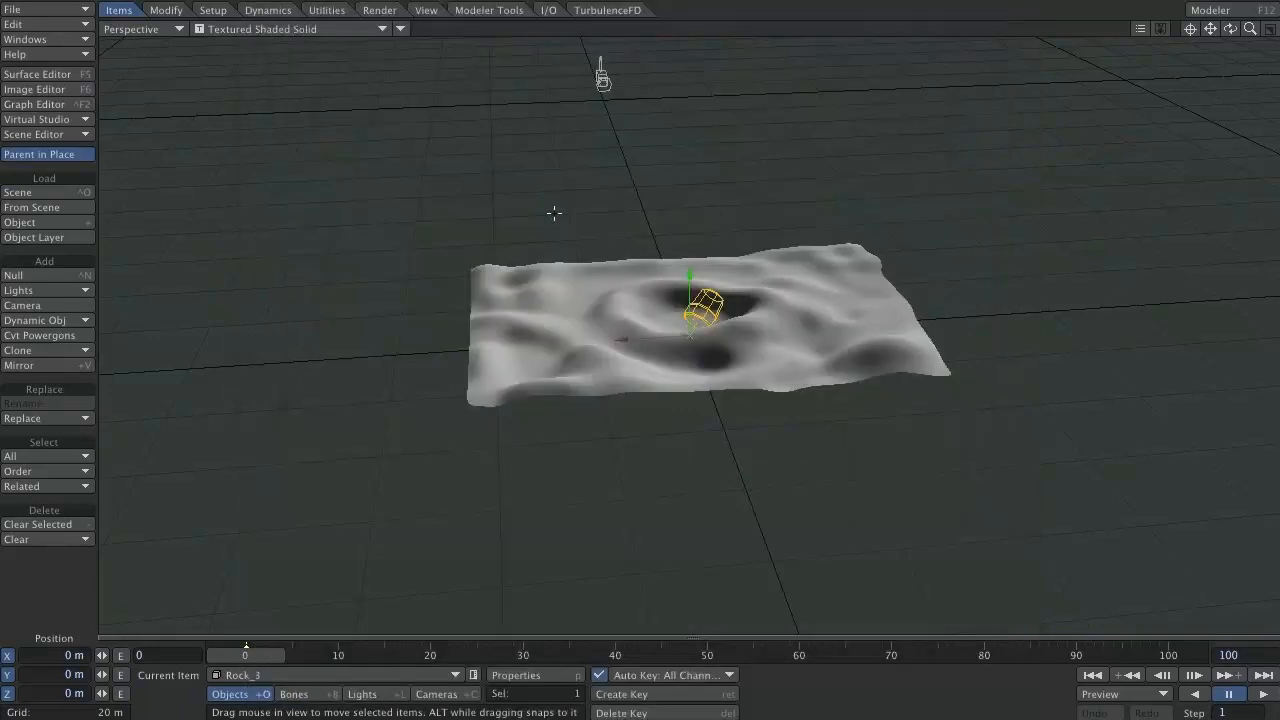
Step: Load the object Rock_4.lwo from the same folder into the scene
{"action": "key", "text": "plus"}
{"action": "left_click", "coordinate": [532, 190]}
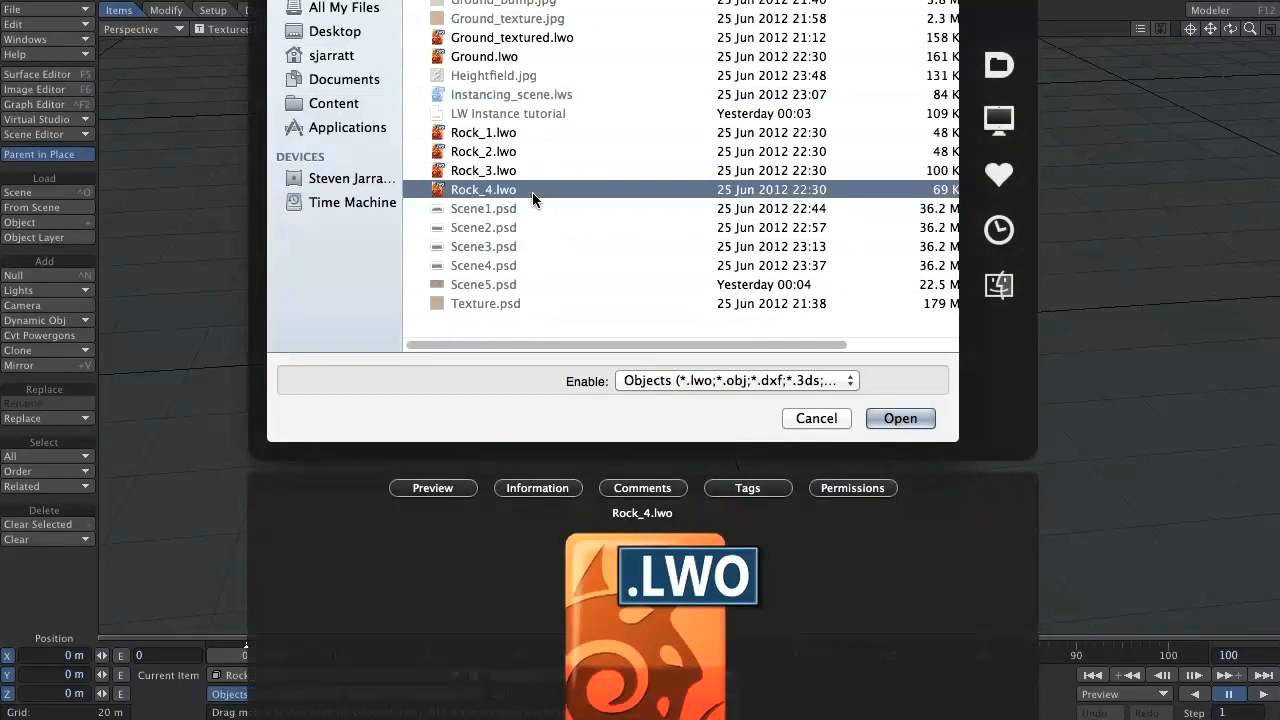
{"action": "double_click", "coordinate": [532, 190]}
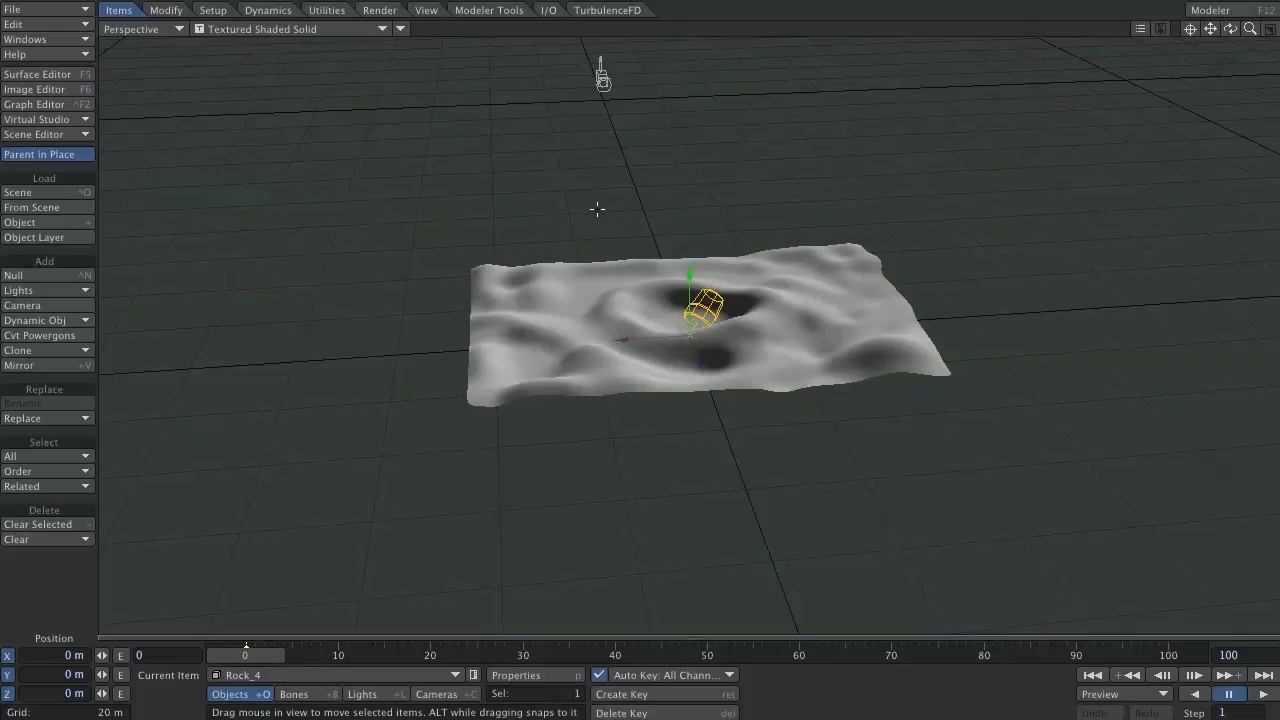
Step: Examine the loaded rocks at the origin beneath the ground, and the terrain's overall shape from several angles
{"action": "left_click_drag", "start_coordinate": [732, 309], "coordinate": [865, 388], "text": "alt"}
{"action": "scroll", "coordinate": [771, 478], "scroll_direction": "up", "scroll_amount": 10}
{"action": "scroll", "coordinate": [771, 477], "scroll_direction": "up", "scroll_amount": 5}
{"action": "scroll", "coordinate": [696, 393], "scroll_direction": "up", "scroll_amount": 8}
{"action": "scroll", "coordinate": [696, 394], "scroll_direction": "down", "scroll_amount": 5}
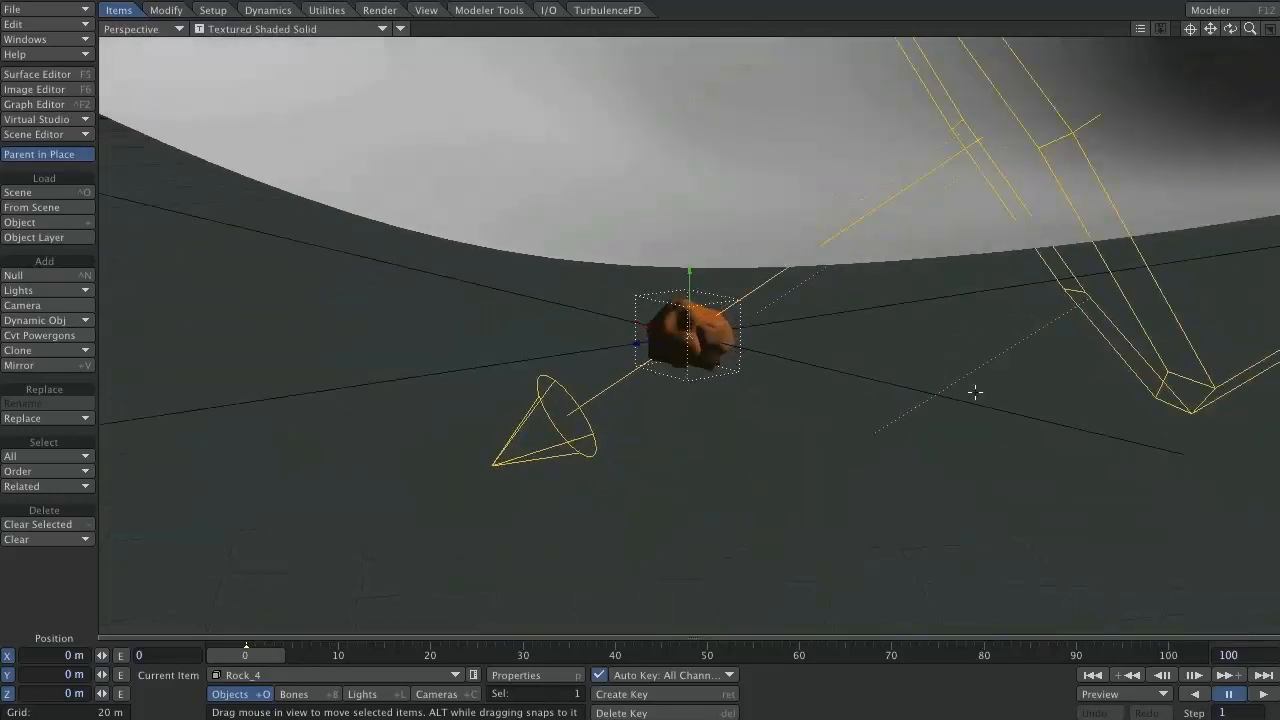
{"action": "scroll", "coordinate": [975, 393], "scroll_direction": "down", "scroll_amount": 10}
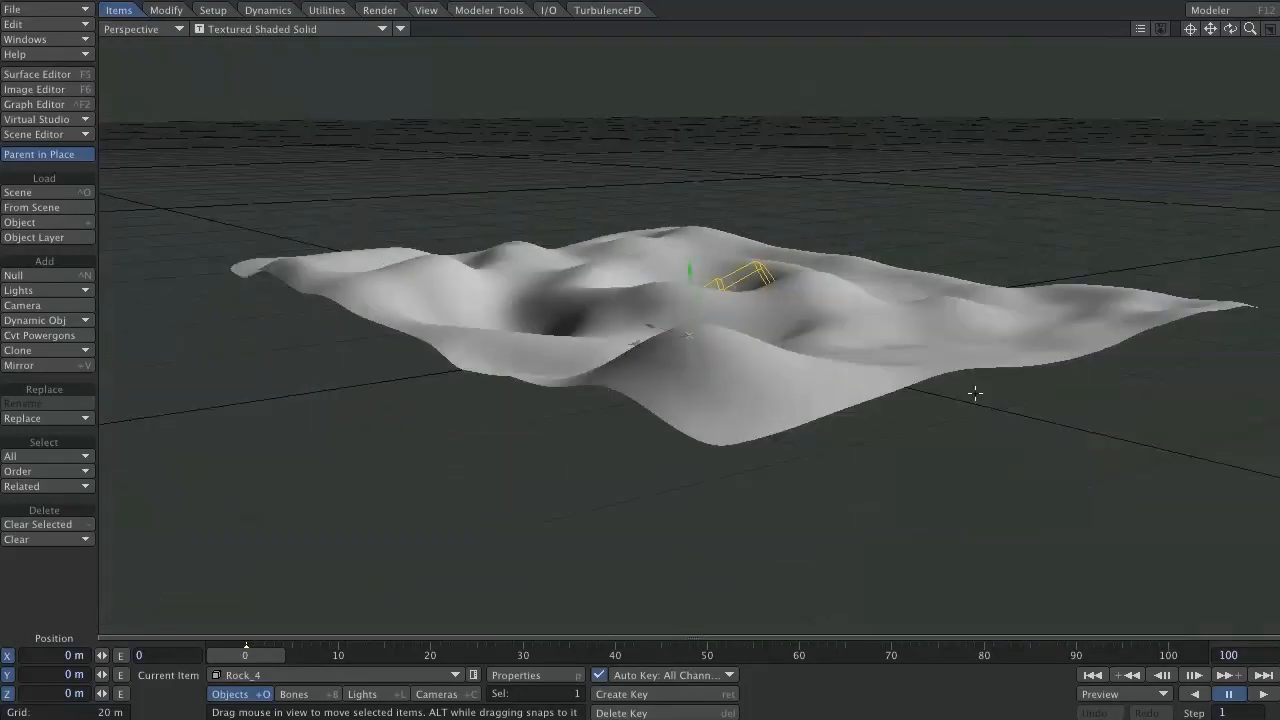
{"action": "left_click_drag", "start_coordinate": [948, 360], "coordinate": [539, 371], "text": "alt"}
{"action": "left_click_drag", "start_coordinate": [557, 325], "coordinate": [1186, 50], "text": "alt"}
{"action": "scroll", "coordinate": [1037, 181], "scroll_direction": "up", "scroll_amount": 2}
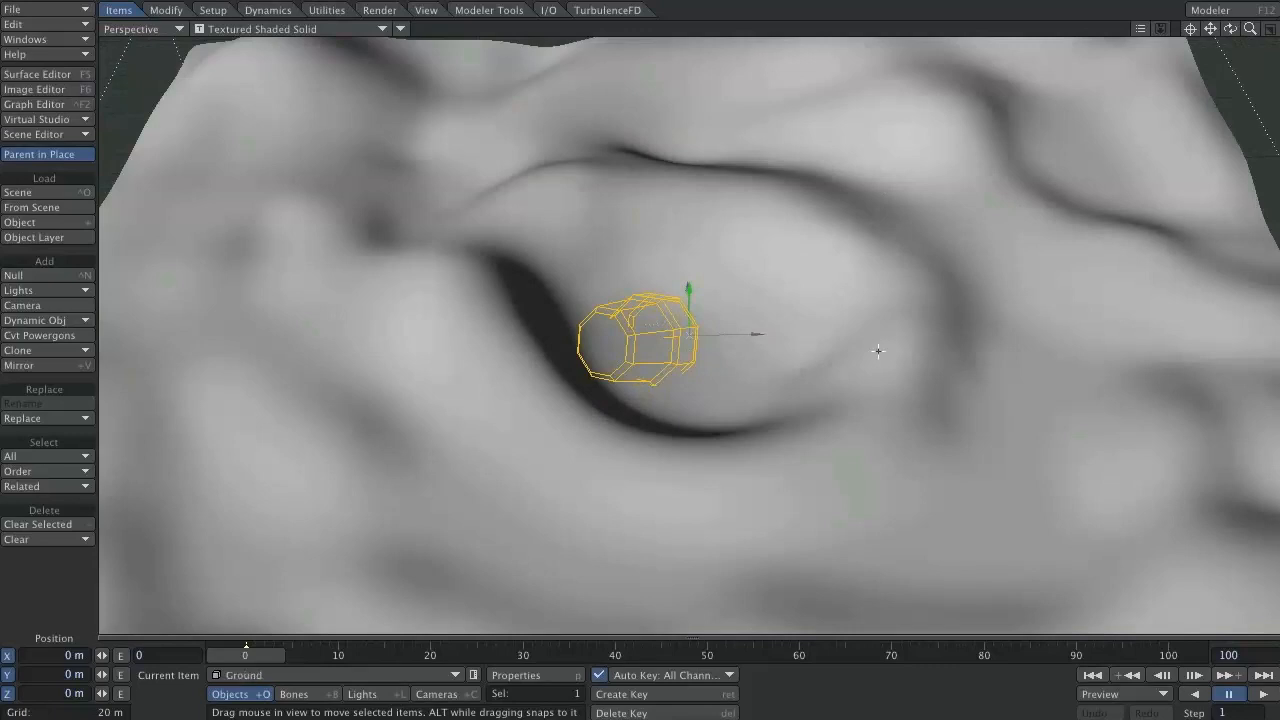
{"action": "scroll", "coordinate": [879, 321], "scroll_direction": "down", "scroll_amount": 5}
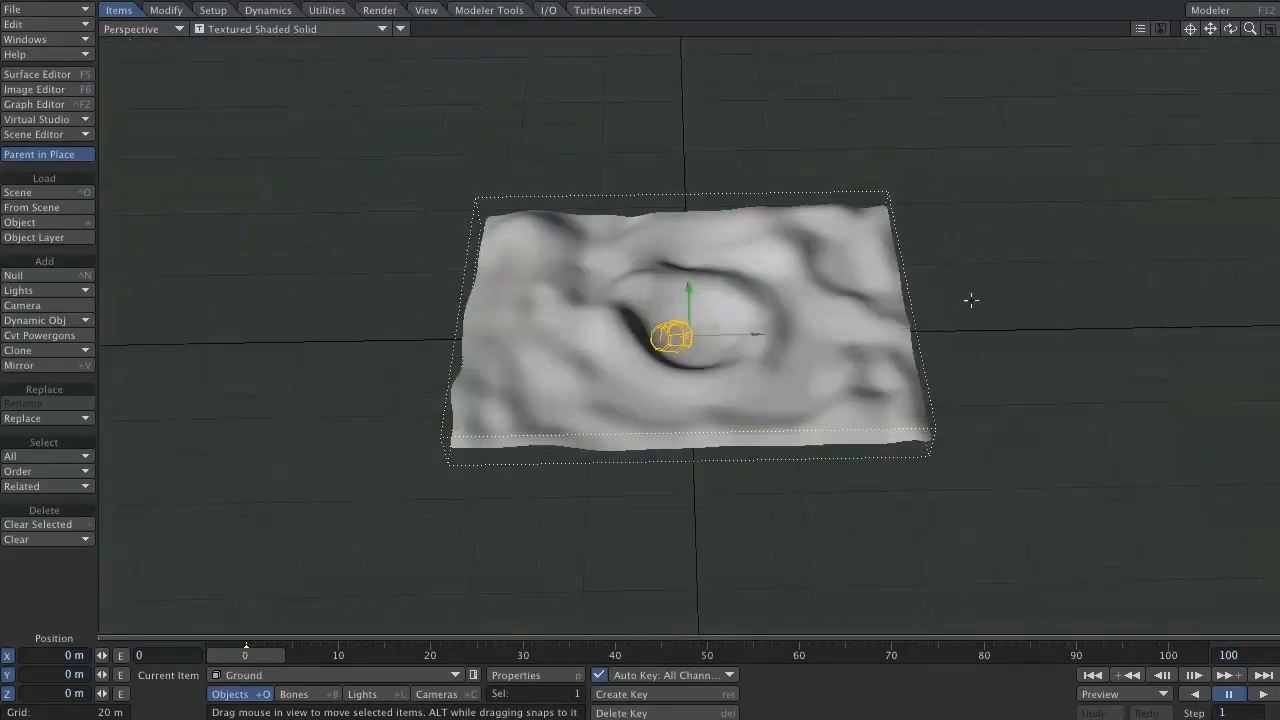
Step: Add an Instance Generator to the Ground object and open its settings alongside the terrain view
{"action": "key", "text": "p"}
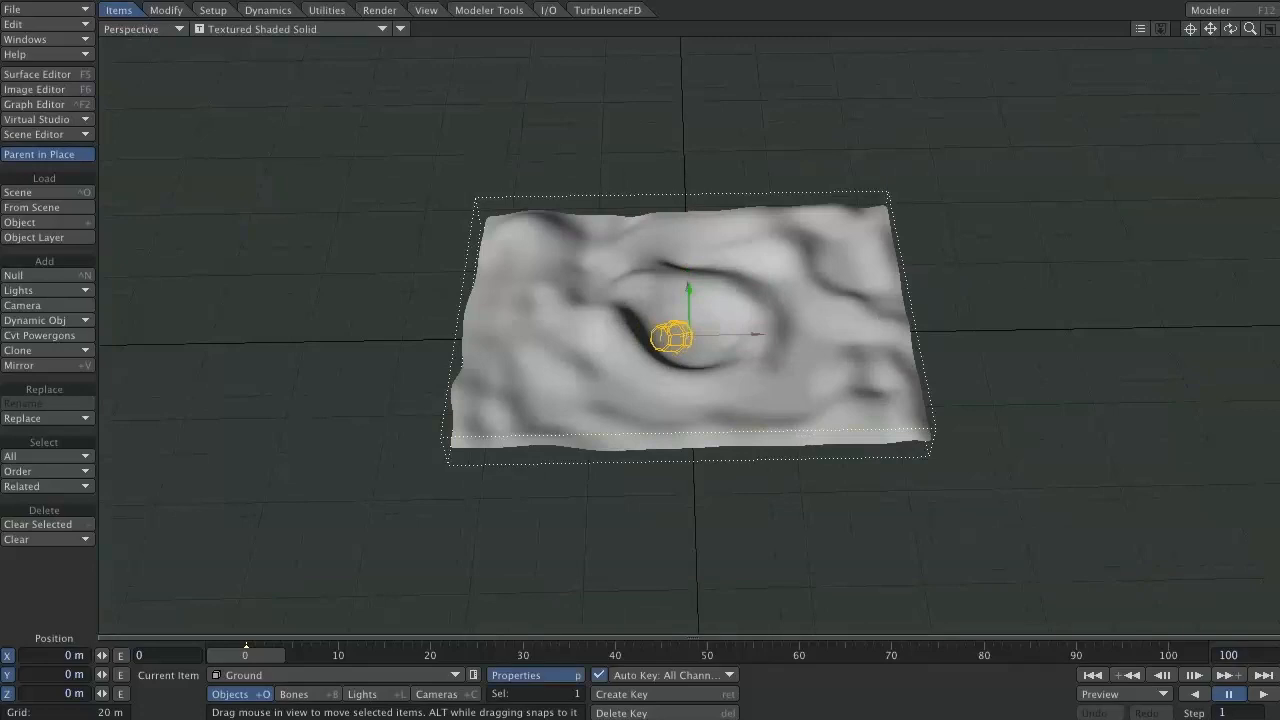
{"action": "left_click_drag", "start_coordinate": [1089, 64], "coordinate": [1017, 56]}
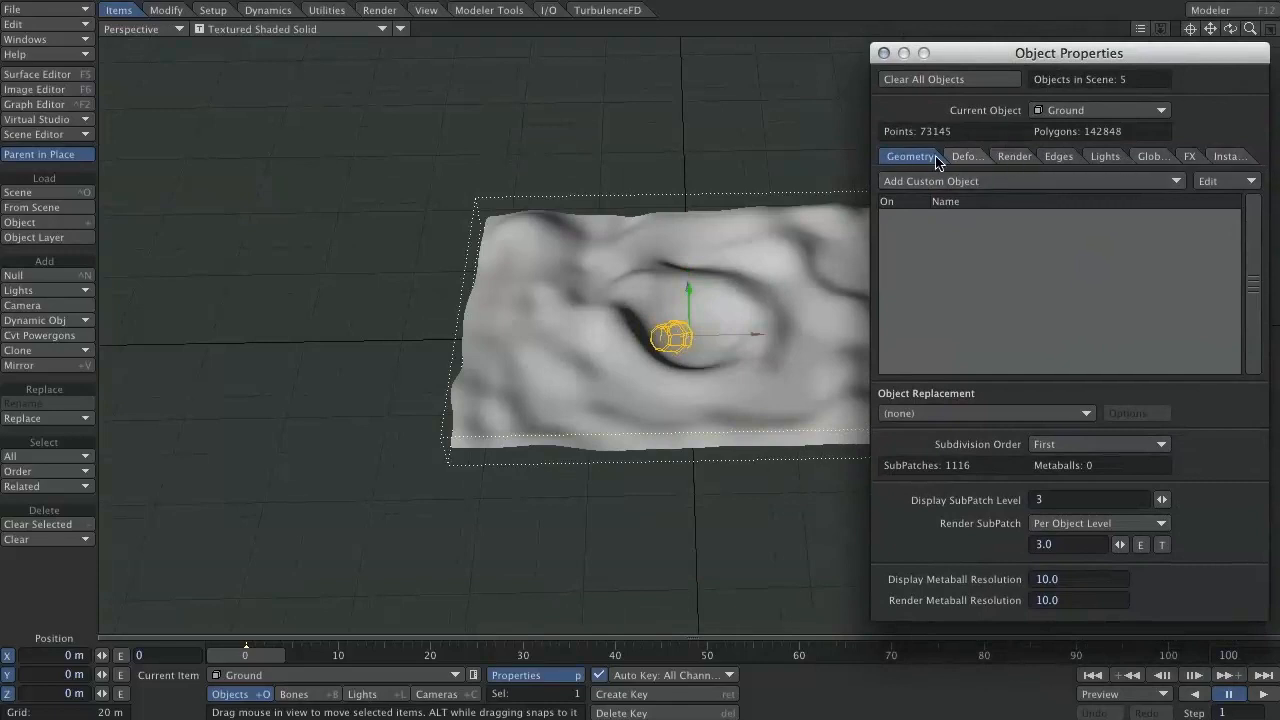
{"action": "left_click", "coordinate": [1226, 157]}
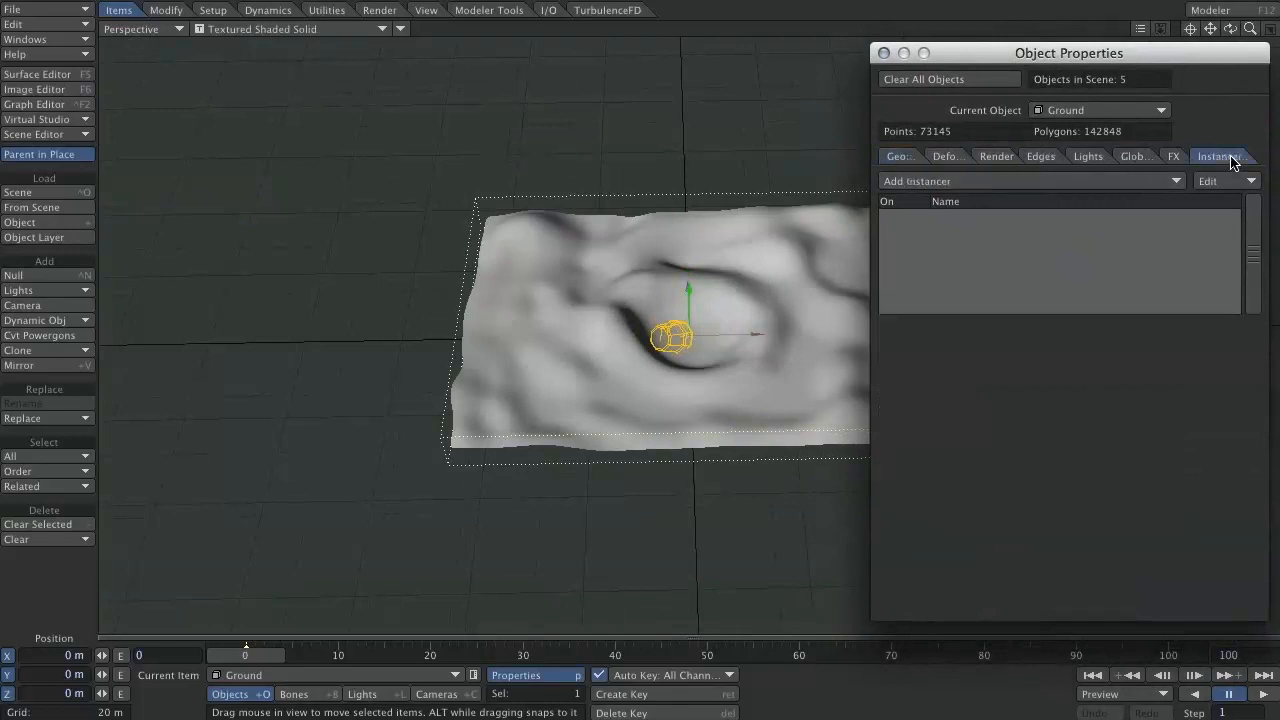
{"action": "left_click", "coordinate": [1092, 183]}
{"action": "left_click", "coordinate": [1093, 184]}
{"action": "double_click", "coordinate": [1045, 217]}
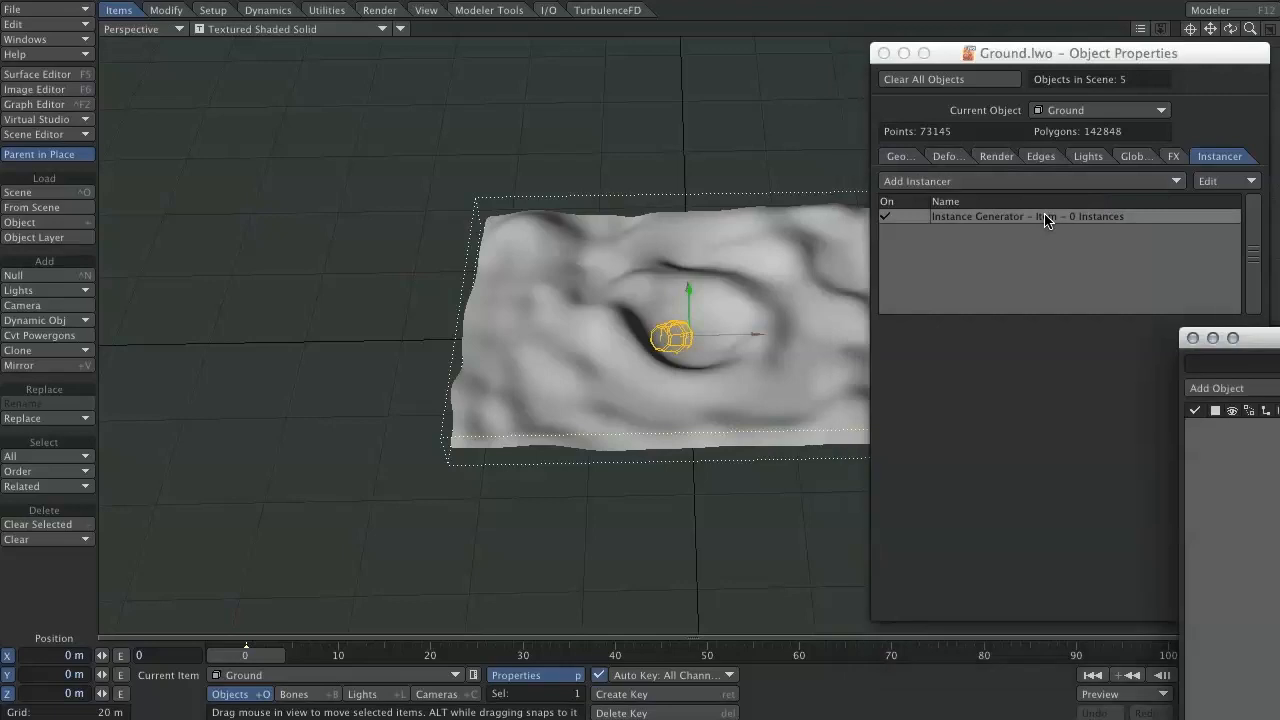
{"action": "left_click_drag", "start_coordinate": [1125, 300], "coordinate": [515, 83]}
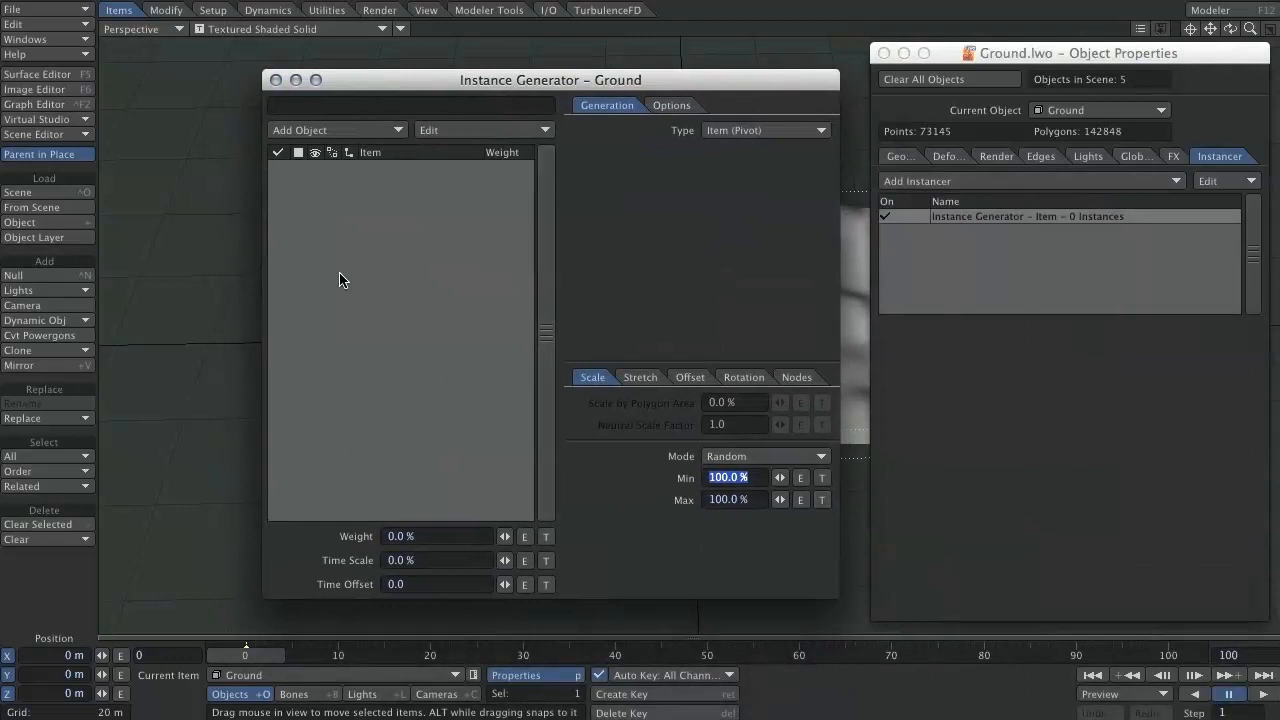
{"action": "mouse_move", "coordinate": [837, 600]}
{"action": "left_mouse_down"}
{"action": "mouse_move", "coordinate": [851, 603]}
{"action": "mouse_move", "coordinate": [843, 594]}
{"action": "left_mouse_up"}
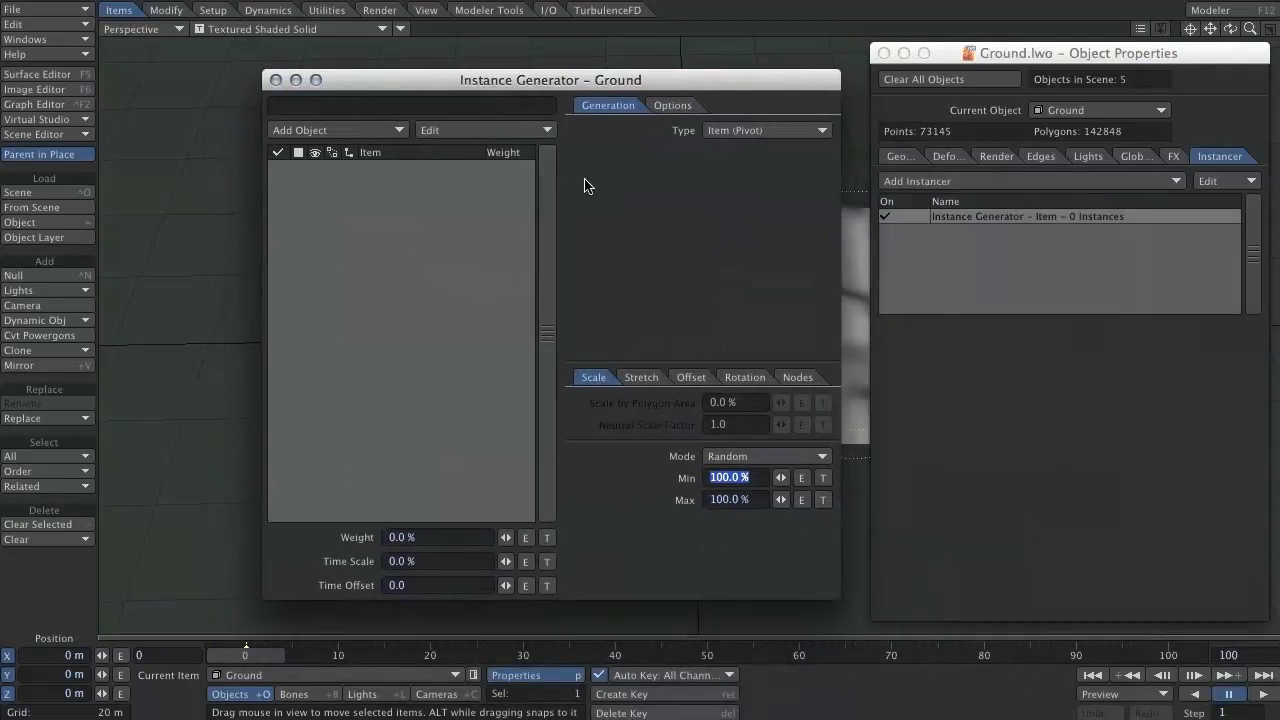
{"action": "left_click_drag", "start_coordinate": [587, 89], "coordinate": [905, 103]}
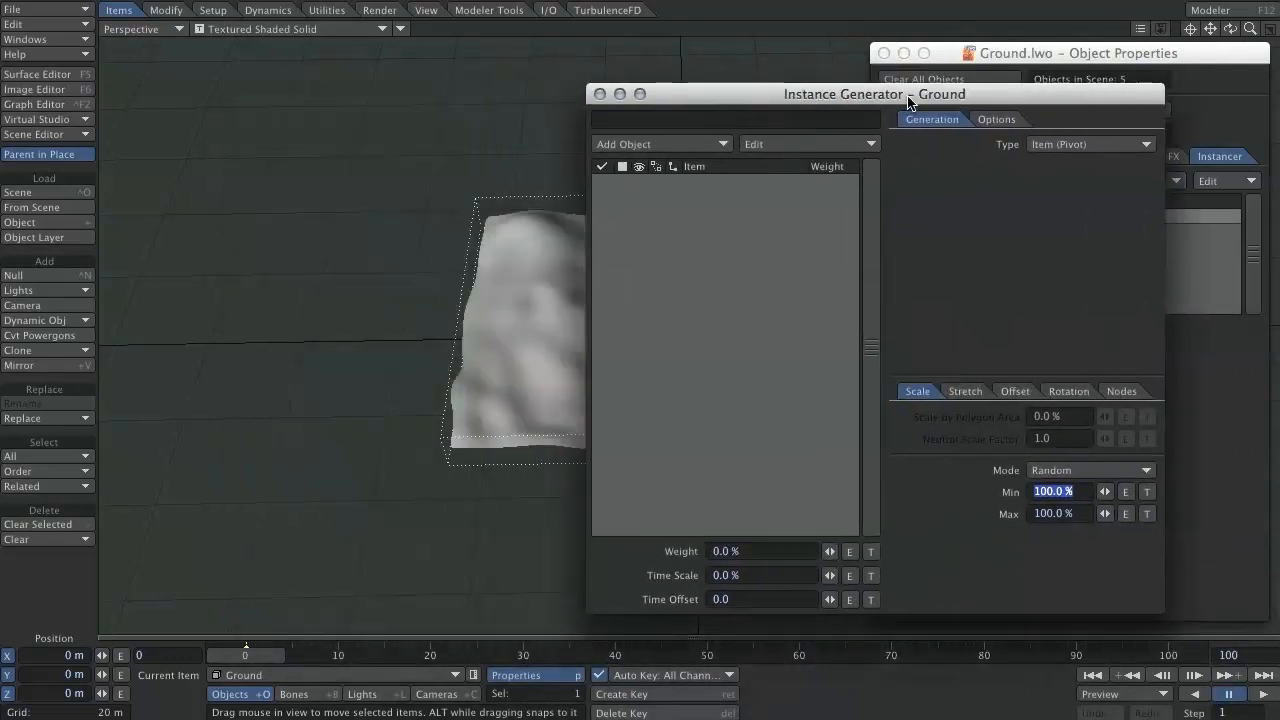
Step: Add Rock_1, Rock_2, Rock_3 and Rock_4 as source objects to the Ground's instance generator
{"action": "left_click", "coordinate": [722, 148]}
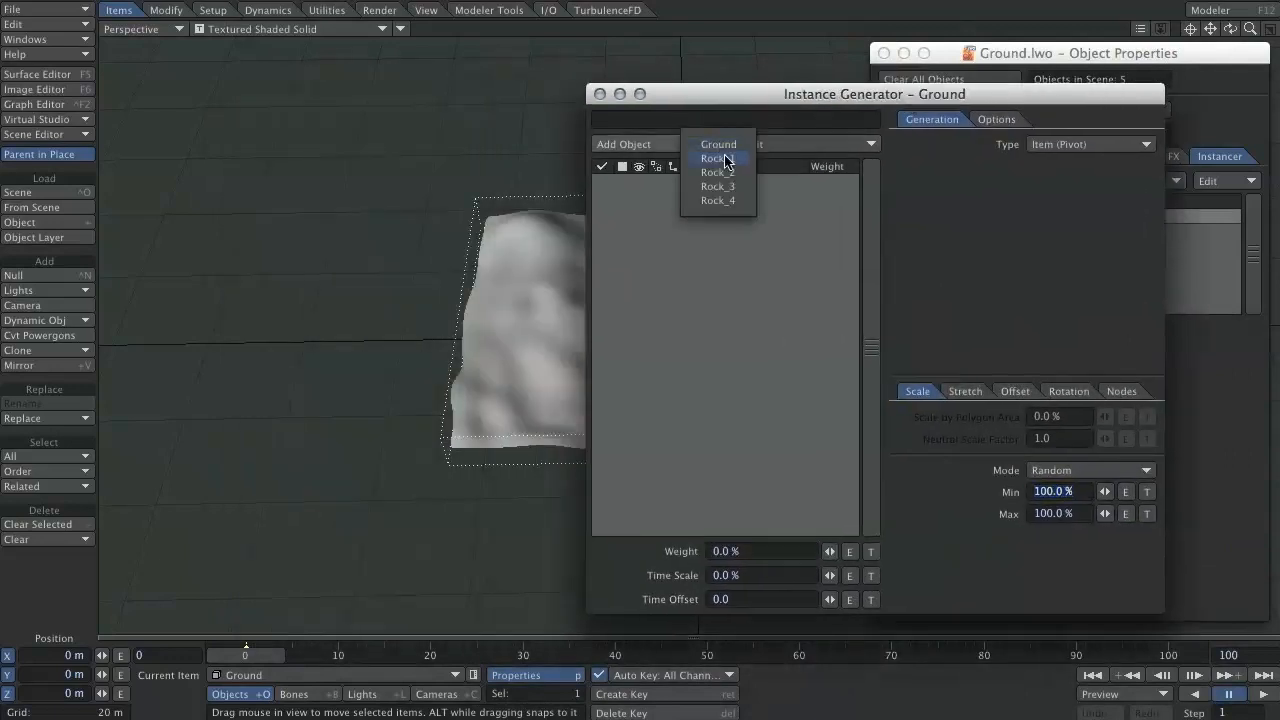
{"action": "left_click", "coordinate": [726, 162]}
{"action": "left_click", "coordinate": [716, 150]}
{"action": "left_click", "coordinate": [737, 166]}
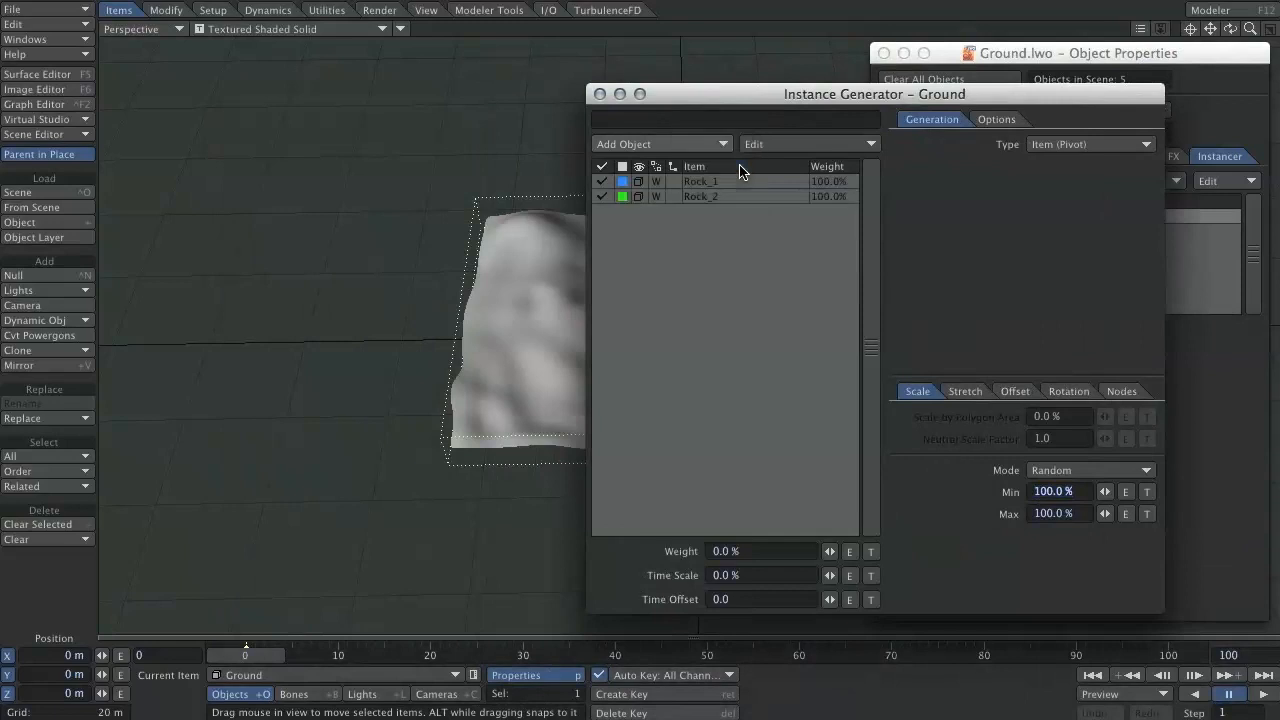
{"action": "left_click", "coordinate": [723, 143]}
{"action": "left_click", "coordinate": [727, 168]}
{"action": "left_click", "coordinate": [728, 145]}
{"action": "left_click", "coordinate": [728, 163]}
{"action": "left_click_drag", "start_coordinate": [800, 104], "coordinate": [839, 79]}
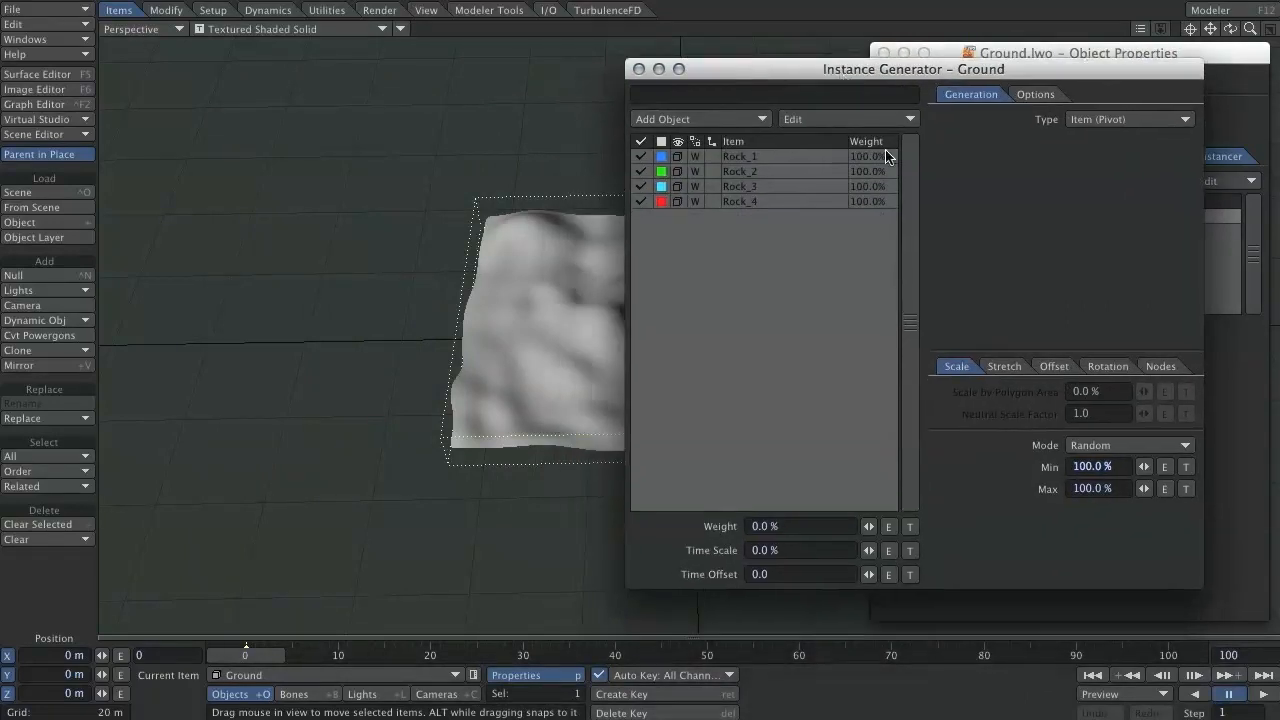
Step: Set the generation type to Polygons with 100 instances so the rocks are scattered across the ground
{"action": "left_click", "coordinate": [431, 509]}
{"action": "left_click_drag", "start_coordinate": [487, 508], "coordinate": [357, 506], "text": "alt+shift"}
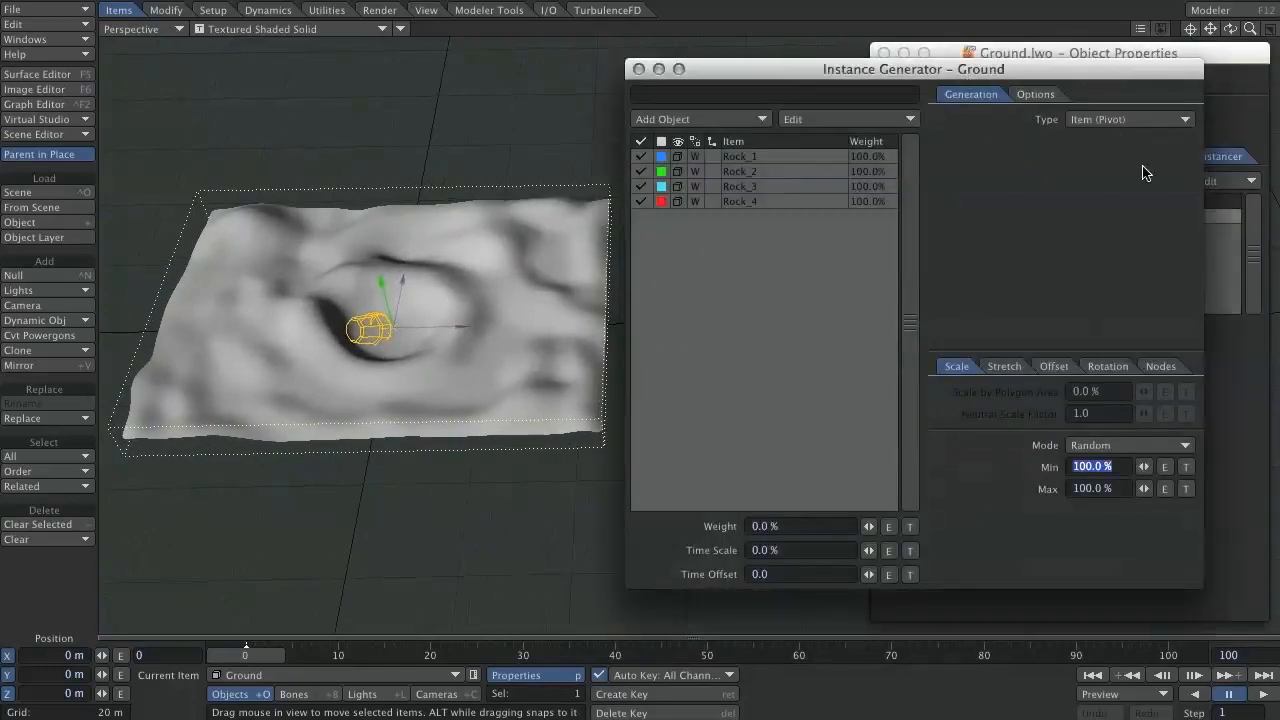
{"action": "left_click", "coordinate": [1112, 119]}
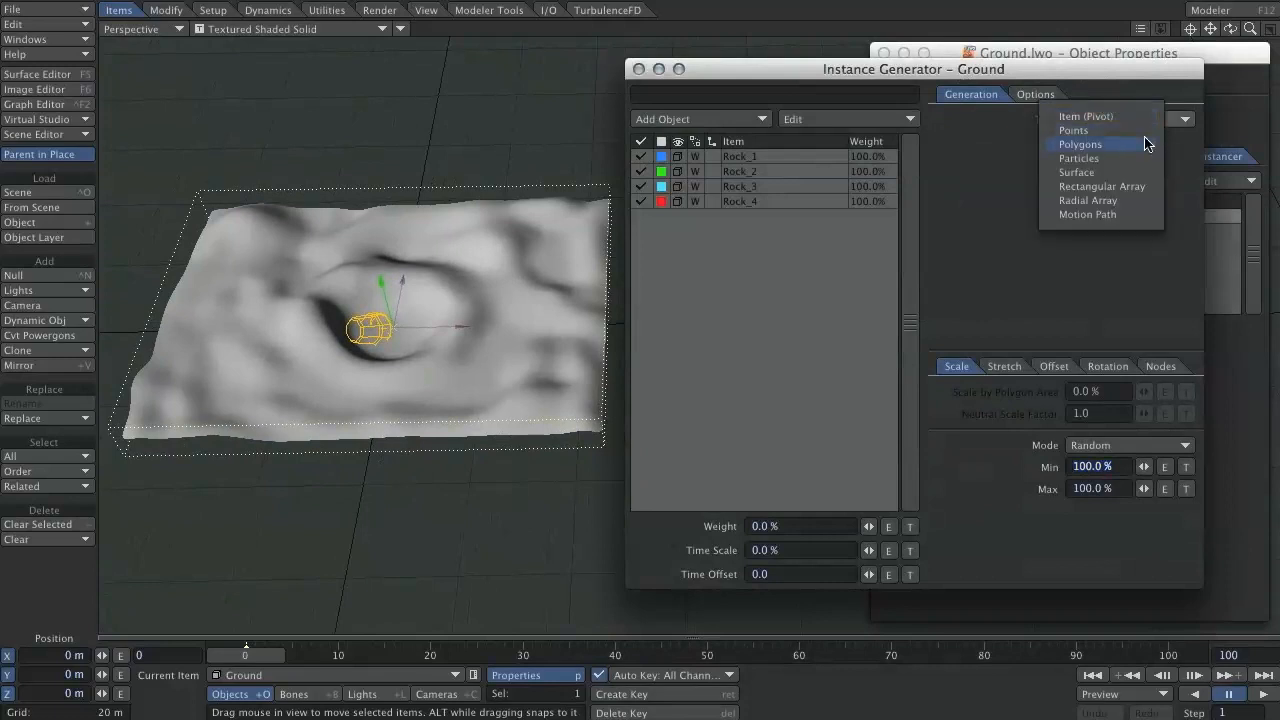
{"action": "left_click", "coordinate": [1146, 144]}
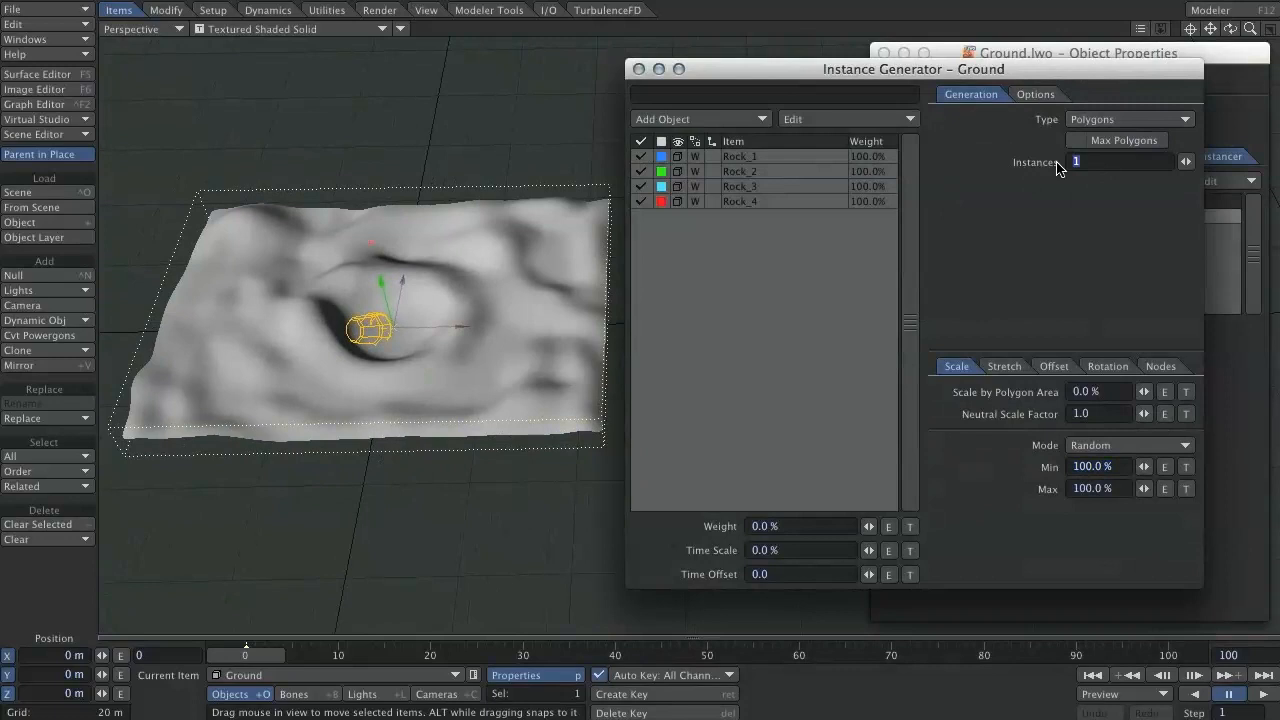
{"action": "type", "text": "100"}
{"action": "key", "text": "Tab"}
{"action": "left_click_drag", "start_coordinate": [748, 76], "coordinate": [784, 75]}
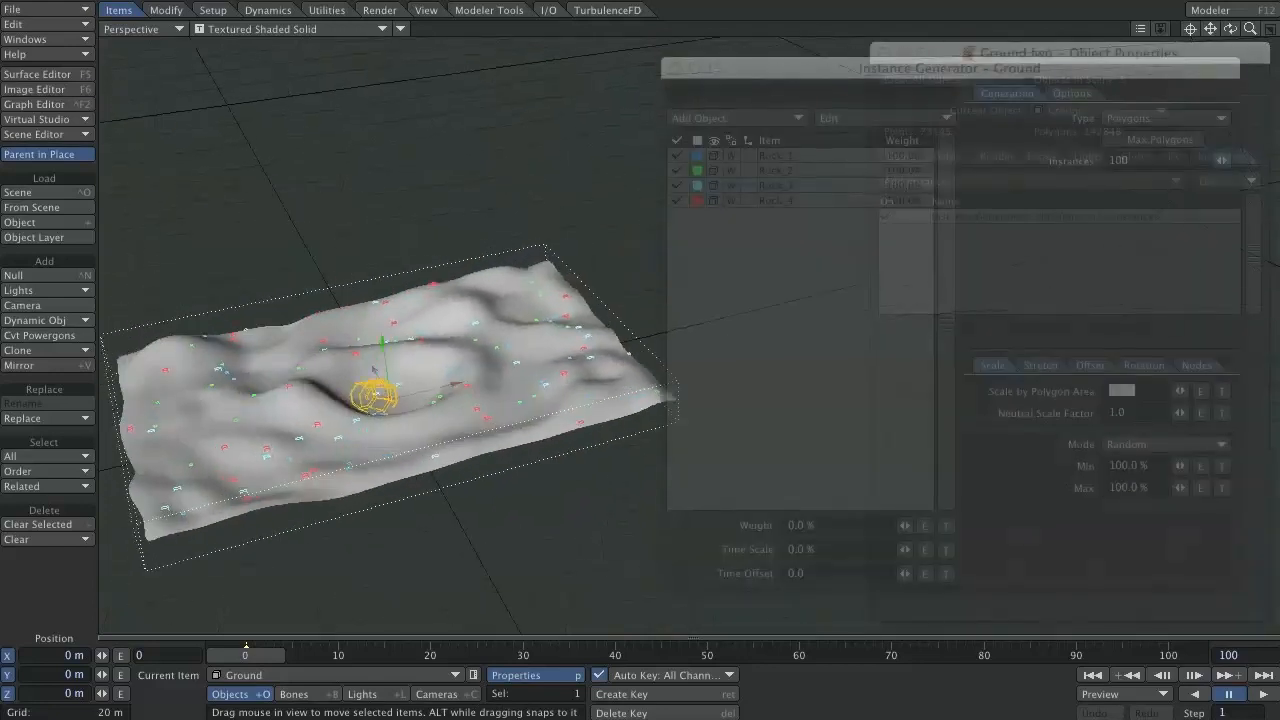
{"action": "left_click_drag", "start_coordinate": [375, 370], "coordinate": [378, 315], "text": "alt"}
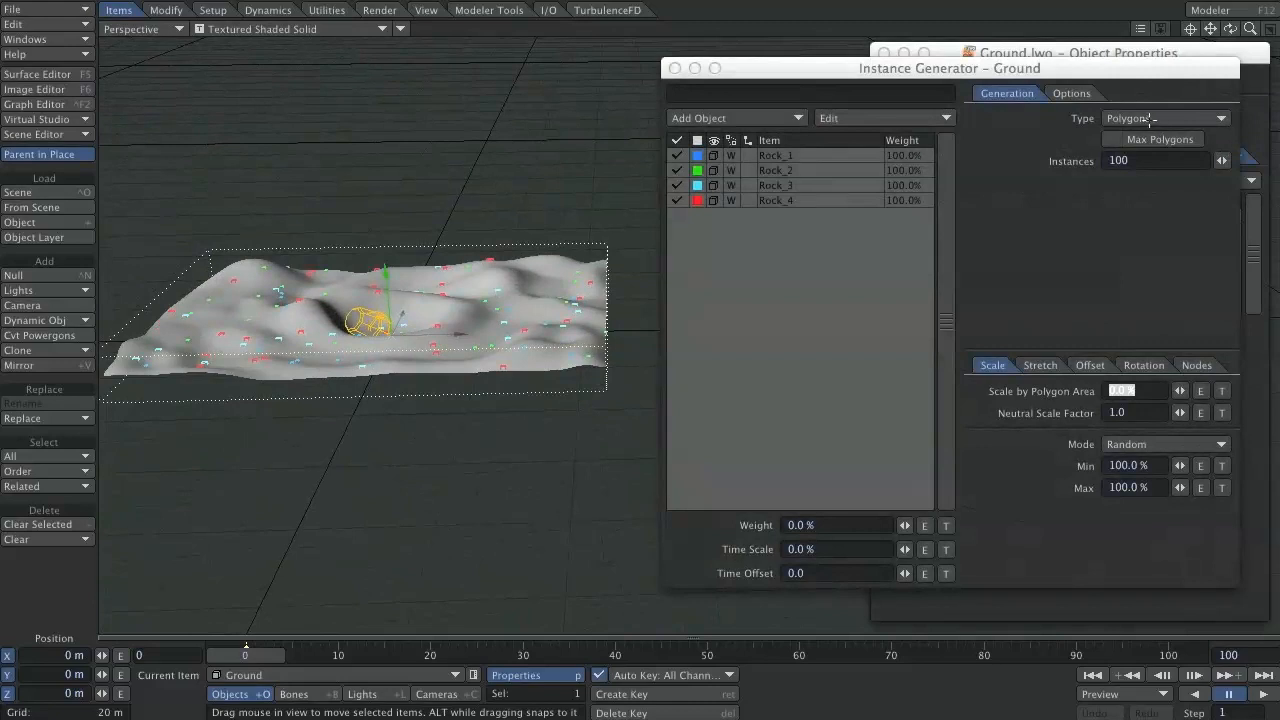
{"action": "left_click", "coordinate": [1150, 118]}
{"action": "left_click", "coordinate": [1134, 121]}
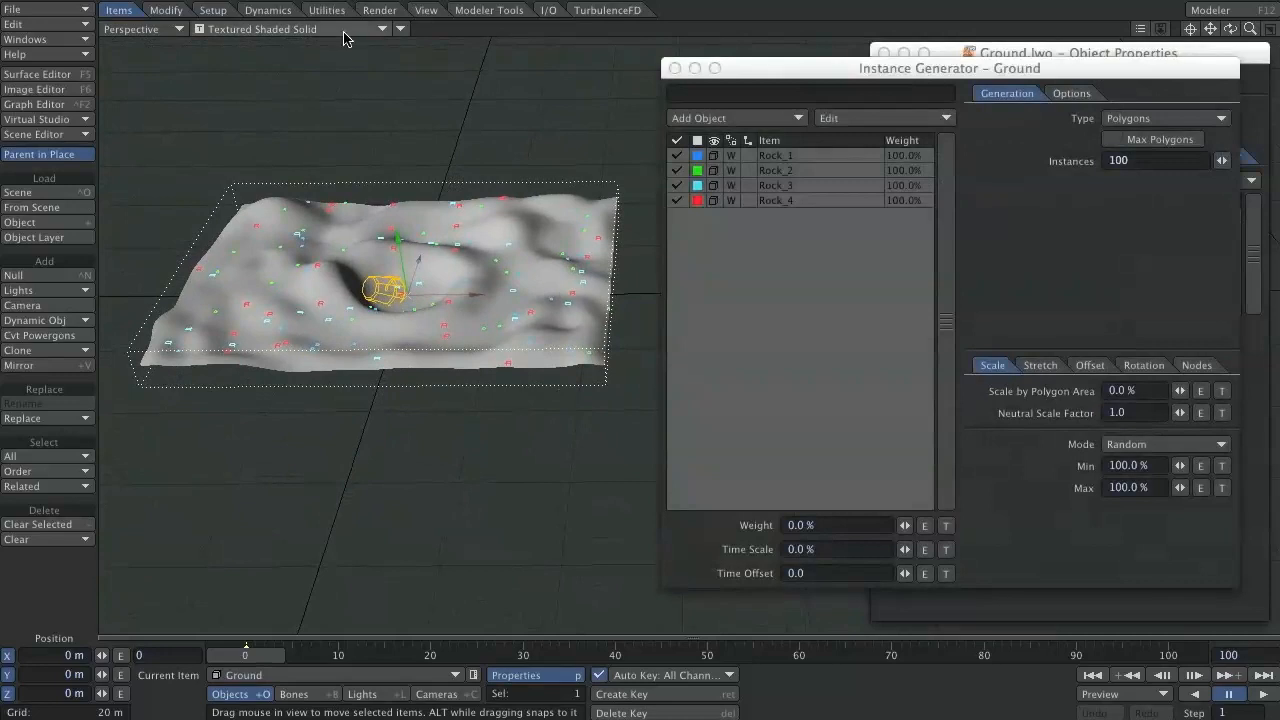
Step: Switch the perspective view to VPR and examine the rendered rock instances on the terrain
{"action": "left_click", "coordinate": [343, 38]}
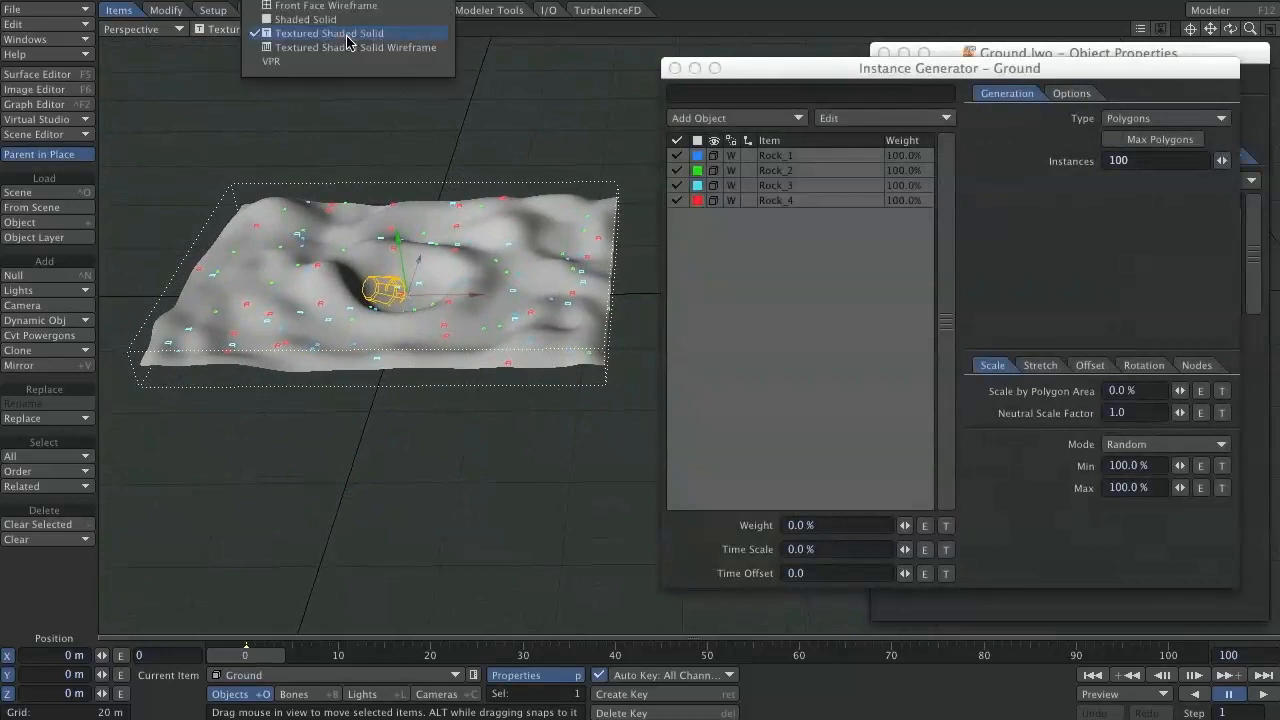
{"action": "left_click", "coordinate": [337, 58]}
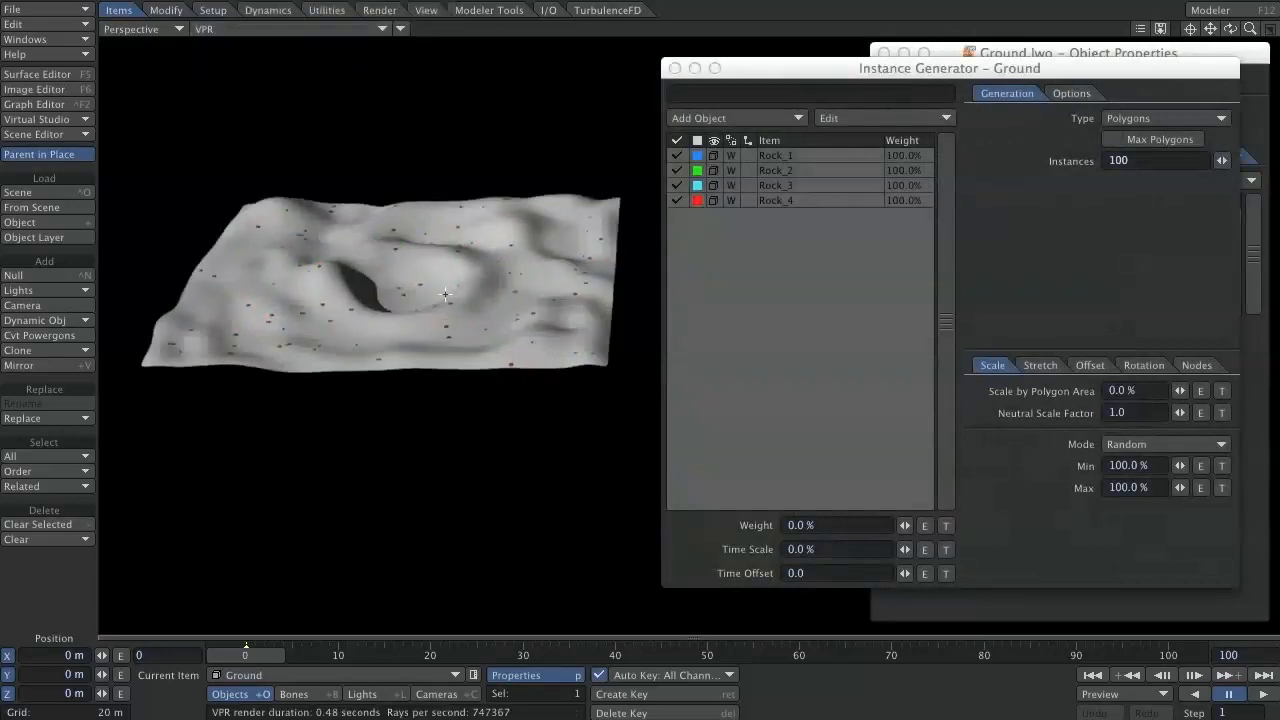
{"action": "scroll", "coordinate": [445, 341], "scroll_direction": "up", "scroll_amount": 5}
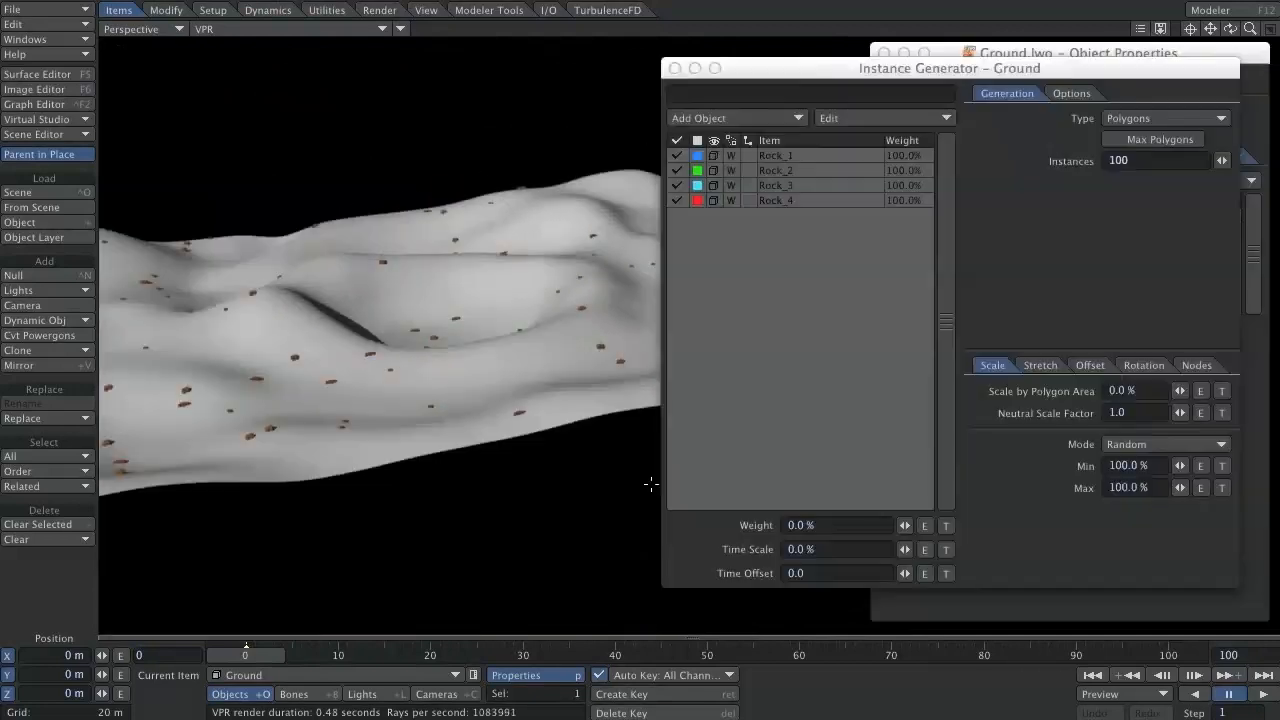
{"action": "left_click_drag", "start_coordinate": [669, 294], "coordinate": [646, 357]}
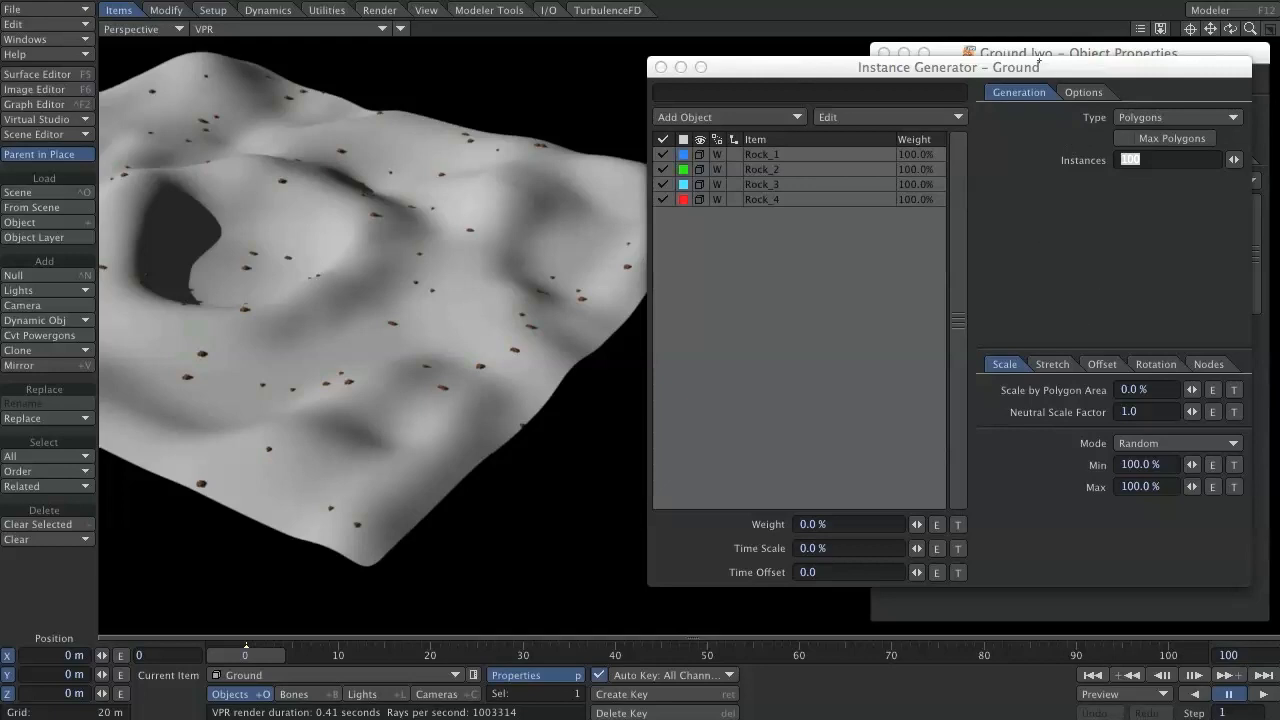
{"action": "left_click_drag", "start_coordinate": [1038, 66], "coordinate": [1036, 66]}
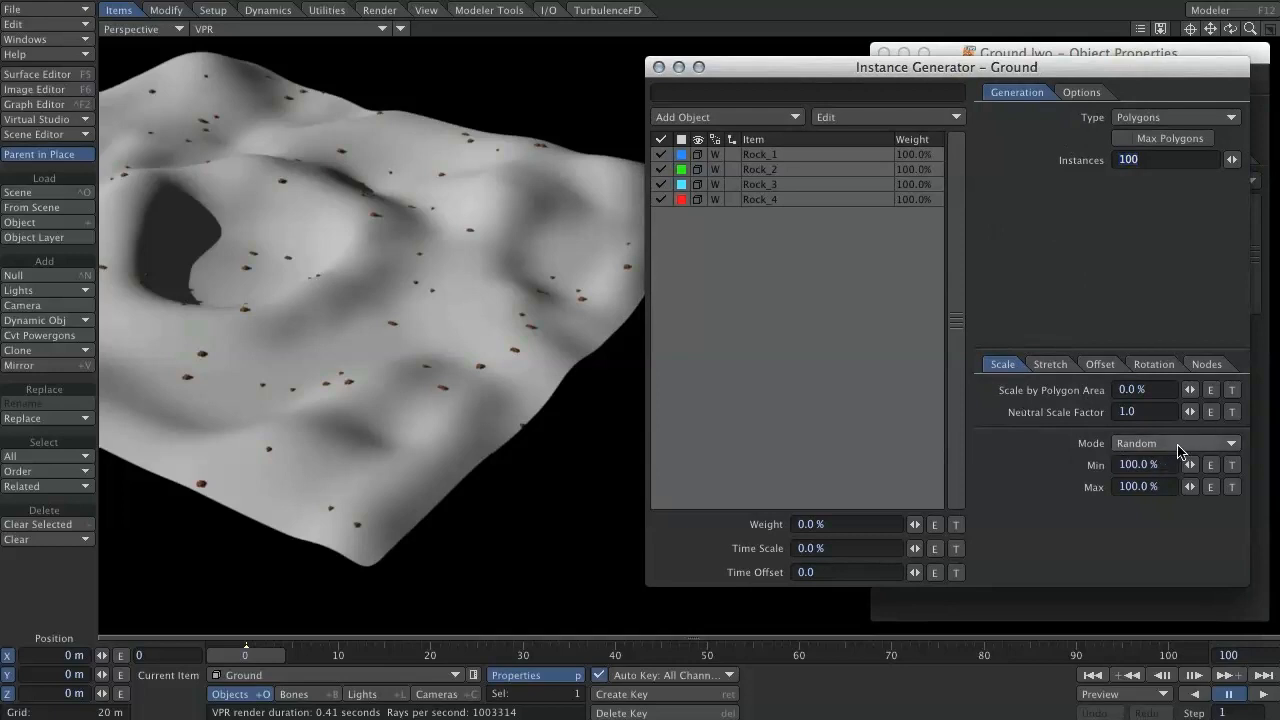
Step: Keep the instance scale mode on Random with a minimum of 20% and a maximum of 200%
{"action": "left_click", "coordinate": [1172, 446]}
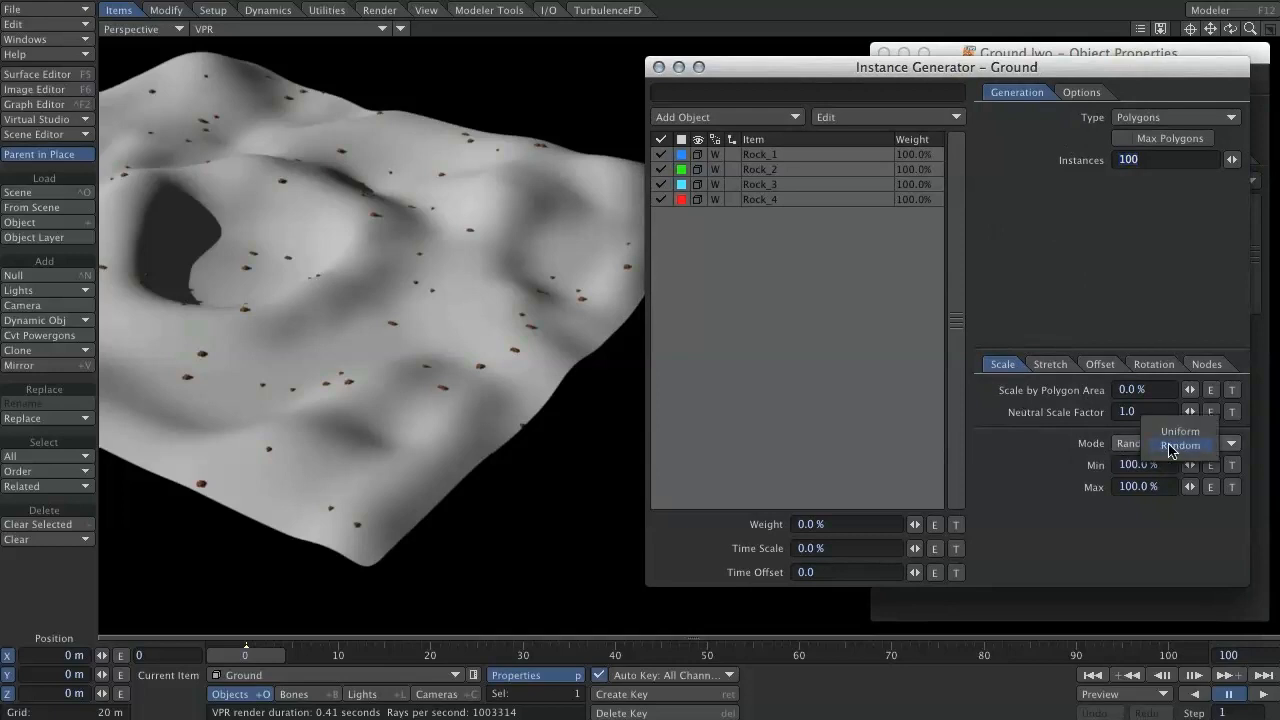
{"action": "left_click", "coordinate": [1172, 446]}
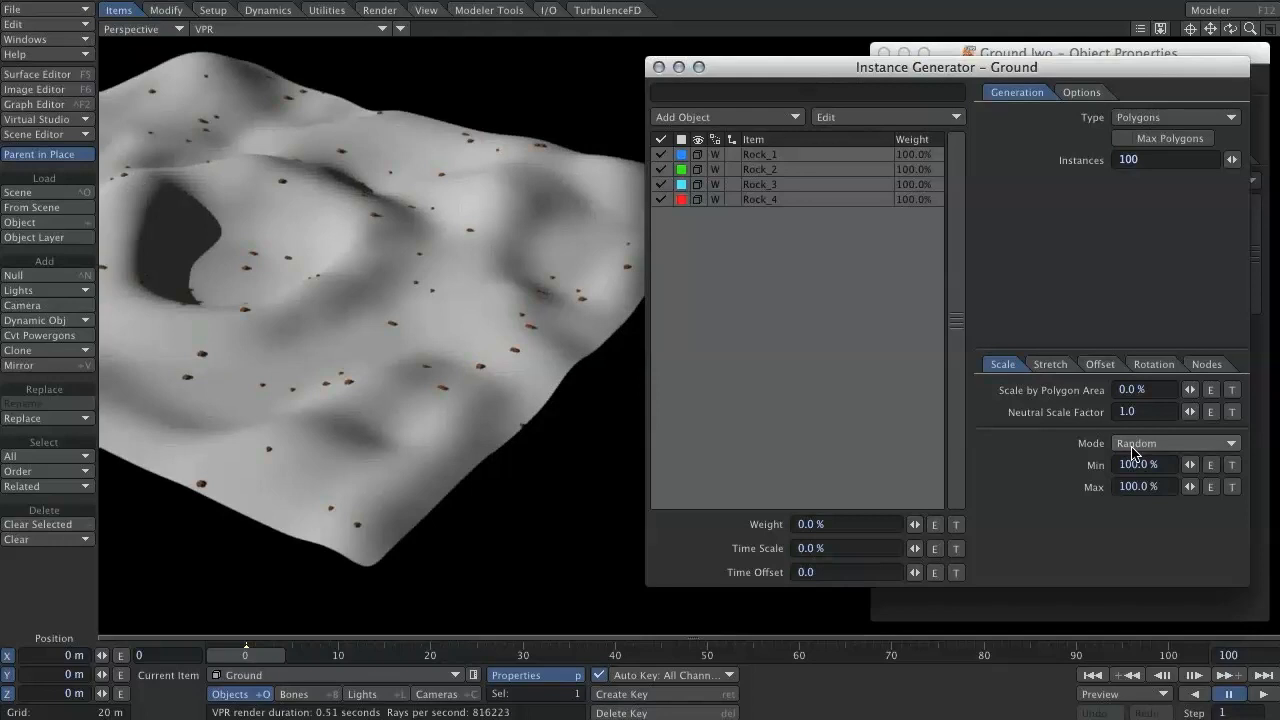
{"action": "left_click", "coordinate": [1145, 465]}
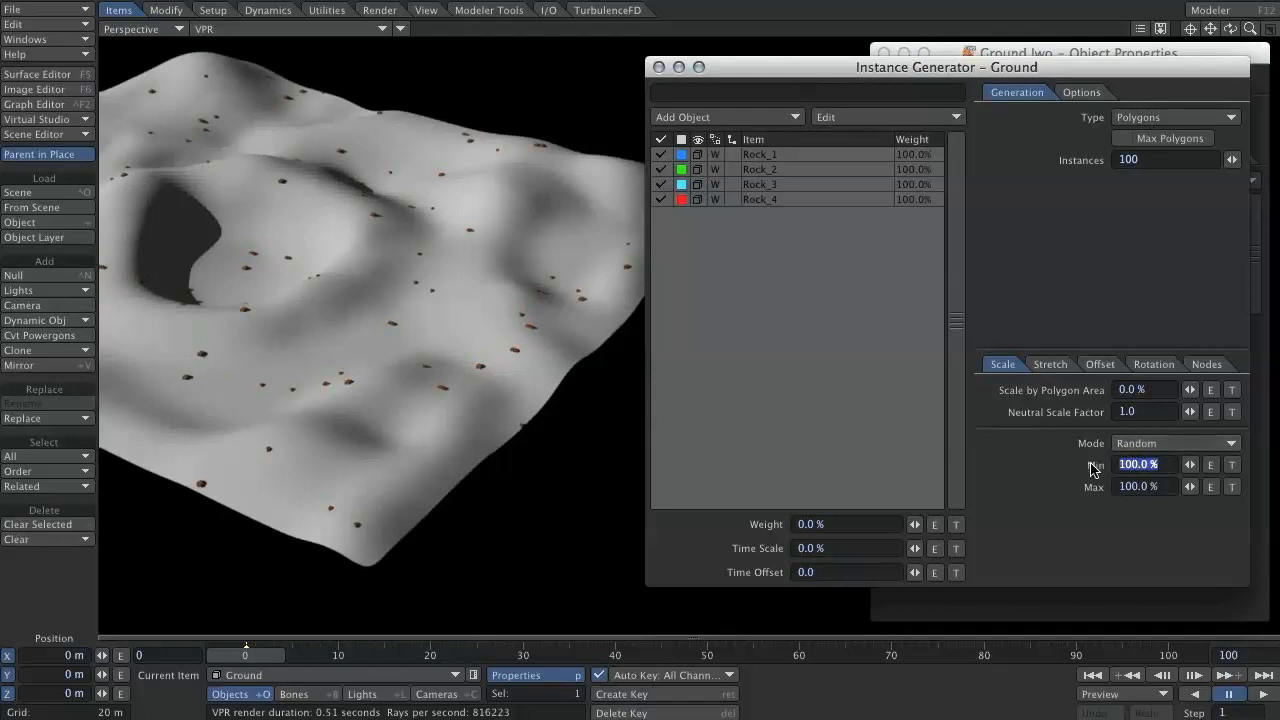
{"action": "type", "text": "20"}
{"action": "key", "text": "Tab"}
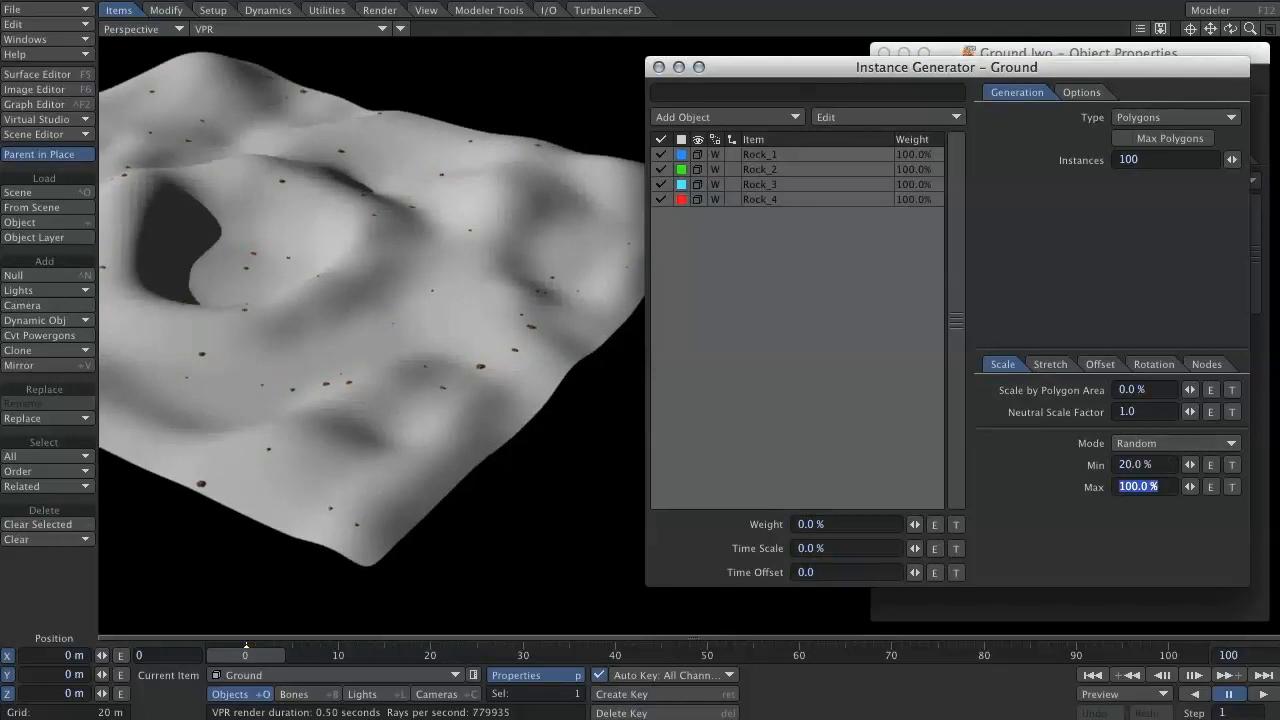
{"action": "type", "text": "200"}
{"action": "key", "text": "Tab"}
{"action": "left_click", "coordinate": [562, 380]}
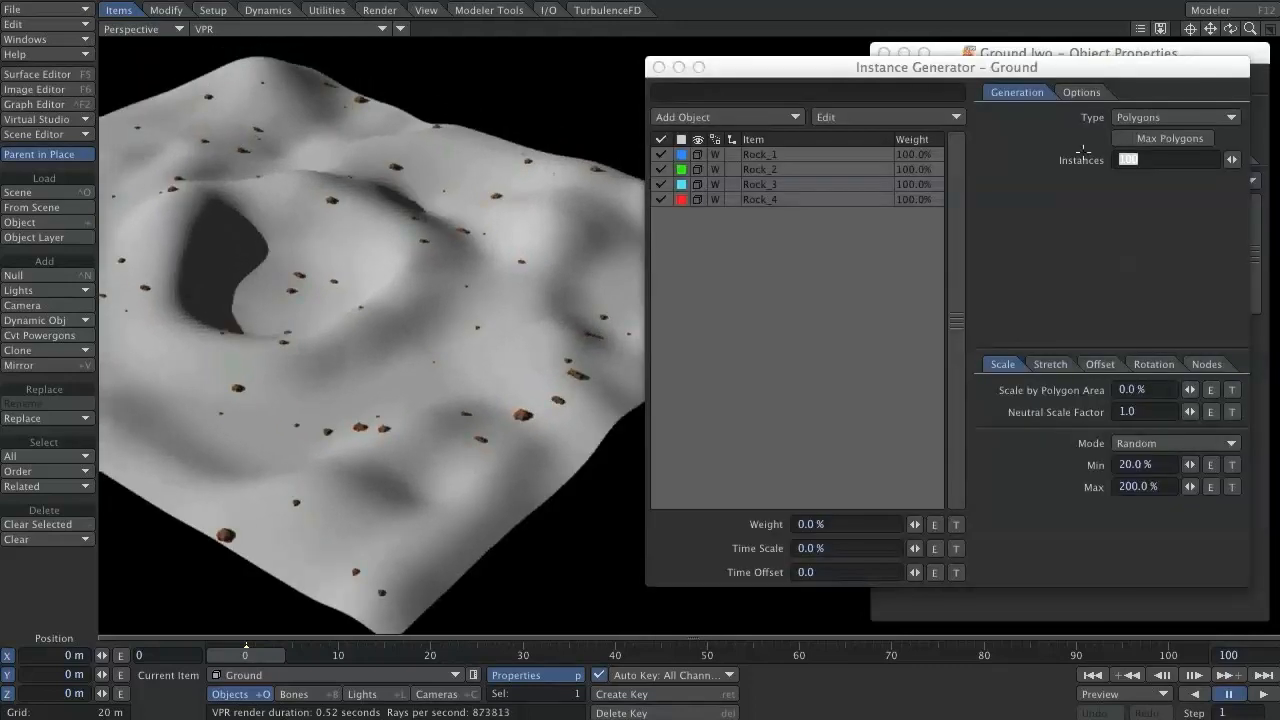
Step: Set the number of rock instances to 500 and change the viewport display to Textured Shaded Solid Wireframe
{"action": "left_click", "coordinate": [1154, 162]}
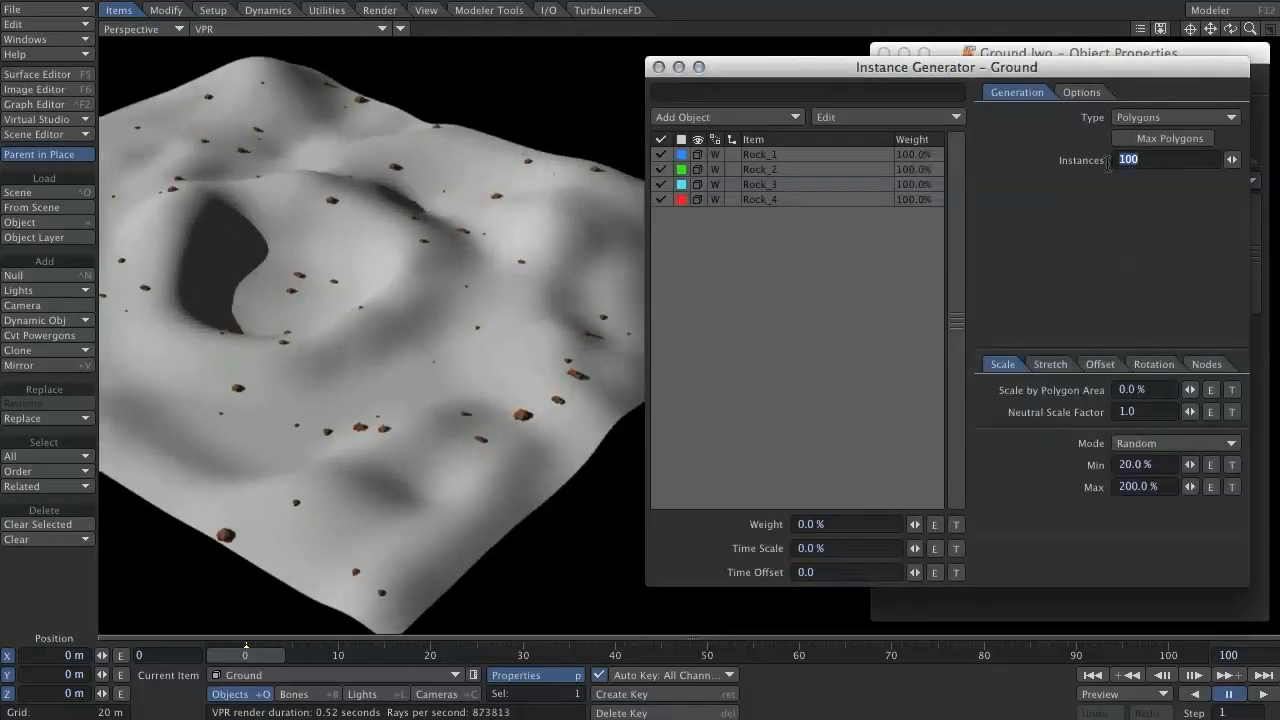
{"action": "type", "text": "500"}
{"action": "key", "text": "Tab"}
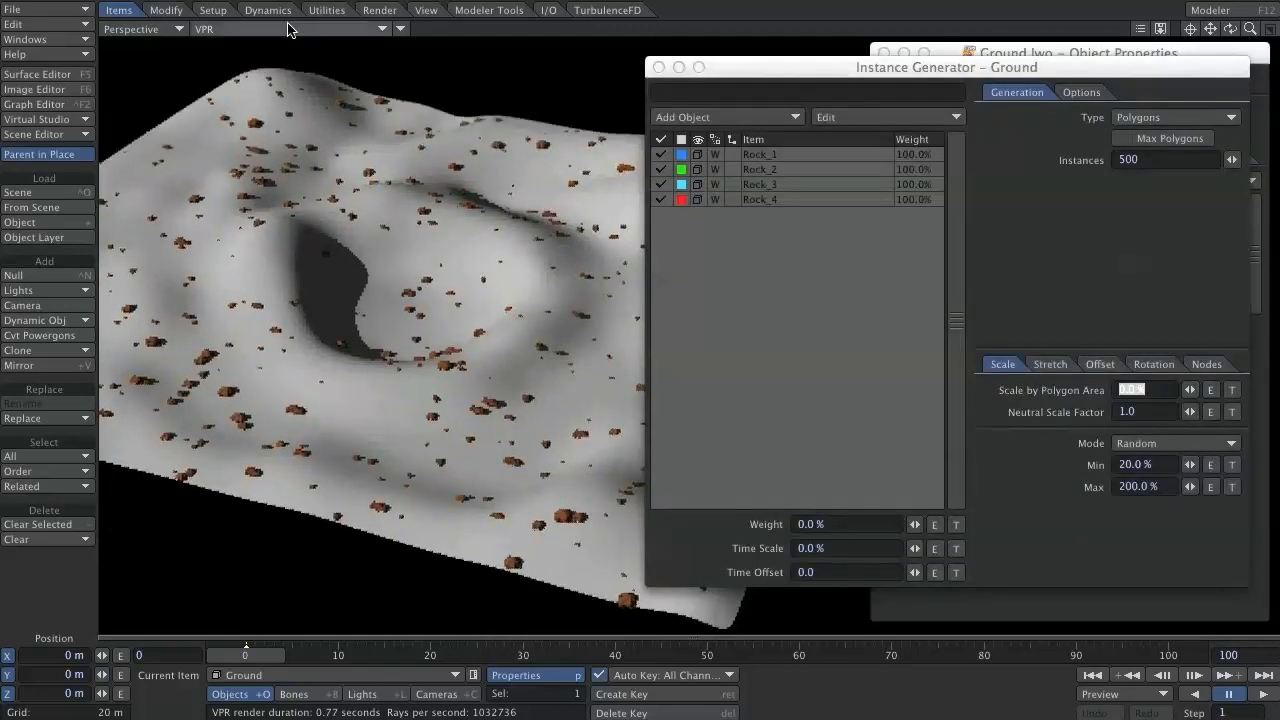
{"action": "left_click", "coordinate": [290, 29]}
{"action": "left_click", "coordinate": [290, 13]}
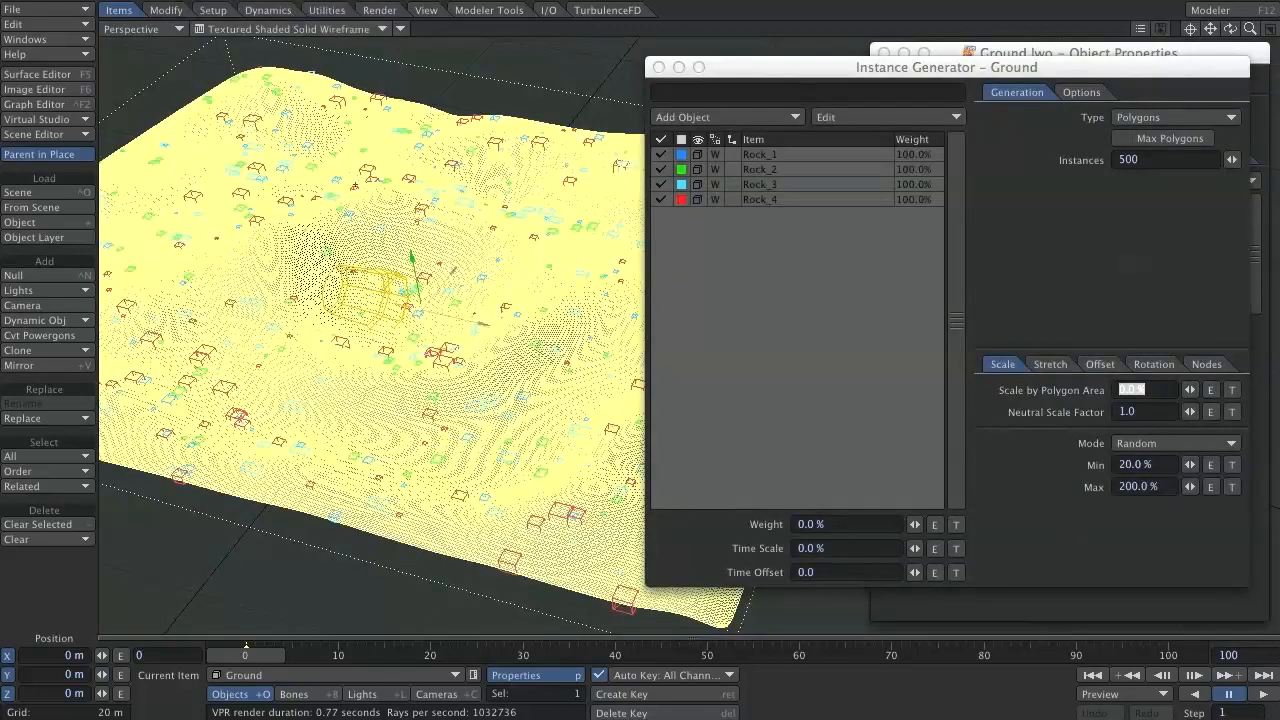
Step: Display the viewport as Textured Shaded Solid and set the random stretch maximum to 20% on X, Y and Z
{"action": "left_click", "coordinate": [312, 30]}
{"action": "left_click", "coordinate": [300, 16]}
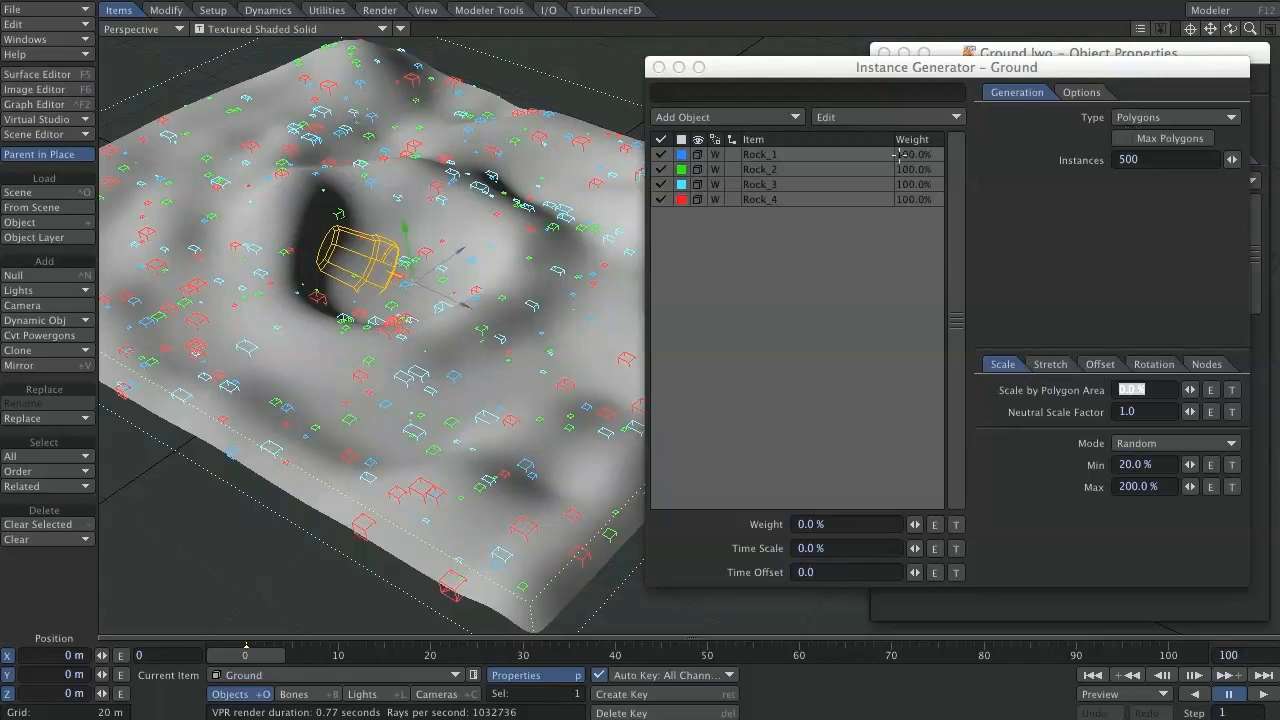
{"action": "left_click", "coordinate": [1055, 366]}
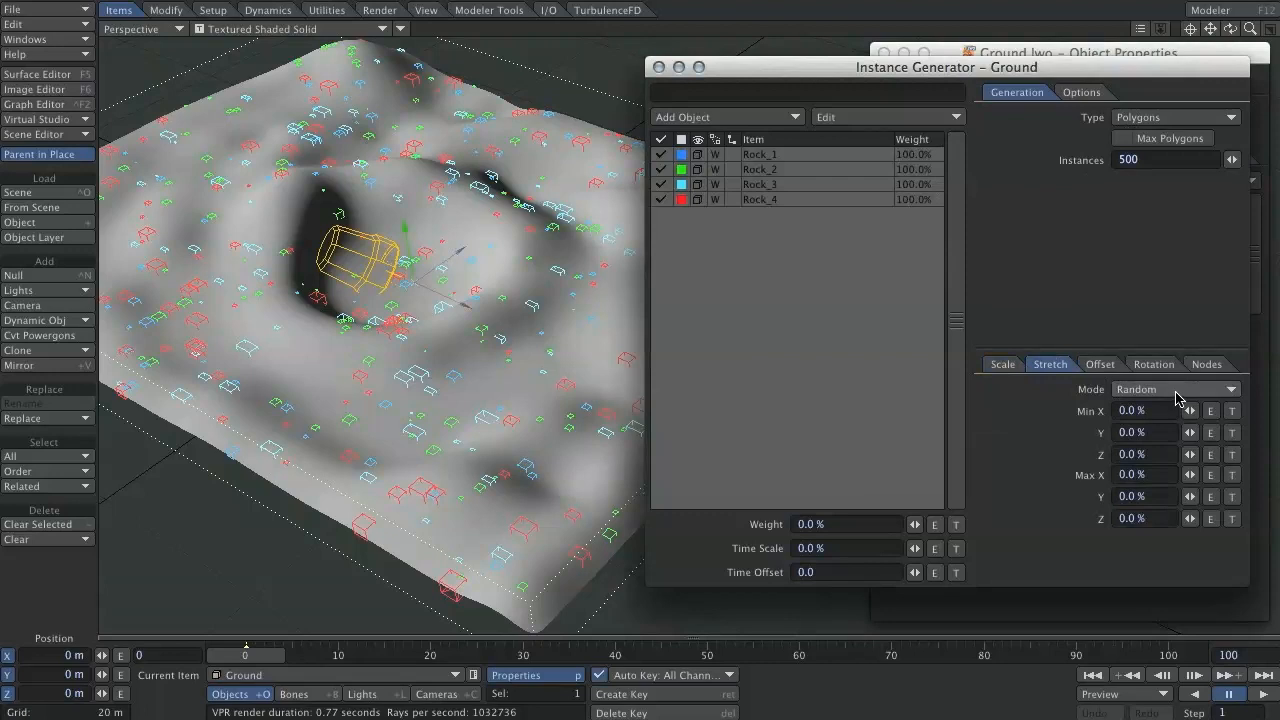
{"action": "left_click", "coordinate": [1115, 410]}
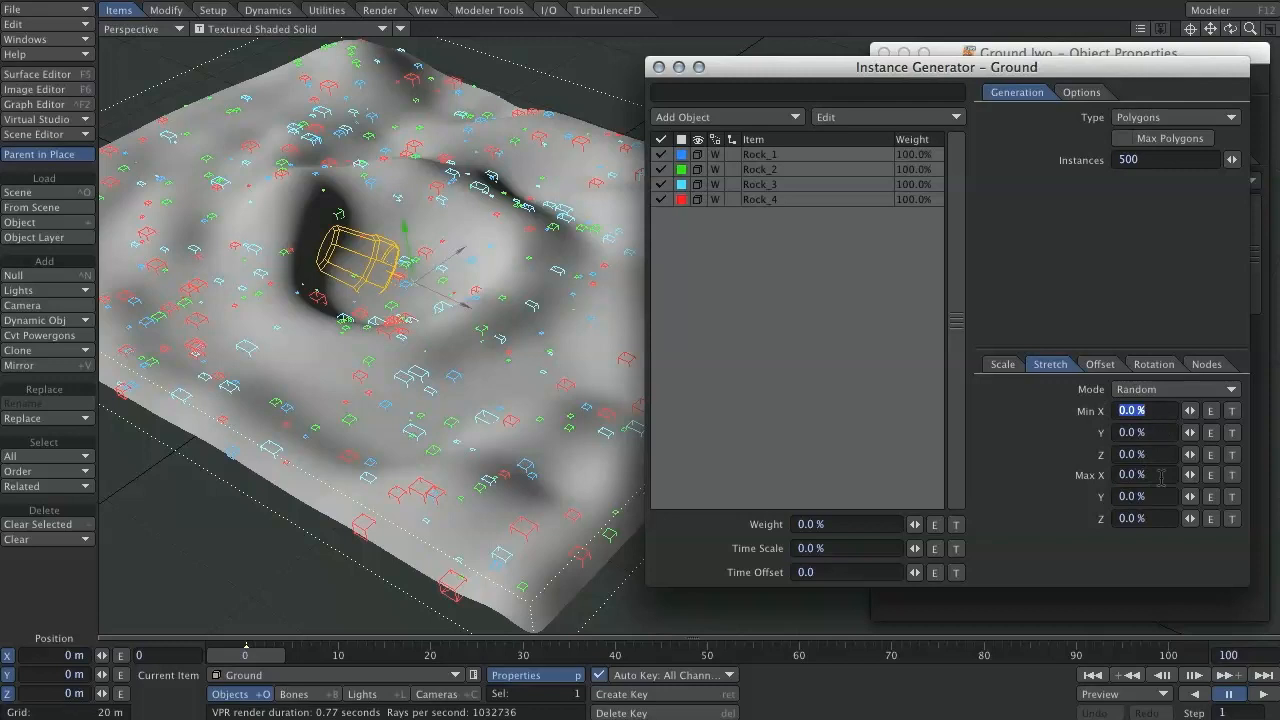
{"action": "left_click", "coordinate": [1162, 476]}
{"action": "type", "text": "20"}
{"action": "key", "text": "Tab"}
{"action": "type", "text": "20"}
{"action": "key", "text": "Tab"}
{"action": "type", "text": "20"}
{"action": "key", "text": "Tab"}
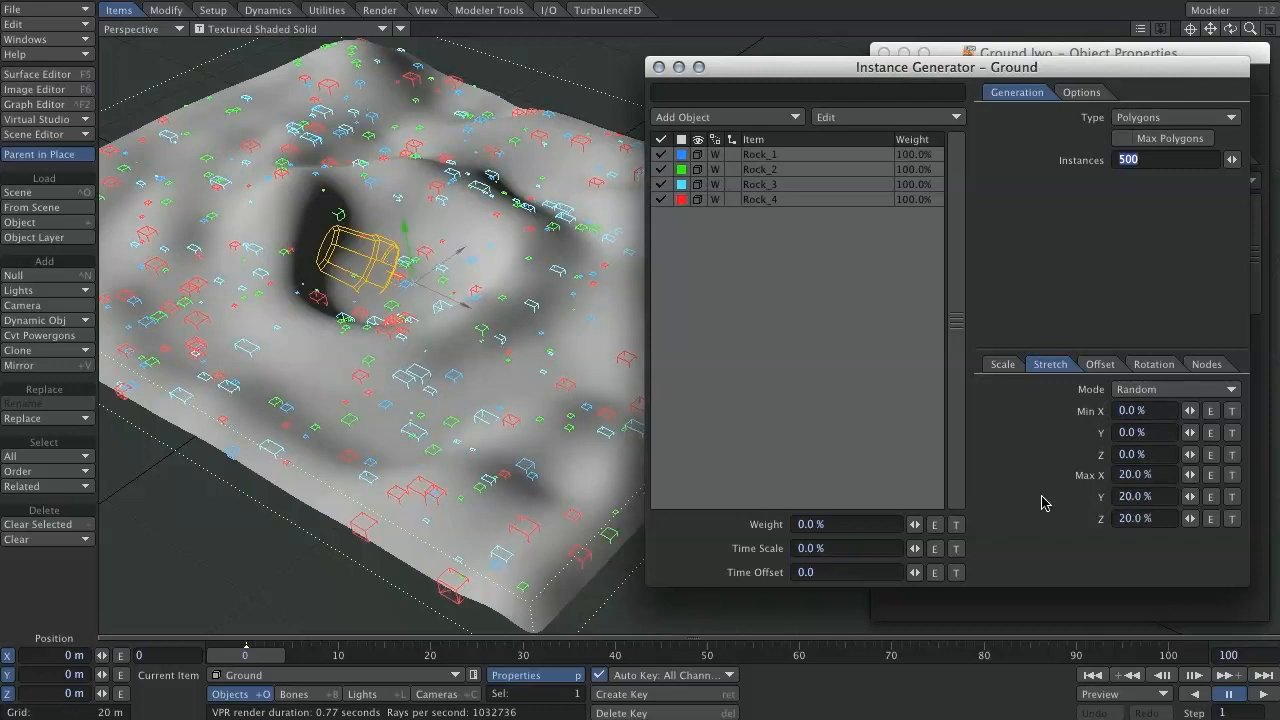
Step: Set the random stretch minimum of the instances to -20% on X, Y and Z
{"action": "left_click", "coordinate": [1151, 416]}
{"action": "type", "text": "-20"}
{"action": "key", "text": "Tab"}
{"action": "type", "text": "-502"}
{"action": "key", "text": "Tab"}
{"action": "type", "text": "-20"}
{"action": "key", "text": "Tab"}
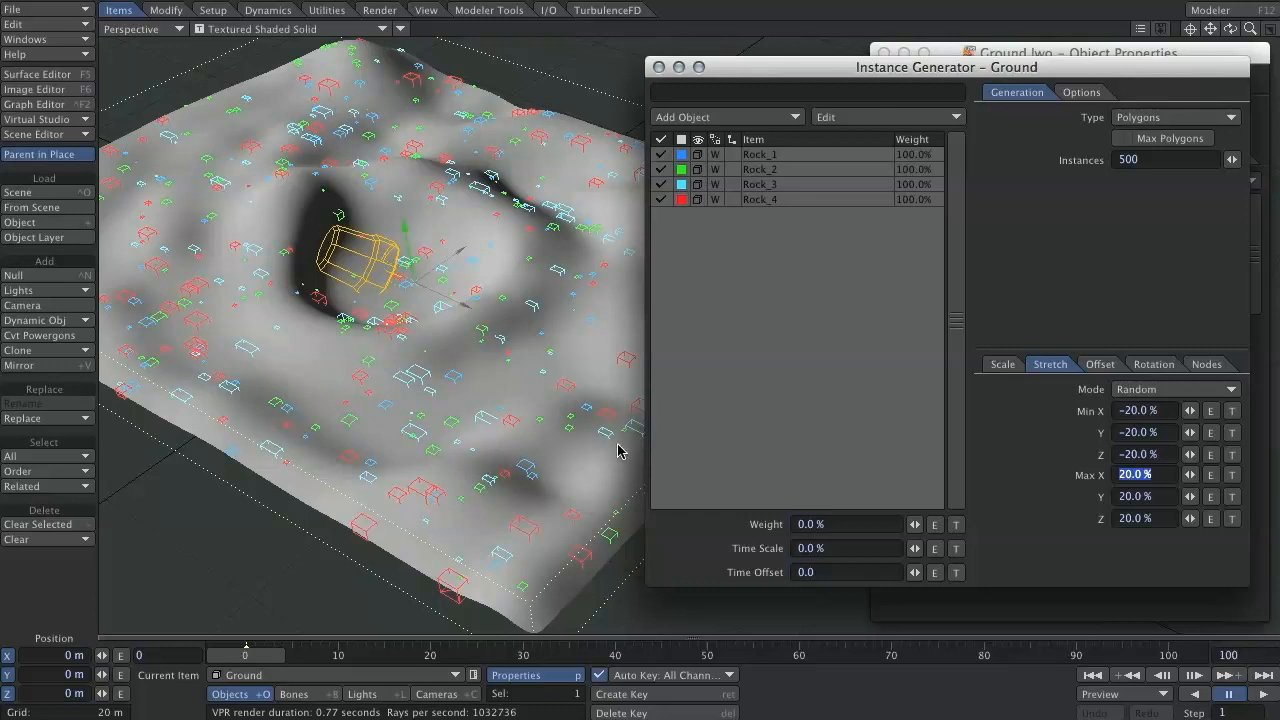
Step: Set the random offset of the instances on Y to a minimum of -100 mm and a maximum of 100 mm
{"action": "left_click", "coordinate": [1102, 366]}
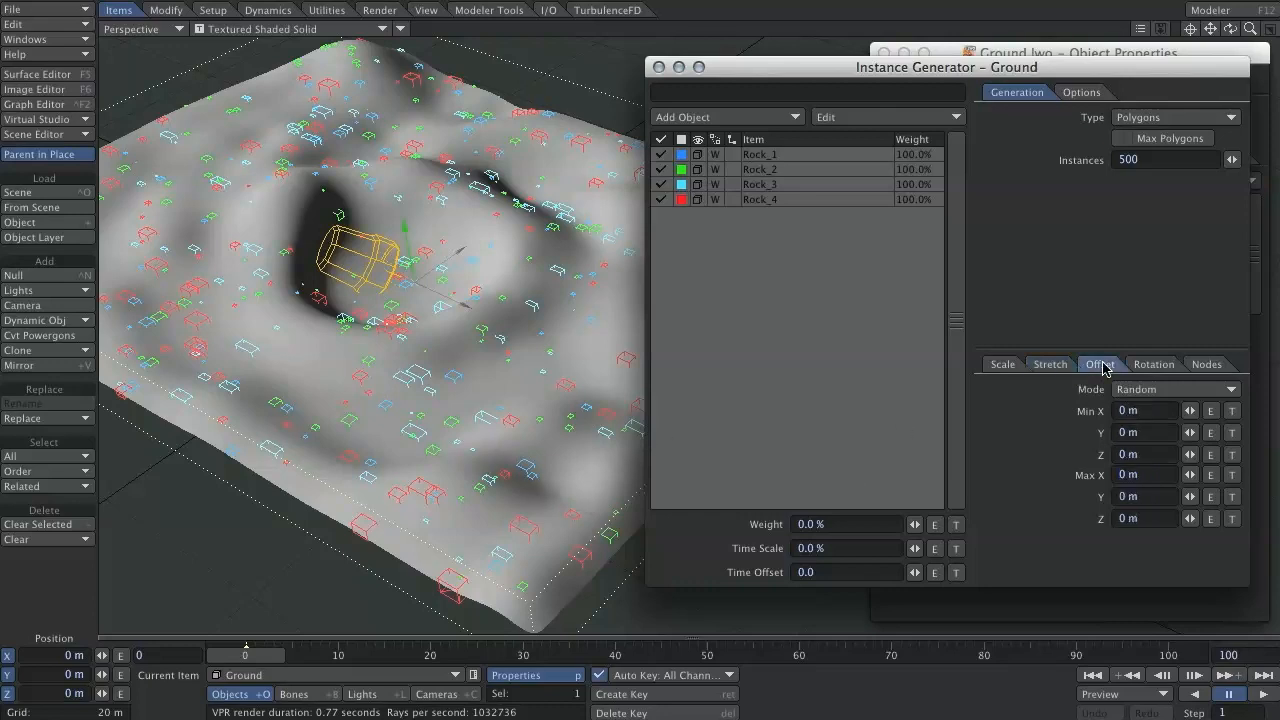
{"action": "left_click", "coordinate": [1153, 496]}
{"action": "left_click", "coordinate": [1150, 432]}
{"action": "type", "text": "-.01"}
{"action": "key", "text": "Tab"}
{"action": "left_click", "coordinate": [1137, 432]}
{"action": "key", "text": "BackSpace"}
{"action": "type", "text": "00"}
{"action": "key", "text": "Tab"}
{"action": "left_click", "coordinate": [1140, 496]}
{"action": "type", "text": "1"}
{"action": "key", "text": "Tab"}
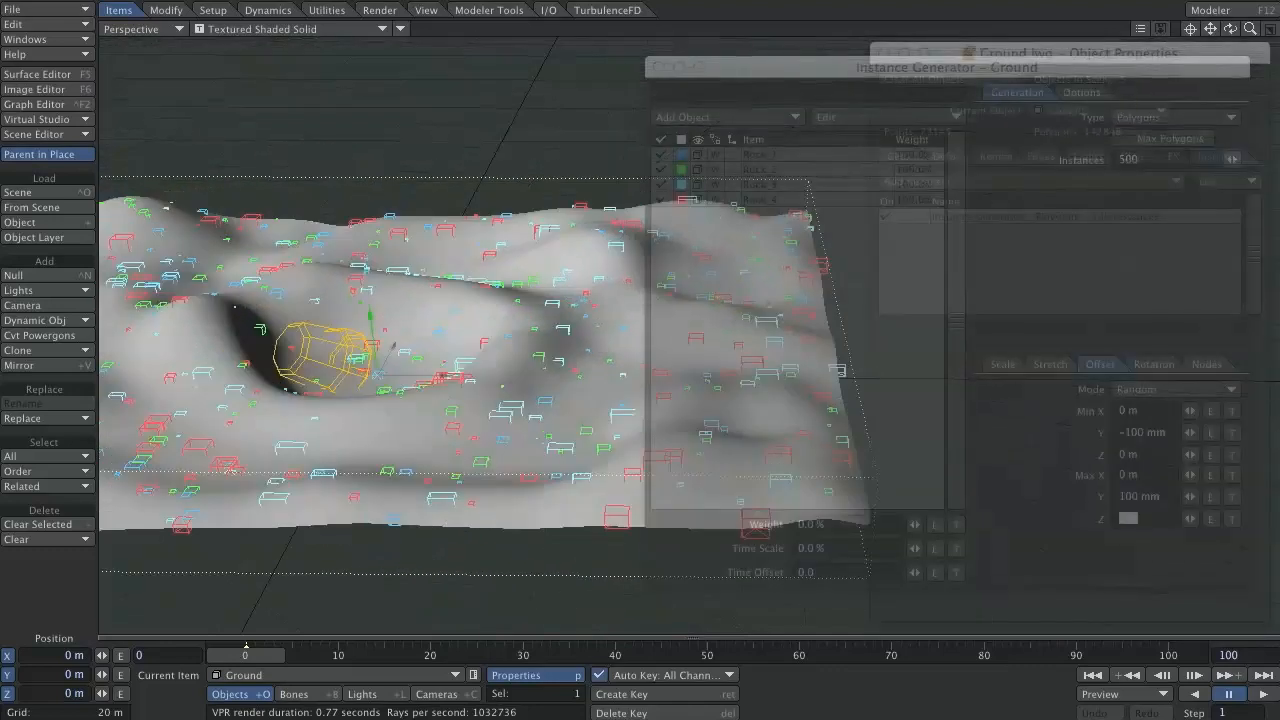
Step: Set the random rotation maximum of the instances to 360° for heading, pitch and bank
{"action": "left_click", "coordinate": [1155, 364]}
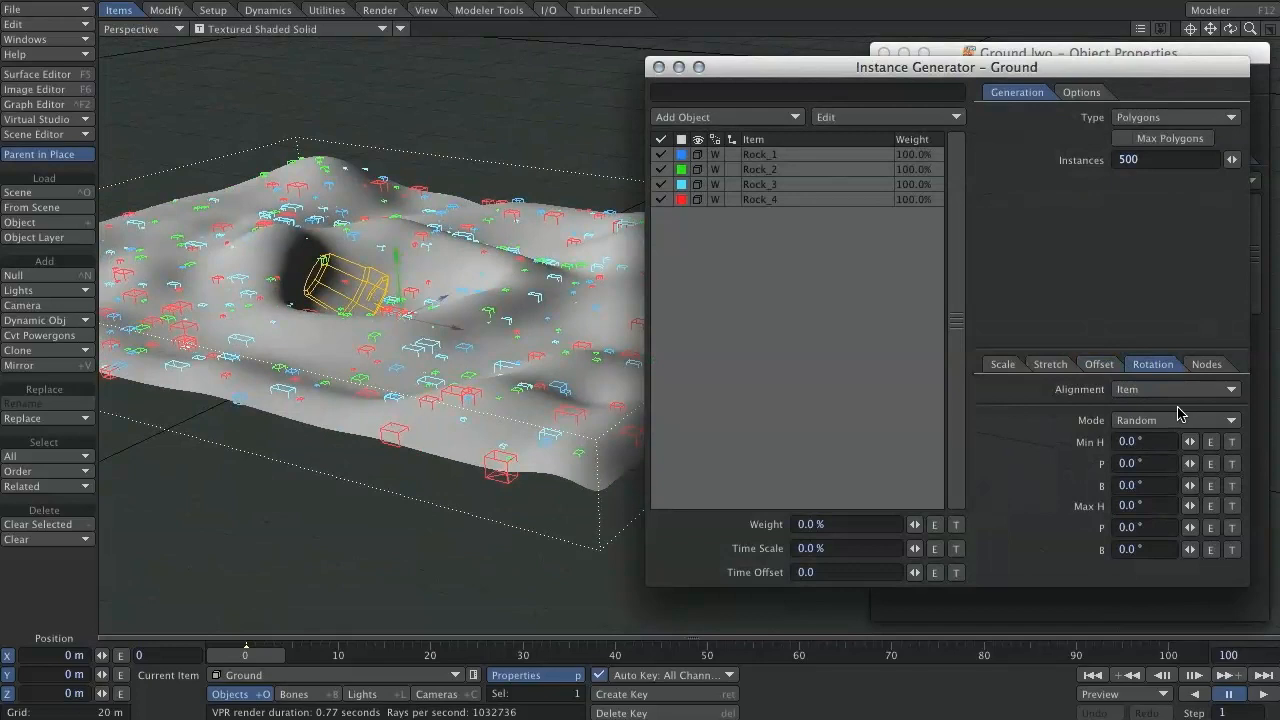
{"action": "left_click", "coordinate": [1122, 506]}
{"action": "type", "text": "360"}
{"action": "key", "text": "Tab"}
{"action": "type", "text": "360"}
{"action": "key", "text": "Tab"}
{"action": "type", "text": "360"}
{"action": "key", "text": "Tab"}
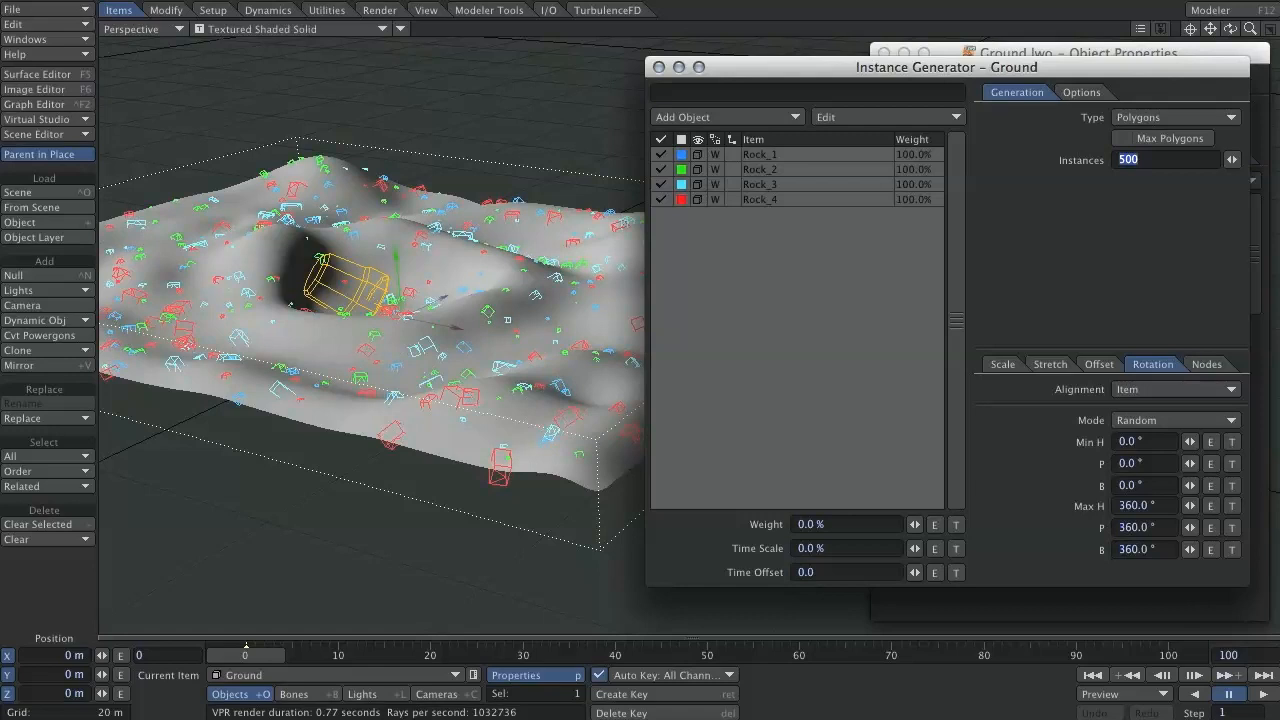
Step: Switch the viewport to VPR to inspect the randomly rotated rocks, and shift the Instance Generator window slightly aside
{"action": "left_click", "coordinate": [369, 29]}
{"action": "left_click", "coordinate": [366, 57]}
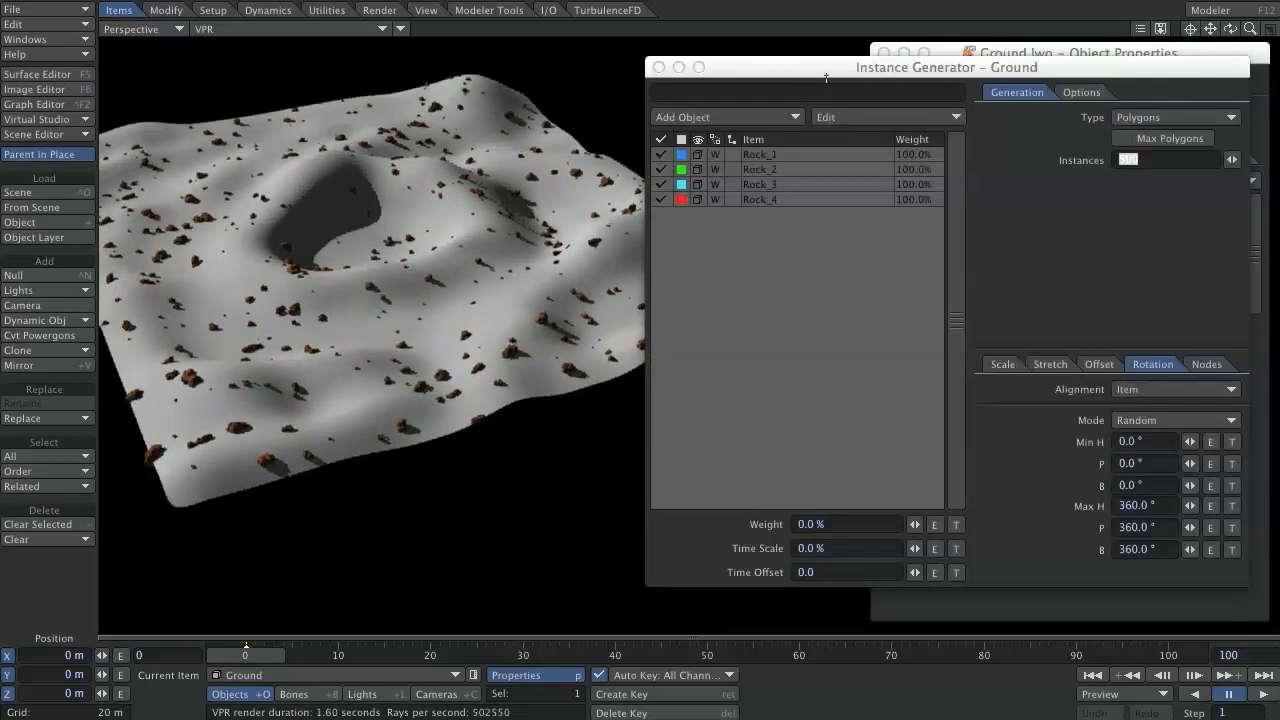
{"action": "left_click_drag", "start_coordinate": [828, 81], "coordinate": [837, 79]}
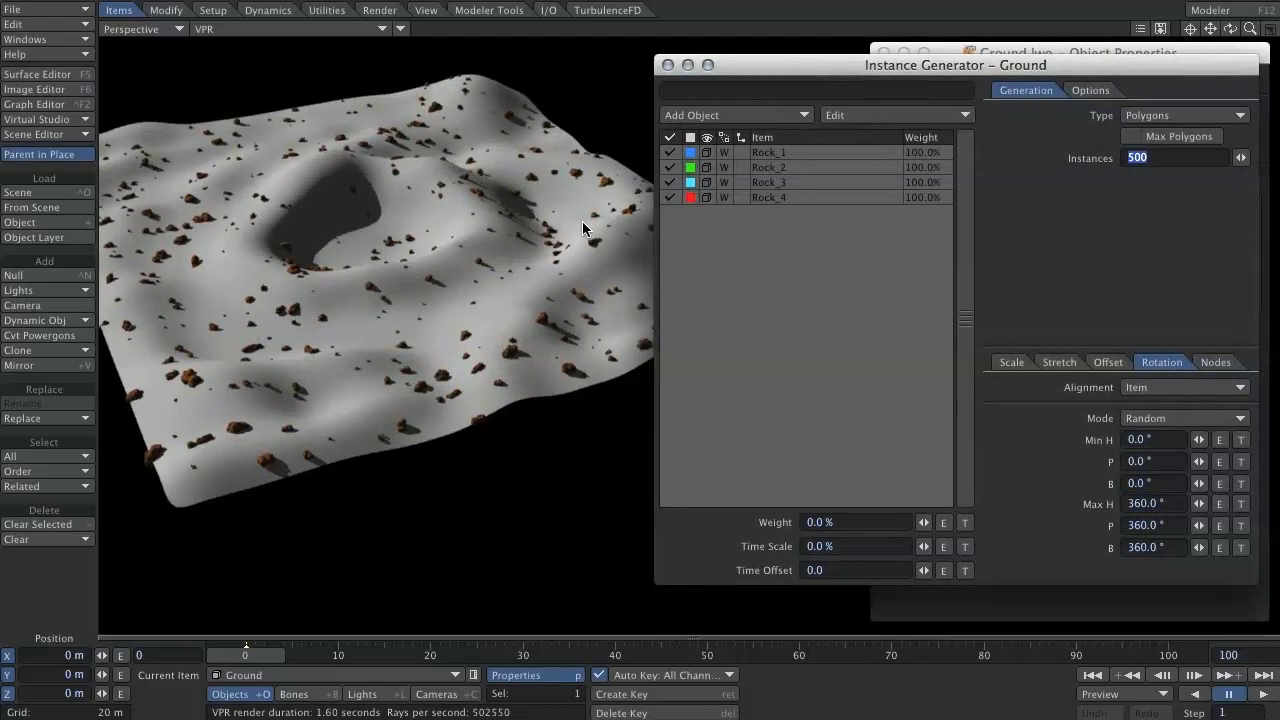
Step: Change the generation type to Surface and restrict the instances to the Ground surface
{"action": "left_click", "coordinate": [1140, 116]}
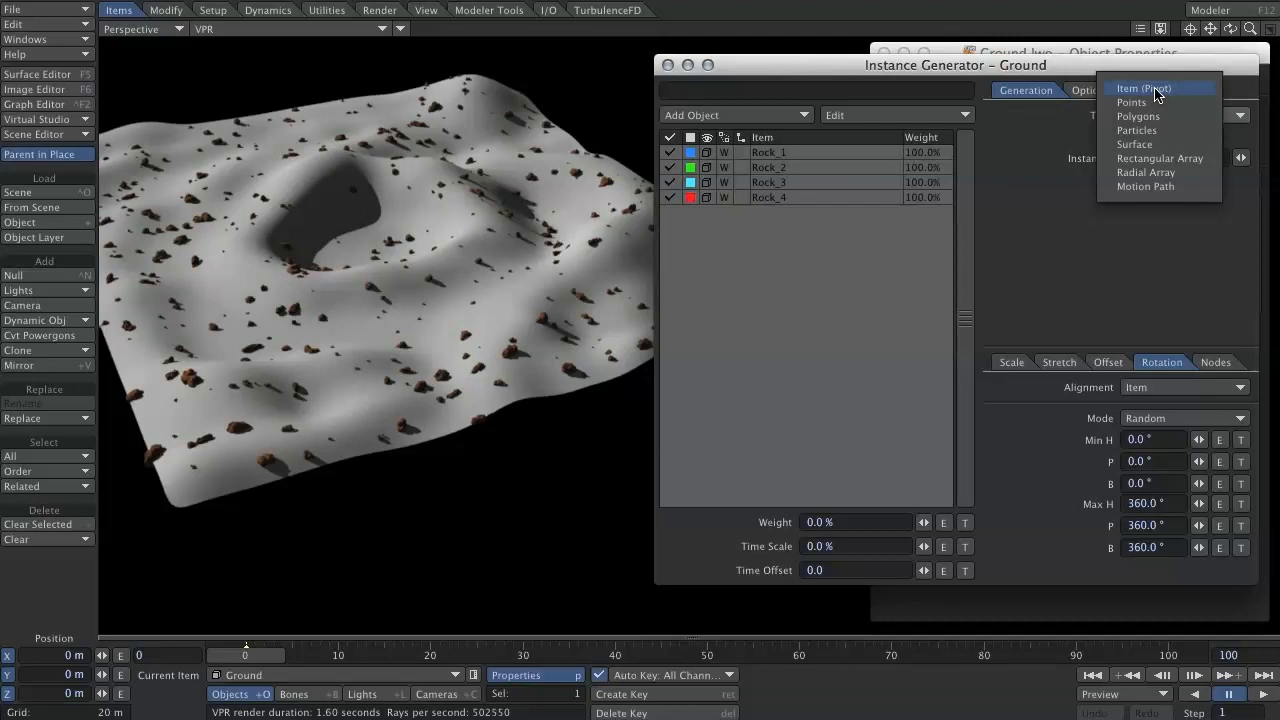
{"action": "left_click", "coordinate": [1176, 144]}
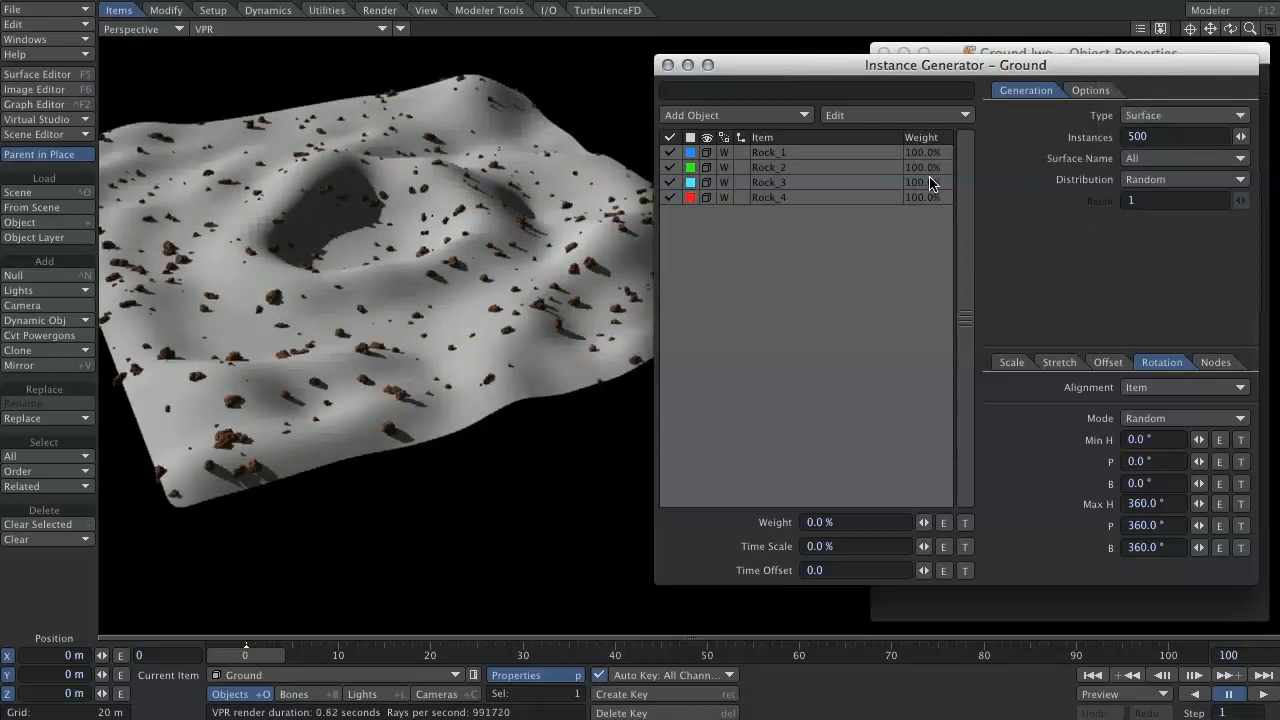
{"action": "left_click", "coordinate": [1150, 161]}
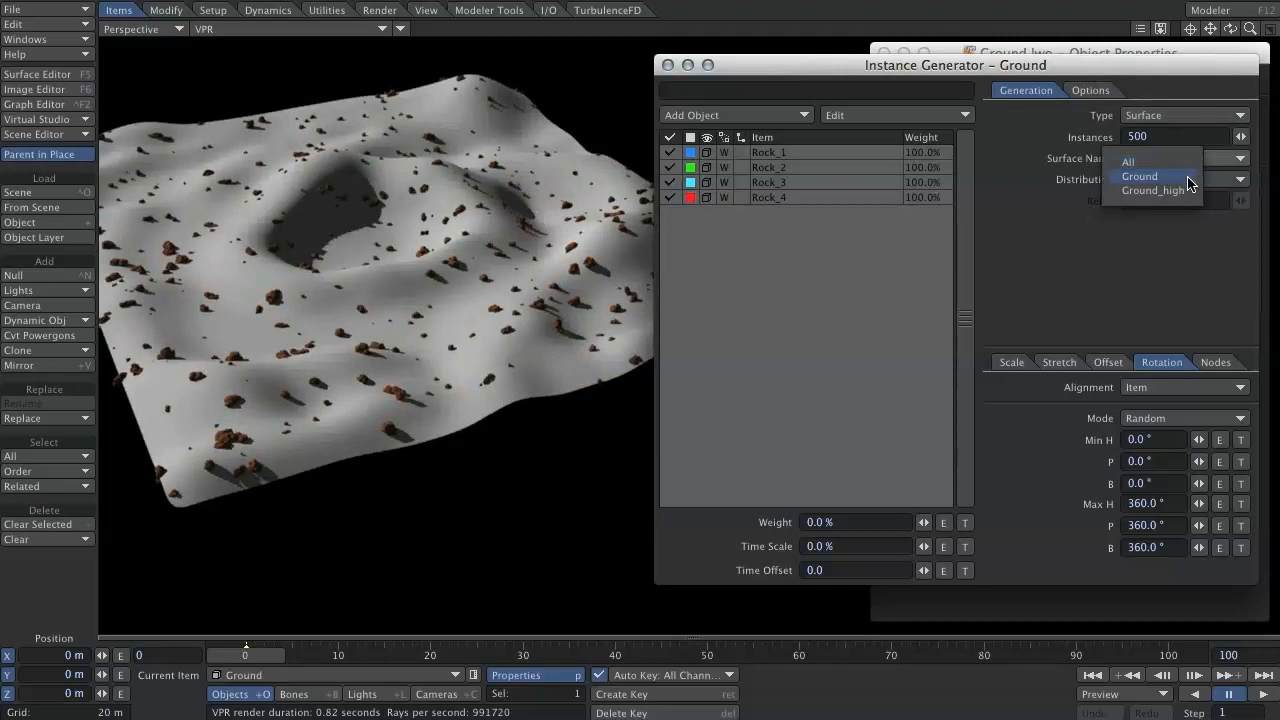
{"action": "left_click", "coordinate": [1186, 177]}
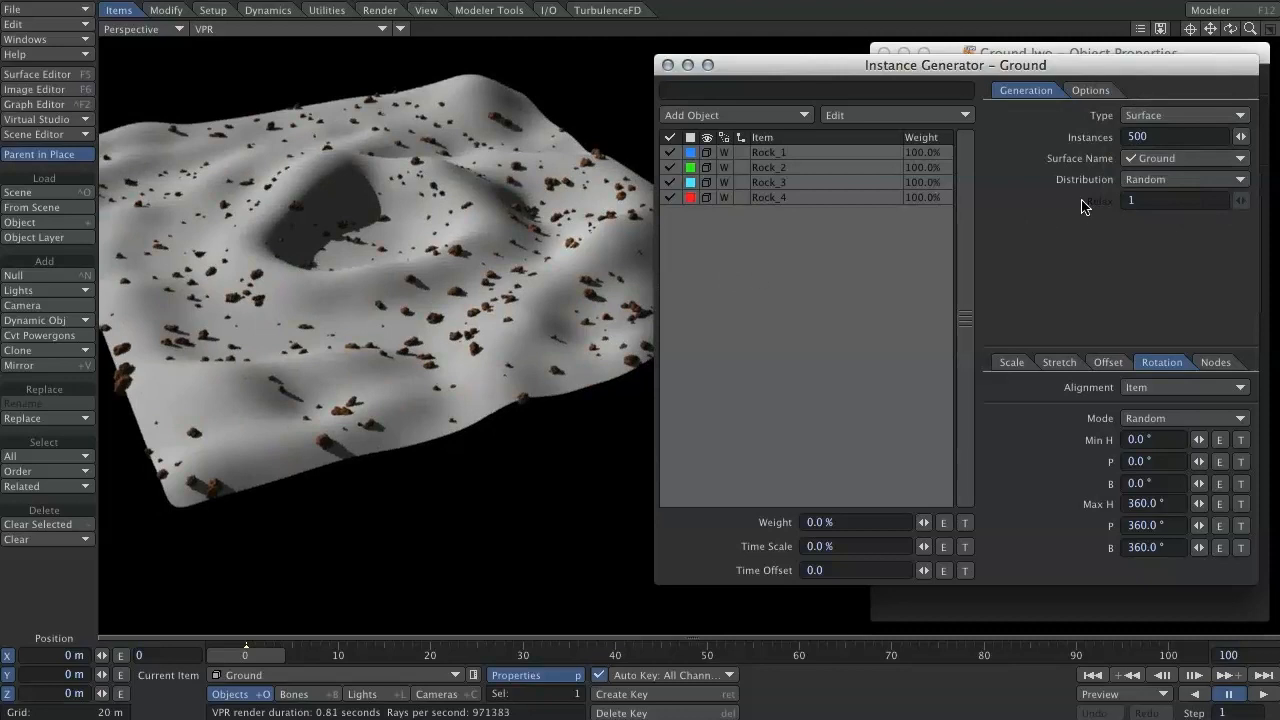
{"action": "left_click", "coordinate": [1158, 159]}
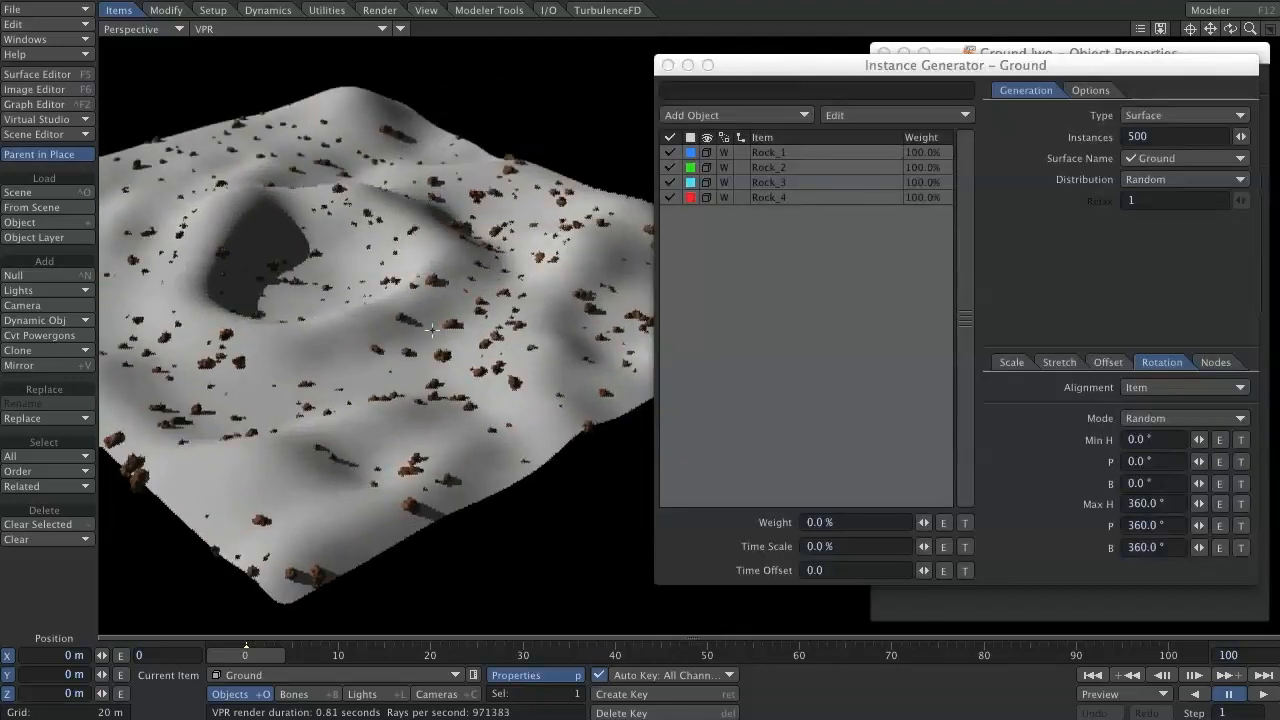
Step: Switch the viewport to Textured Shaded Solid and set the Rock_4 instance weight to 10%
{"action": "left_click", "coordinate": [763, 156]}
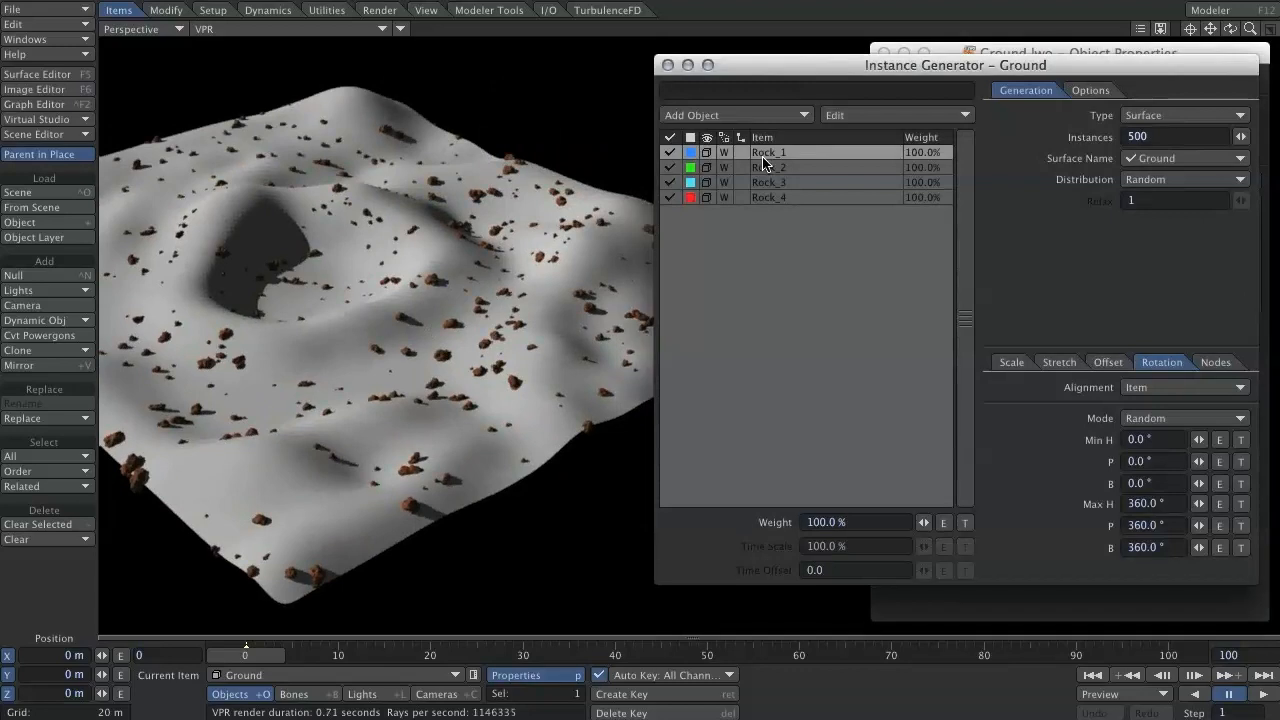
{"action": "left_click", "coordinate": [767, 168]}
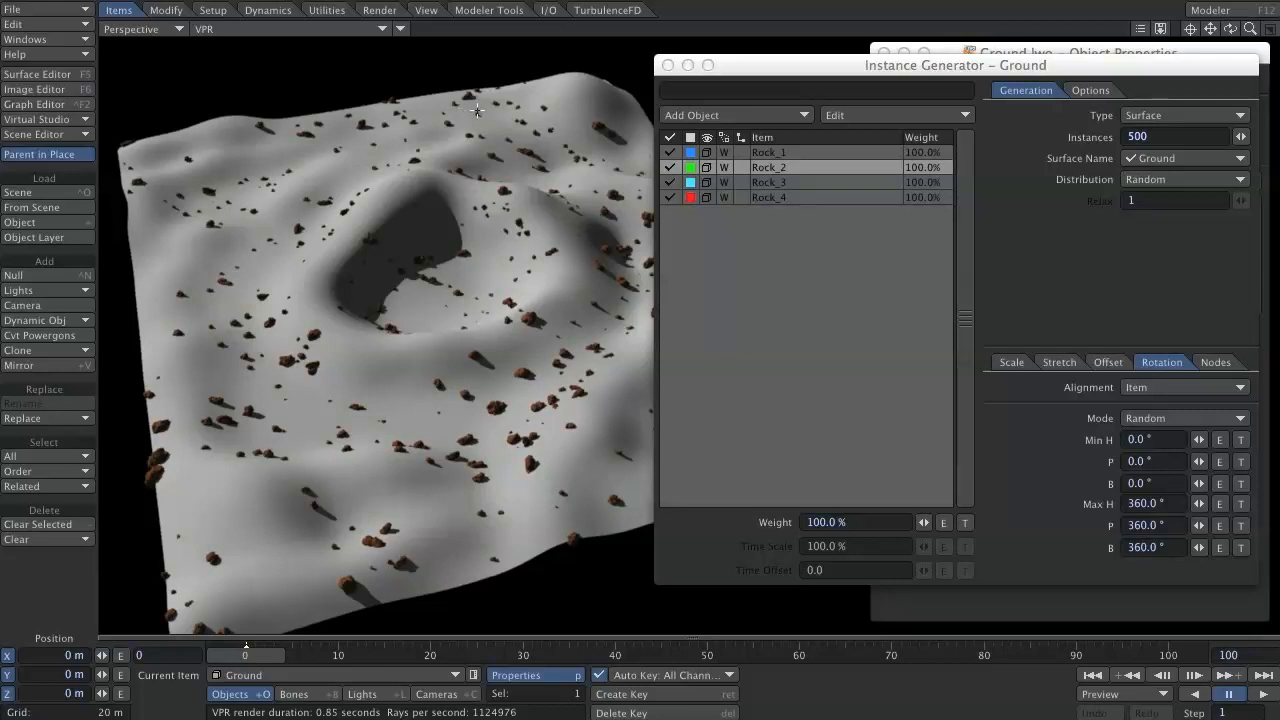
{"action": "left_click", "coordinate": [790, 152]}
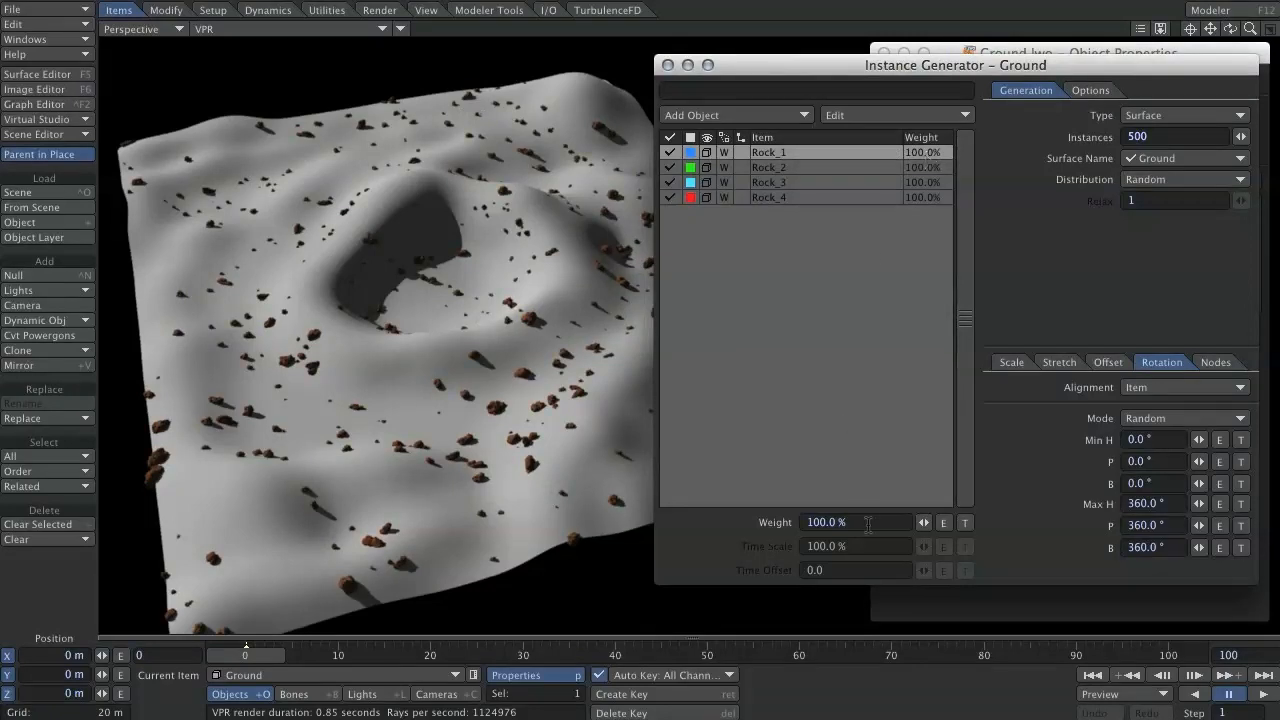
{"action": "left_click", "coordinate": [836, 198]}
{"action": "left_click", "coordinate": [285, 29]}
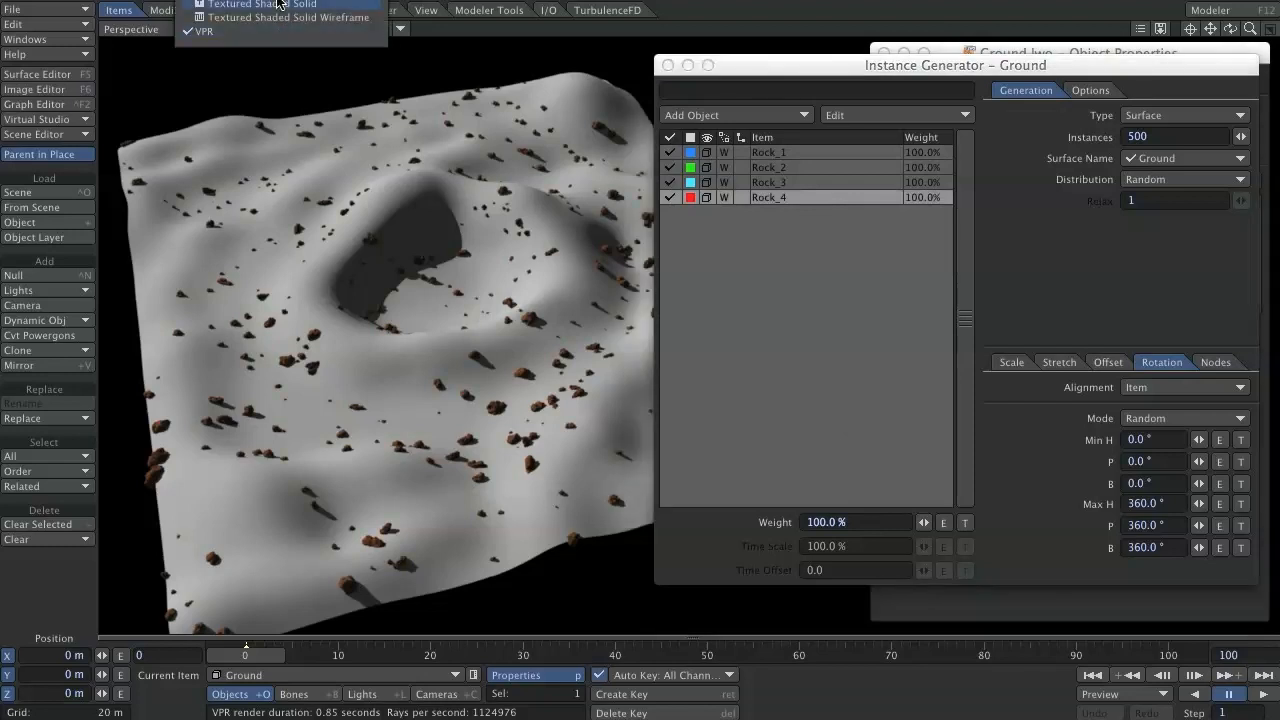
{"action": "left_click", "coordinate": [278, 5]}
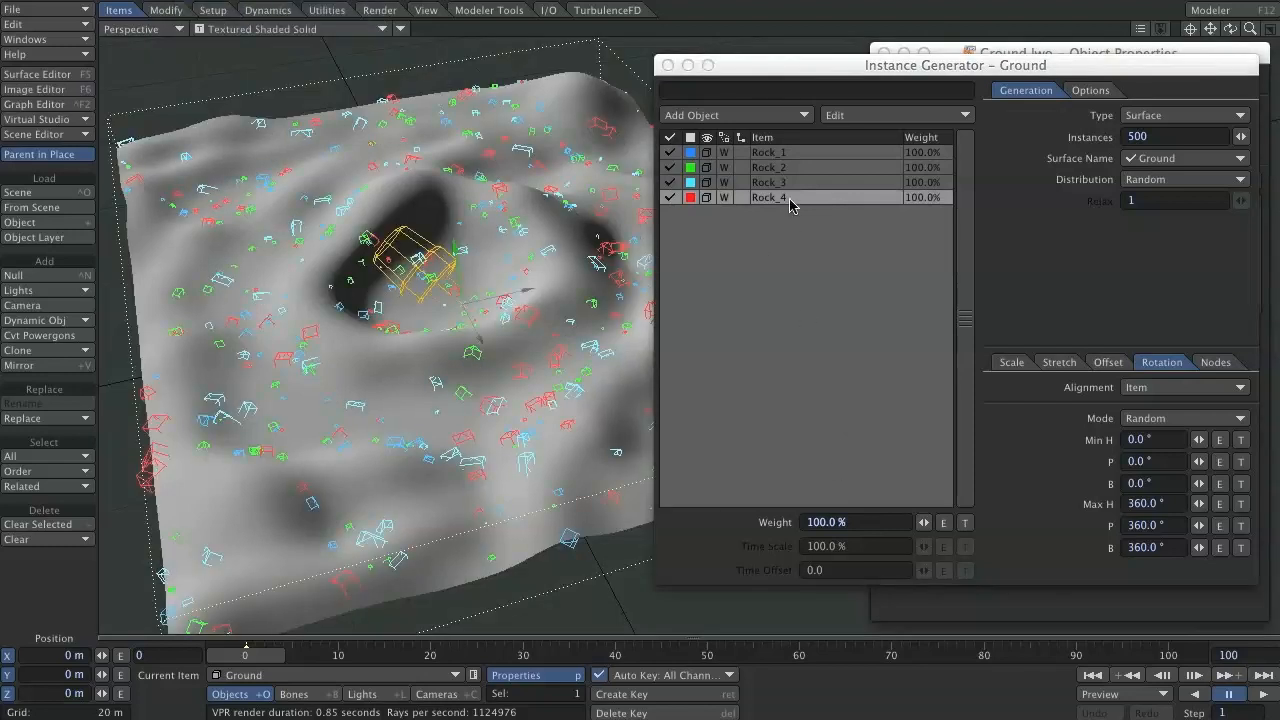
{"action": "left_click_drag", "start_coordinate": [862, 525], "coordinate": [806, 527]}
{"action": "type", "text": "10"}
{"action": "key", "text": "Return"}
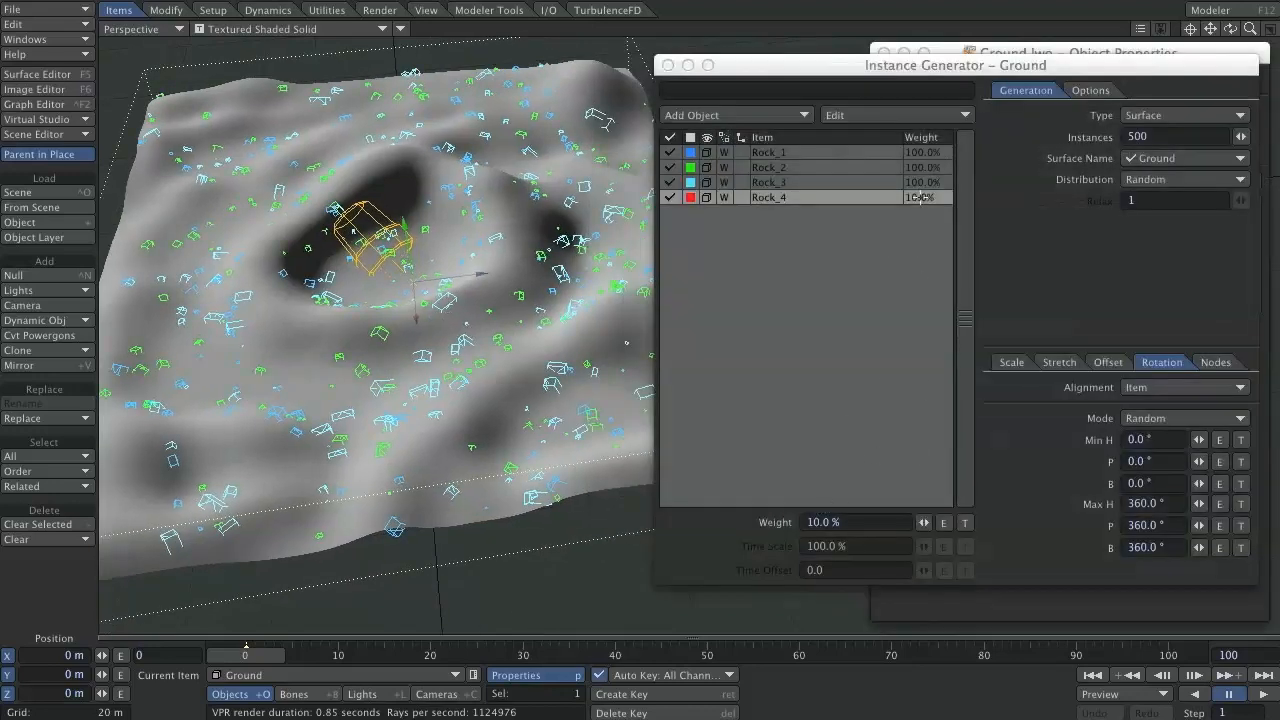
Step: Set the instance weights of Rock_1 and Rock_2 to 50% each
{"action": "left_click", "coordinate": [929, 153]}
{"action": "left_click_drag", "start_coordinate": [880, 516], "coordinate": [790, 517]}
{"action": "type", "text": "50"}
{"action": "key", "text": "Return"}
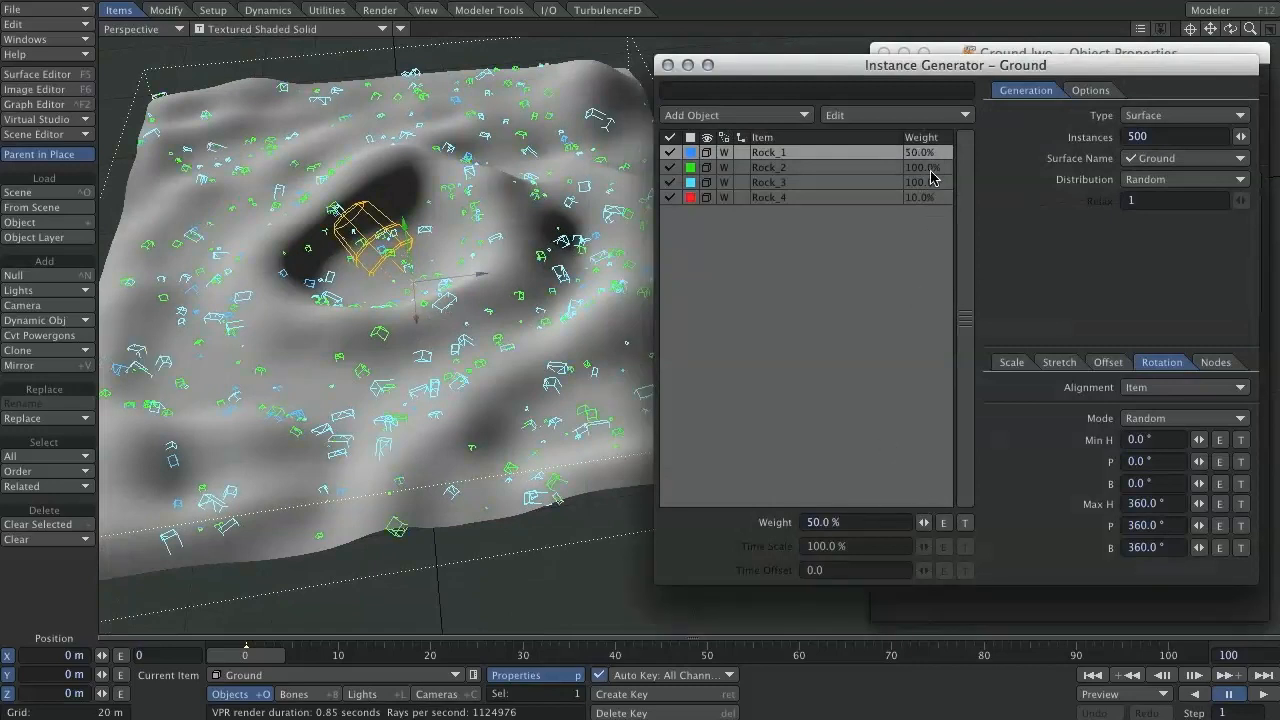
{"action": "left_click", "coordinate": [931, 167]}
{"action": "left_click_drag", "start_coordinate": [857, 517], "coordinate": [763, 519]}
{"action": "type", "text": "50"}
{"action": "key", "text": "Return"}
Step: Set the instance weights of Rock_3 and Rock_4 to 50% each
{"action": "left_click", "coordinate": [918, 183]}
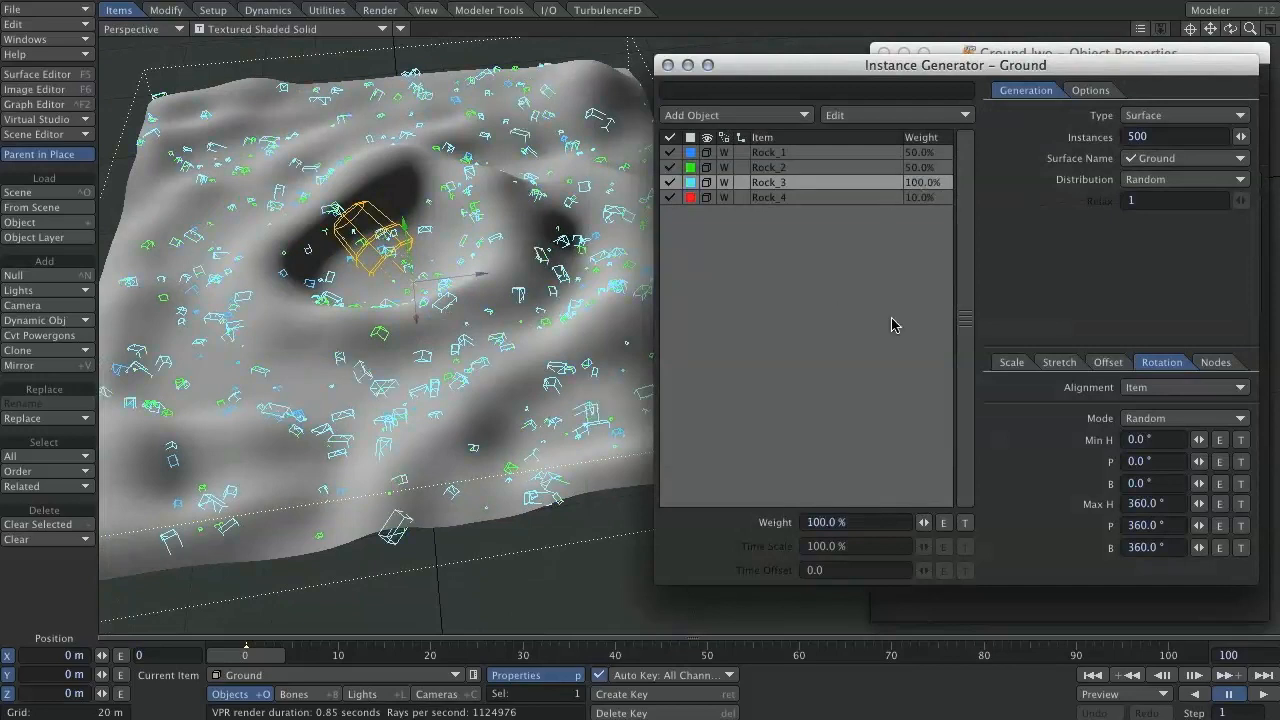
{"action": "left_click_drag", "start_coordinate": [857, 523], "coordinate": [800, 524]}
{"action": "type", "text": "50"}
{"action": "key", "text": "Return"}
{"action": "left_click", "coordinate": [943, 202]}
{"action": "left_click_drag", "start_coordinate": [855, 522], "coordinate": [750, 523]}
{"action": "type", "text": "50"}
{"action": "key", "text": "Return"}
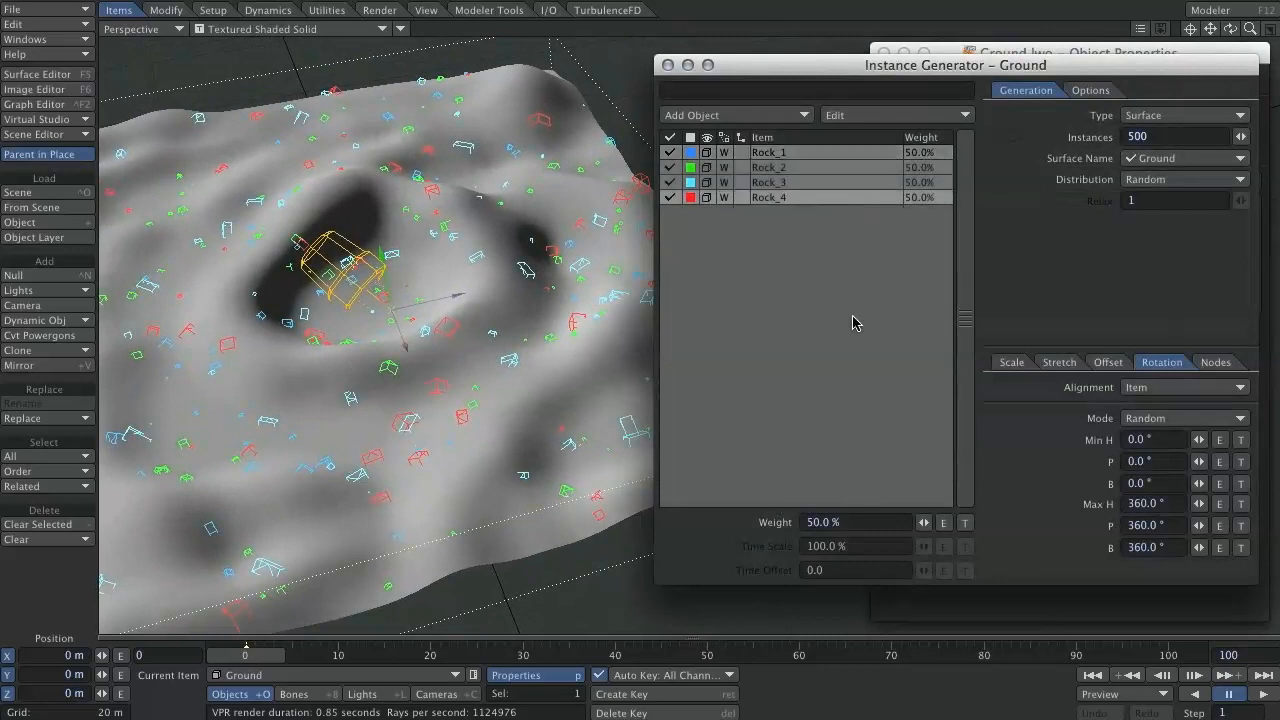
Step: Set the weight of all four rocks to 100% together and review the surface choices for the instances
{"action": "left_click", "coordinate": [860, 522]}
{"action": "type", "text": "100"}
{"action": "key", "text": "Return"}
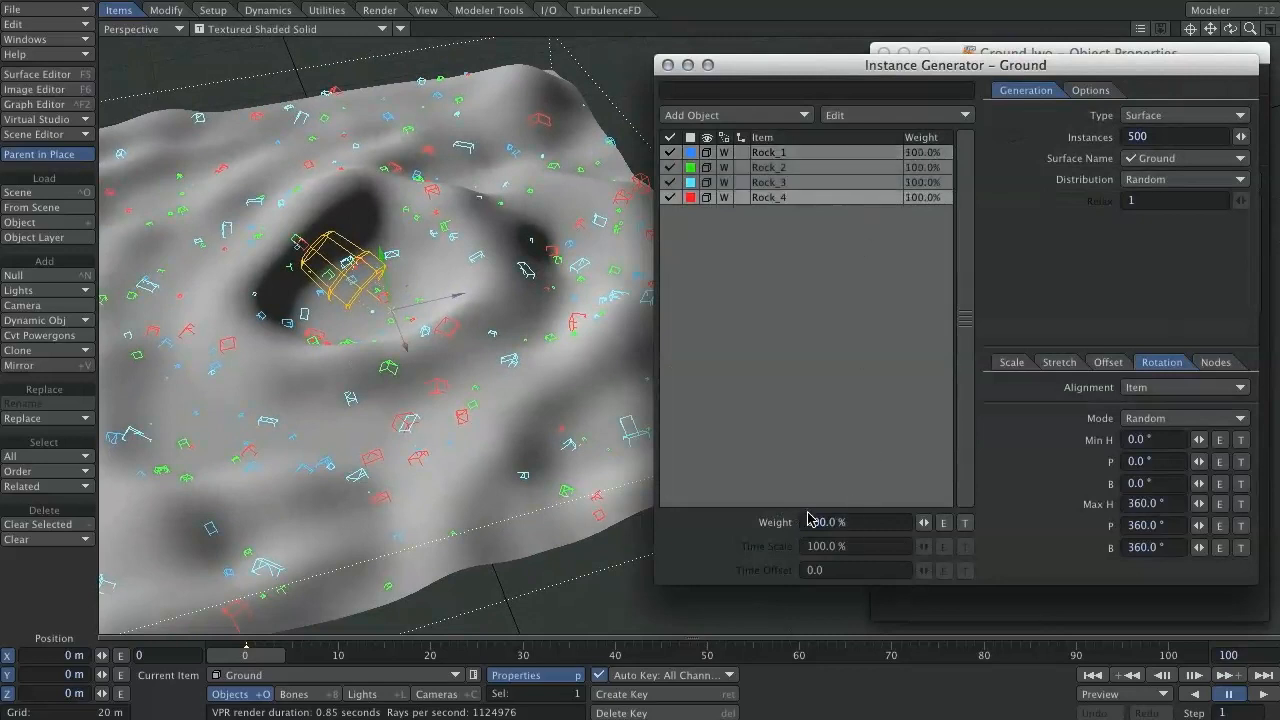
{"action": "left_click", "coordinate": [612, 412]}
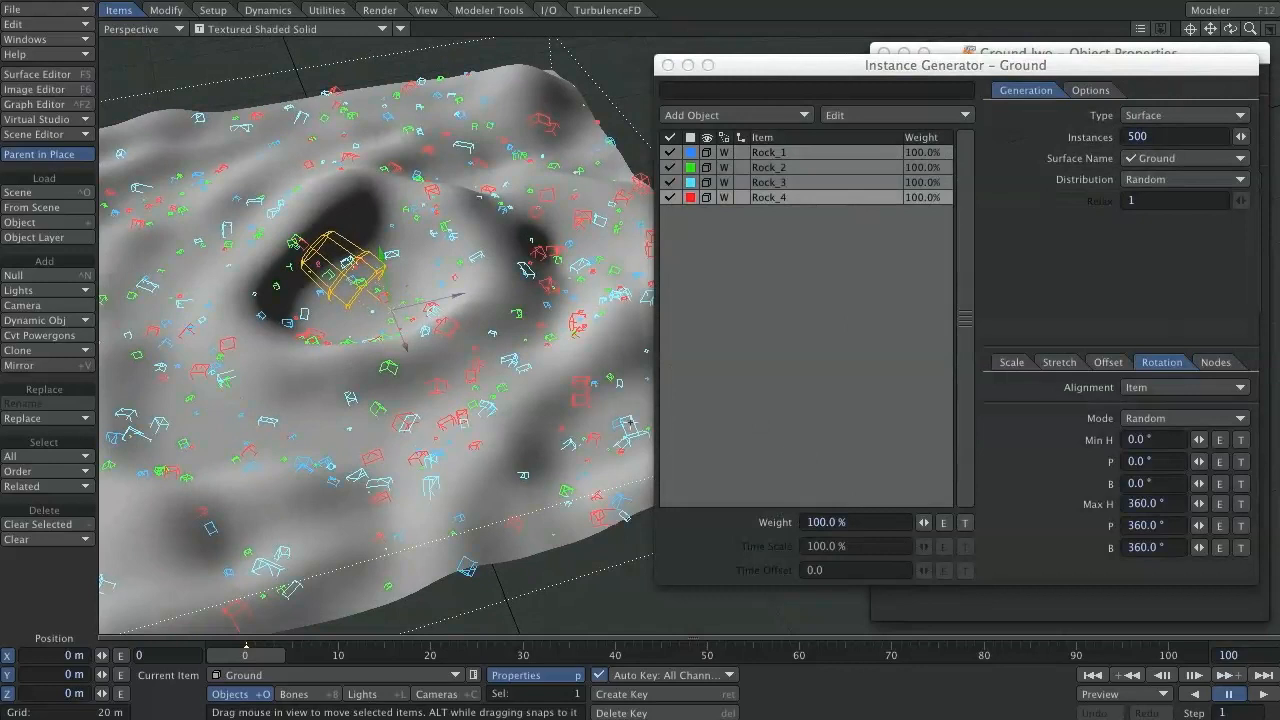
{"action": "left_click", "coordinate": [1172, 158]}
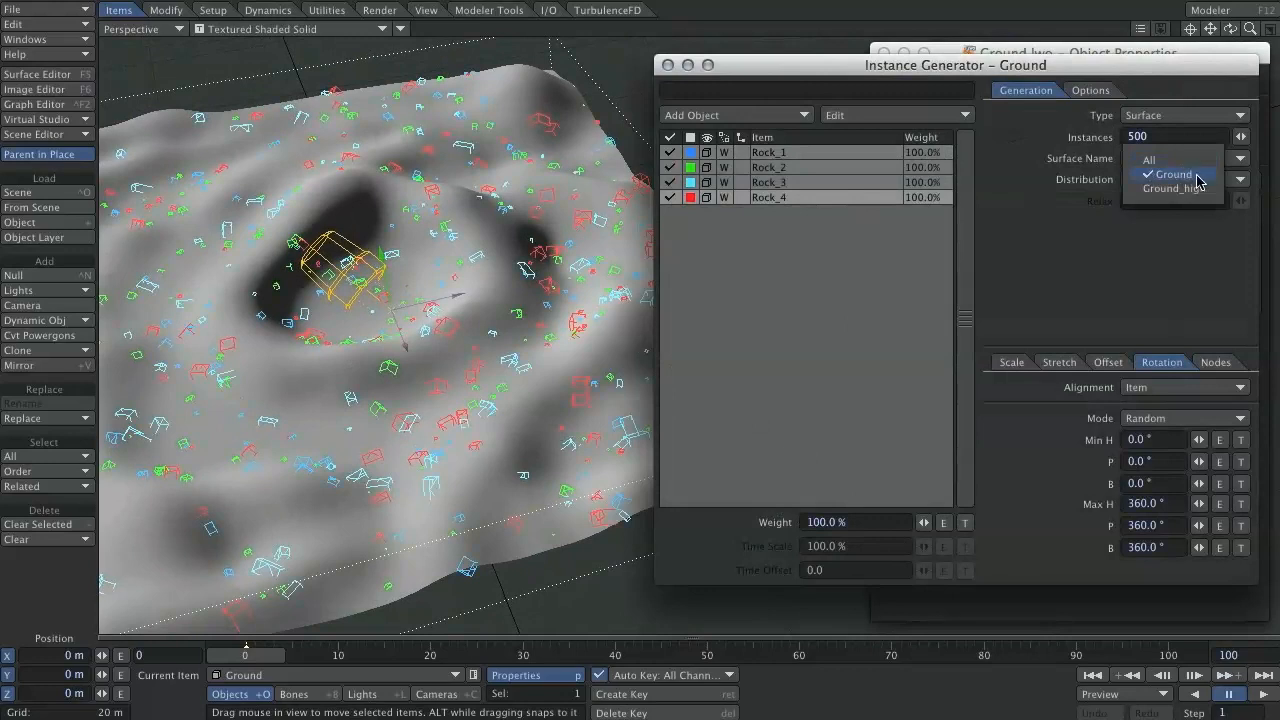
{"action": "left_click", "coordinate": [1050, 176]}
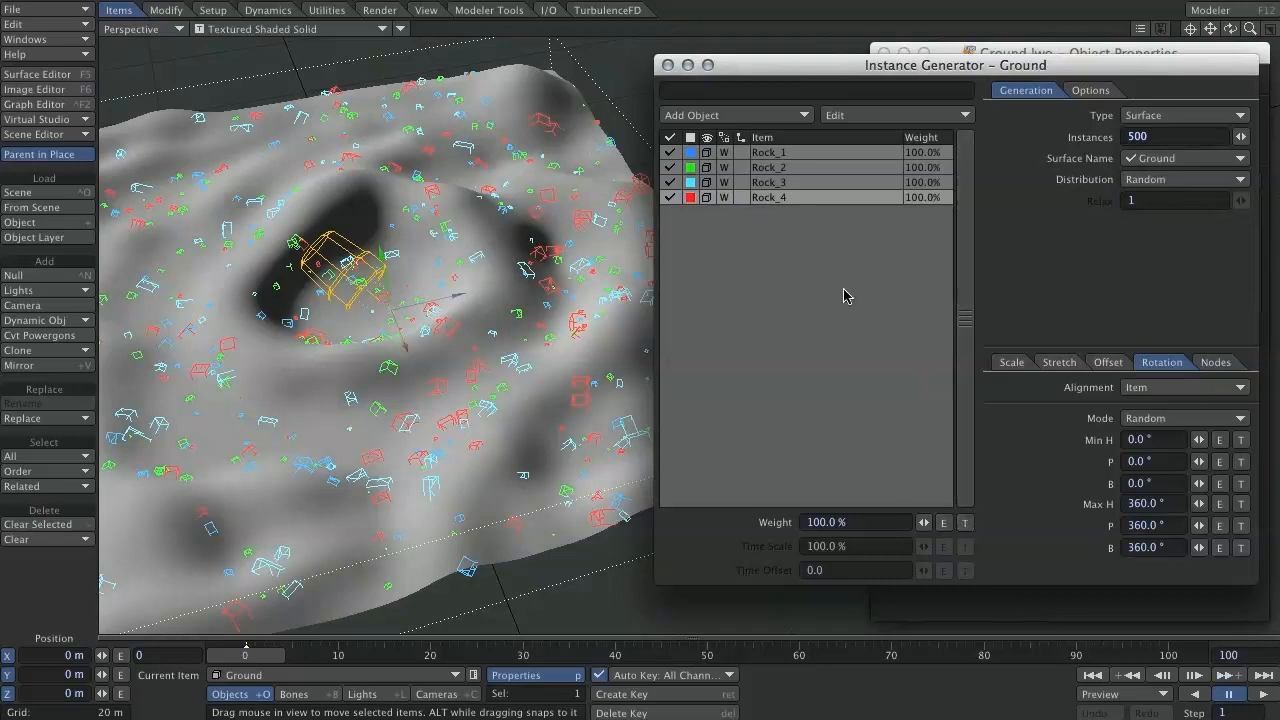
Step: Add a texture to the Rock_4 weight, look at its image-loading option, and close the Texture Editor
{"action": "left_click", "coordinate": [965, 522]}
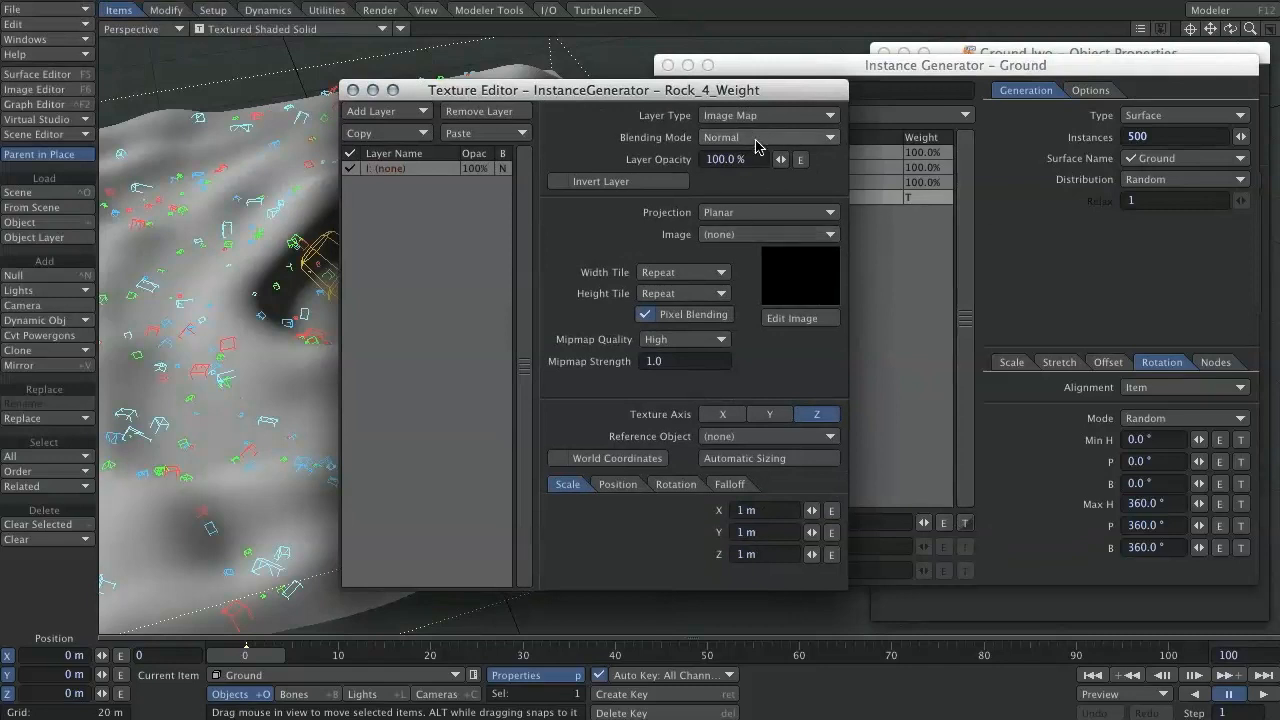
{"action": "left_click", "coordinate": [757, 234]}
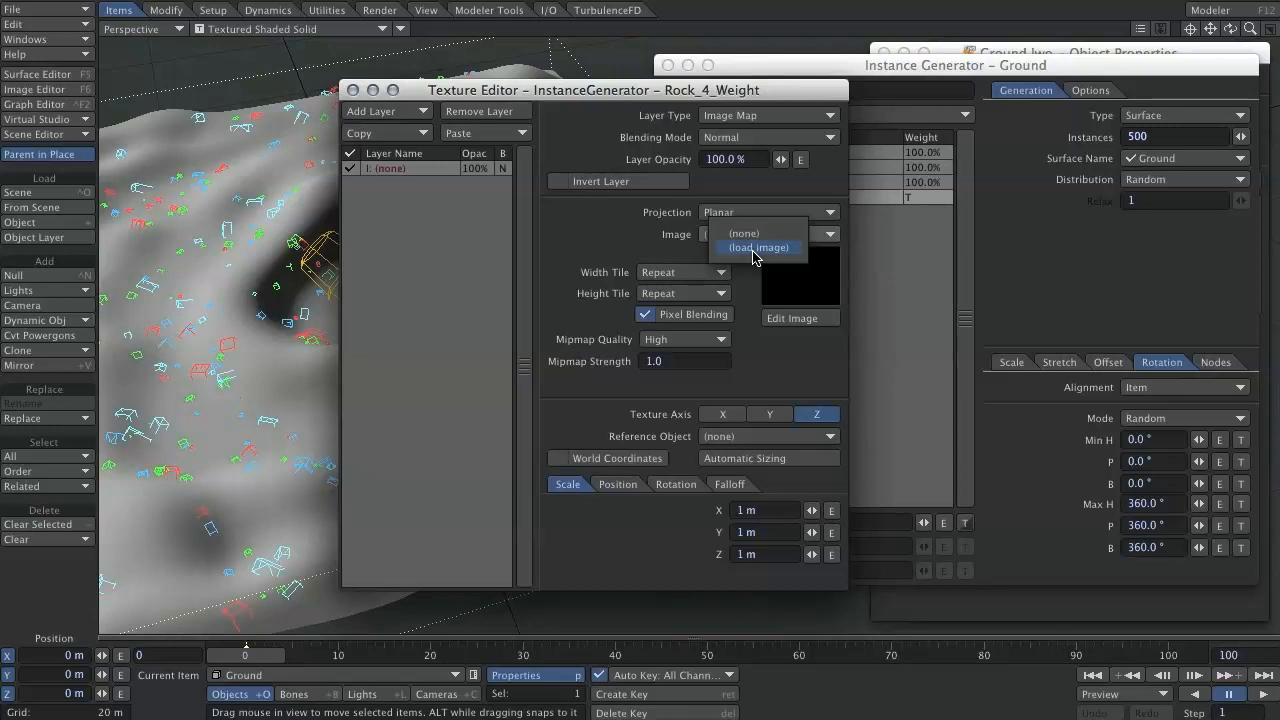
{"action": "left_click", "coordinate": [352, 90]}
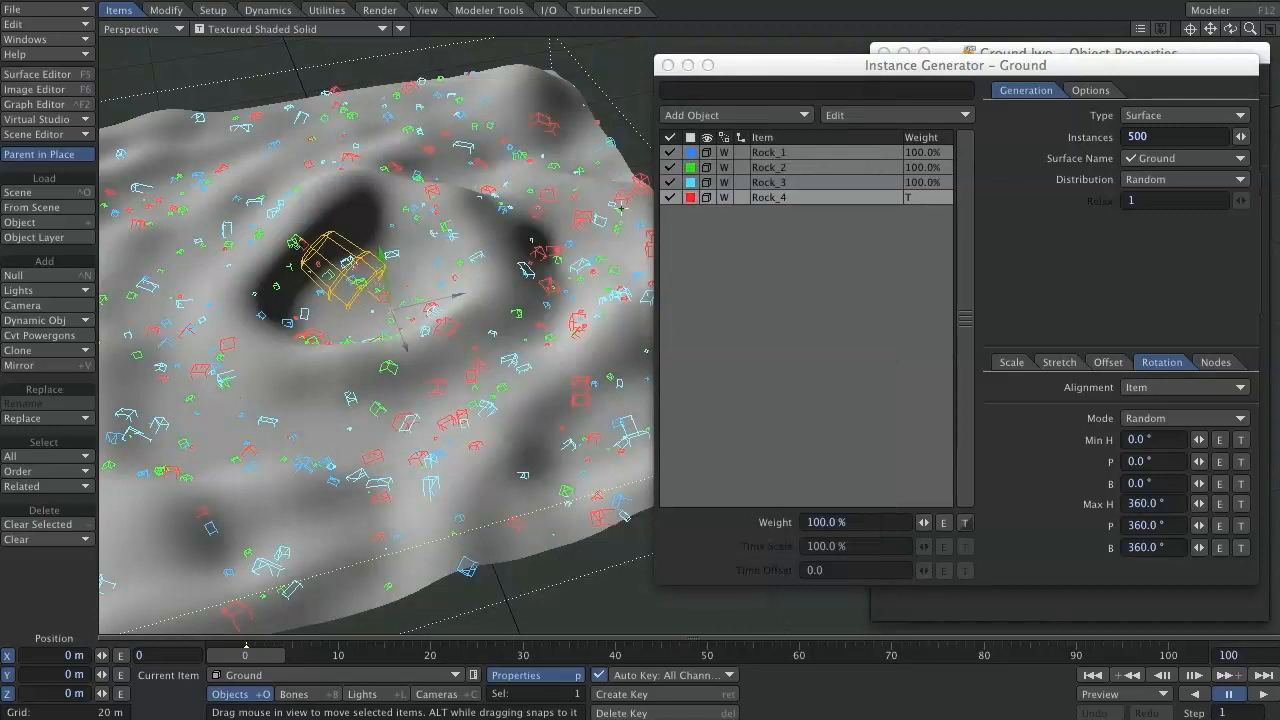
Step: Switch to Modeler and select the ground polygons that use the Ground_high surface through the polygon statistics
{"action": "left_click", "coordinate": [1203, 10]}
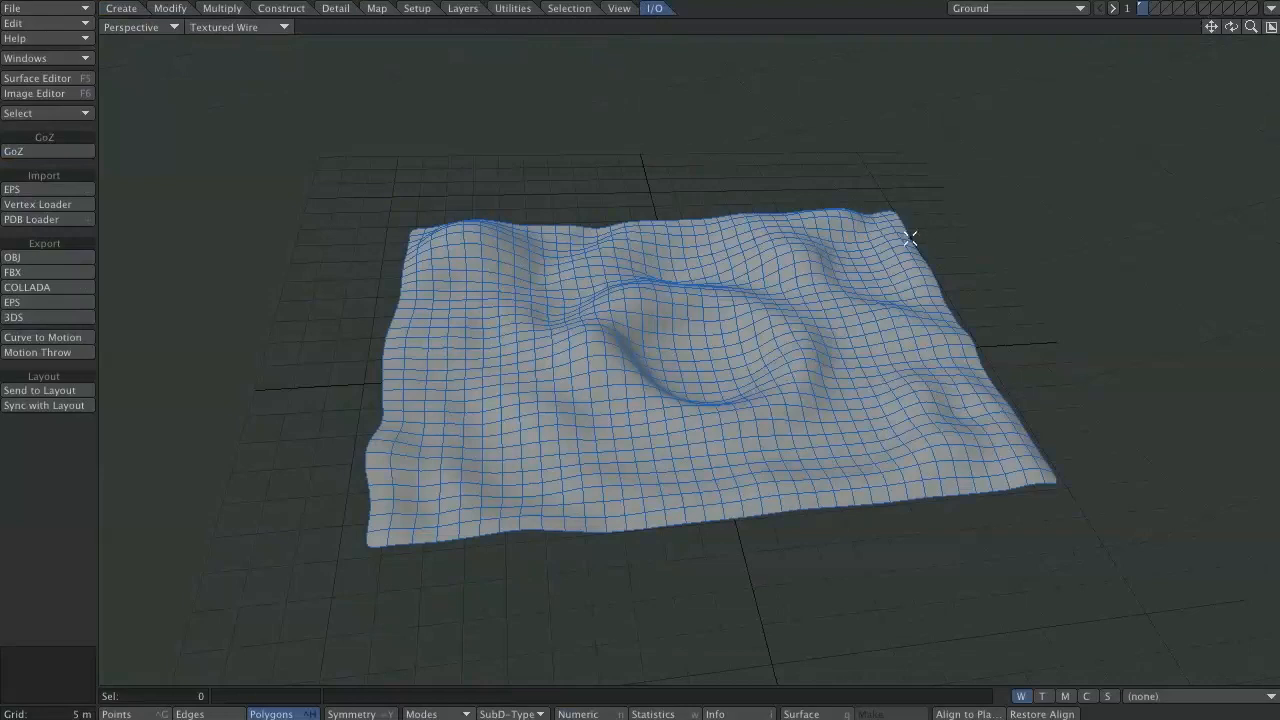
{"action": "key", "text": "w"}
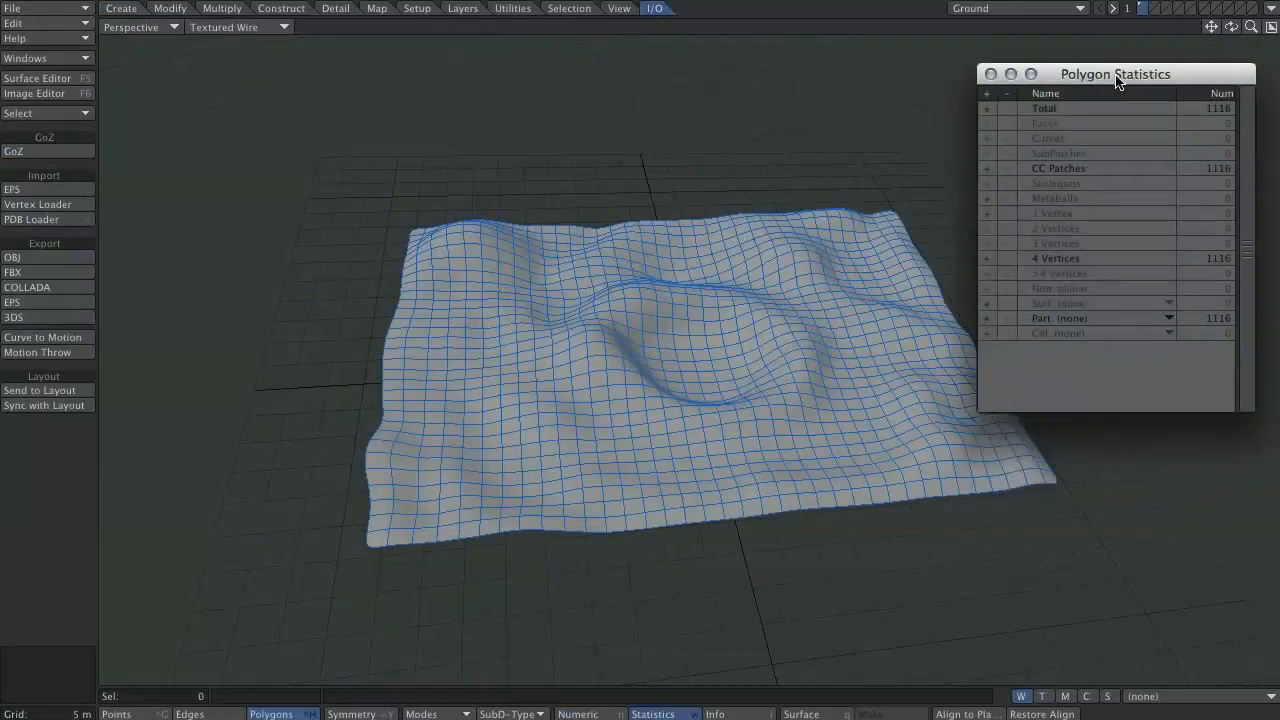
{"action": "left_click", "coordinate": [1167, 305]}
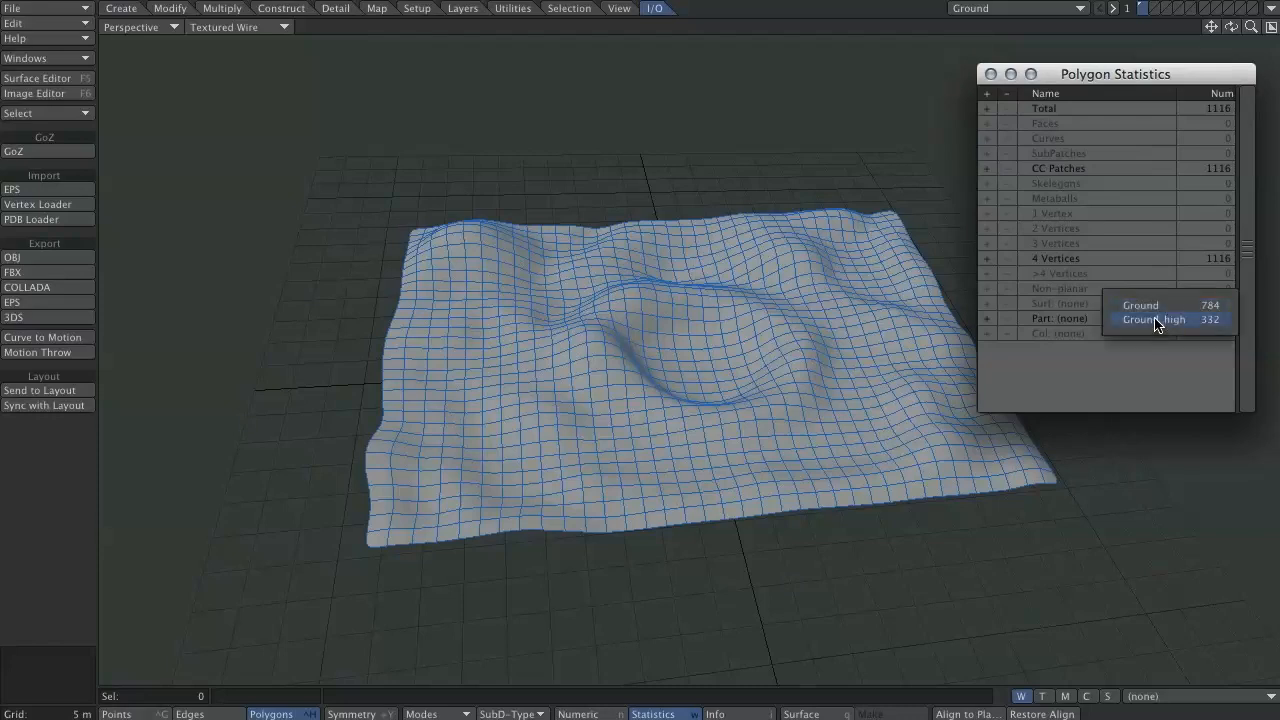
{"action": "left_click", "coordinate": [1155, 320]}
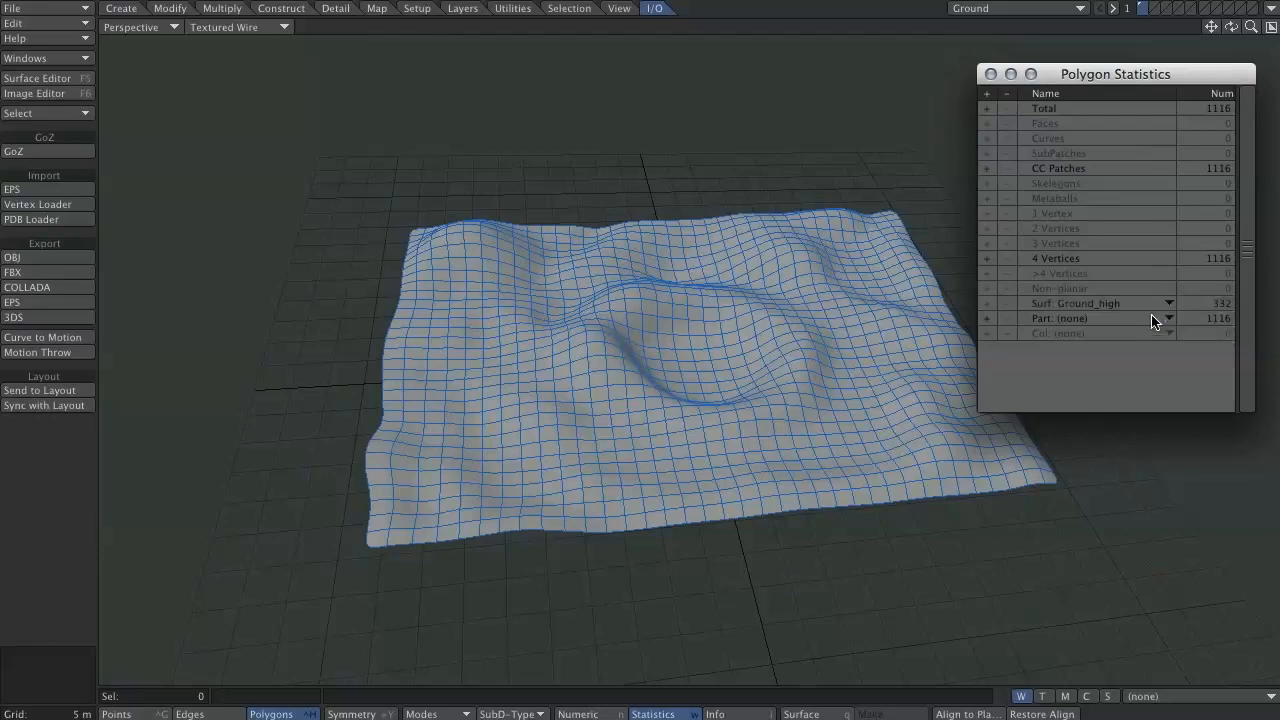
{"action": "left_click", "coordinate": [988, 304]}
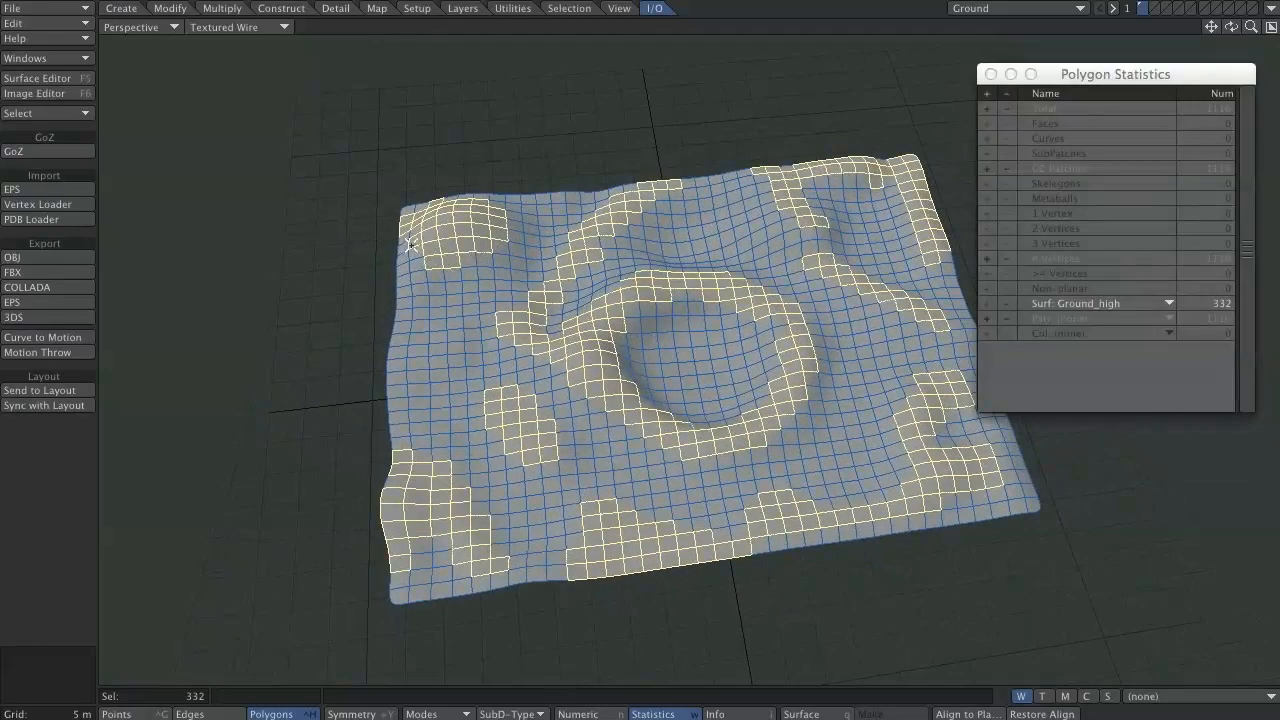
Step: Extend the Ground_high polygon selection with neighbouring polygons along the crater rim, ridges and hills
{"action": "mouse_move", "coordinate": [403, 242]}
{"action": "left_mouse_down"}
{"action": "mouse_move", "coordinate": [444, 268]}
{"action": "mouse_move", "coordinate": [505, 237]}
{"action": "mouse_move", "coordinate": [475, 194]}
{"action": "left_mouse_up"}
{"action": "mouse_move", "coordinate": [420, 451]}
{"action": "left_mouse_down"}
{"action": "mouse_move", "coordinate": [515, 550]}
{"action": "mouse_move", "coordinate": [404, 568]}
{"action": "mouse_move", "coordinate": [593, 559]}
{"action": "mouse_move", "coordinate": [575, 505]}
{"action": "mouse_move", "coordinate": [725, 535]}
{"action": "mouse_move", "coordinate": [791, 494]}
{"action": "mouse_move", "coordinate": [920, 492]}
{"action": "mouse_move", "coordinate": [895, 451]}
{"action": "mouse_move", "coordinate": [896, 414]}
{"action": "mouse_move", "coordinate": [943, 378]}
{"action": "mouse_move", "coordinate": [945, 408]}
{"action": "mouse_move", "coordinate": [1005, 462]}
{"action": "mouse_move", "coordinate": [995, 455]}
{"action": "left_mouse_up"}
{"action": "mouse_move", "coordinate": [828, 382]}
{"action": "left_mouse_down"}
{"action": "mouse_move", "coordinate": [781, 436]}
{"action": "mouse_move", "coordinate": [705, 462]}
{"action": "mouse_move", "coordinate": [604, 410]}
{"action": "mouse_move", "coordinate": [558, 361]}
{"action": "left_mouse_up"}
{"action": "mouse_move", "coordinate": [648, 308]}
{"action": "left_mouse_down", "text": "shift"}
{"action": "mouse_move", "coordinate": [711, 288]}
{"action": "mouse_move", "coordinate": [680, 292]}
{"action": "mouse_move", "coordinate": [700, 310]}
{"action": "mouse_move", "coordinate": [660, 315]}
{"action": "mouse_move", "coordinate": [706, 272]}
{"action": "mouse_move", "coordinate": [783, 324]}
{"action": "mouse_move", "coordinate": [808, 386]}
{"action": "left_mouse_up", "text": "shift"}
{"action": "mouse_move", "coordinate": [838, 260]}
{"action": "left_mouse_down", "text": "shift"}
{"action": "mouse_move", "coordinate": [820, 240]}
{"action": "mouse_move", "coordinate": [838, 230]}
{"action": "mouse_move", "coordinate": [824, 212]}
{"action": "mouse_move", "coordinate": [759, 207]}
{"action": "mouse_move", "coordinate": [773, 148]}
{"action": "mouse_move", "coordinate": [757, 134]}
{"action": "left_mouse_up", "text": "shift"}
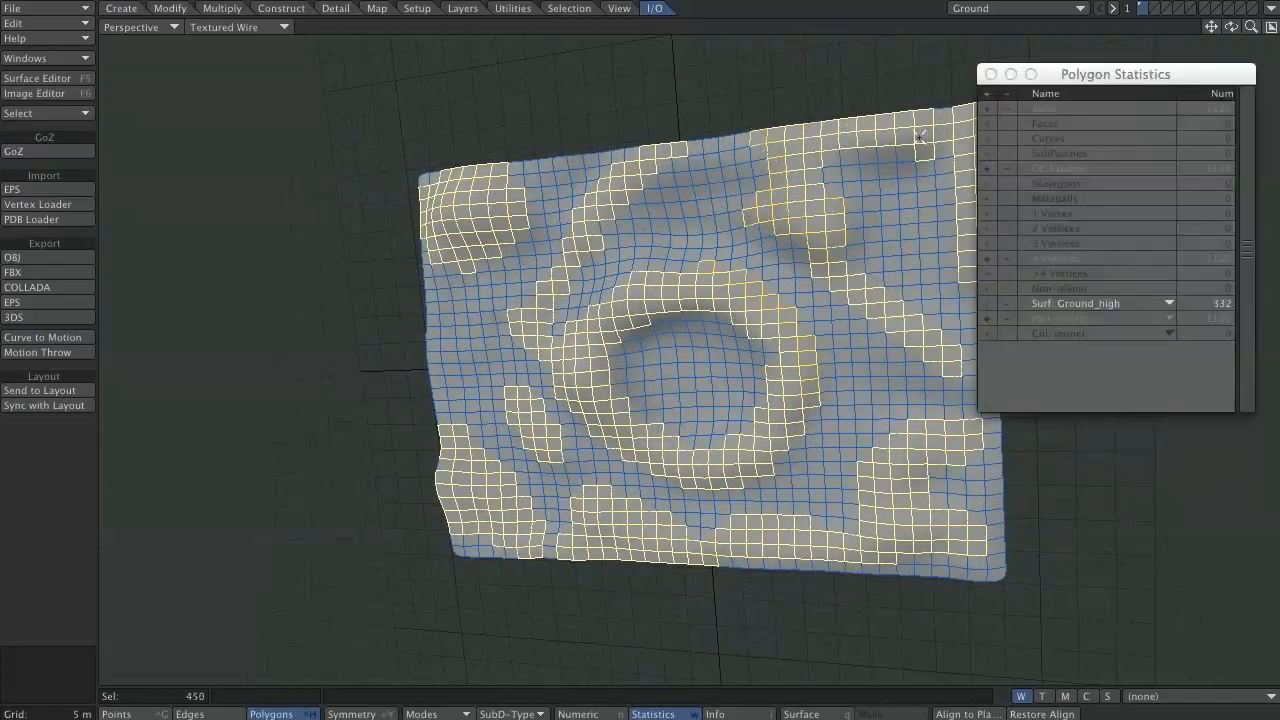
{"action": "left_click", "coordinate": [630, 155], "text": "shift"}
{"action": "mouse_move", "coordinate": [690, 390]}
{"action": "left_mouse_down", "text": "alt"}
{"action": "mouse_move", "coordinate": [891, 222]}
{"action": "mouse_move", "coordinate": [913, 186]}
{"action": "mouse_move", "coordinate": [927, 260]}
{"action": "mouse_move", "coordinate": [955, 253]}
{"action": "mouse_move", "coordinate": [946, 266]}
{"action": "left_mouse_up", "text": "alt"}
{"action": "mouse_move", "coordinate": [968, 338]}
{"action": "left_mouse_down", "text": "shift"}
{"action": "mouse_move", "coordinate": [916, 331]}
{"action": "mouse_move", "coordinate": [950, 325]}
{"action": "left_mouse_up", "text": "shift"}
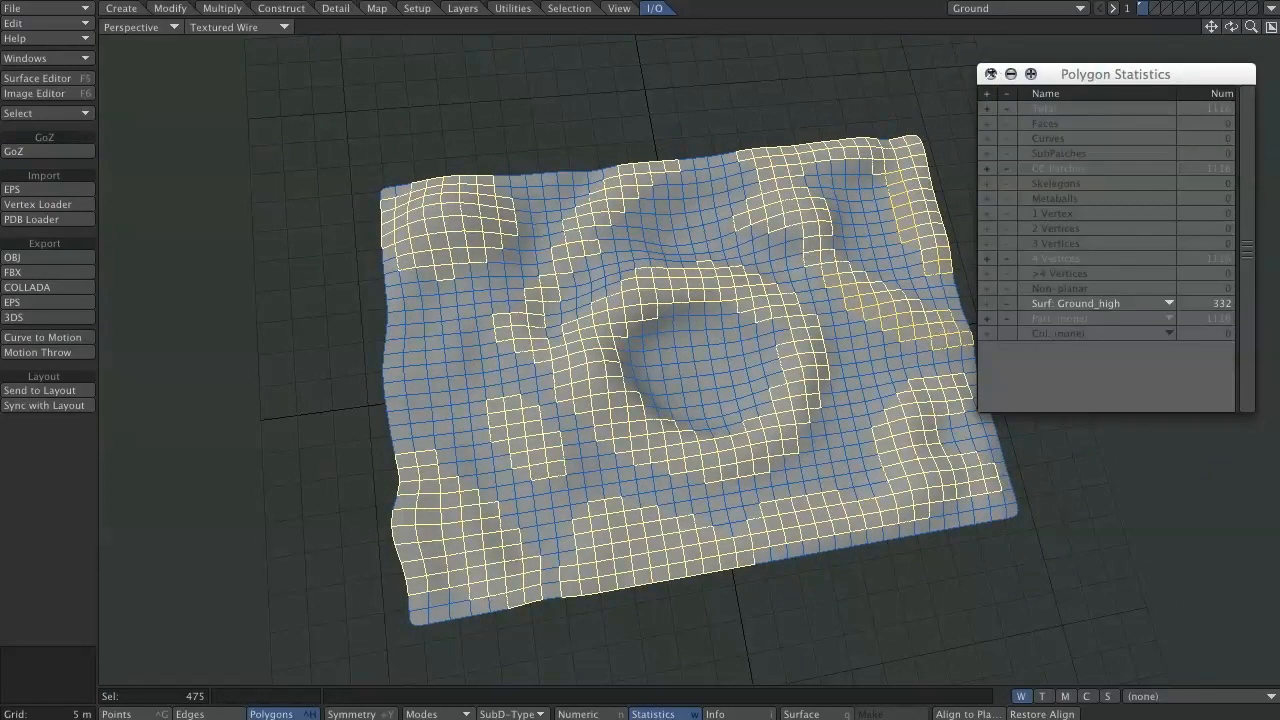
Step: Close the polygon statistics, drop the polygon selection by changing to point mode, and return to Layout
{"action": "left_click", "coordinate": [990, 74]}
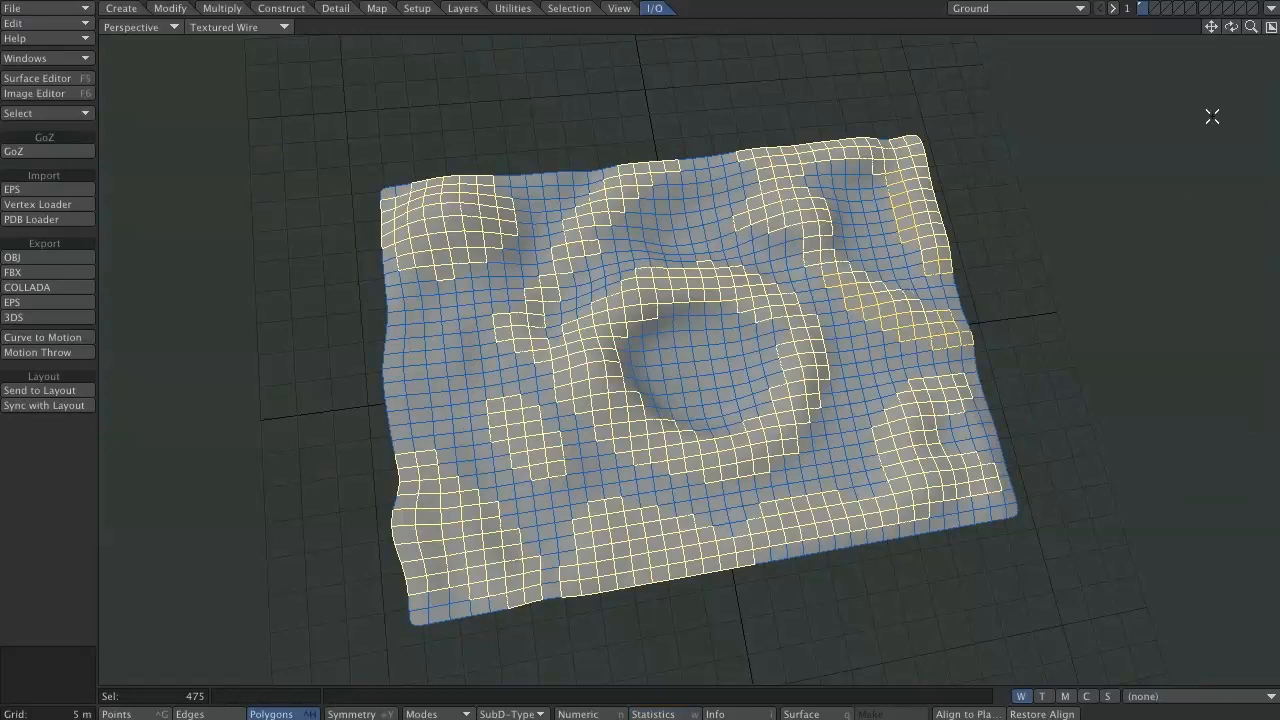
{"action": "key", "text": "ctrl+g"}
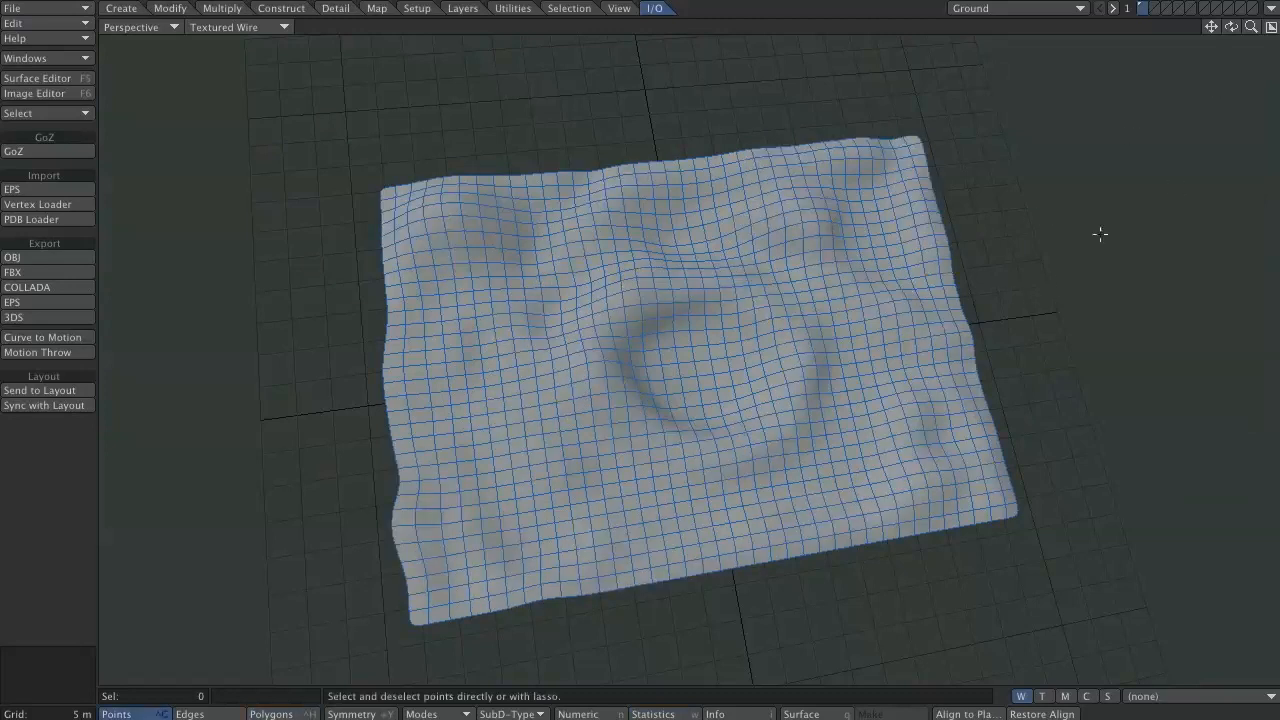
{"action": "left_click", "coordinate": [1270, 7]}
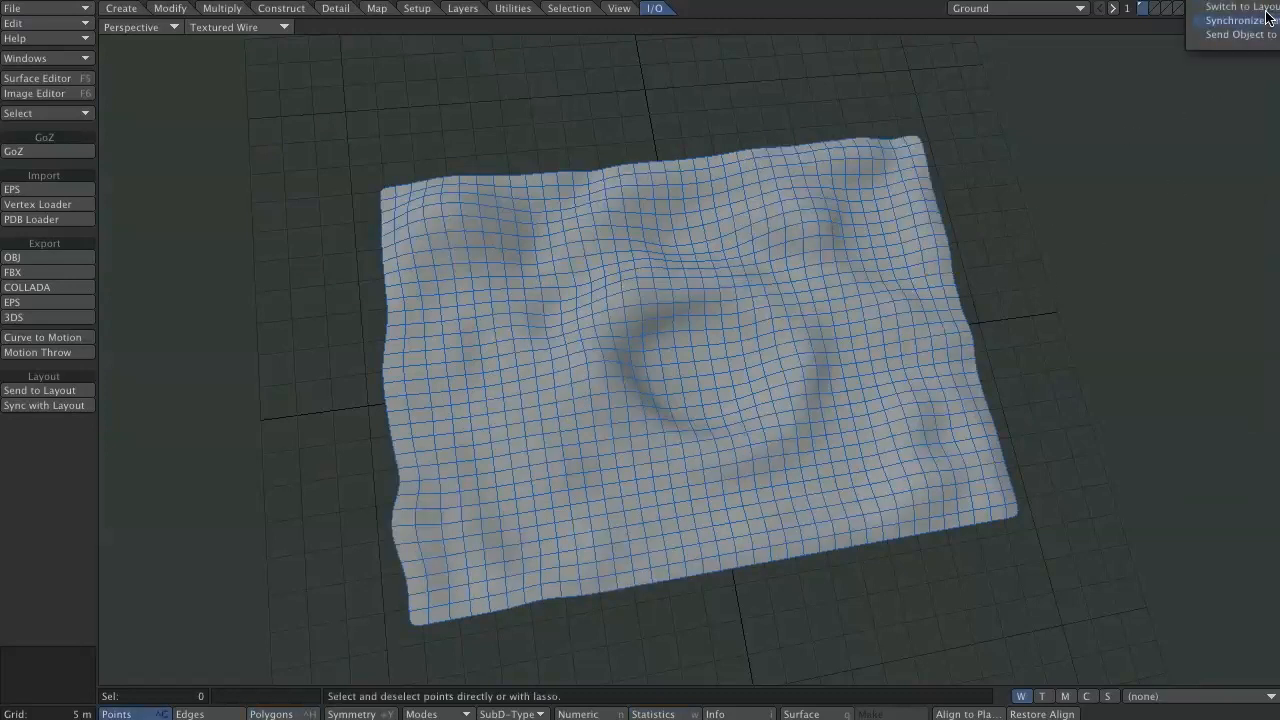
{"action": "key", "text": "Escape"}
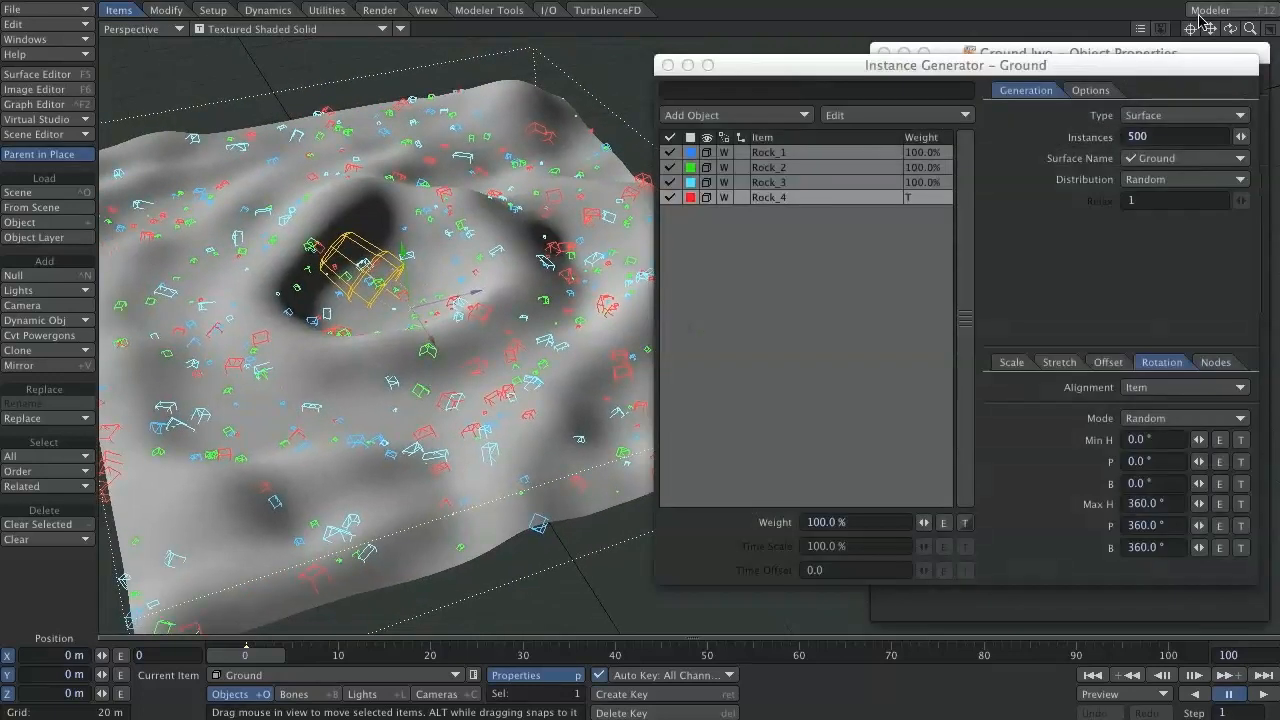
{"action": "left_click", "coordinate": [1216, 10]}
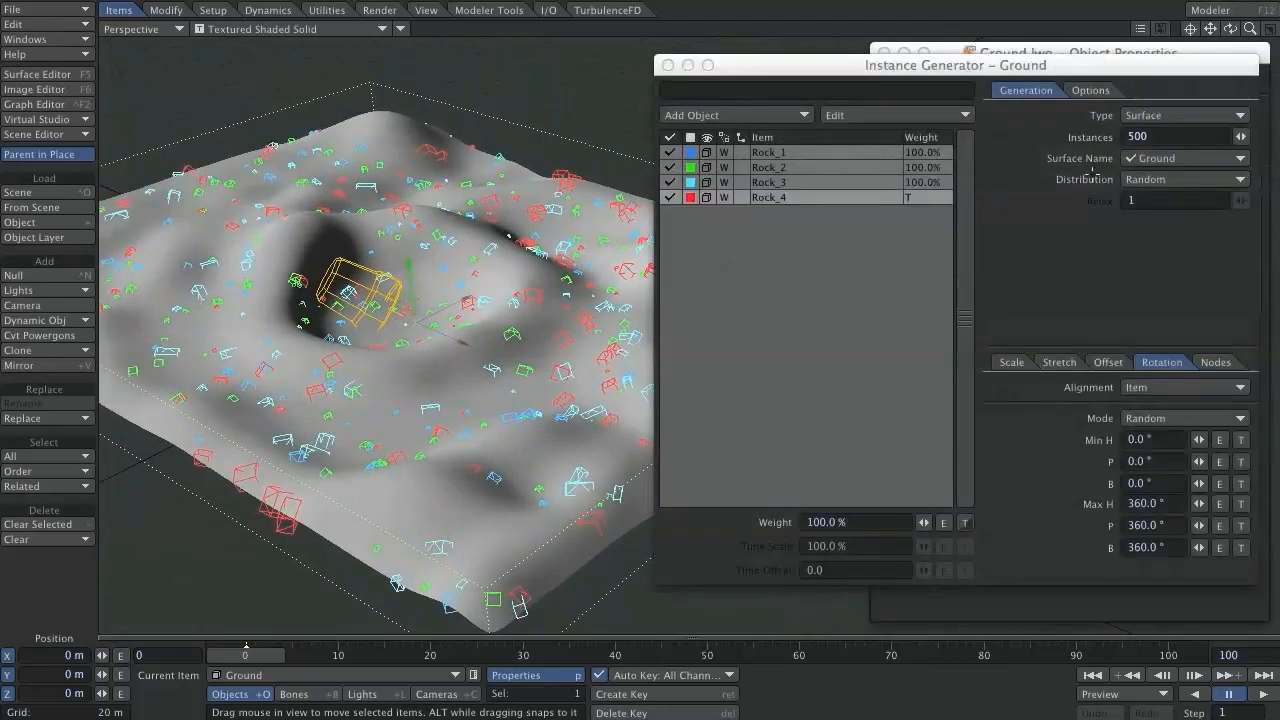
Step: Restrict the rock instances to the Ground_high surface only and inspect their placement on the ridges
{"action": "left_click", "coordinate": [1139, 160]}
{"action": "left_click", "coordinate": [1150, 162]}
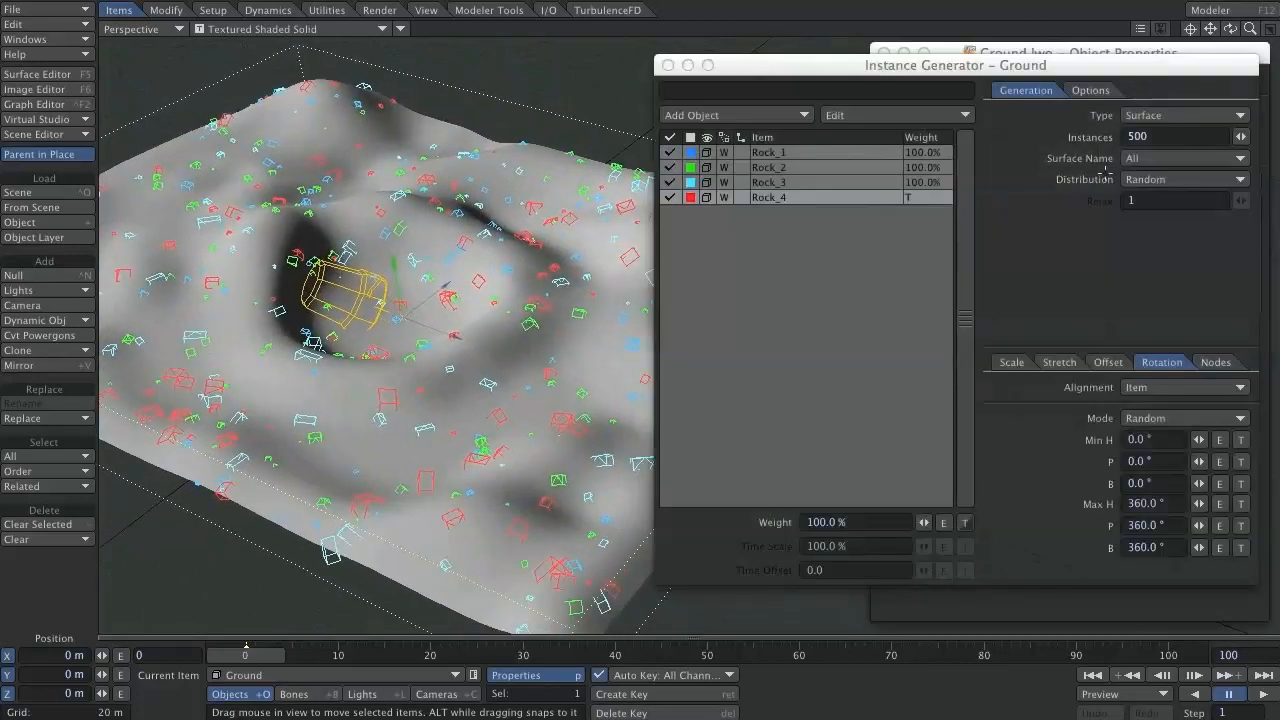
{"action": "left_click", "coordinate": [1140, 158]}
{"action": "left_click", "coordinate": [1143, 194]}
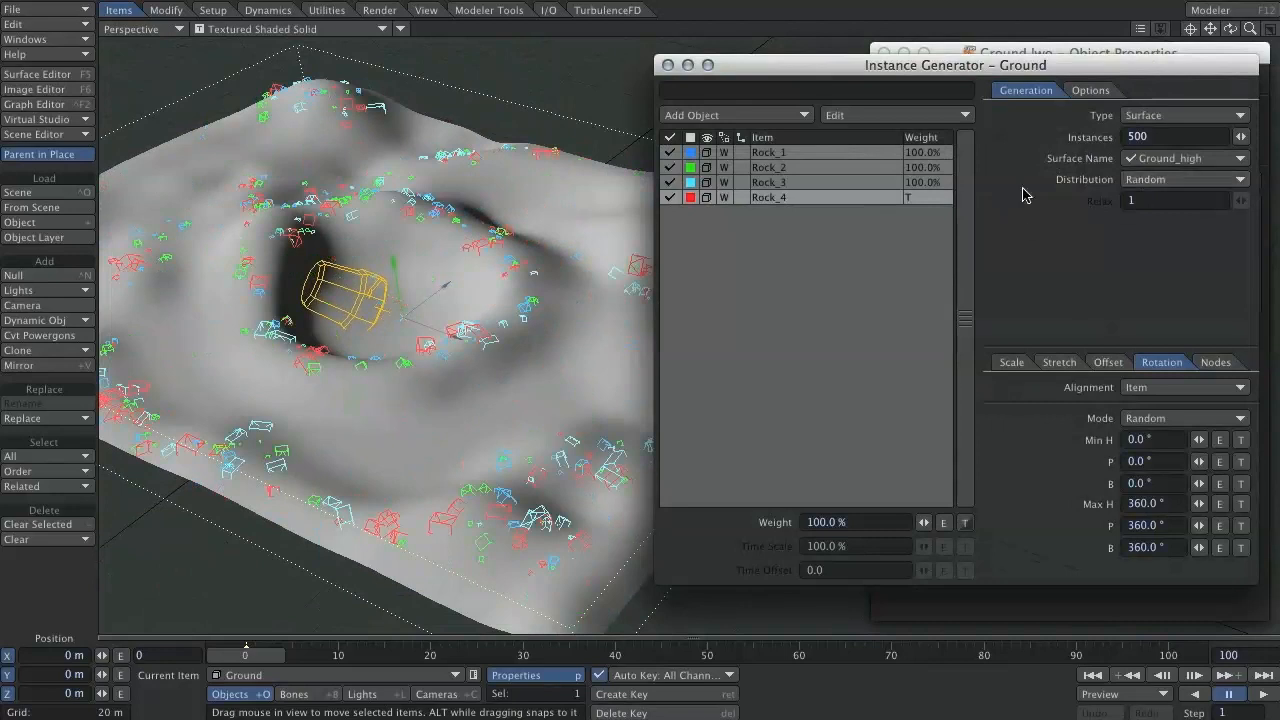
{"action": "left_click_drag", "start_coordinate": [476, 327], "coordinate": [476, 334], "text": "alt"}
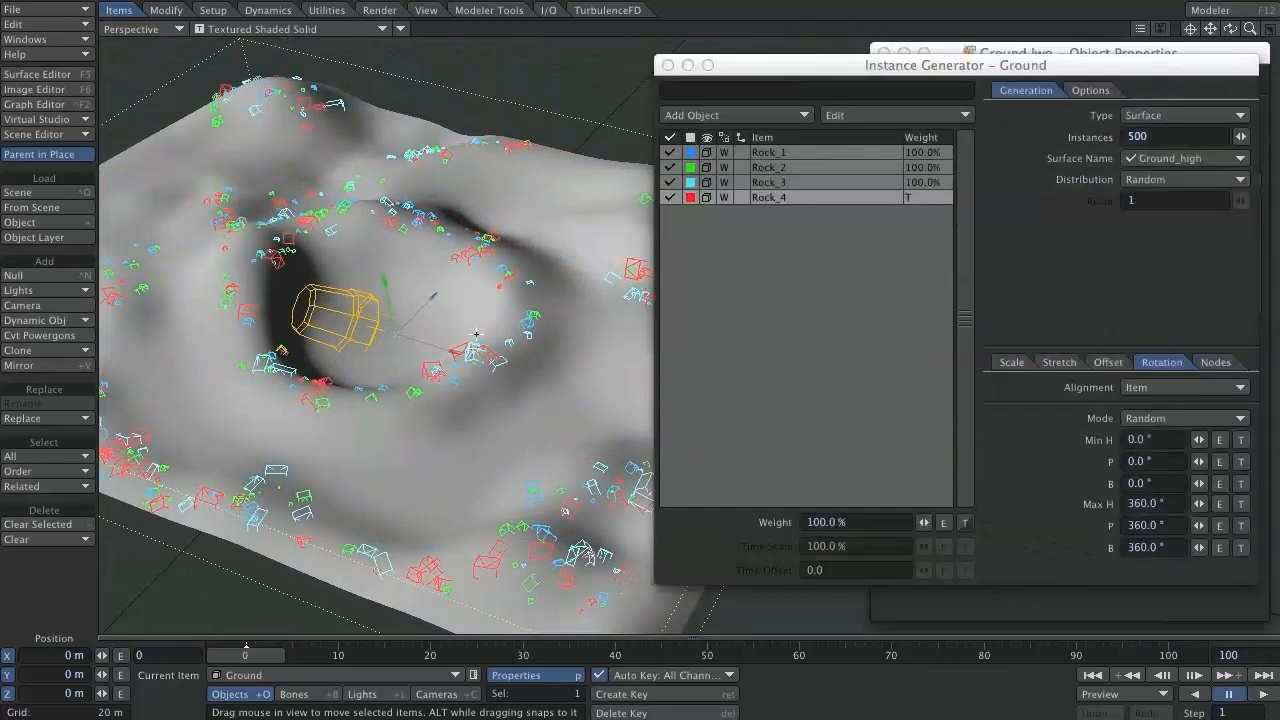
{"action": "left_click_drag", "start_coordinate": [412, 378], "coordinate": [426, 372], "text": "alt"}
Step: Try the surface combinations for the instances, adding Ground alongside Ground_high so the rocks cover the whole terrain
{"action": "left_click", "coordinate": [1155, 160]}
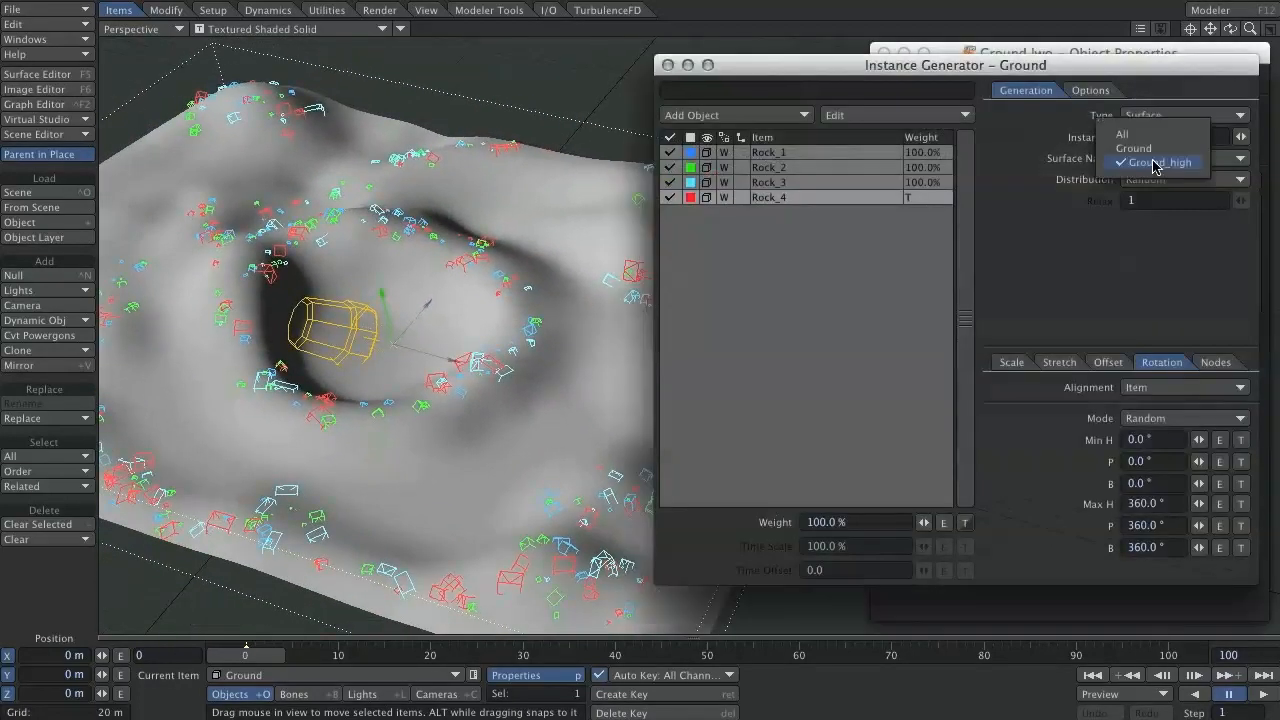
{"action": "left_click", "coordinate": [1152, 149]}
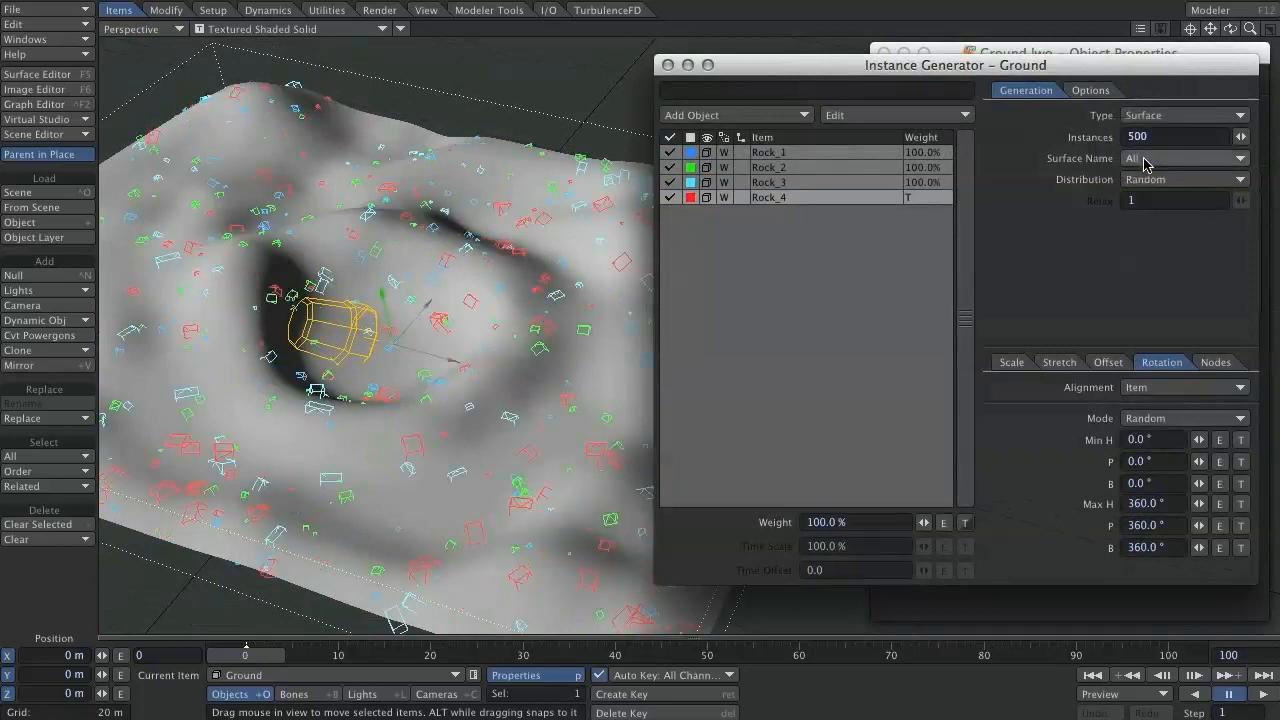
{"action": "left_click", "coordinate": [1152, 158]}
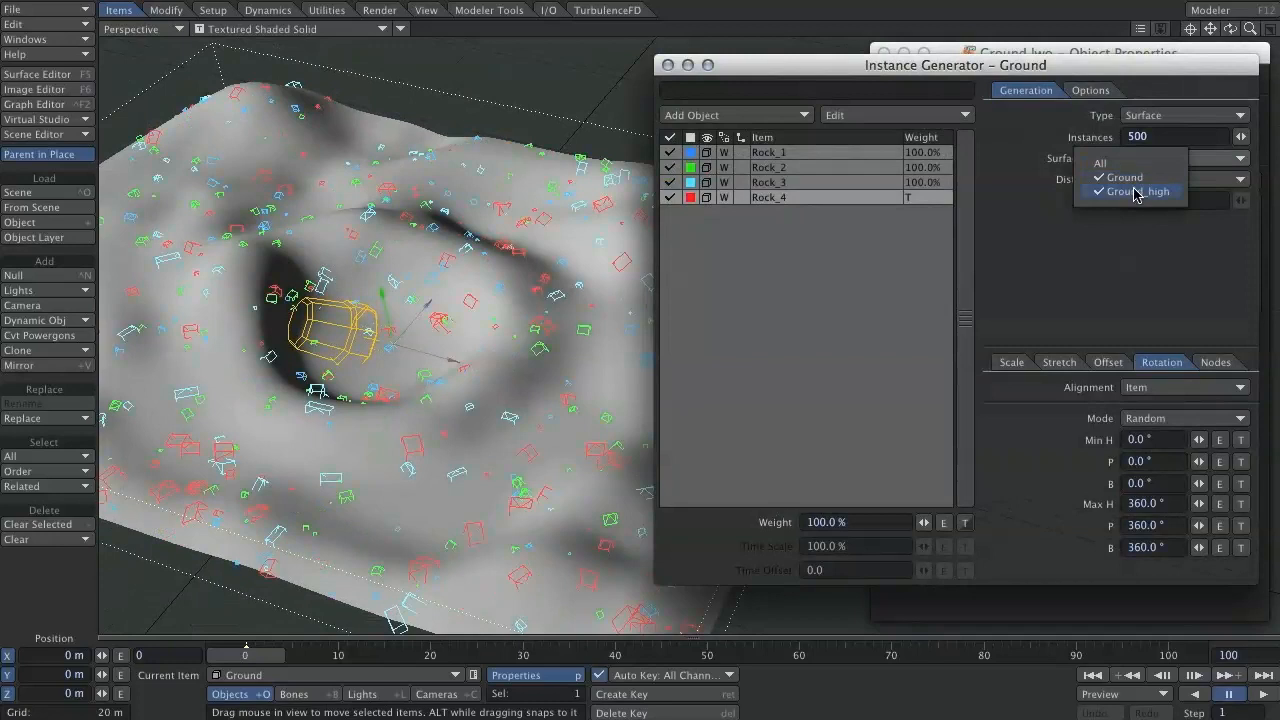
{"action": "left_click", "coordinate": [1138, 191]}
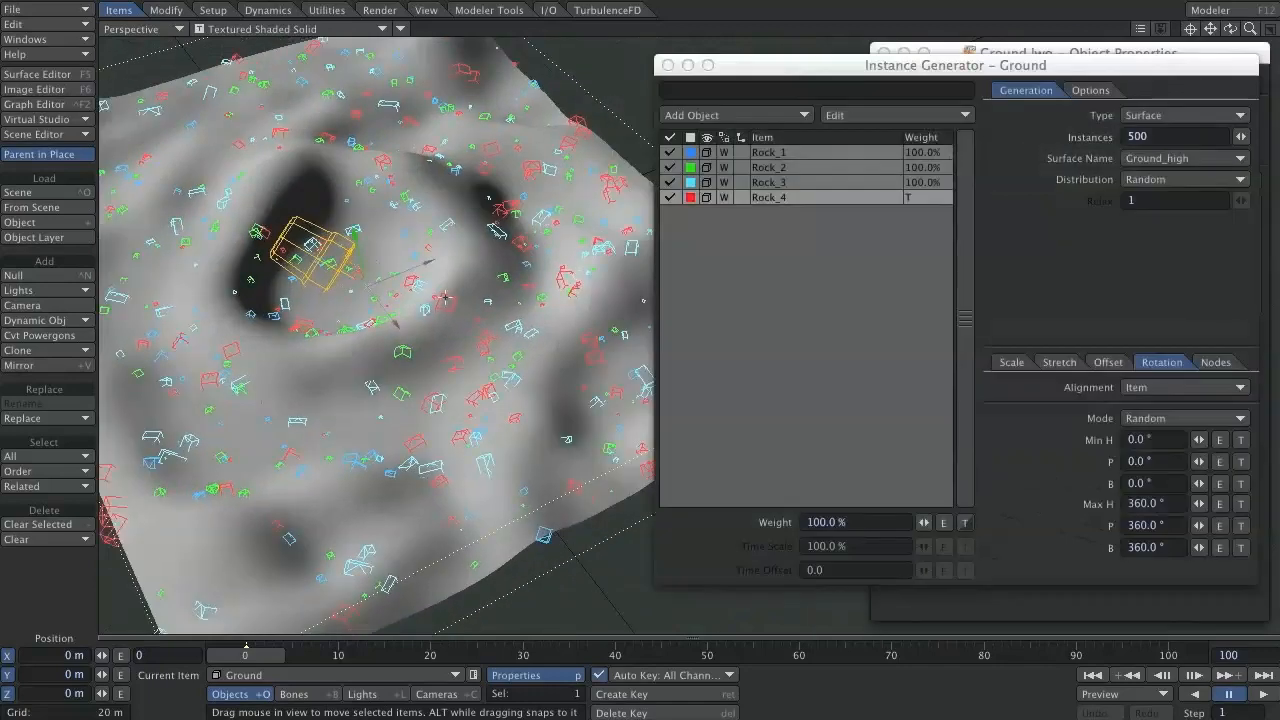
{"action": "left_click", "coordinate": [1155, 158]}
{"action": "left_click", "coordinate": [1154, 163]}
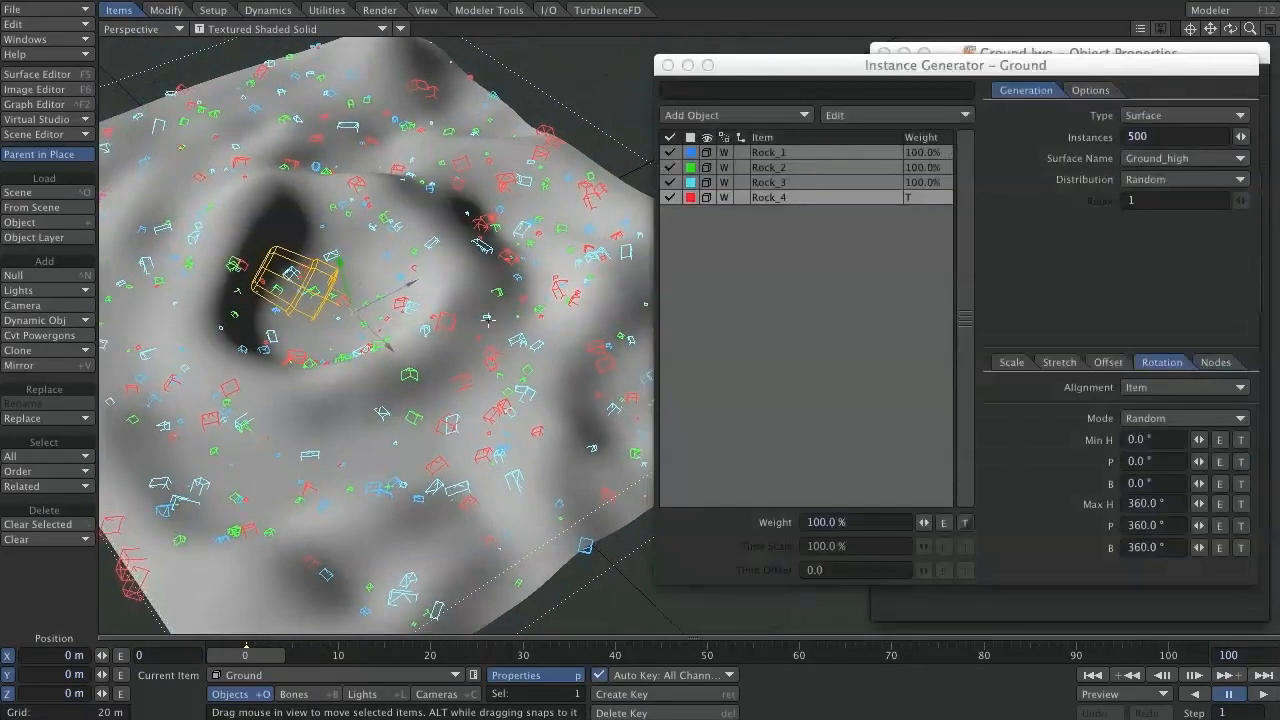
Step: Change the perspective view to VPR rendering and inspect the rocks scattered over the ground from several angles
{"action": "left_click_drag", "start_coordinate": [488, 320], "coordinate": [425, 362], "text": "alt"}
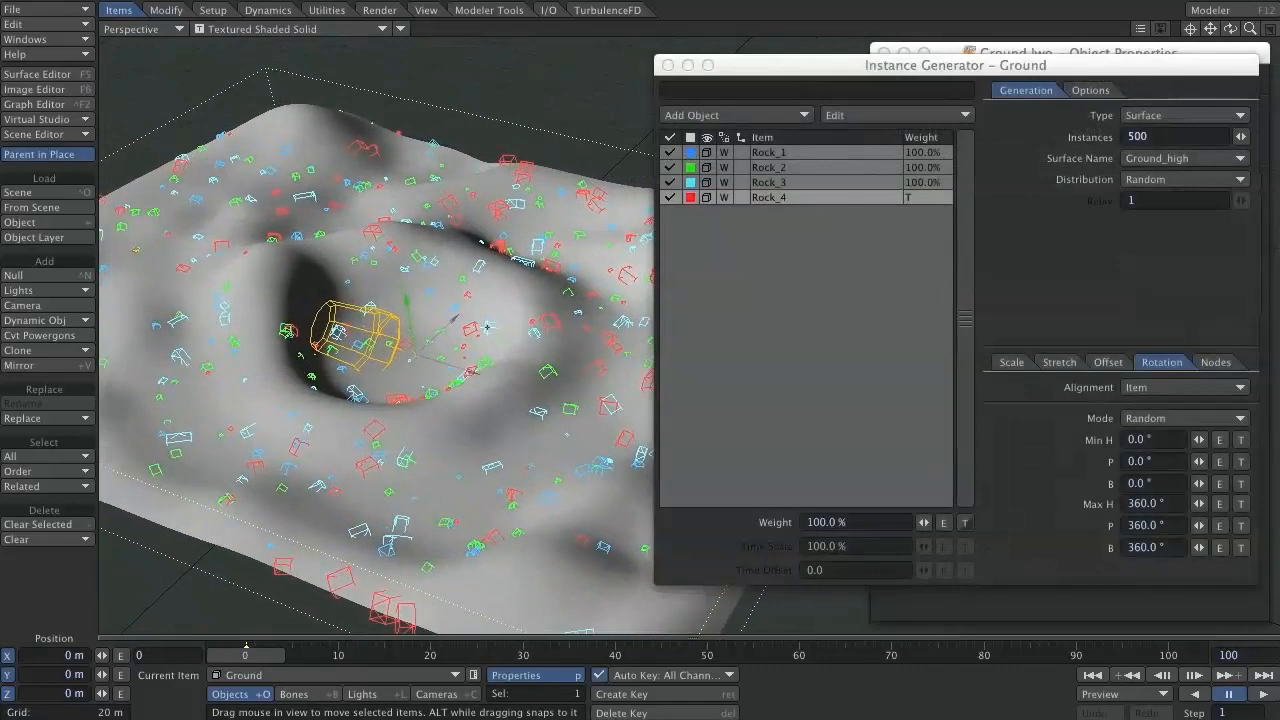
{"action": "left_click_drag", "start_coordinate": [562, 381], "coordinate": [518, 331], "text": "alt"}
{"action": "left_click_drag", "start_coordinate": [539, 396], "coordinate": [216, 80], "text": "alt"}
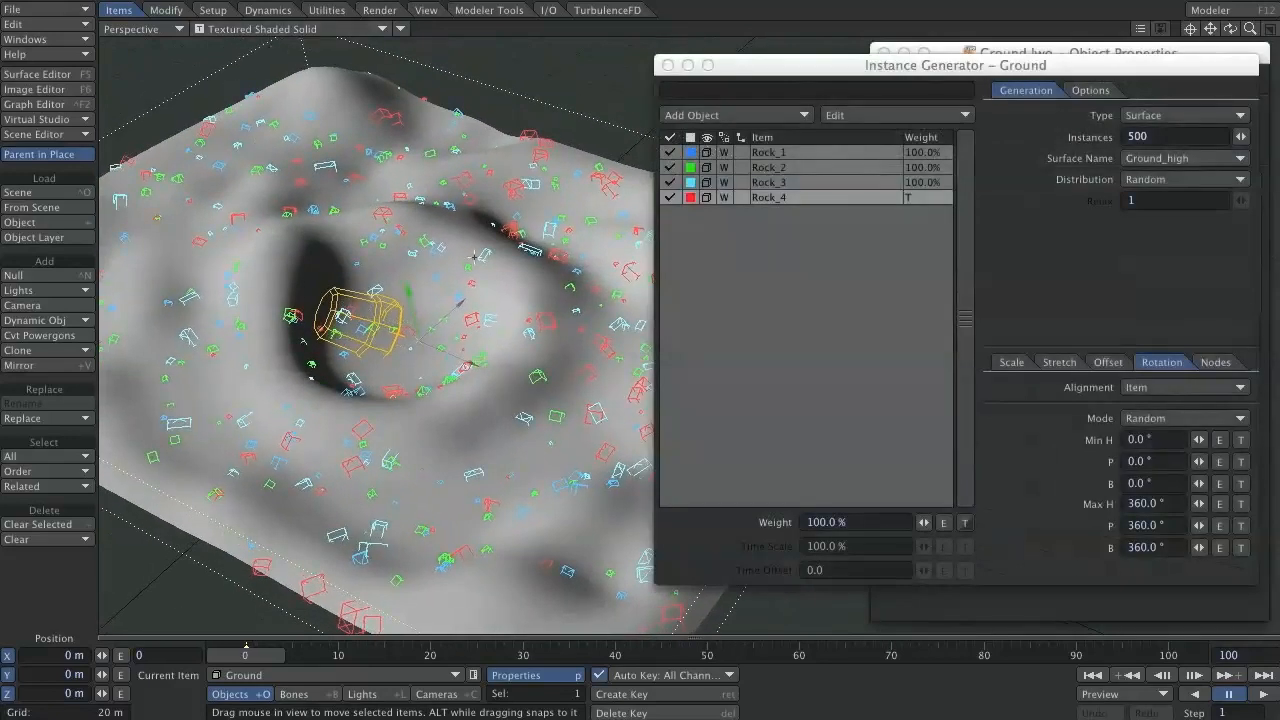
{"action": "left_click", "coordinate": [345, 29]}
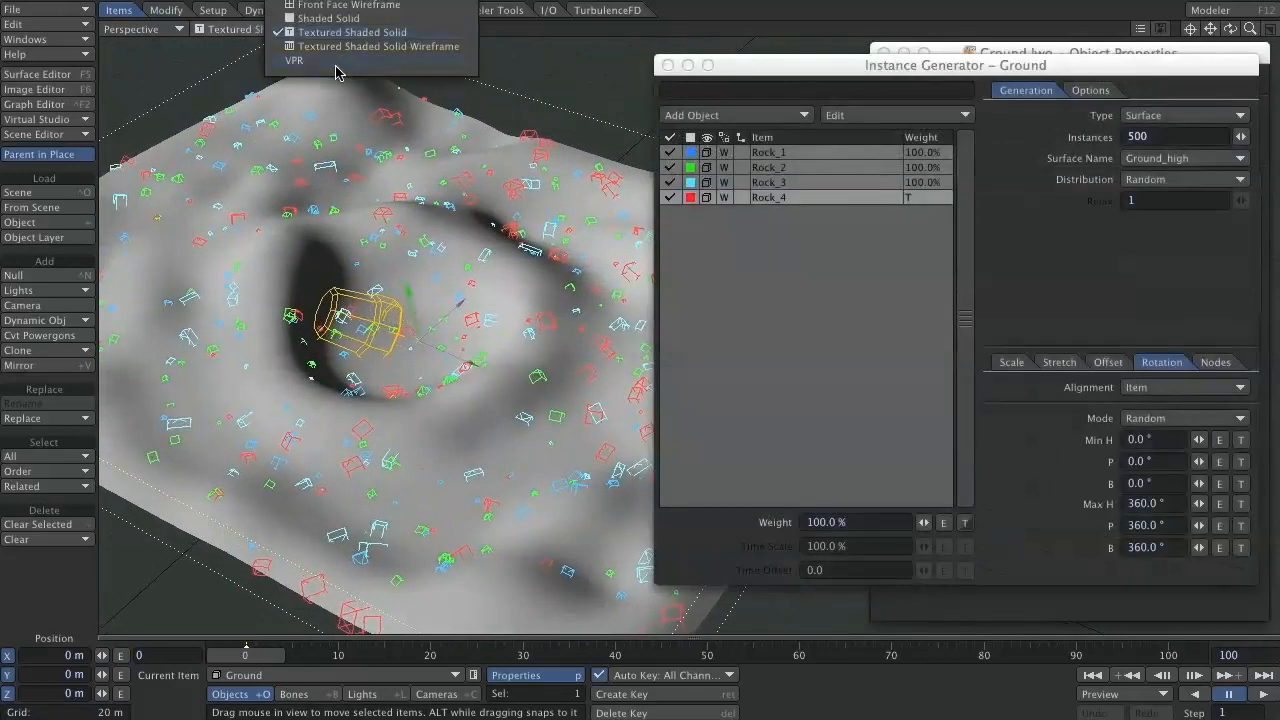
{"action": "left_click", "coordinate": [340, 67]}
{"action": "left_click_drag", "start_coordinate": [462, 416], "coordinate": [625, 345], "text": "alt"}
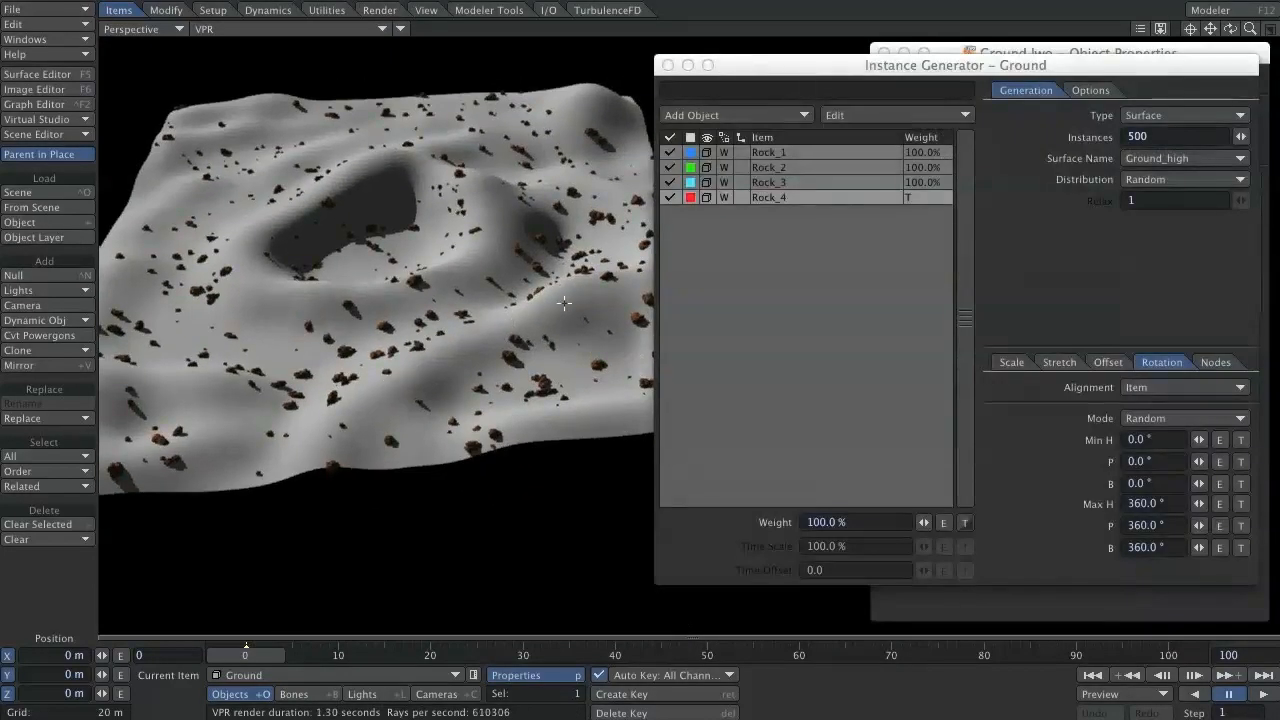
{"action": "left_click_drag", "start_coordinate": [496, 362], "coordinate": [525, 185], "text": "alt"}
{"action": "left_click_drag", "start_coordinate": [338, 403], "coordinate": [195, 433], "text": "alt"}
{"action": "left_click_drag", "start_coordinate": [258, 558], "coordinate": [328, 479], "text": "alt"}
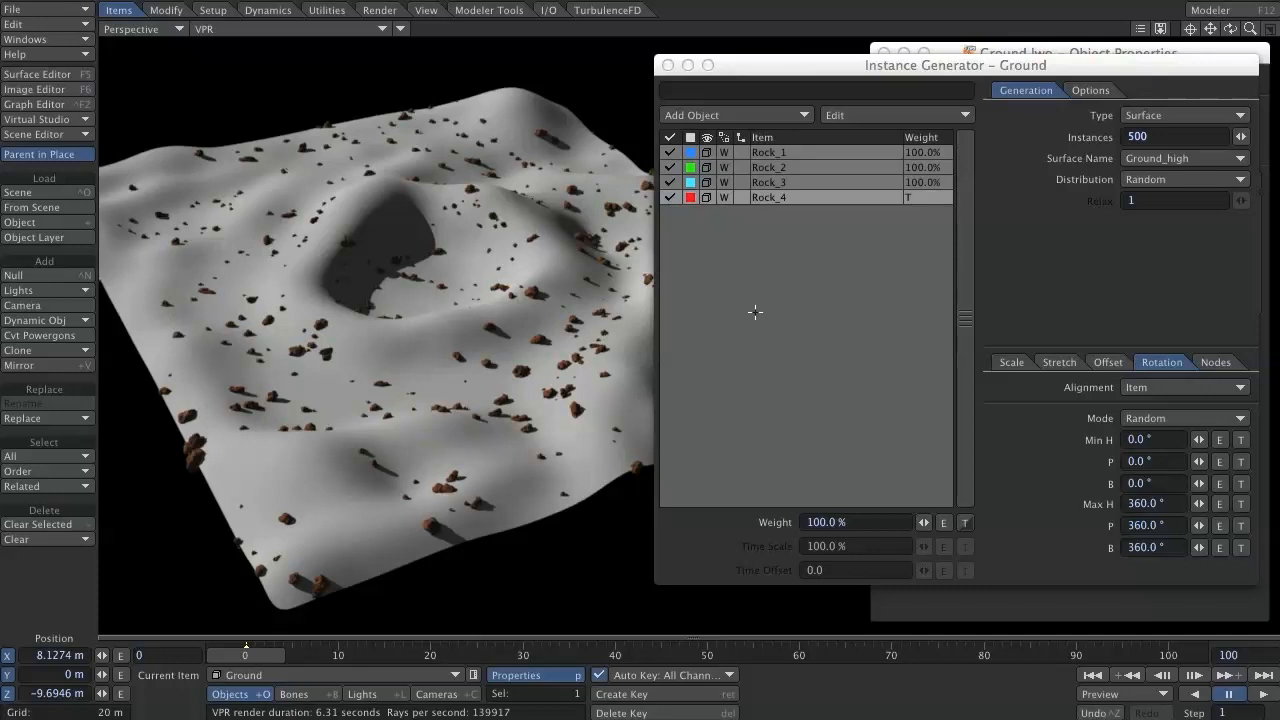
Step: Set the maximum random scale of the rock instances to 300%
{"action": "left_click", "coordinate": [1011, 362]}
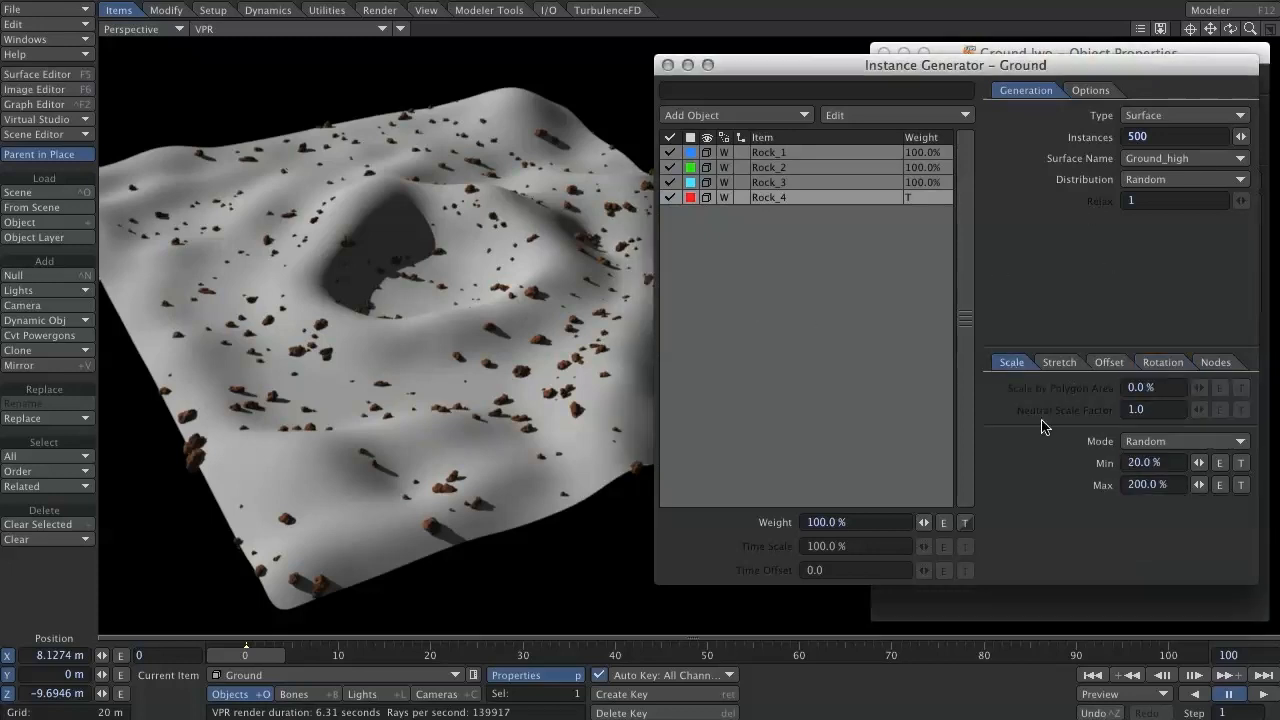
{"action": "left_click_drag", "start_coordinate": [1166, 484], "coordinate": [1120, 490]}
{"action": "type", "text": "300"}
{"action": "key", "text": "Tab"}
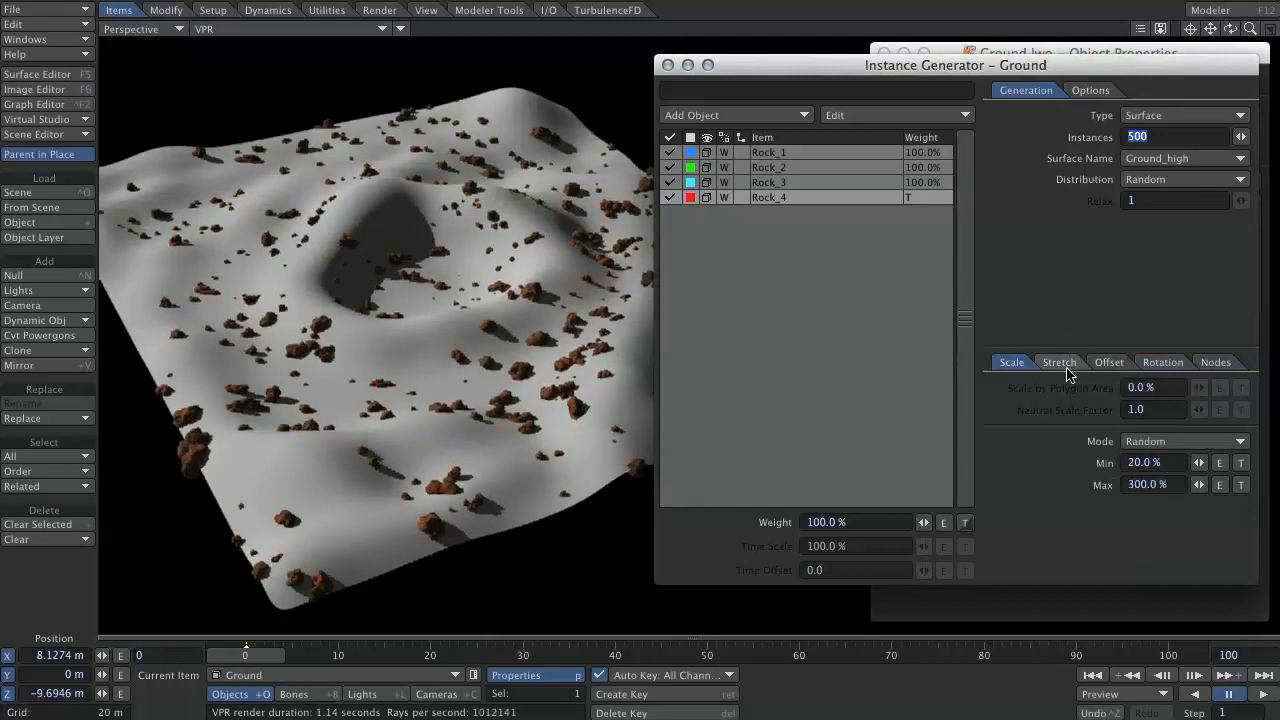
Step: Set the instances' random Y offset to a minimum of -500 mm and a maximum of 200 mm
{"action": "left_click", "coordinate": [1109, 362]}
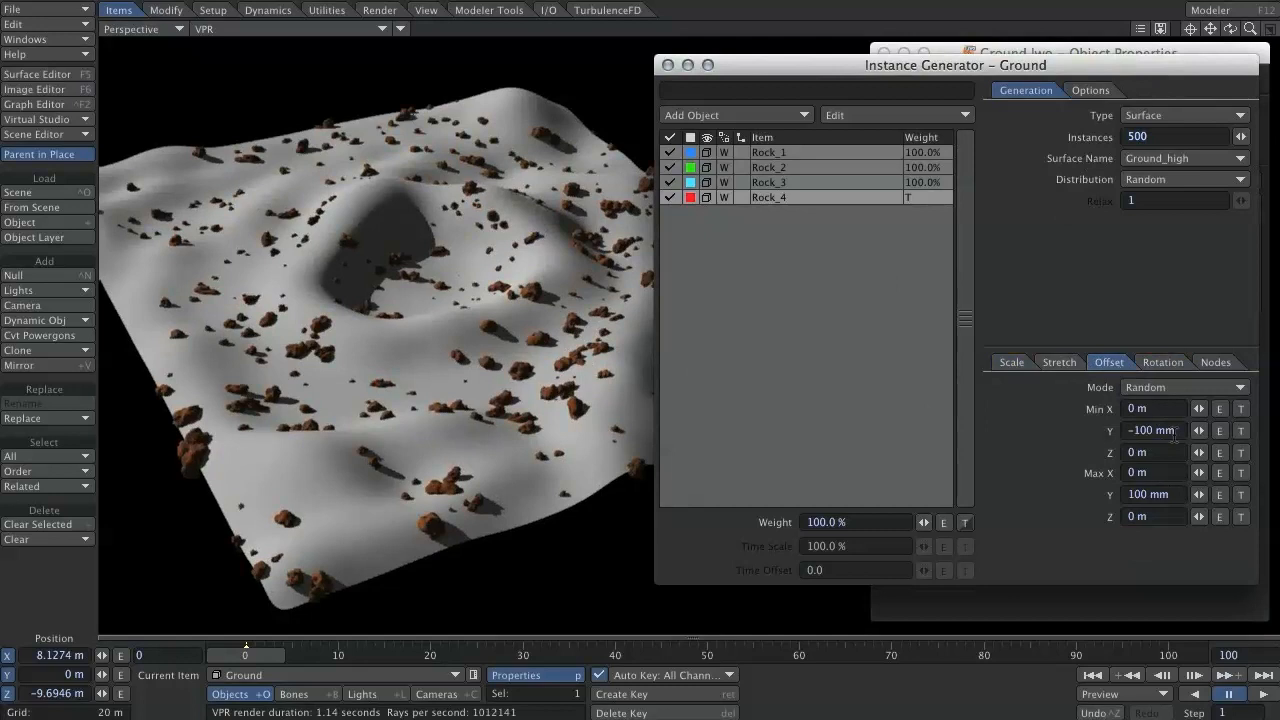
{"action": "left_click_drag", "start_coordinate": [1176, 434], "coordinate": [1120, 438]}
{"action": "type", "text": "-"}
{"action": "type", "text": ".5"}
{"action": "key", "text": "Tab"}
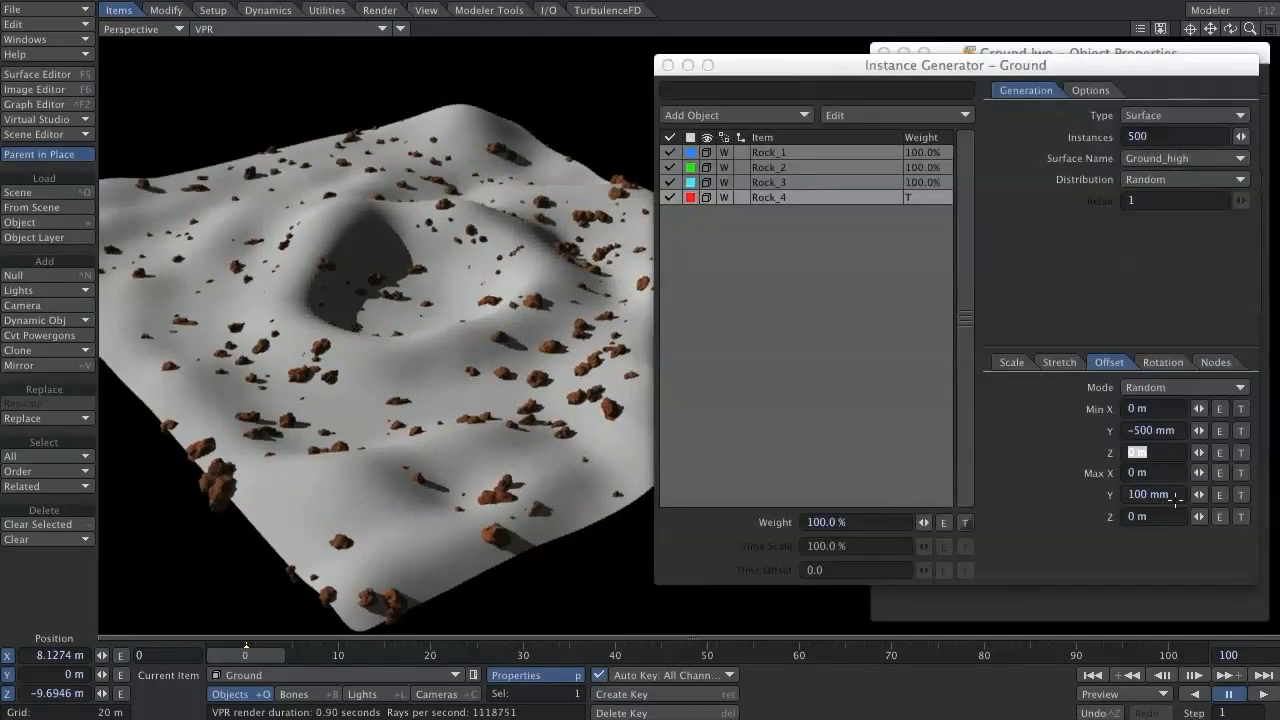
{"action": "left_click", "coordinate": [1148, 494]}
{"action": "type", "text": "3"}
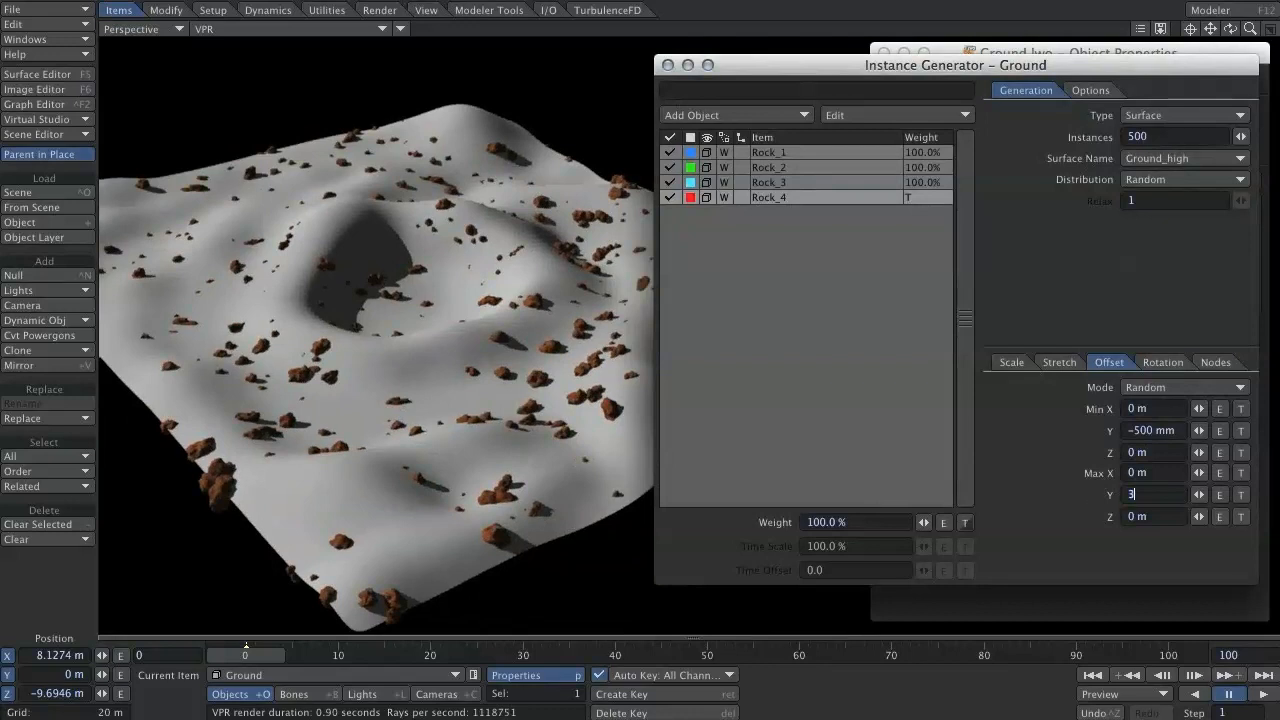
{"action": "type", "text": "00"}
{"action": "key", "text": "Tab"}
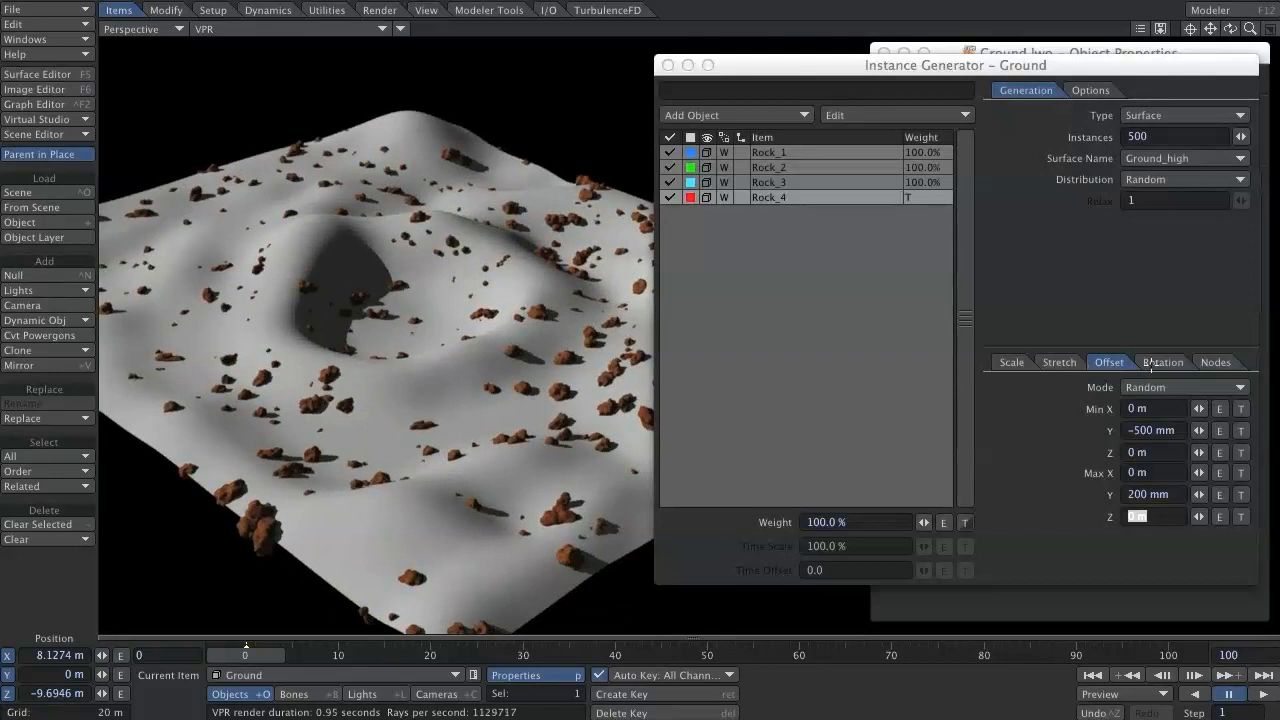
Step: Review the instances' rotation settings and their node options
{"action": "left_click", "coordinate": [1156, 364]}
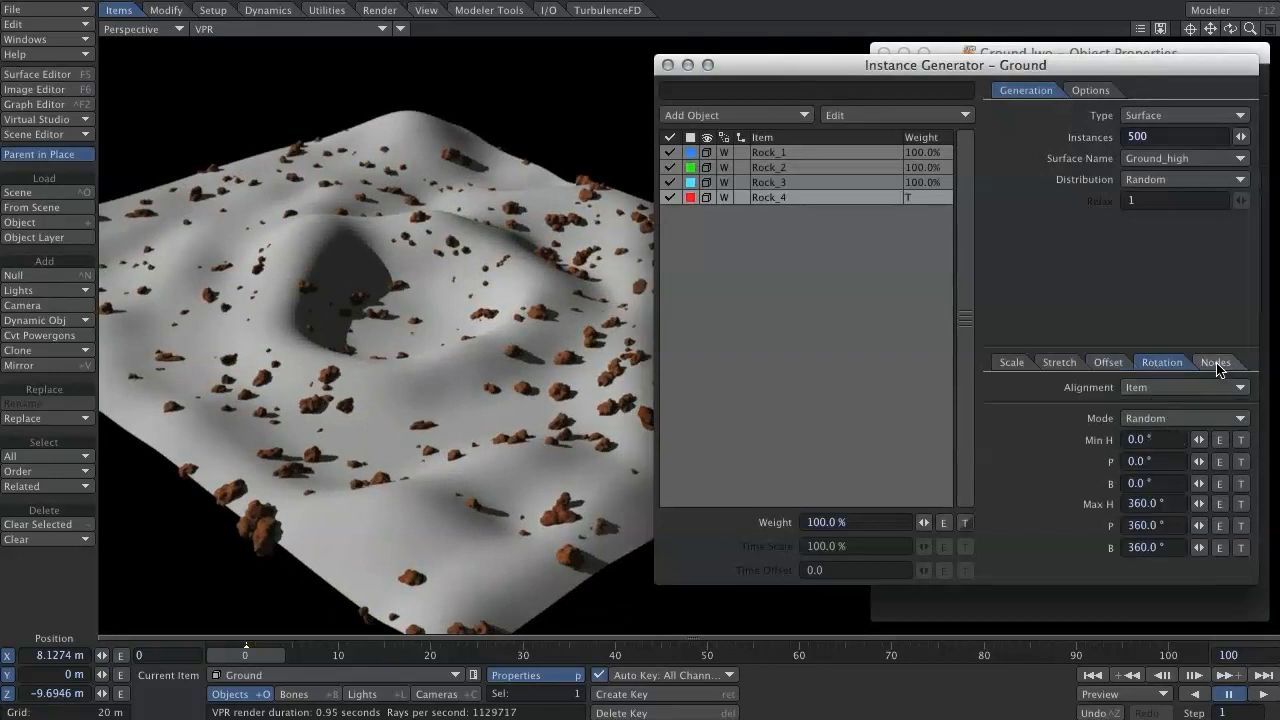
{"action": "left_click_drag", "start_coordinate": [1058, 77], "coordinate": [1066, 71]}
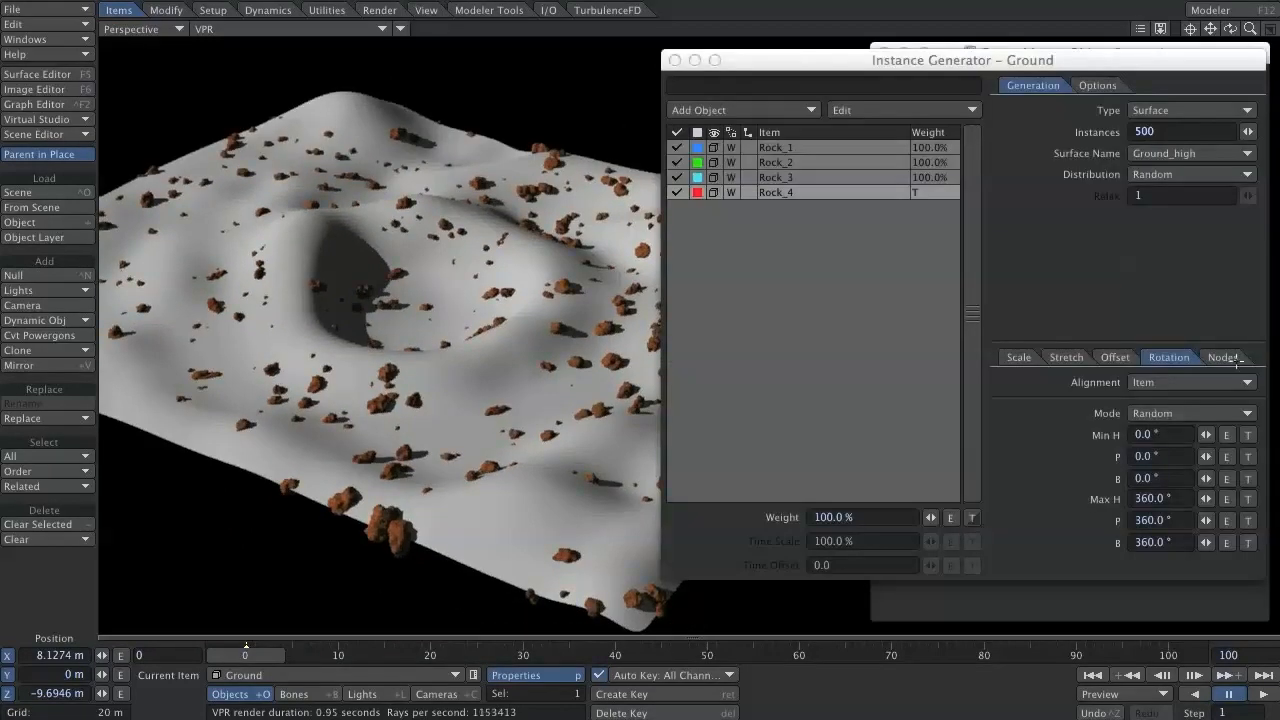
{"action": "left_click", "coordinate": [1225, 358]}
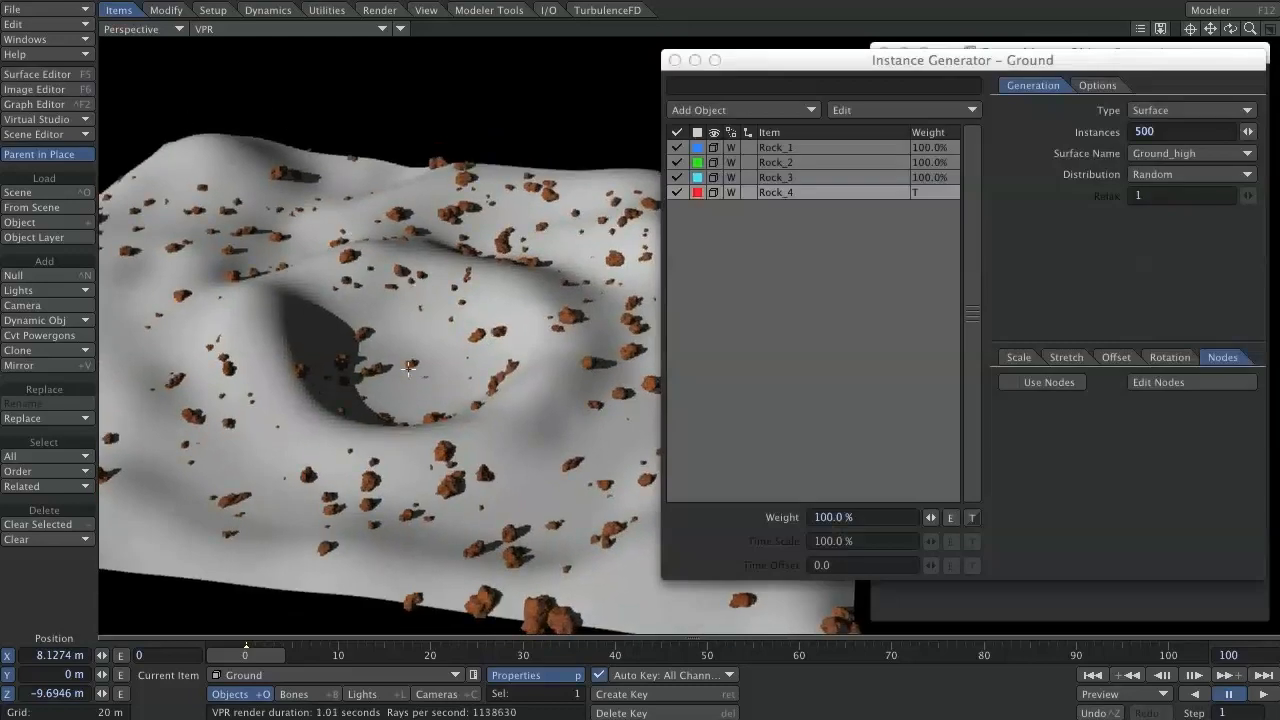
Step: Copy the Rock_1 surface settings onto the Ground surface
{"action": "key", "text": "F6"}
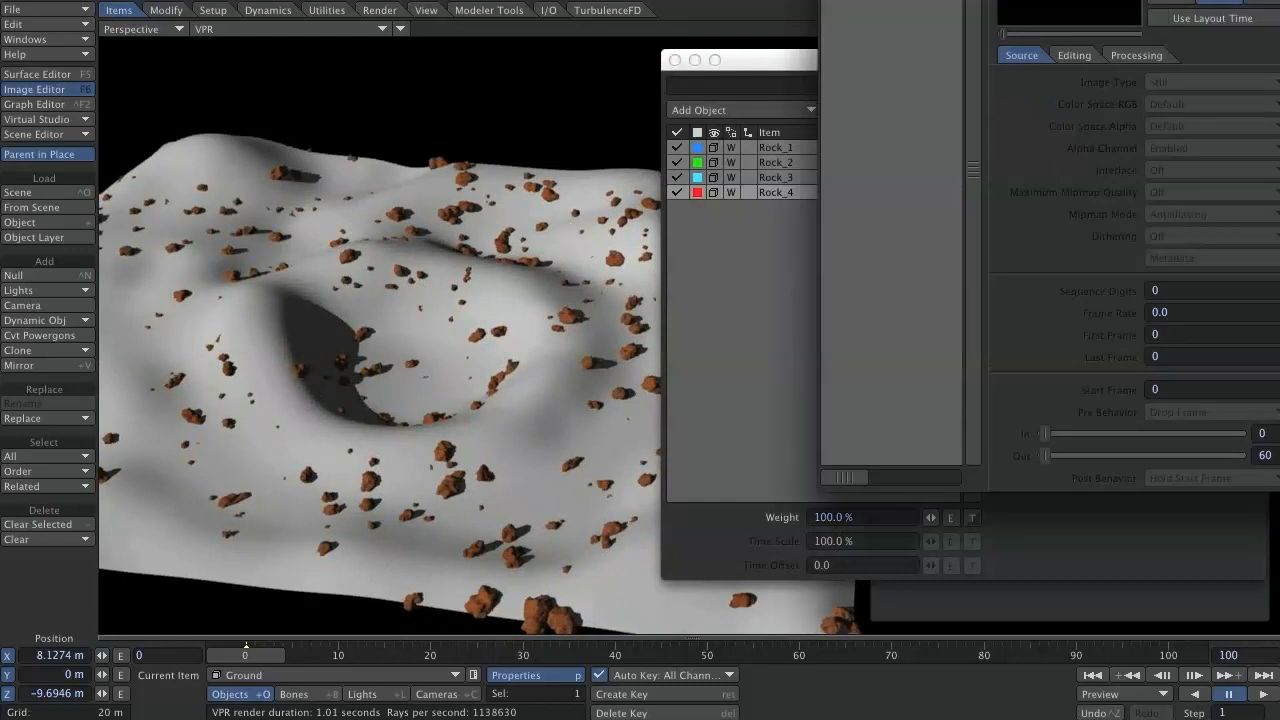
{"action": "key", "text": "F6"}
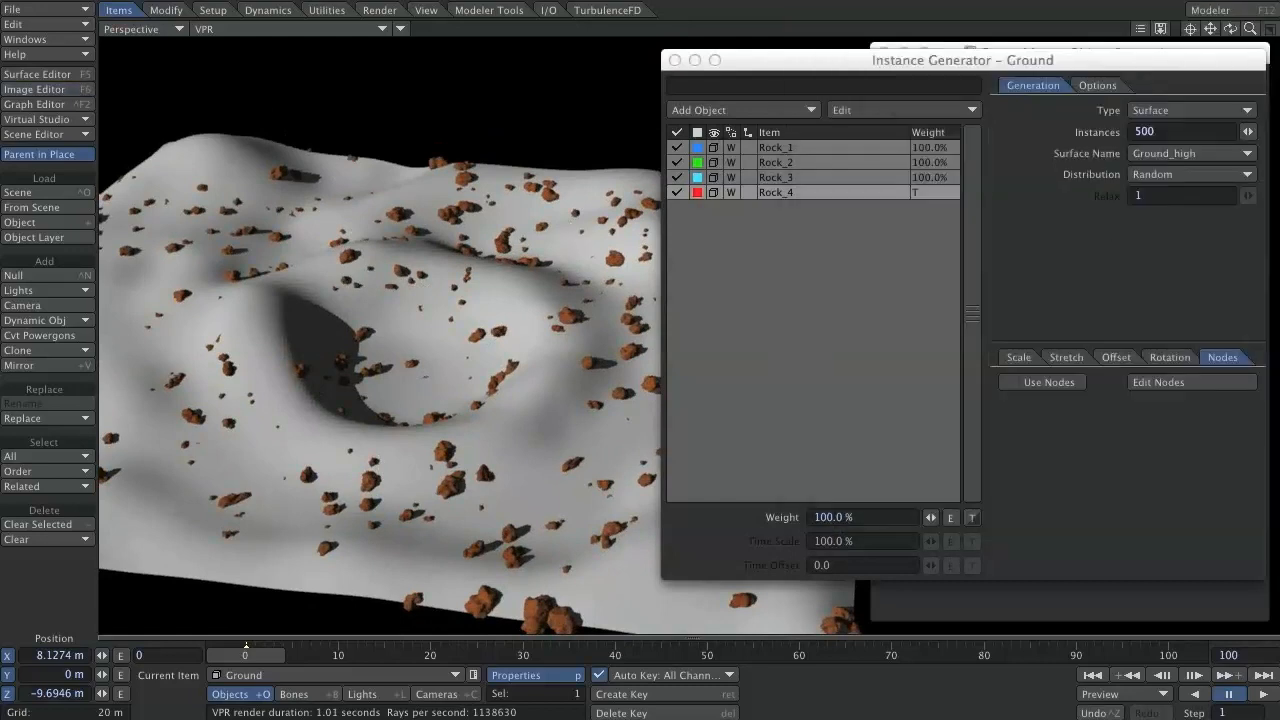
{"action": "key", "text": "F5"}
{"action": "left_click_drag", "start_coordinate": [479, 73], "coordinate": [479, 70]}
{"action": "left_click", "coordinate": [205, 216]}
{"action": "left_click", "coordinate": [167, 216]}
{"action": "right_click", "coordinate": [220, 235]}
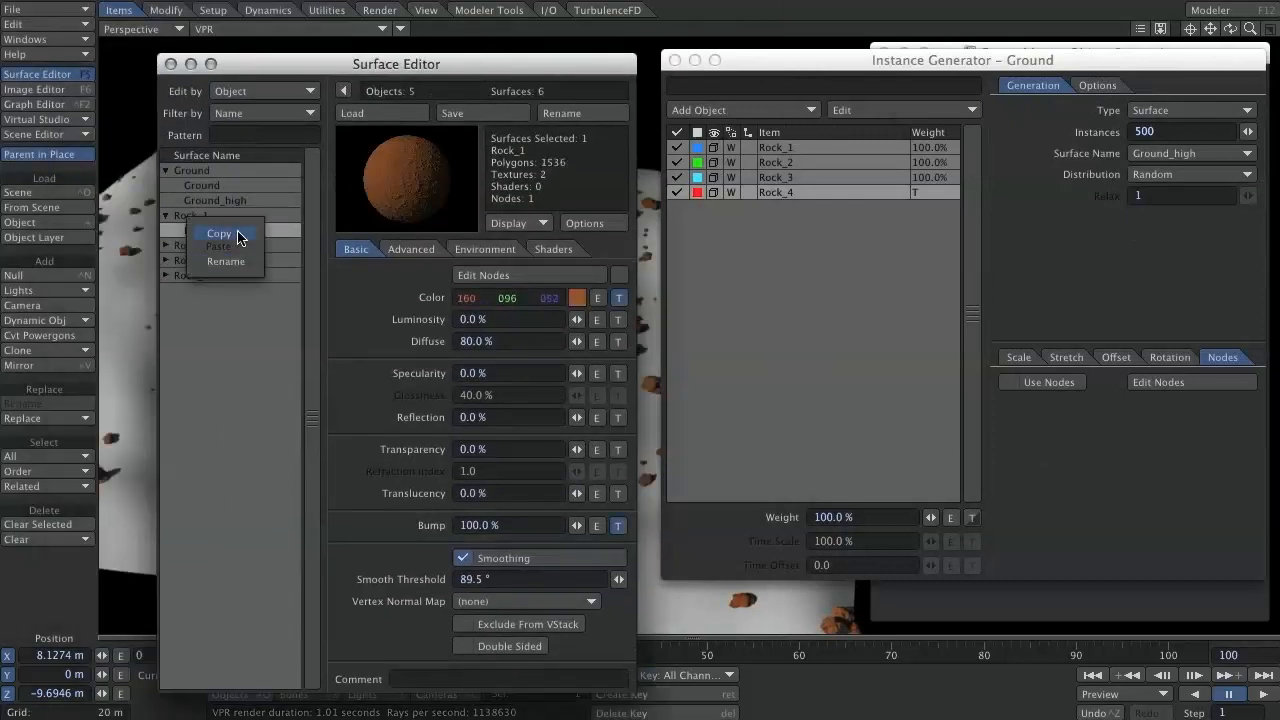
{"action": "left_click", "coordinate": [237, 234]}
{"action": "left_click", "coordinate": [240, 186]}
{"action": "right_click", "coordinate": [238, 187]}
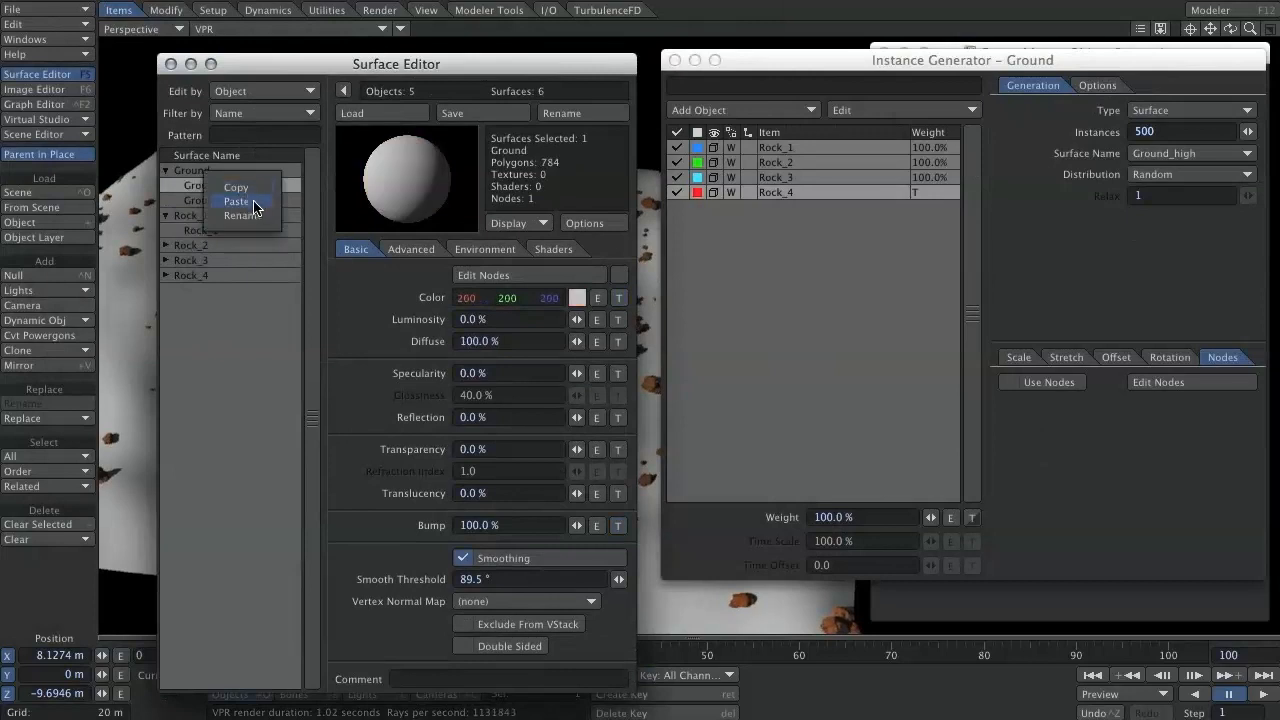
{"action": "left_click", "coordinate": [254, 202]}
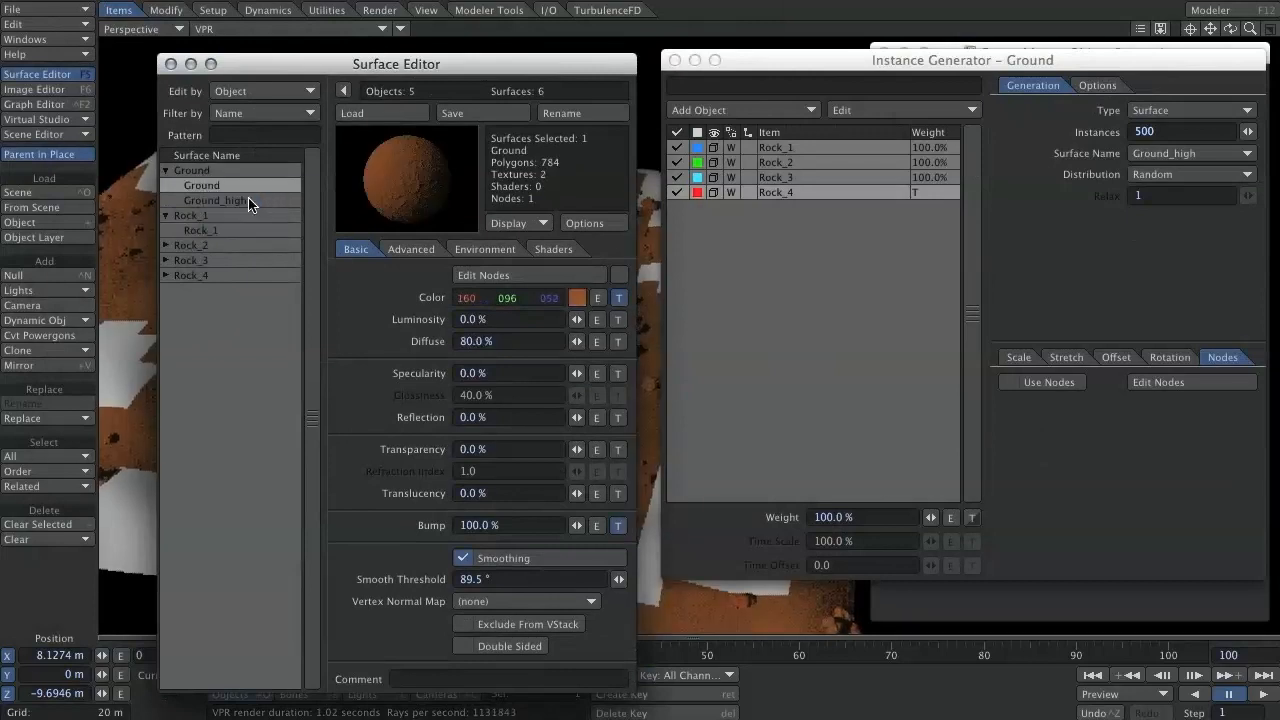
Step: Paste the copied Rock_1 surface settings onto the Ground_high surface and close the surface editing window
{"action": "left_click", "coordinate": [250, 202]}
{"action": "right_click", "coordinate": [251, 204]}
{"action": "left_click", "coordinate": [263, 217]}
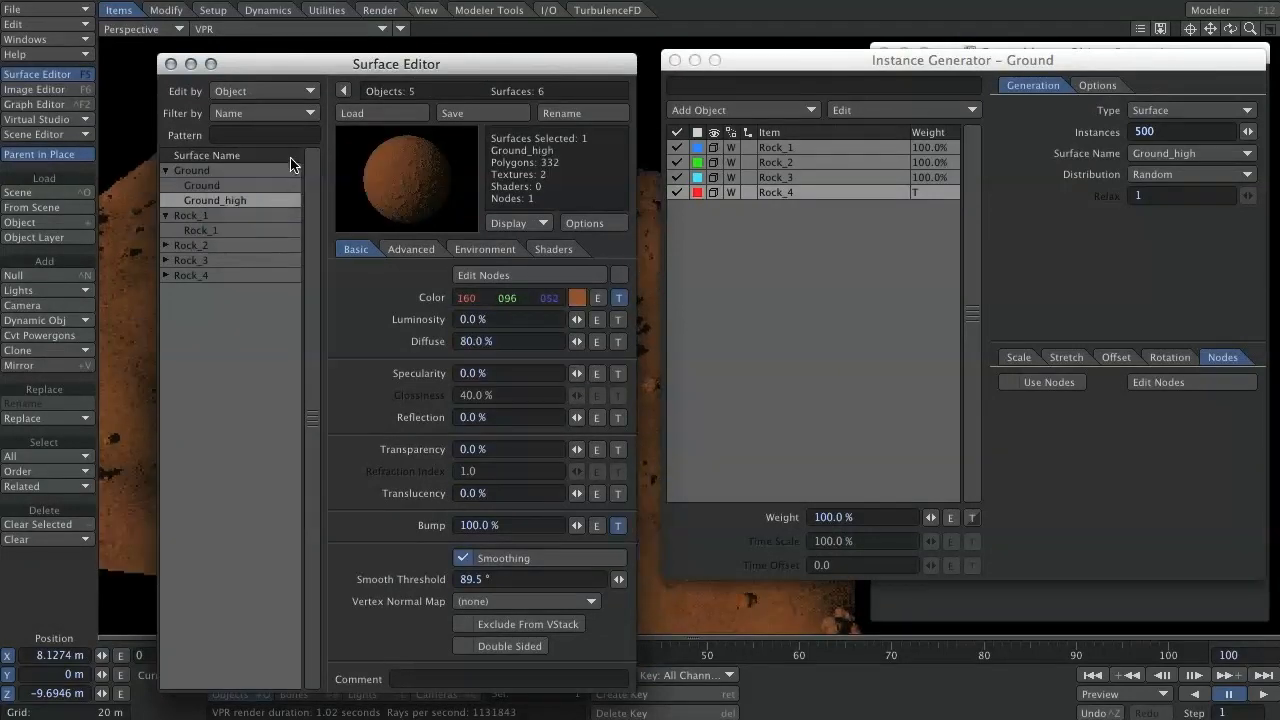
{"action": "left_click", "coordinate": [170, 63]}
{"action": "key", "text": "p"}
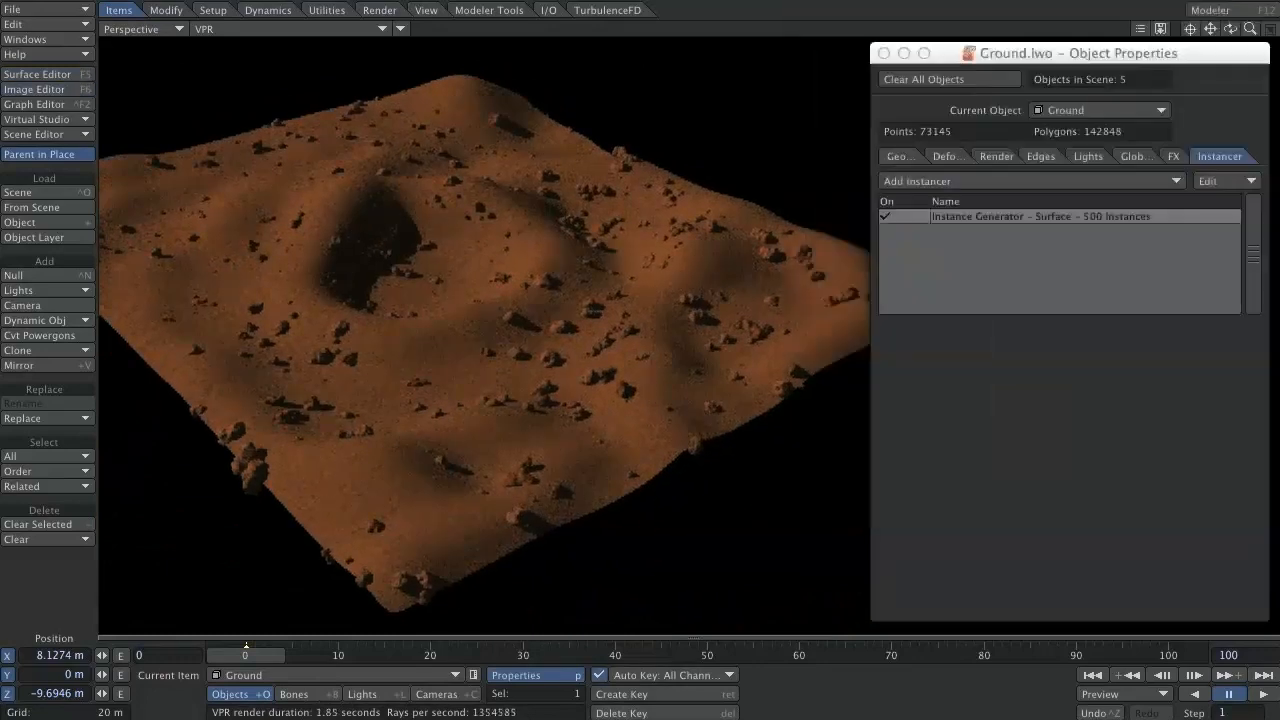
Step: Lighten the Ground_high surface colour to RGB 181, 109, 74
{"action": "key", "text": "F5"}
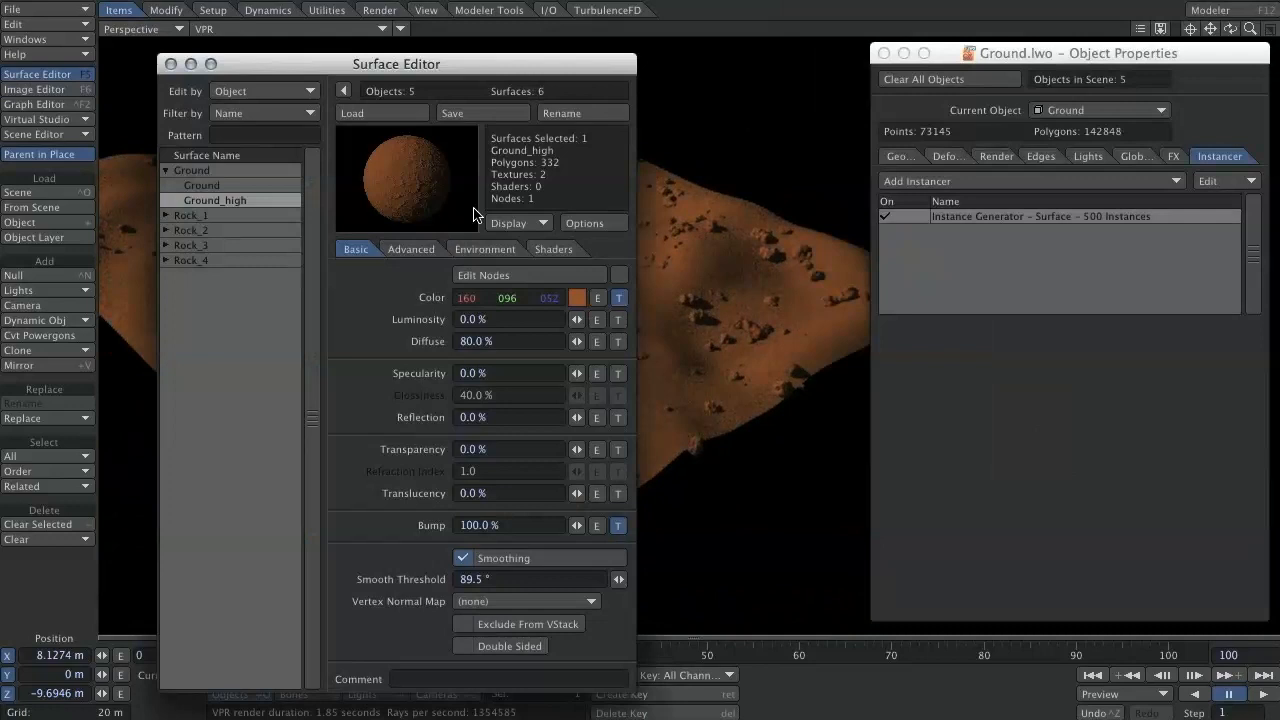
{"action": "left_click", "coordinate": [575, 300]}
{"action": "left_click", "coordinate": [700, 120]}
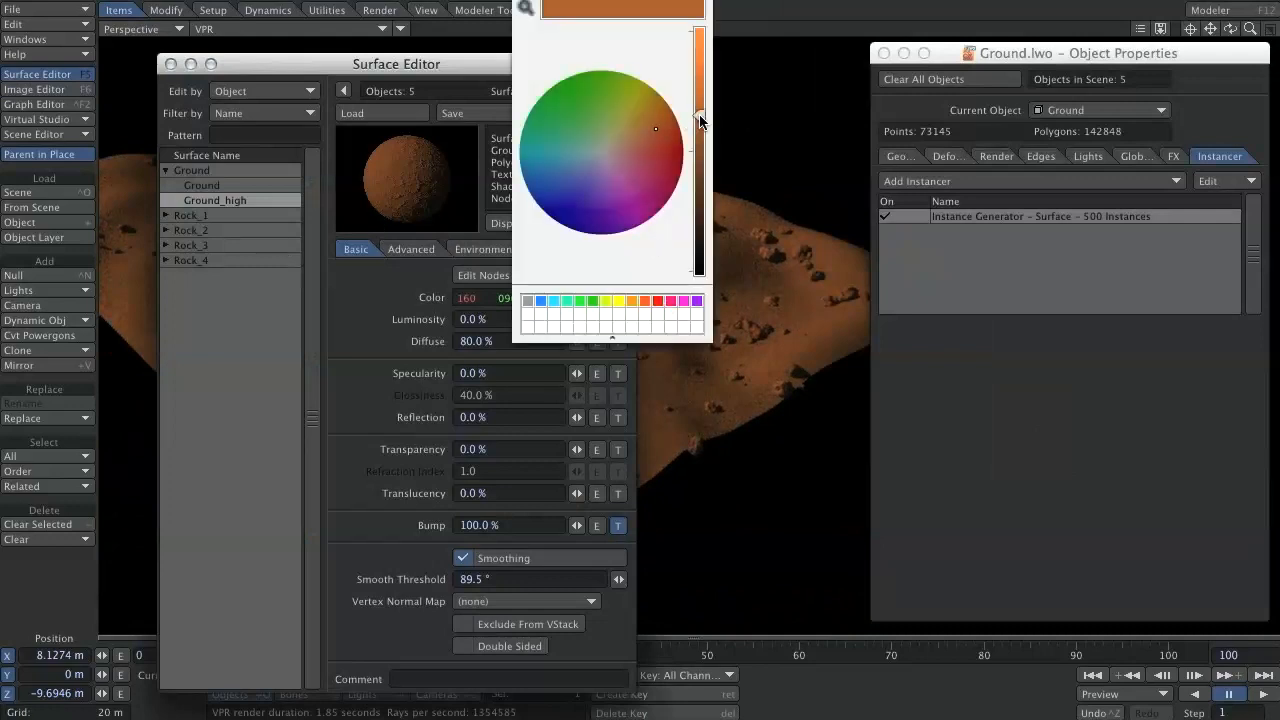
{"action": "left_click_drag", "start_coordinate": [658, 130], "coordinate": [651, 136]}
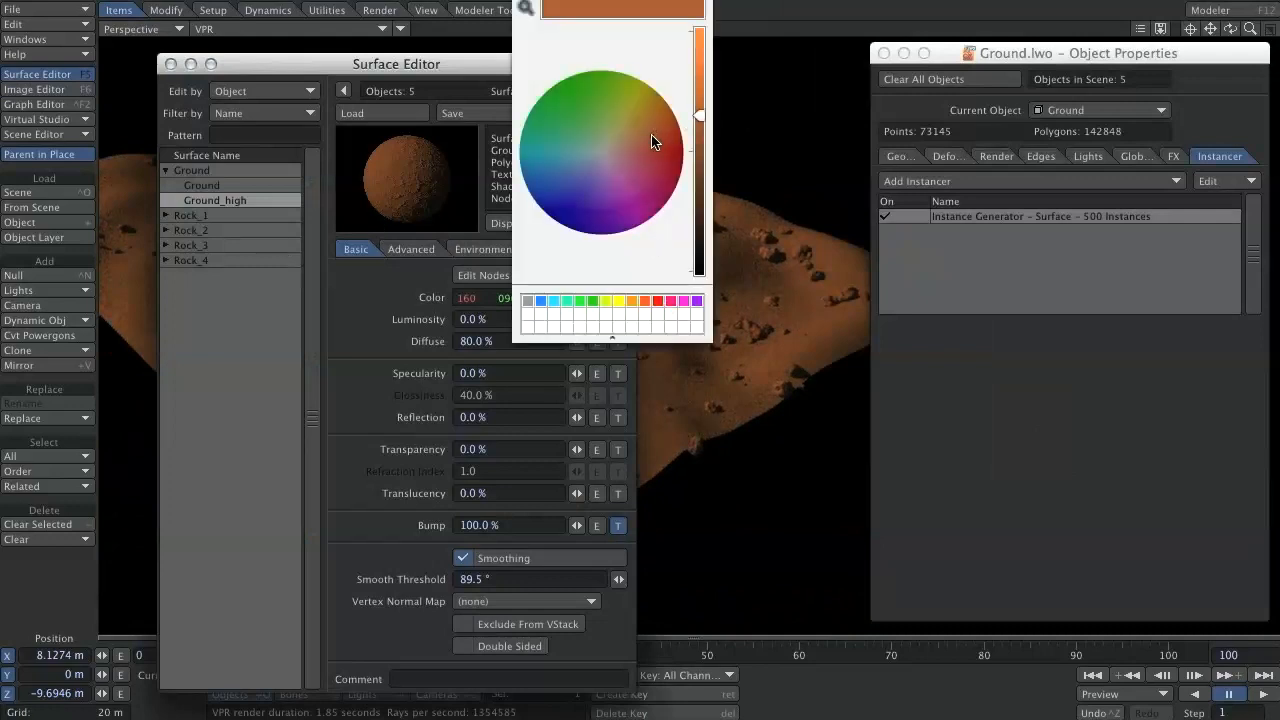
{"action": "left_click", "coordinate": [522, 0]}
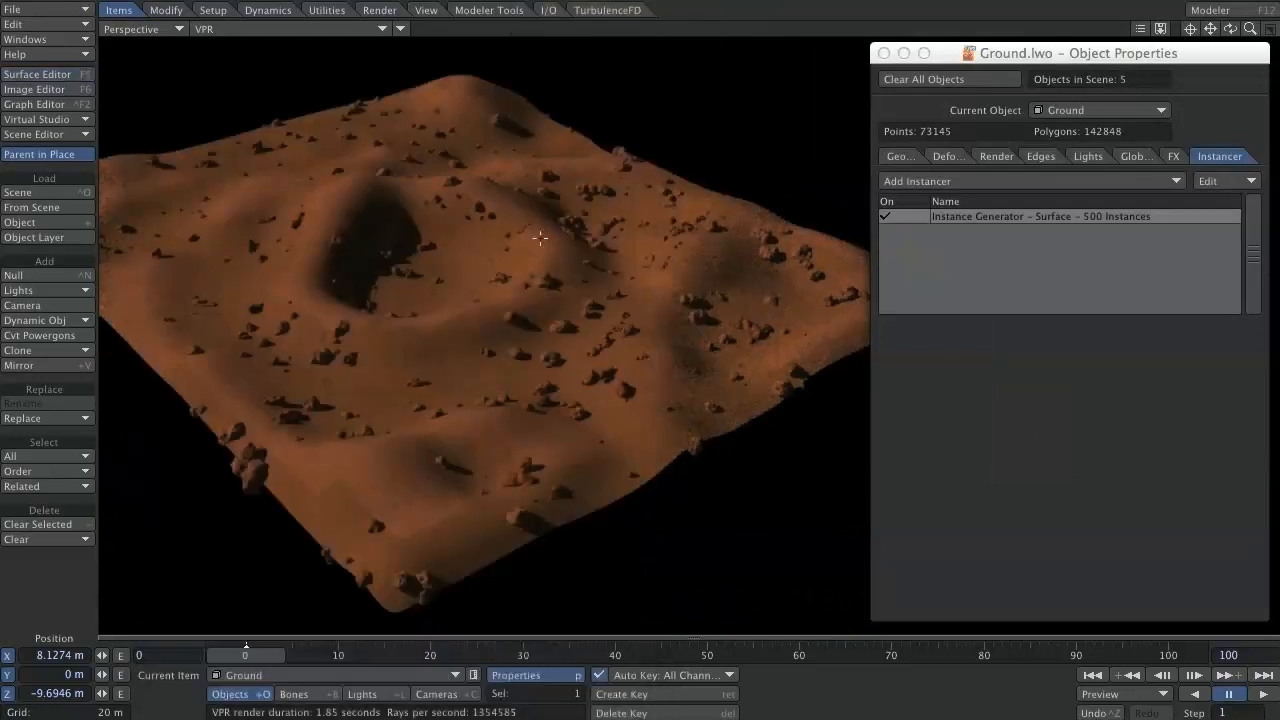
{"action": "left_click", "coordinate": [170, 63]}
Step: Copy the Ground_high surface settings onto the Ground surface
{"action": "key", "text": "F5"}
{"action": "right_click", "coordinate": [212, 192]}
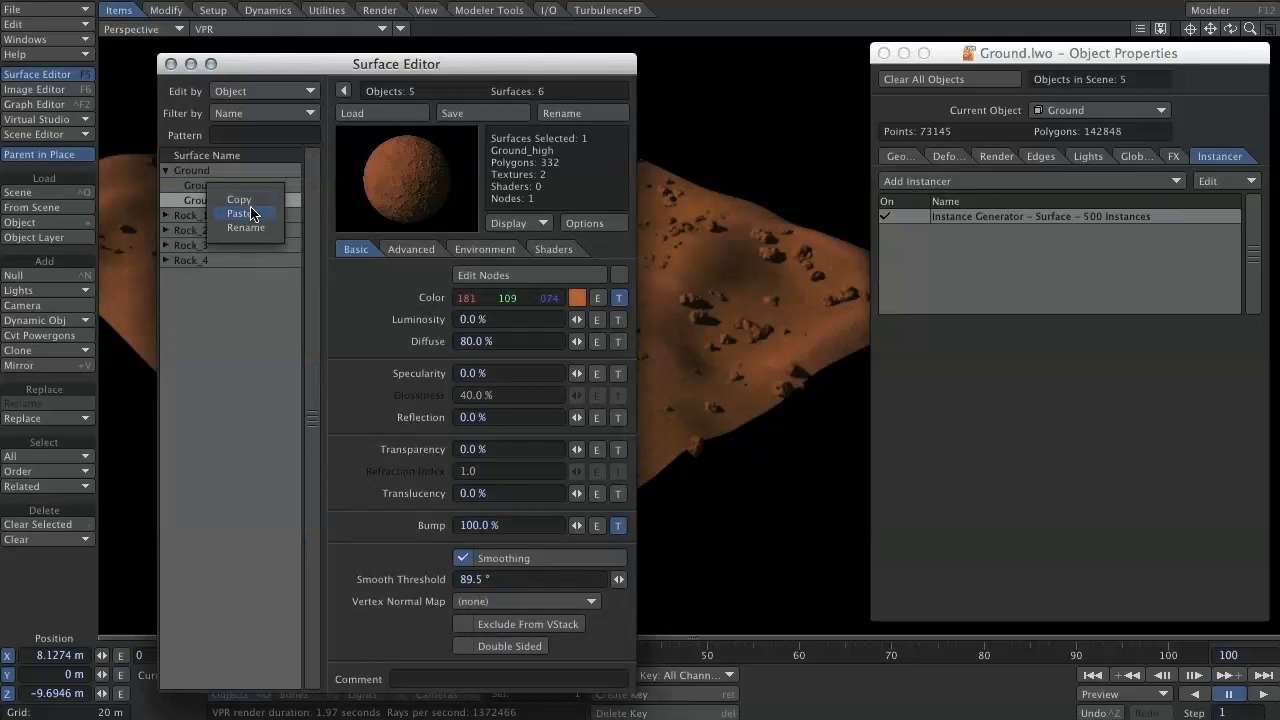
{"action": "left_click", "coordinate": [252, 213]}
{"action": "left_click", "coordinate": [258, 187]}
{"action": "right_click", "coordinate": [262, 190]}
{"action": "left_click", "coordinate": [258, 206]}
{"action": "left_click", "coordinate": [171, 63]}
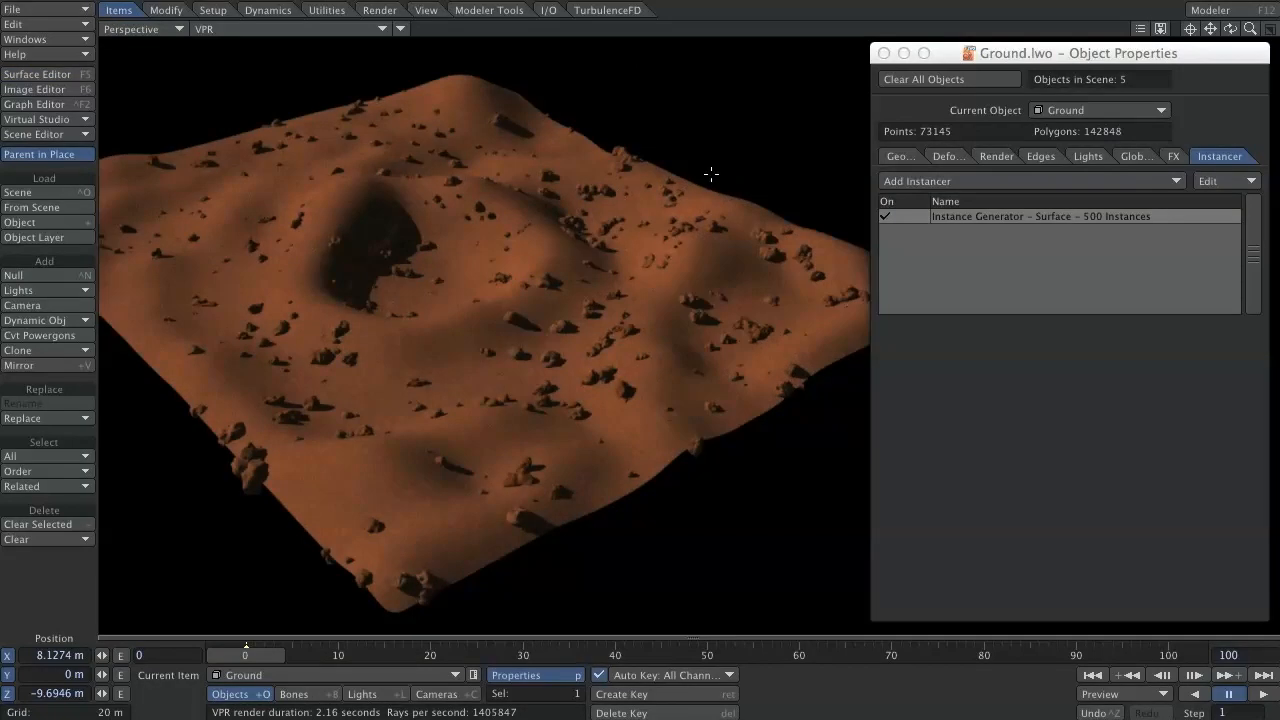
{"action": "left_click", "coordinate": [921, 239]}
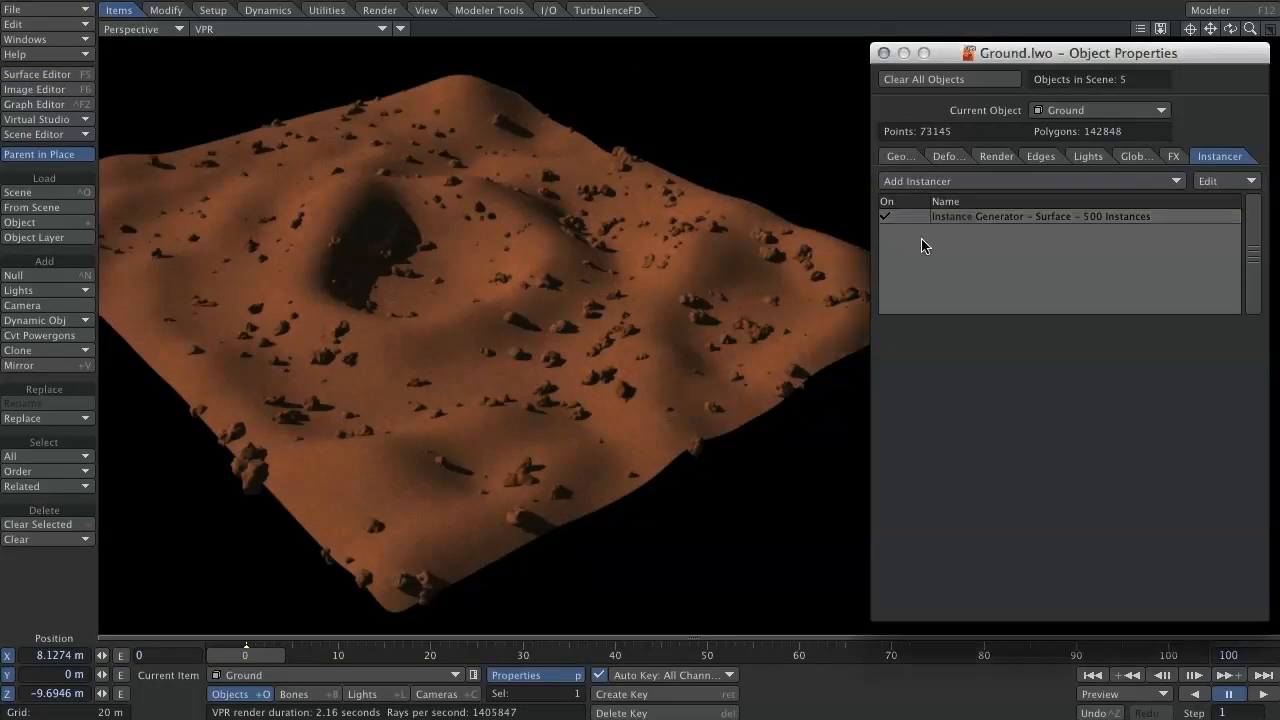
{"action": "left_click", "coordinate": [886, 217]}
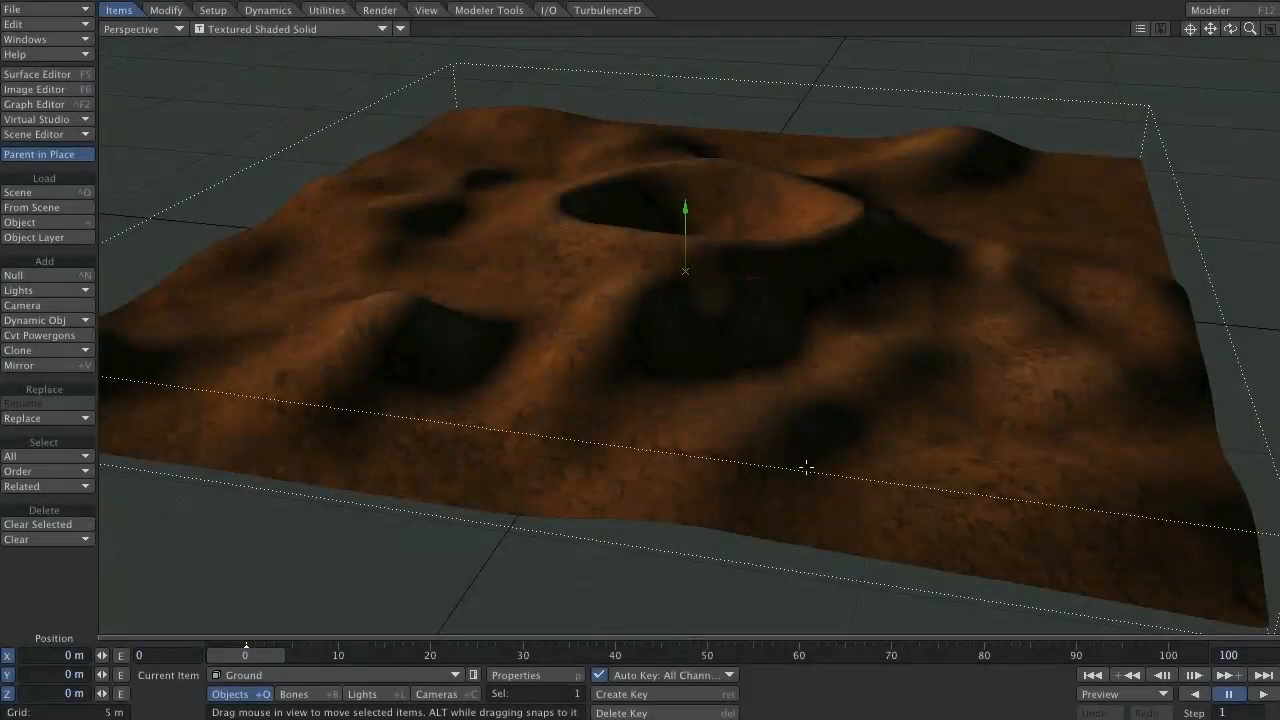
Step: Add an Instance Generator to the Ground object of the crater scene and open its settings
{"action": "key", "text": "p"}
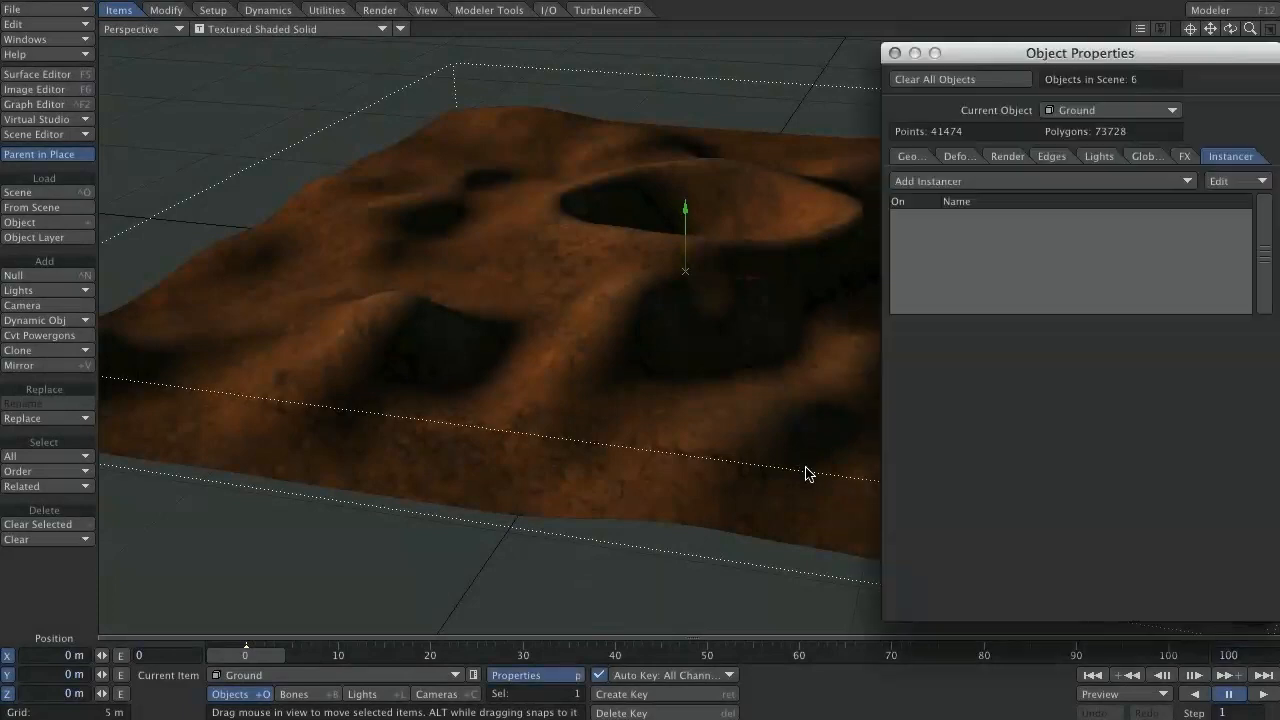
{"action": "left_click_drag", "start_coordinate": [1085, 53], "coordinate": [1084, 47]}
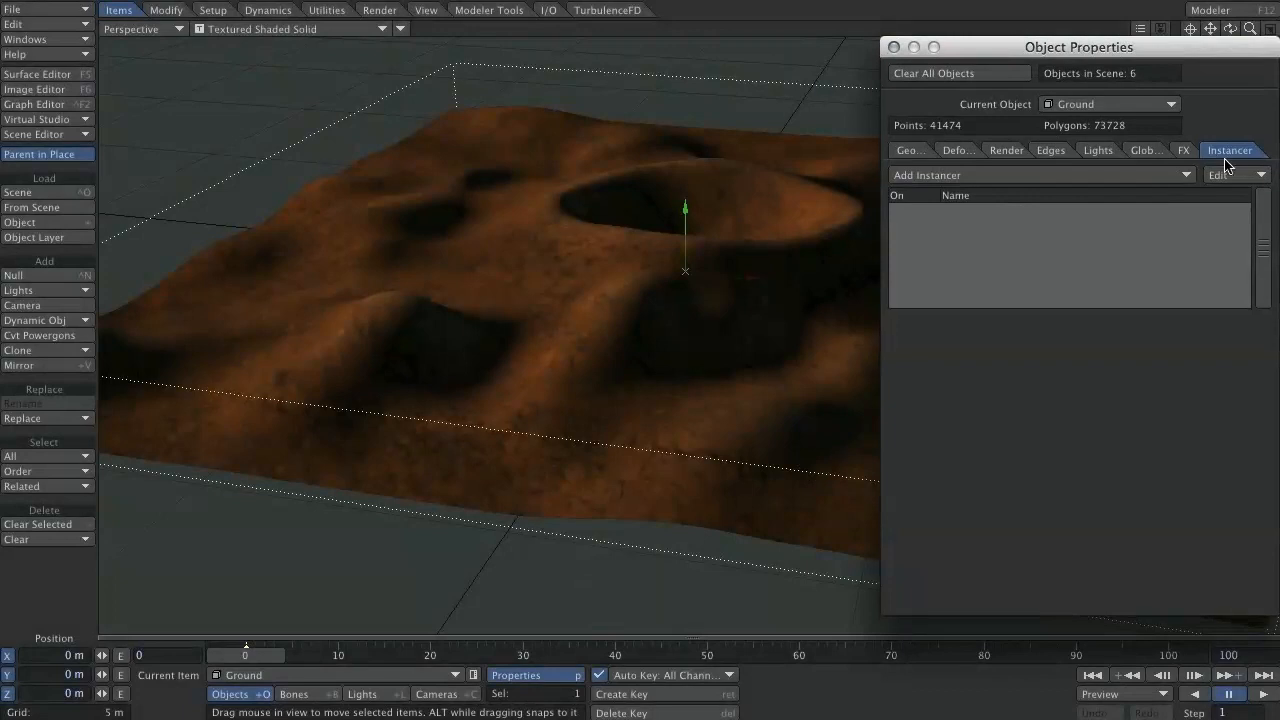
{"action": "left_click", "coordinate": [1185, 175]}
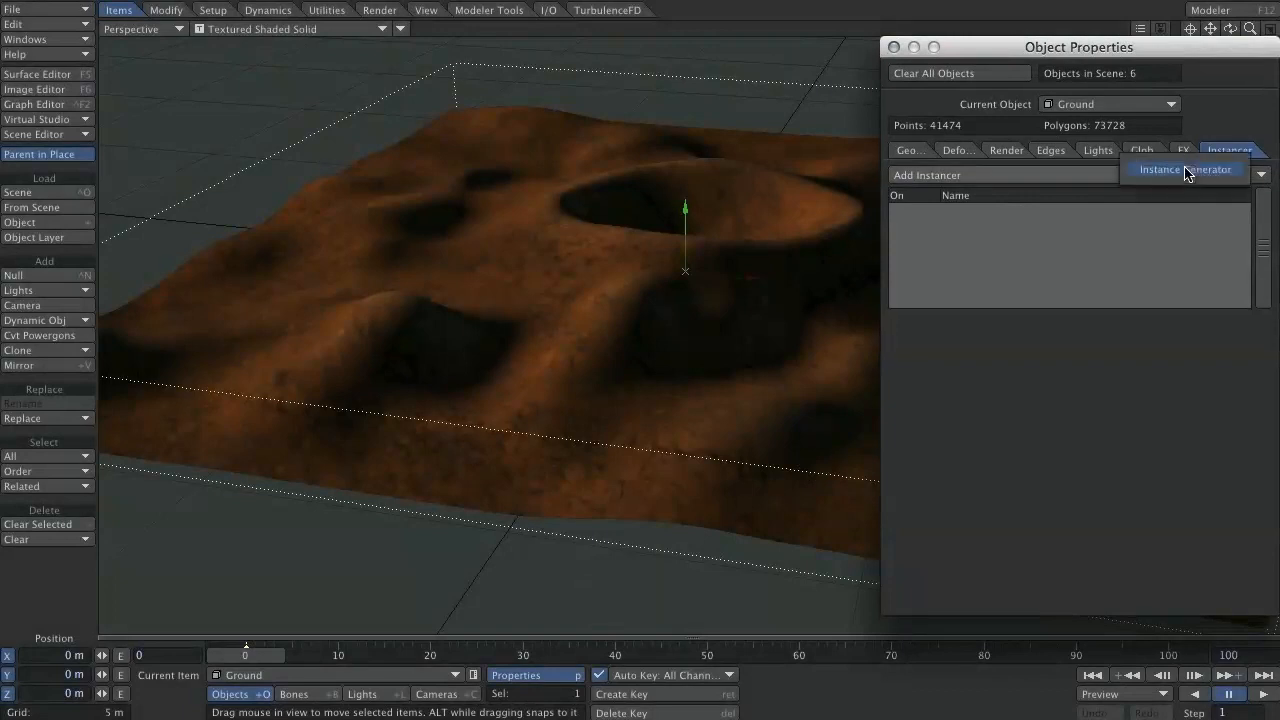
{"action": "left_click", "coordinate": [1179, 171]}
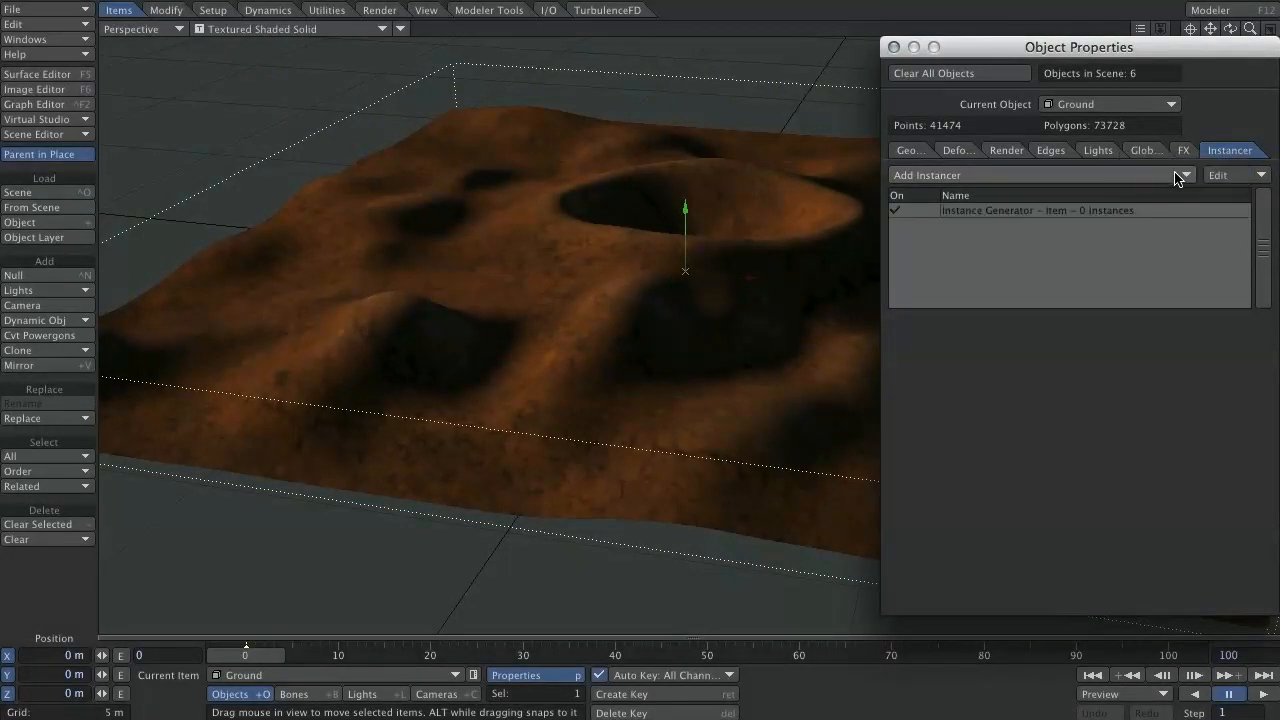
{"action": "double_click", "coordinate": [1098, 212]}
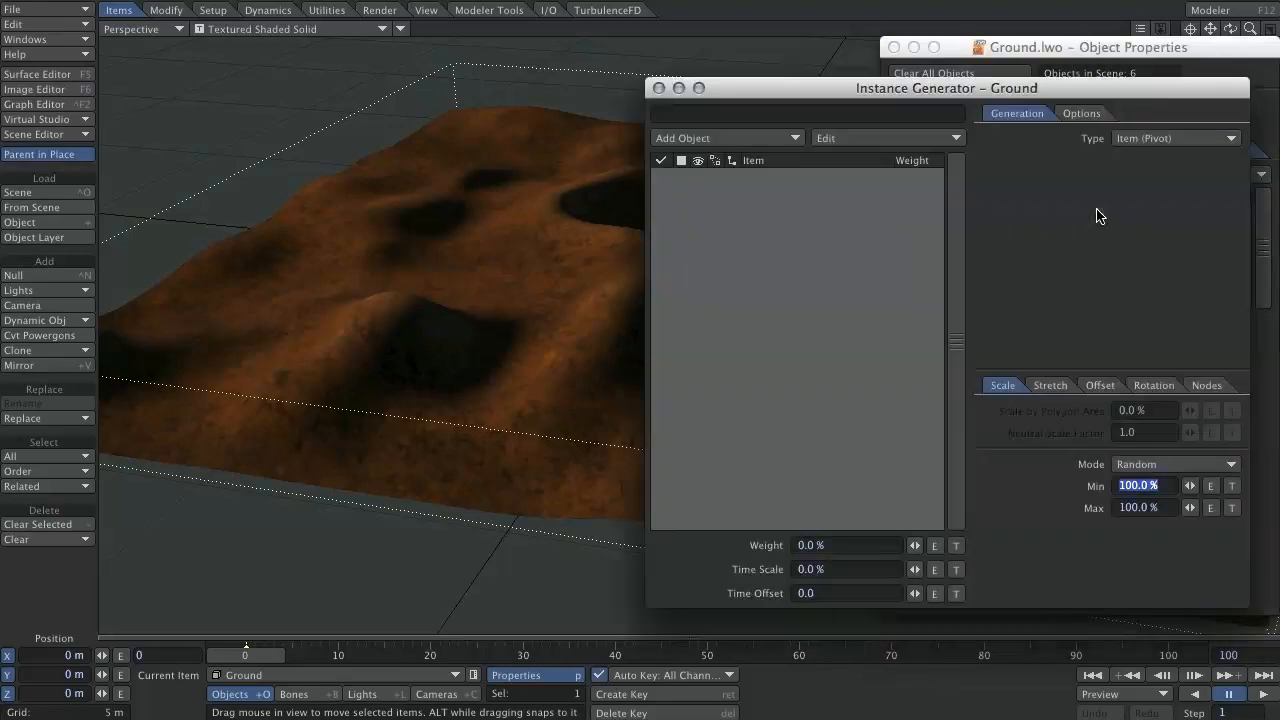
Step: Add Rock_1, Rock_2 and Rock_3 as the objects to instance on the crater ground
{"action": "left_click", "coordinate": [797, 140]}
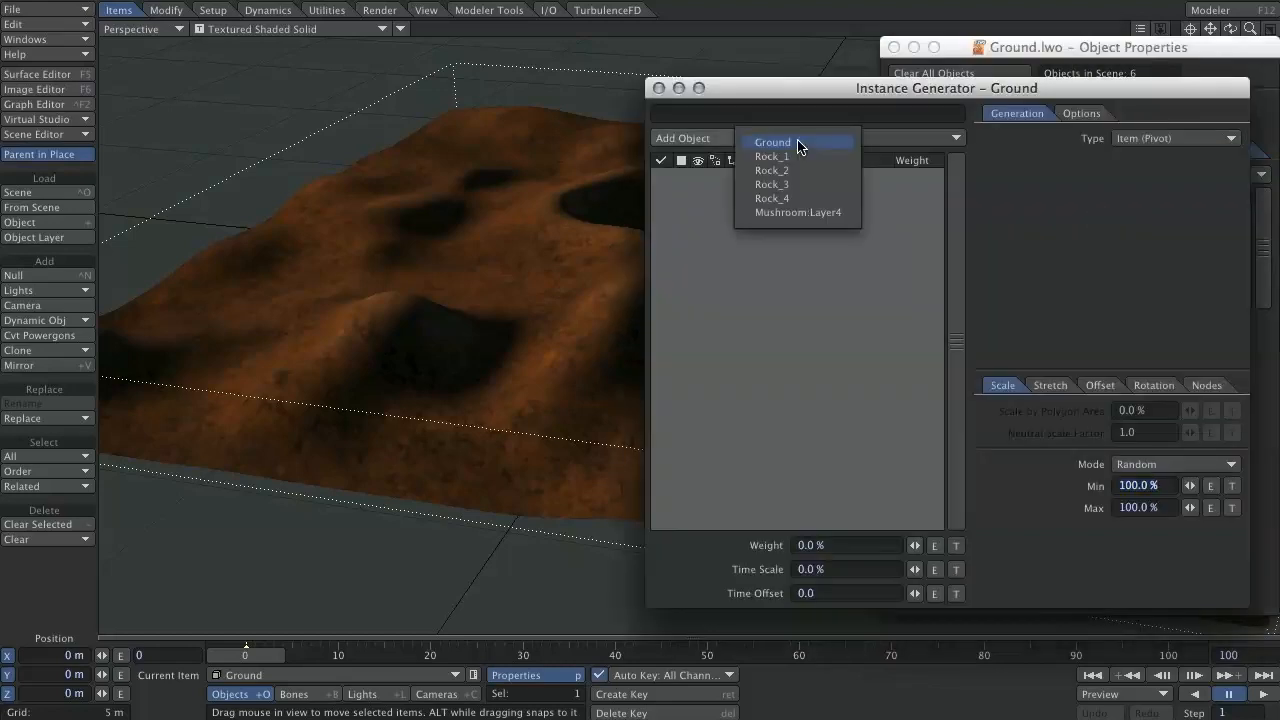
{"action": "left_click", "coordinate": [795, 155]}
{"action": "left_click", "coordinate": [789, 139]}
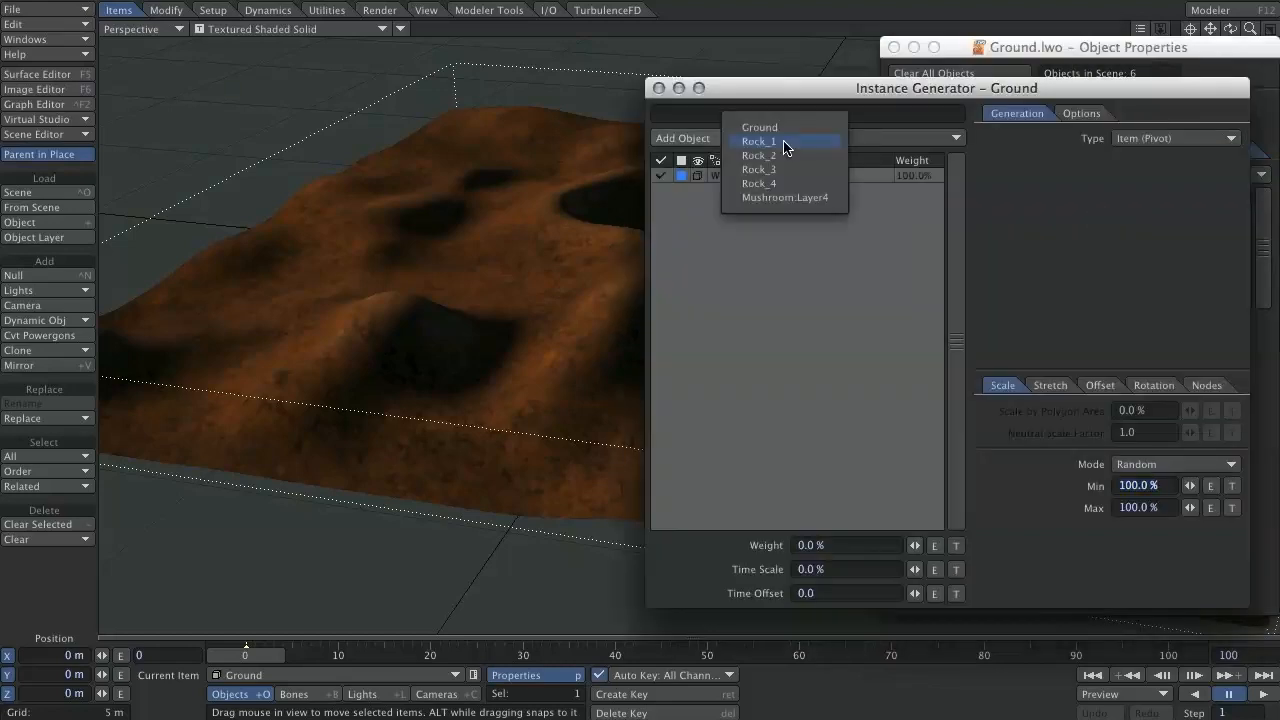
{"action": "left_click", "coordinate": [790, 152]}
{"action": "left_click", "coordinate": [780, 138]}
{"action": "left_click", "coordinate": [778, 155]}
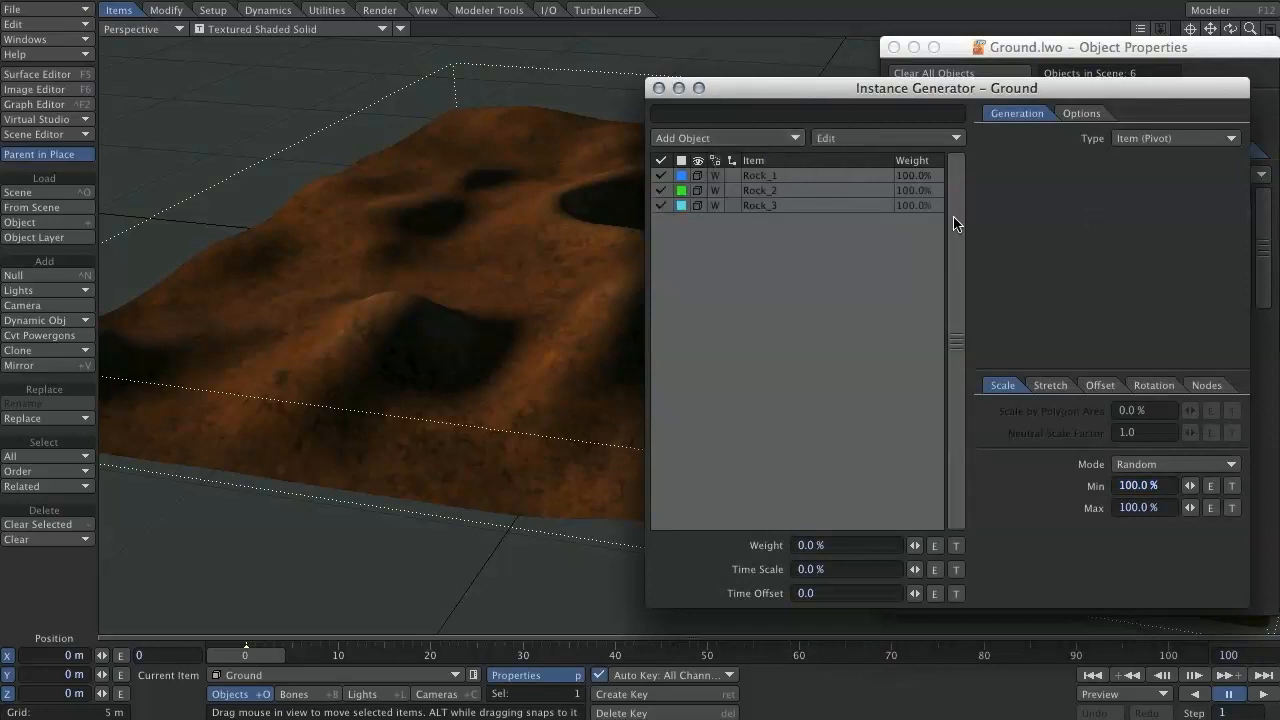
Step: Set the generator type to Surface, restrict it to the Ground_low surface and set 200 instances
{"action": "left_click", "coordinate": [1150, 143]}
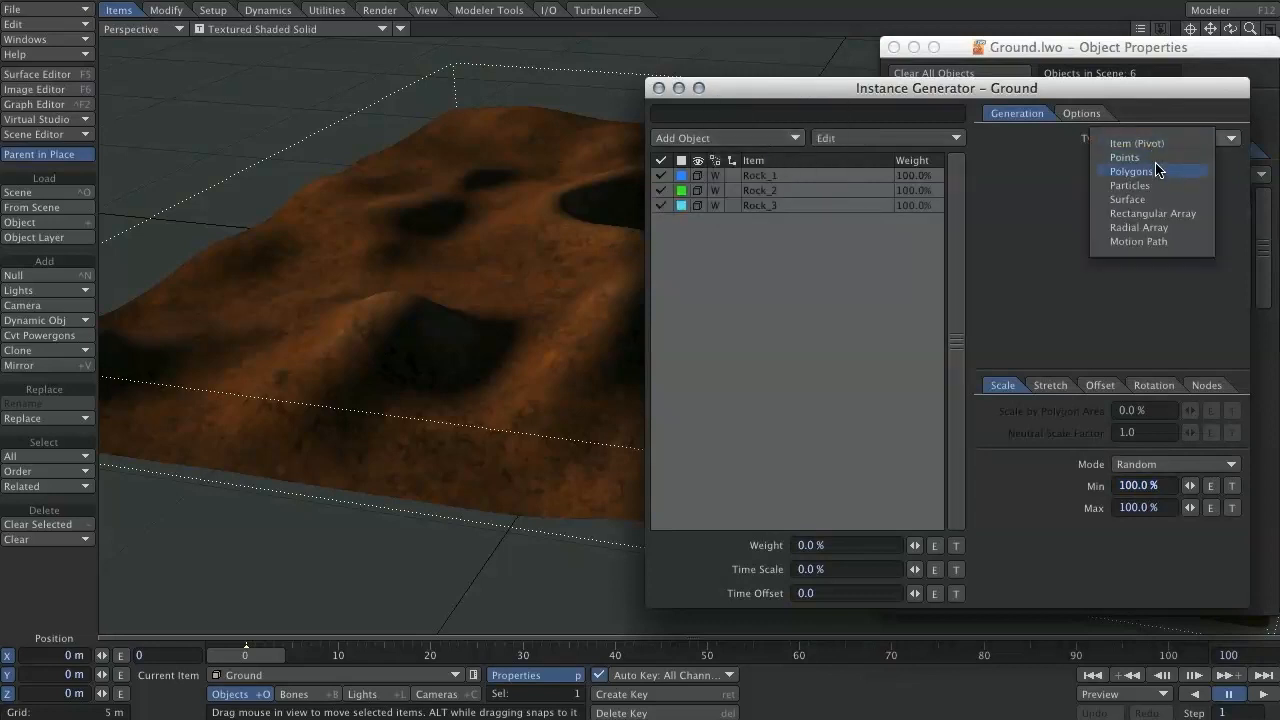
{"action": "left_click", "coordinate": [1150, 199]}
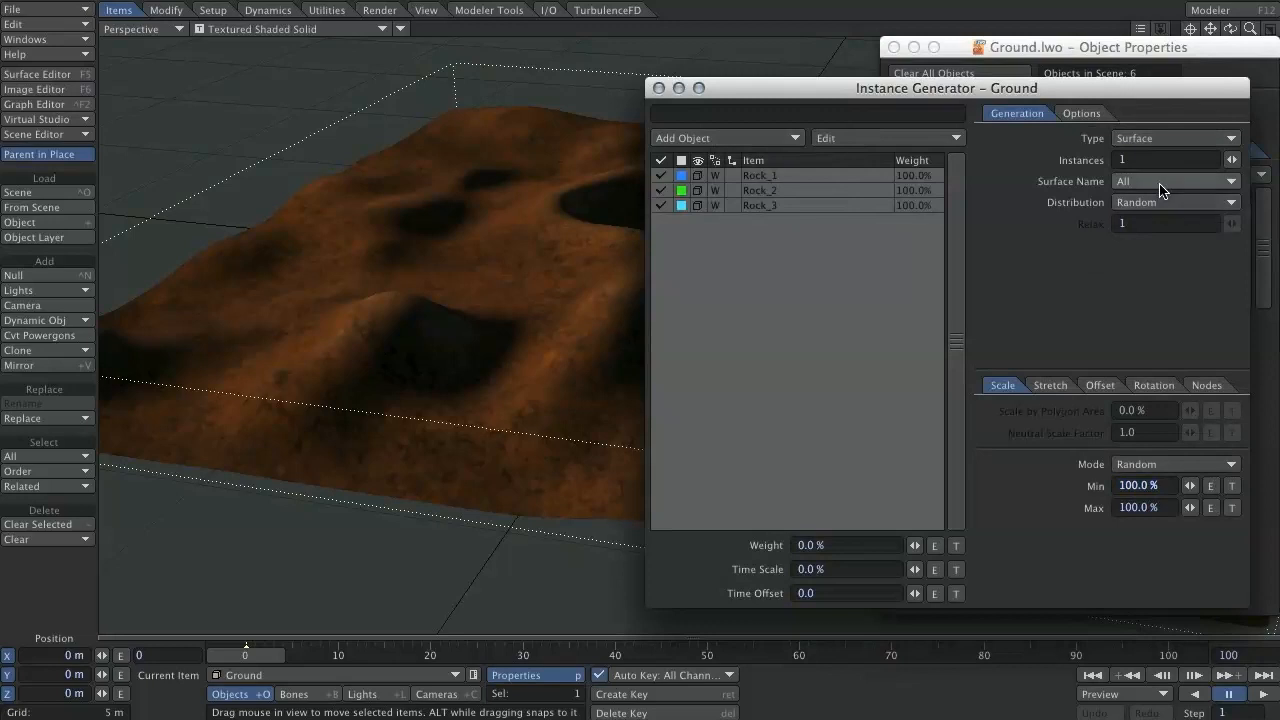
{"action": "left_click", "coordinate": [1165, 181]}
{"action": "left_click", "coordinate": [1160, 242]}
{"action": "left_click", "coordinate": [1173, 160]}
{"action": "key", "text": "BackSpace"}
{"action": "type", "text": "200"}
{"action": "key", "text": "Tab"}
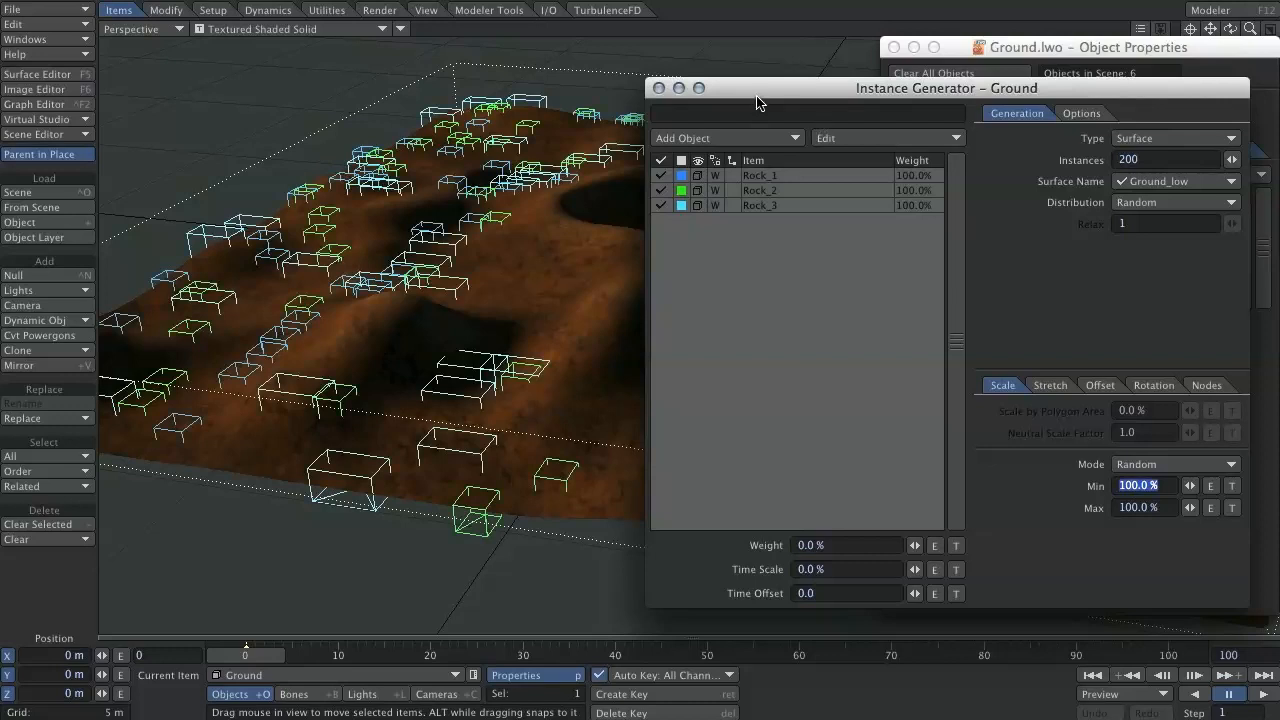
Step: Set the instances' random scale to a minimum of 20% and a maximum of 80%
{"action": "left_click", "coordinate": [658, 87]}
{"action": "left_click_drag", "start_coordinate": [989, 48], "coordinate": [1195, 65]}
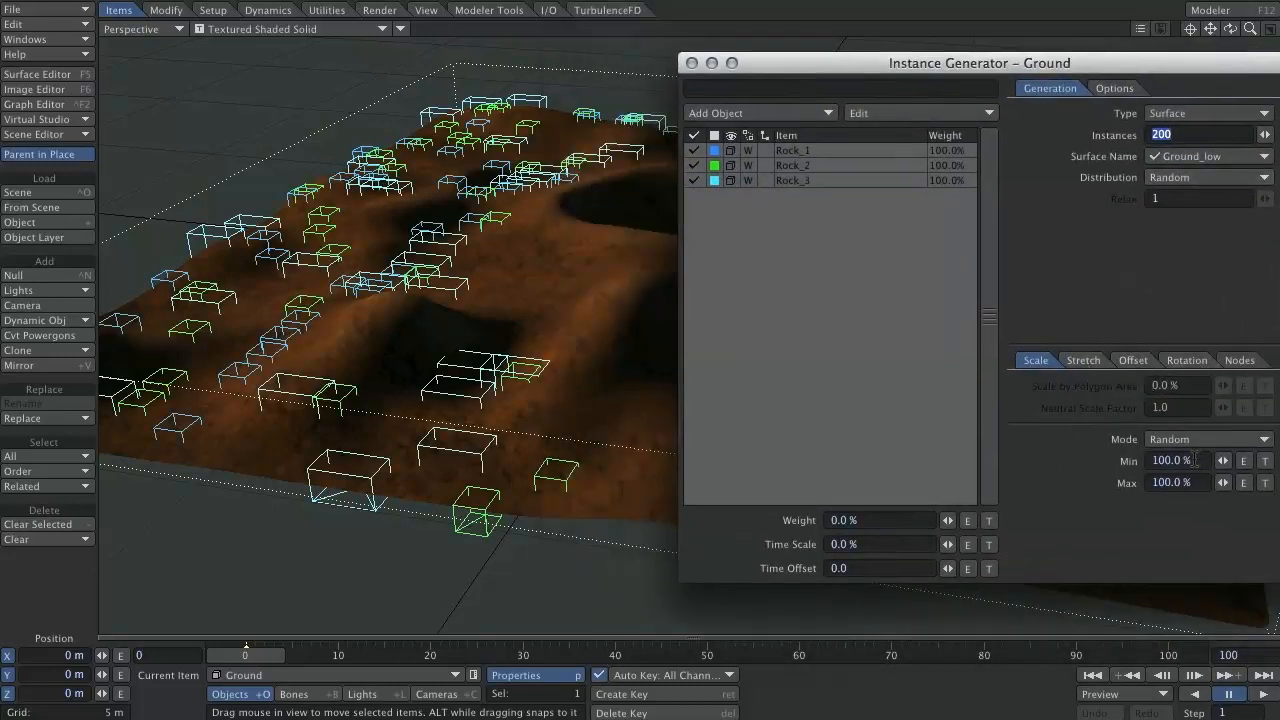
{"action": "left_click", "coordinate": [1190, 460]}
{"action": "type", "text": "20"}
{"action": "key", "text": "Tab"}
{"action": "type", "text": "80"}
{"action": "key", "text": "Tab"}
Step: Set the instances' maximum random rotation to 360° for heading, pitch and bank
{"action": "left_click", "coordinate": [1188, 360]}
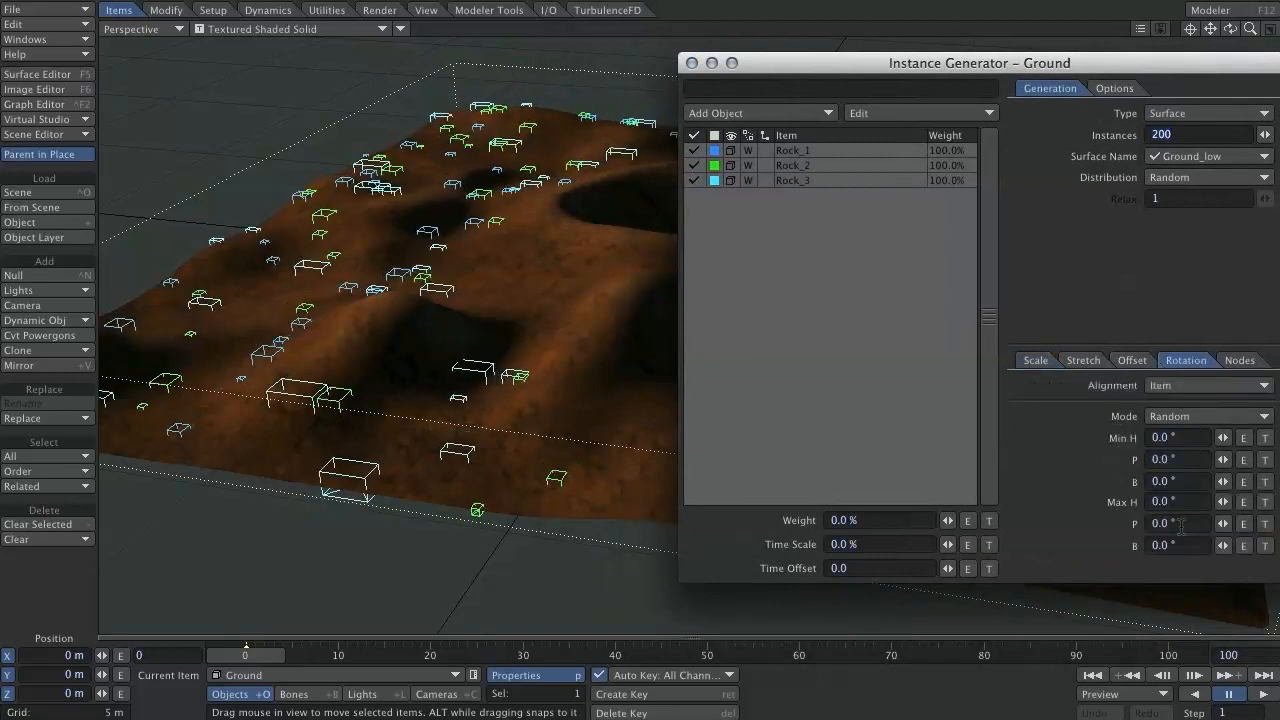
{"action": "left_click", "coordinate": [1190, 502]}
{"action": "type", "text": "360"}
{"action": "key", "text": "Tab"}
{"action": "type", "text": "360"}
{"action": "key", "text": "Tab"}
{"action": "type", "text": "360"}
{"action": "key", "text": "Tab"}
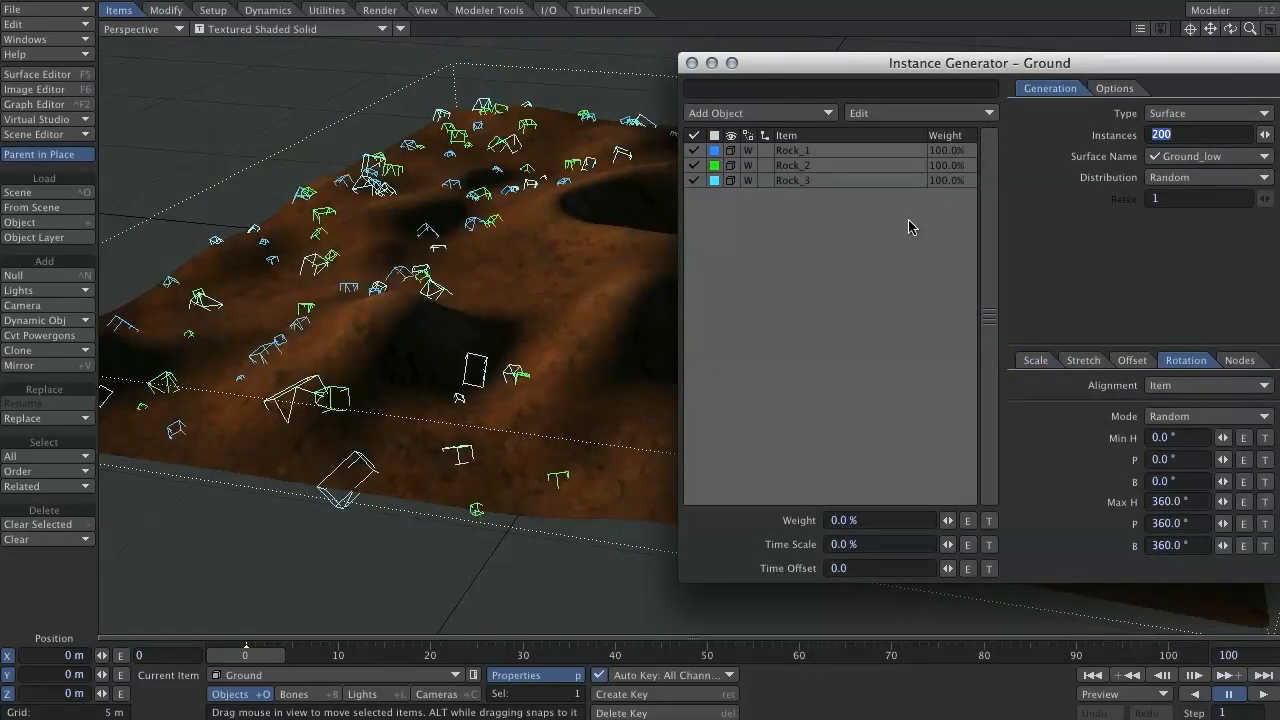
Step: Close the generator settings and change the perspective view to VPR rendering
{"action": "left_click", "coordinate": [691, 63]}
{"action": "left_click", "coordinate": [290, 29]}
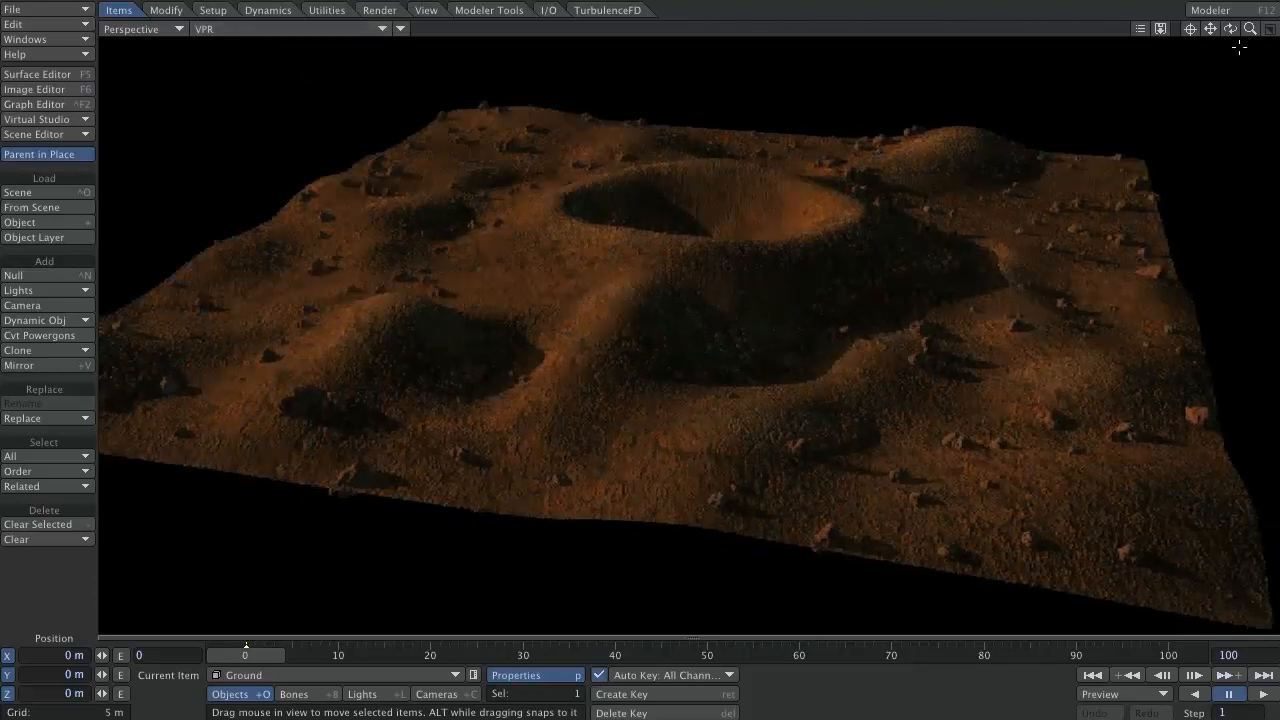
Step: Reopen the ground's rock instance generator and restrict its surface to Crater_edge instead of Ground_low
{"action": "key", "text": "p"}
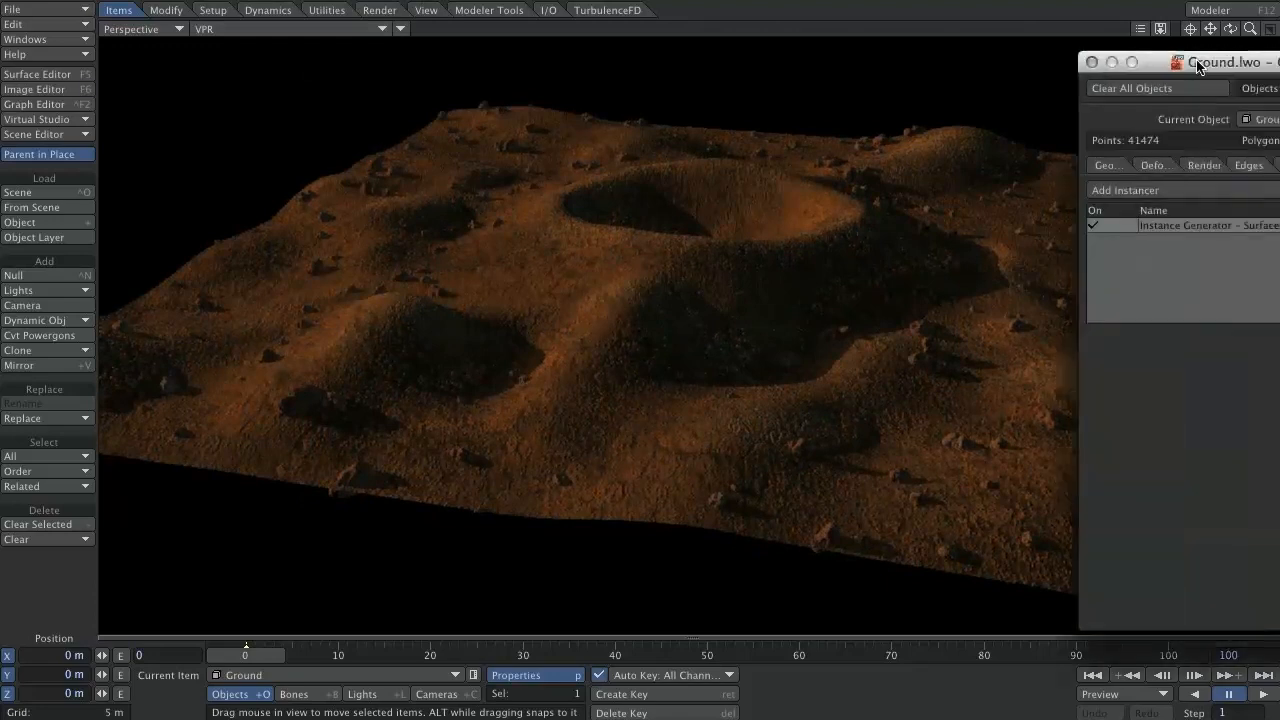
{"action": "double_click", "coordinate": [986, 223]}
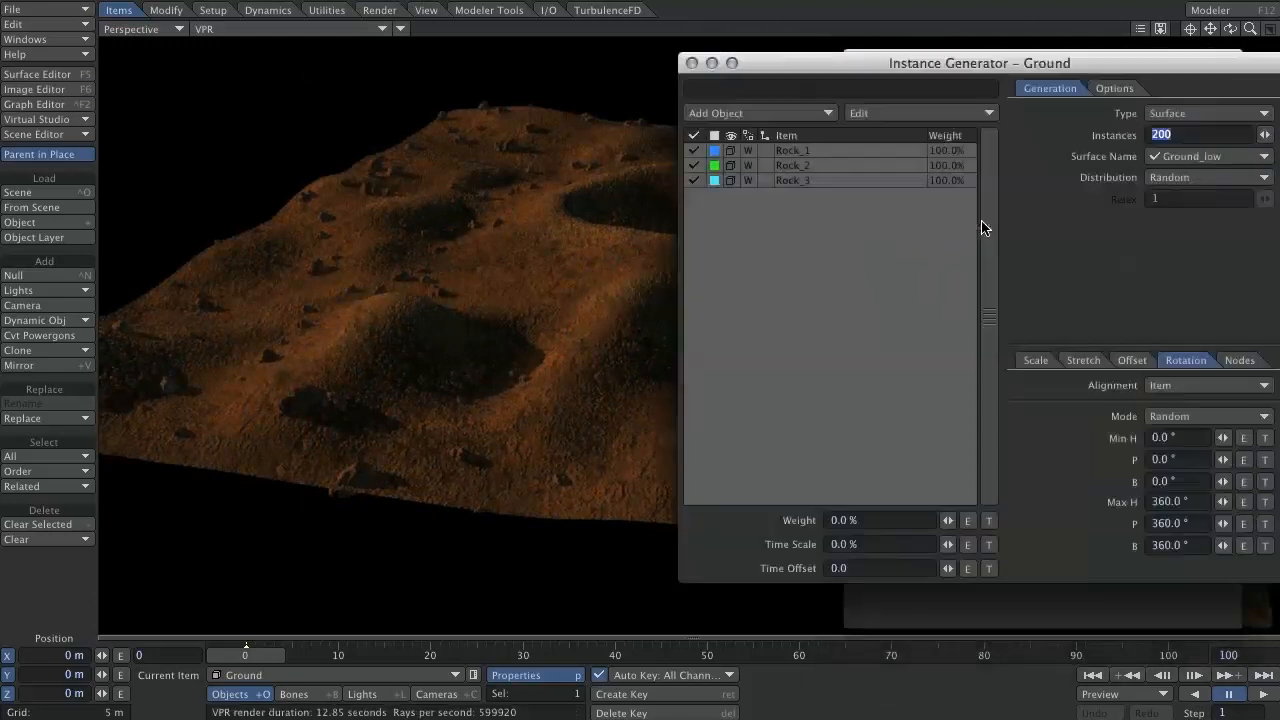
{"action": "left_click_drag", "start_coordinate": [1057, 69], "coordinate": [1005, 93]}
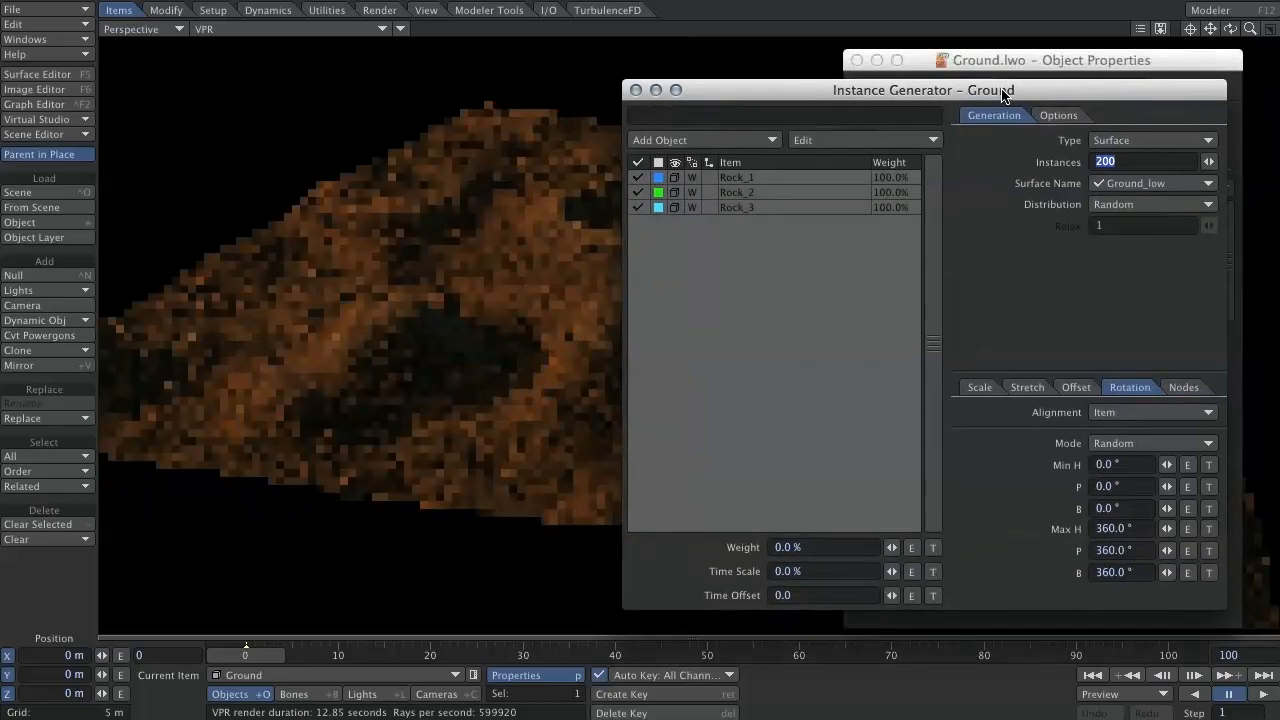
{"action": "left_click", "coordinate": [1137, 185]}
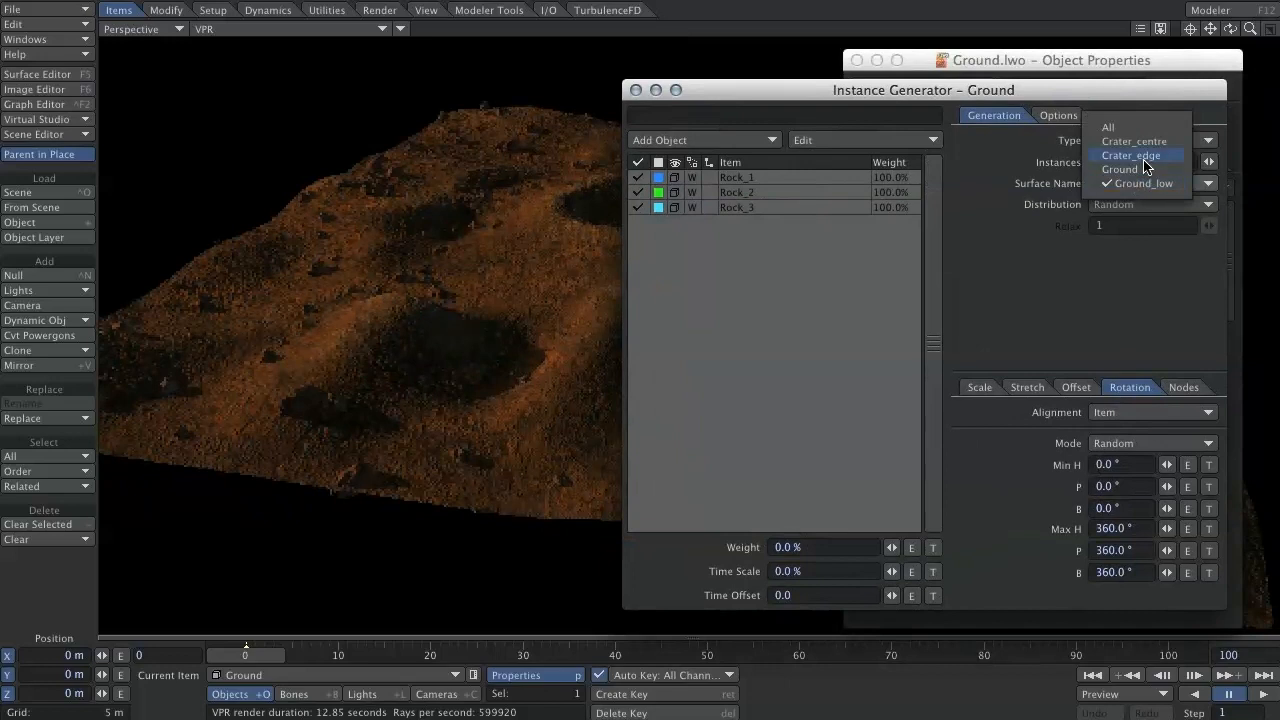
{"action": "left_click", "coordinate": [1144, 158]}
{"action": "left_click", "coordinate": [1137, 185]}
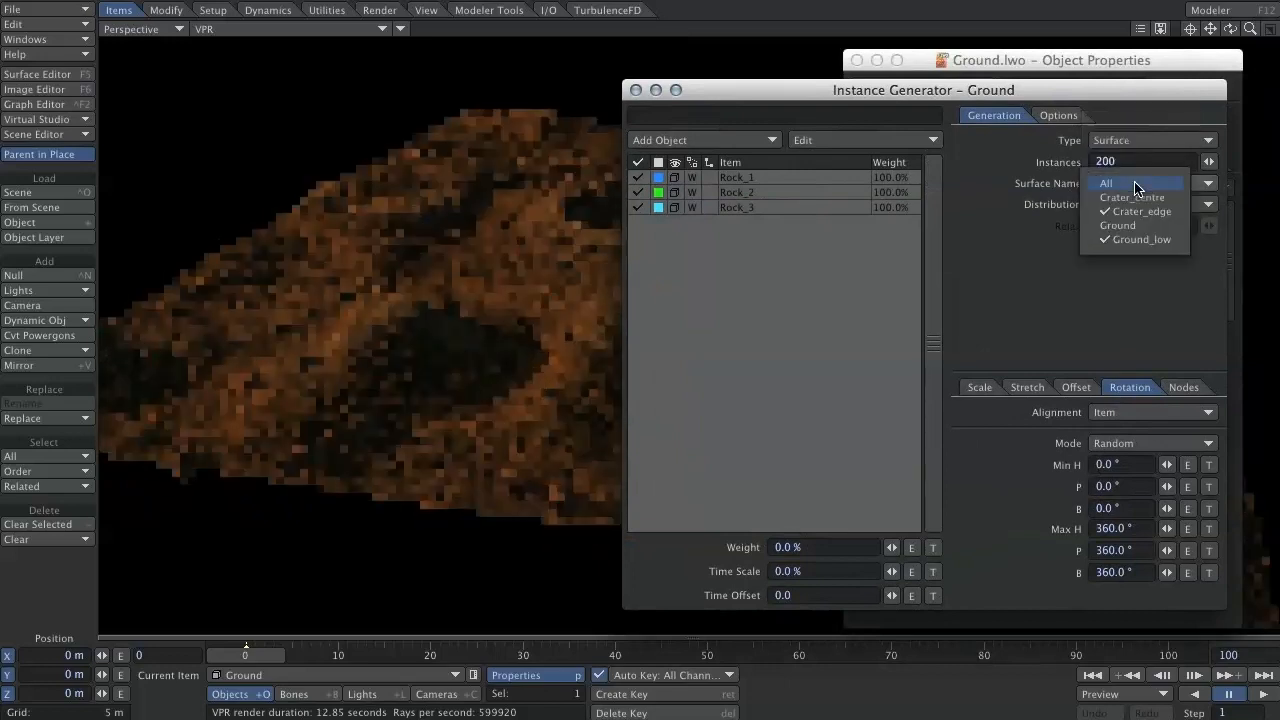
{"action": "left_click", "coordinate": [1141, 239]}
{"action": "left_click_drag", "start_coordinate": [863, 93], "coordinate": [1138, 92]}
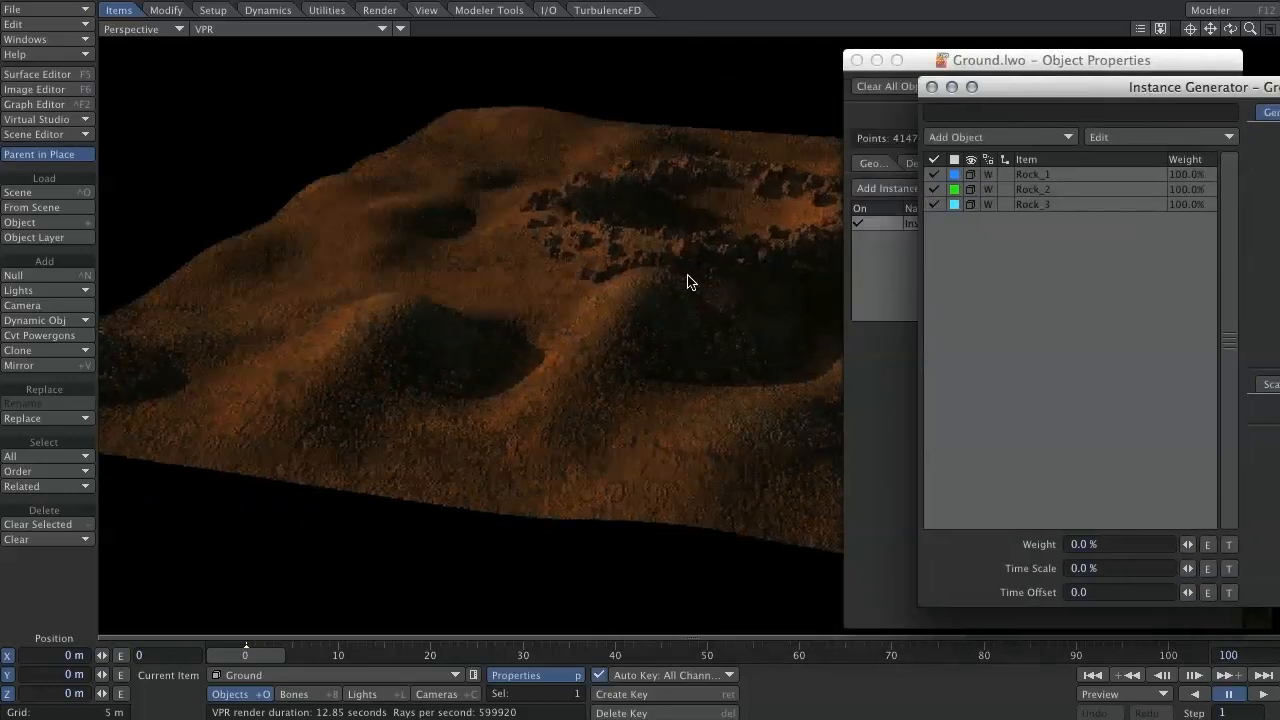
{"action": "left_click", "coordinate": [1054, 204]}
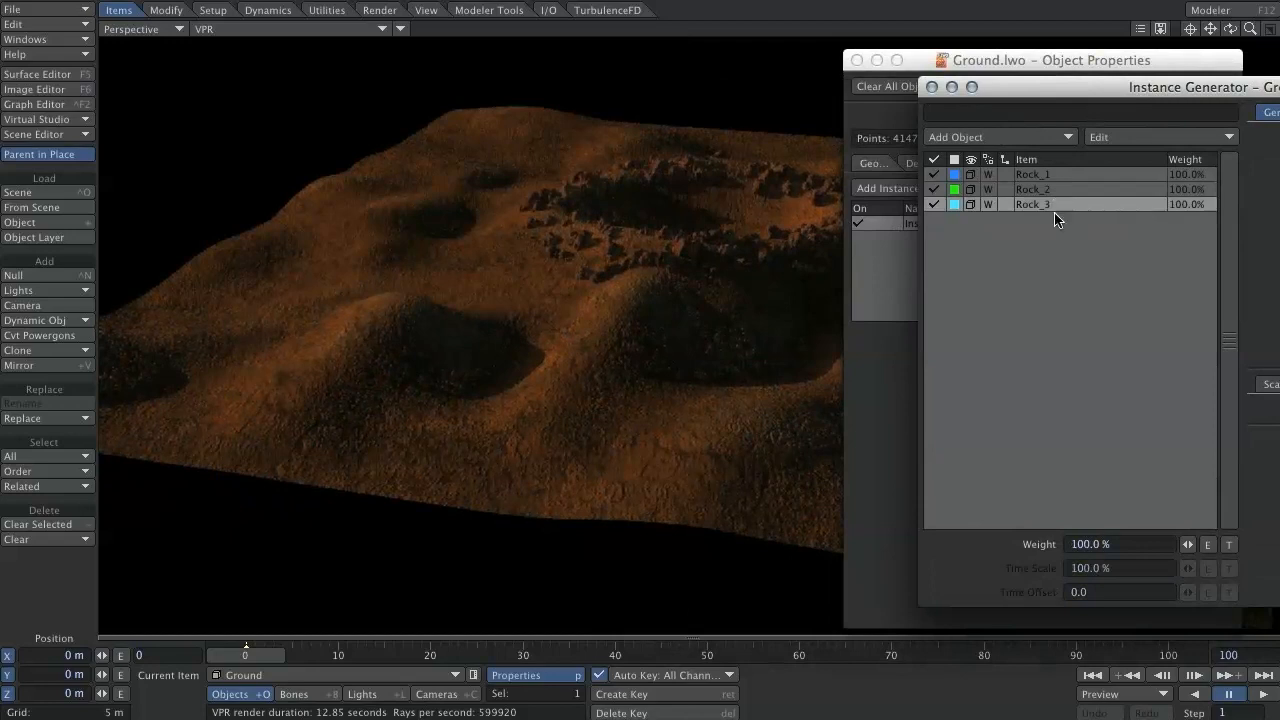
{"action": "left_click", "coordinate": [1047, 241]}
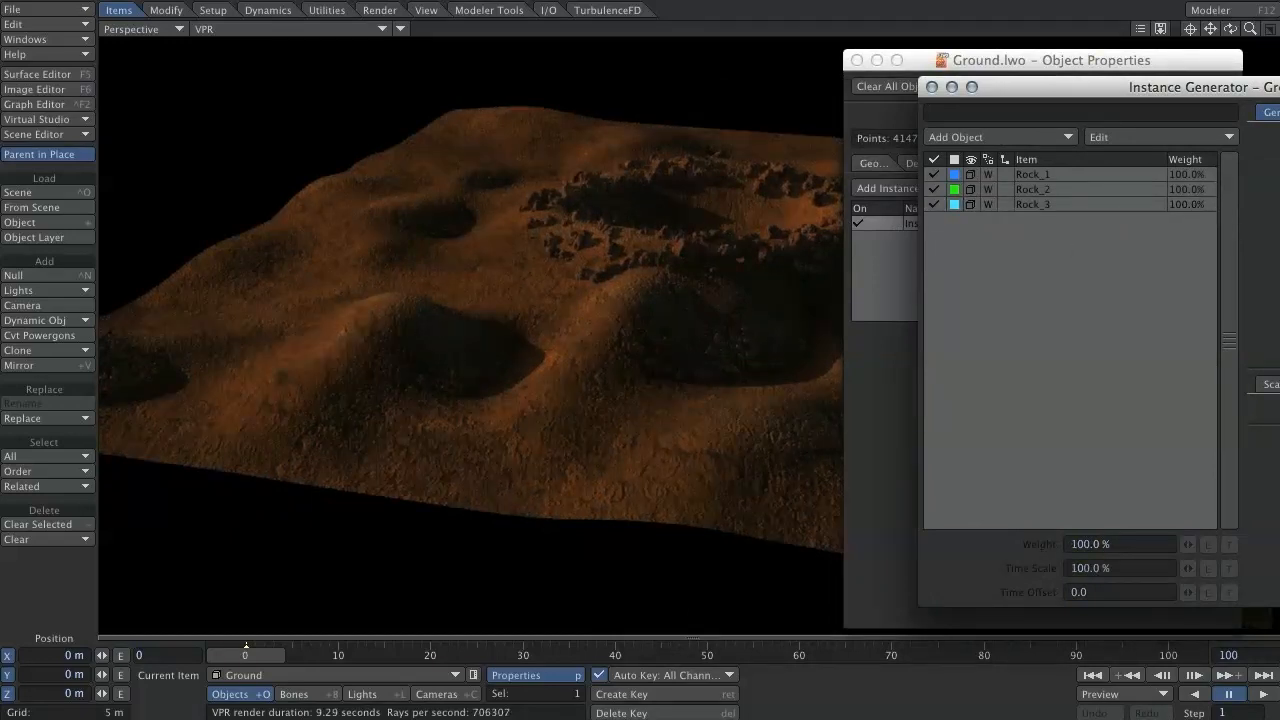
Step: Return the rock generator's surface from Crater_edge to Ground_low and close its settings
{"action": "left_click_drag", "start_coordinate": [1178, 87], "coordinate": [882, 96]}
{"action": "left_click", "coordinate": [1140, 188]}
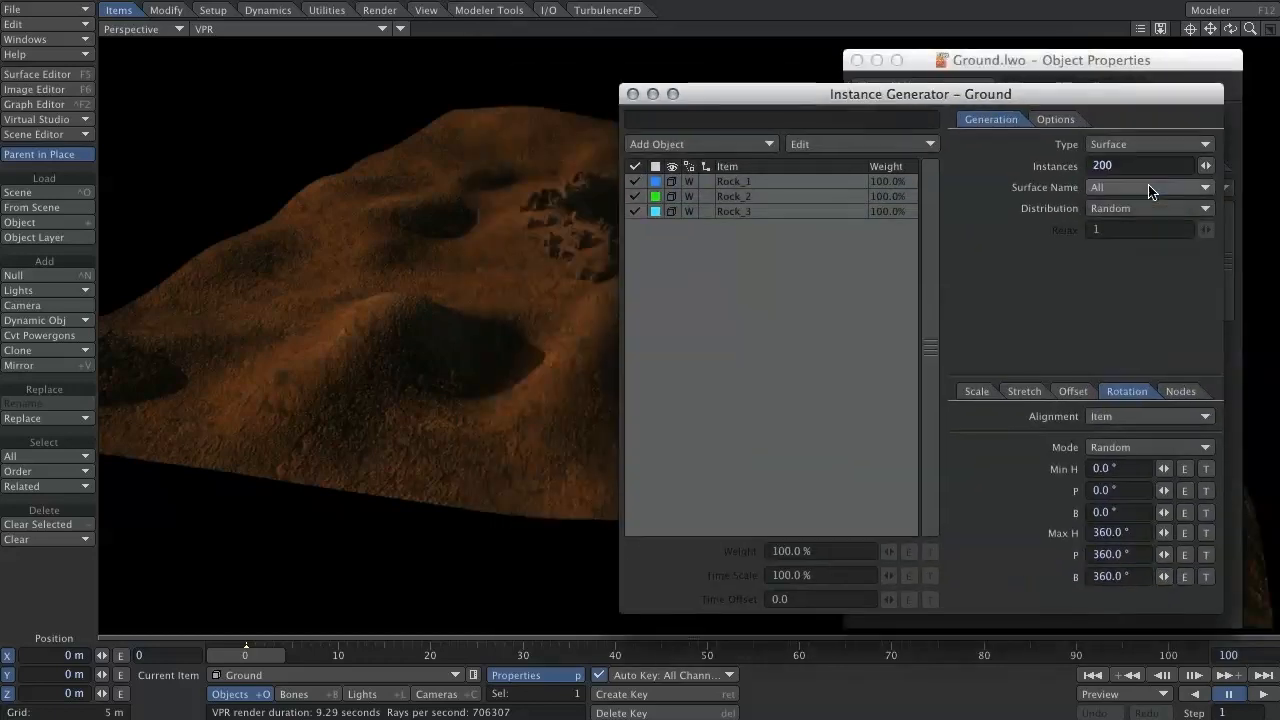
{"action": "left_click", "coordinate": [1112, 126]}
{"action": "left_click", "coordinate": [1140, 187]}
{"action": "left_click", "coordinate": [1143, 212]}
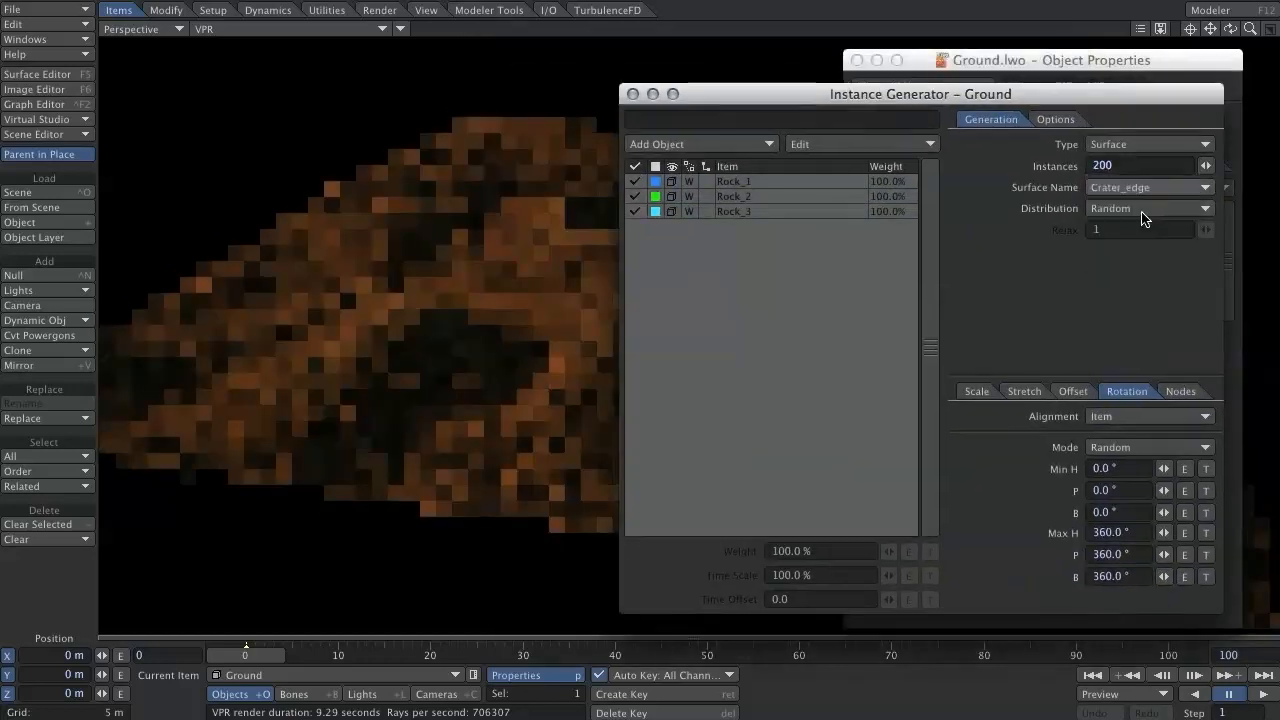
{"action": "left_click", "coordinate": [632, 95]}
Step: Add a second instance generator to the Ground object and give it Mushroom:Layer4 as its instanced object
{"action": "left_click_drag", "start_coordinate": [1067, 67], "coordinate": [1085, 62]}
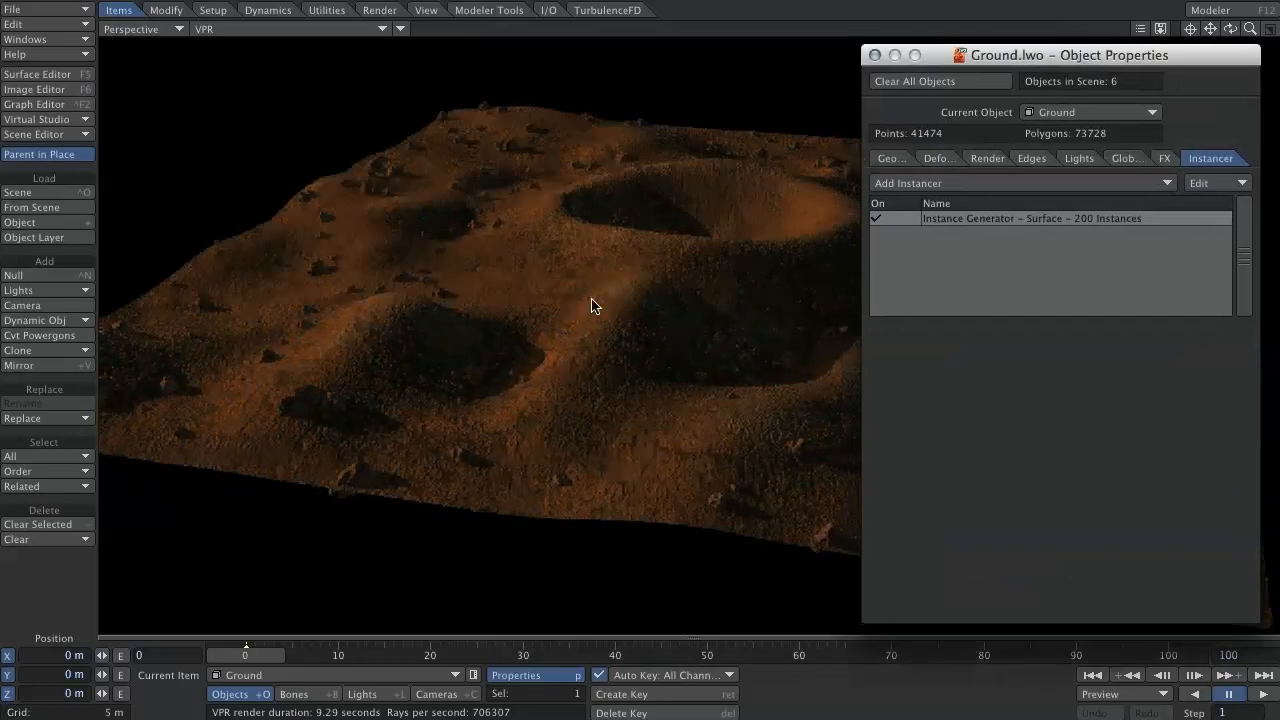
{"action": "left_click", "coordinate": [1121, 184]}
{"action": "left_click", "coordinate": [1124, 186]}
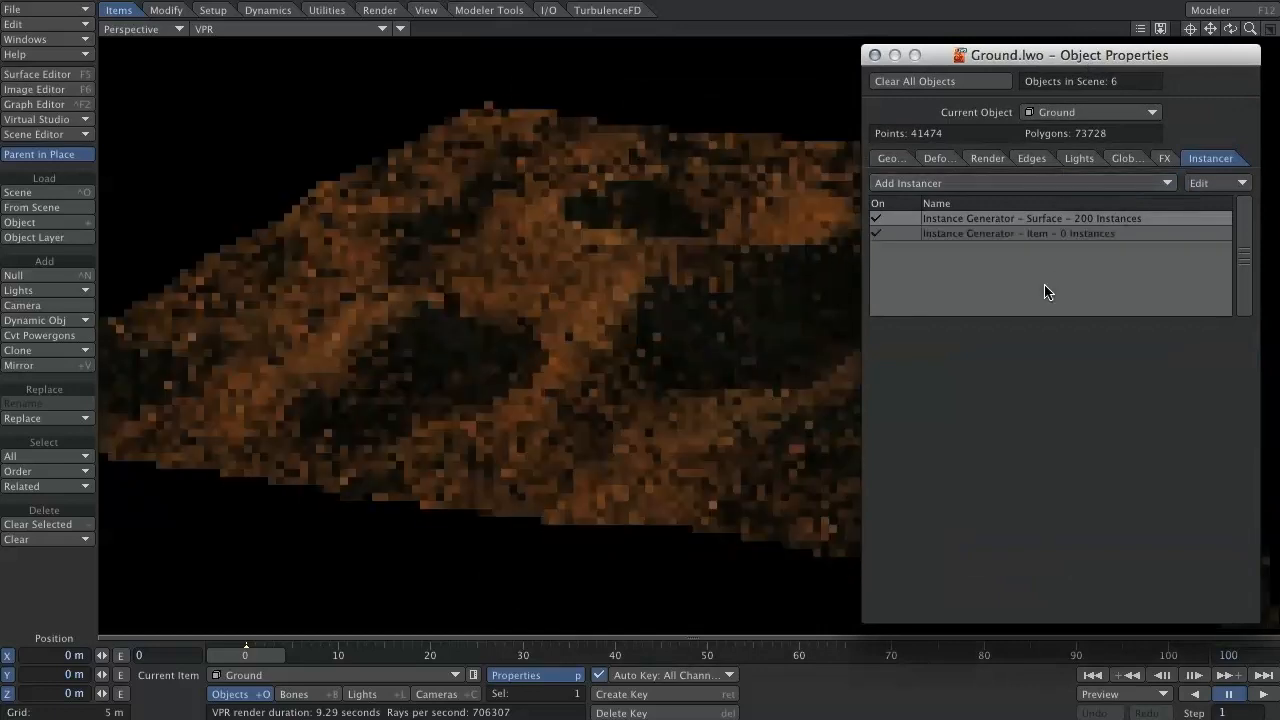
{"action": "double_click", "coordinate": [980, 236]}
{"action": "left_click", "coordinate": [757, 147]}
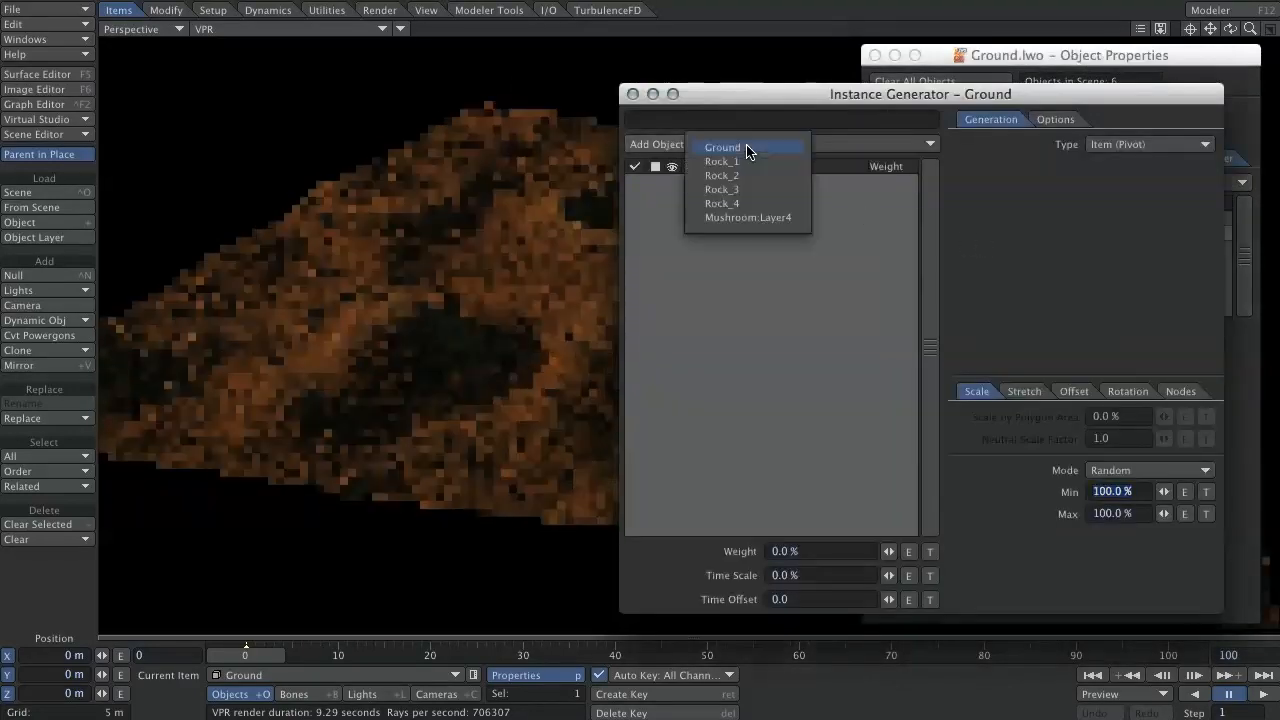
{"action": "left_click", "coordinate": [737, 218]}
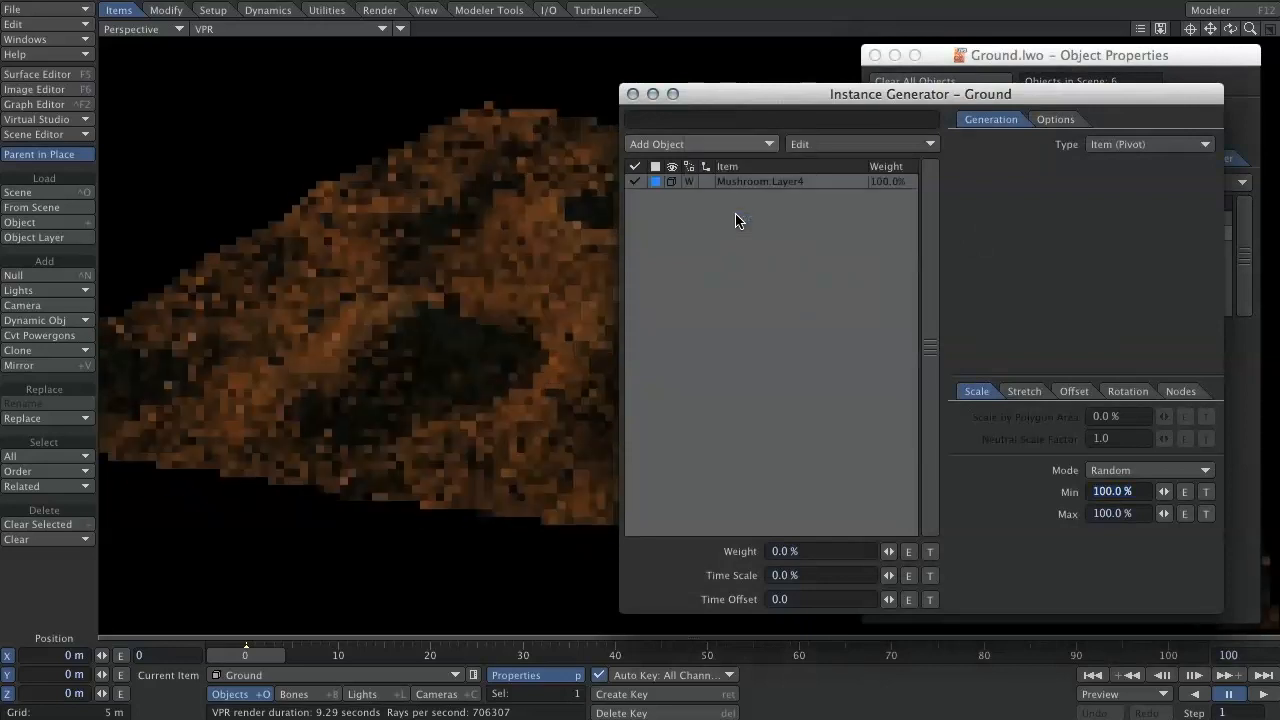
Step: Set the mushroom generator to type Surface on Crater_centre with 50 instances, and close the generator and object properties
{"action": "left_click", "coordinate": [1122, 148]}
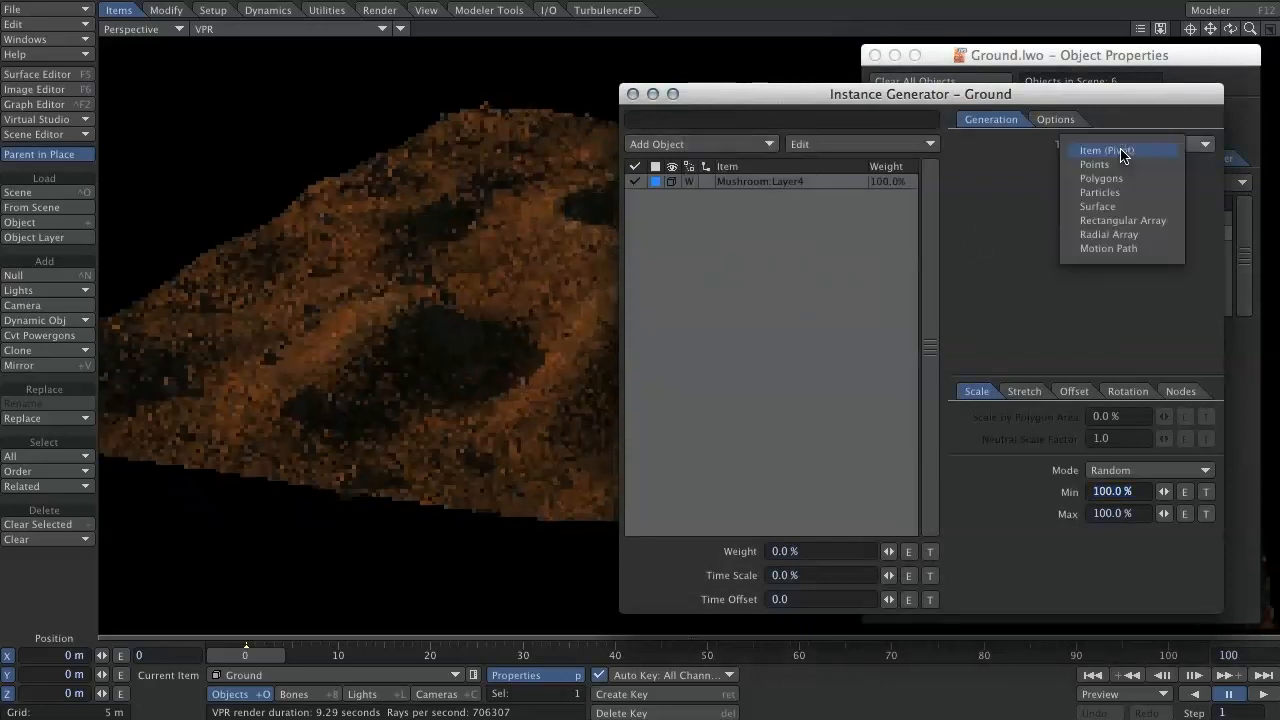
{"action": "left_click", "coordinate": [1133, 207]}
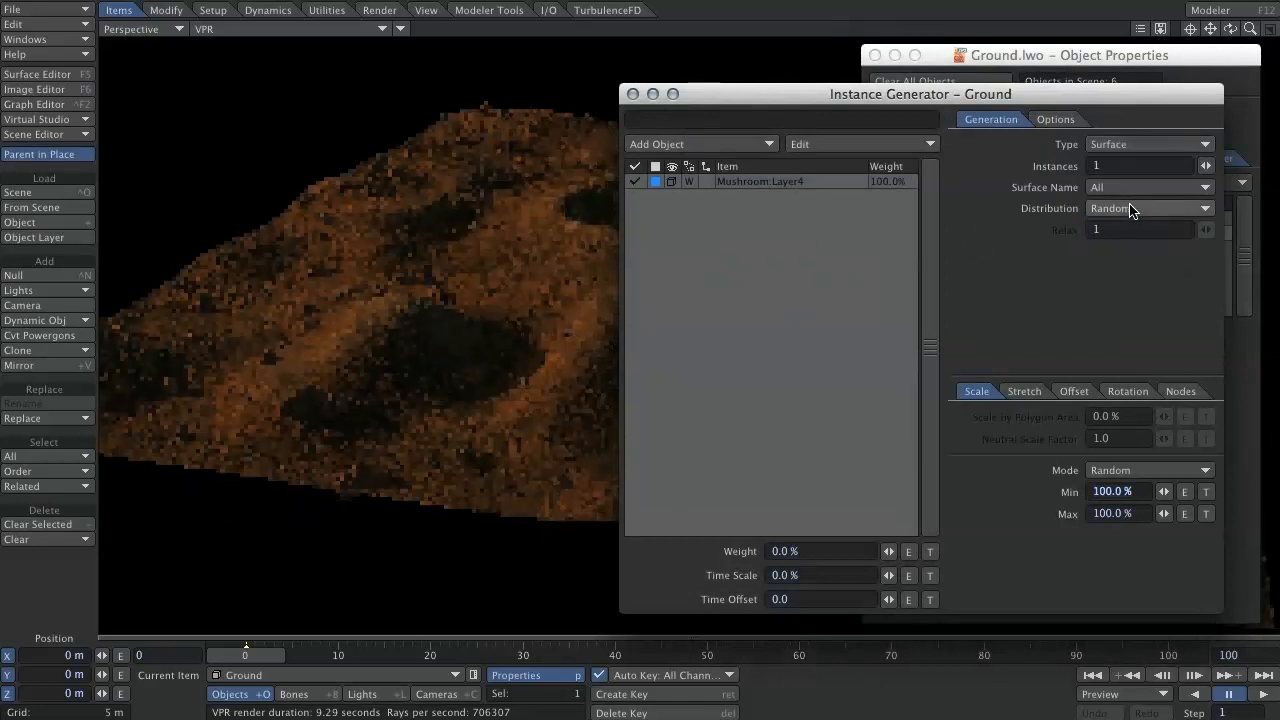
{"action": "left_click", "coordinate": [1130, 188]}
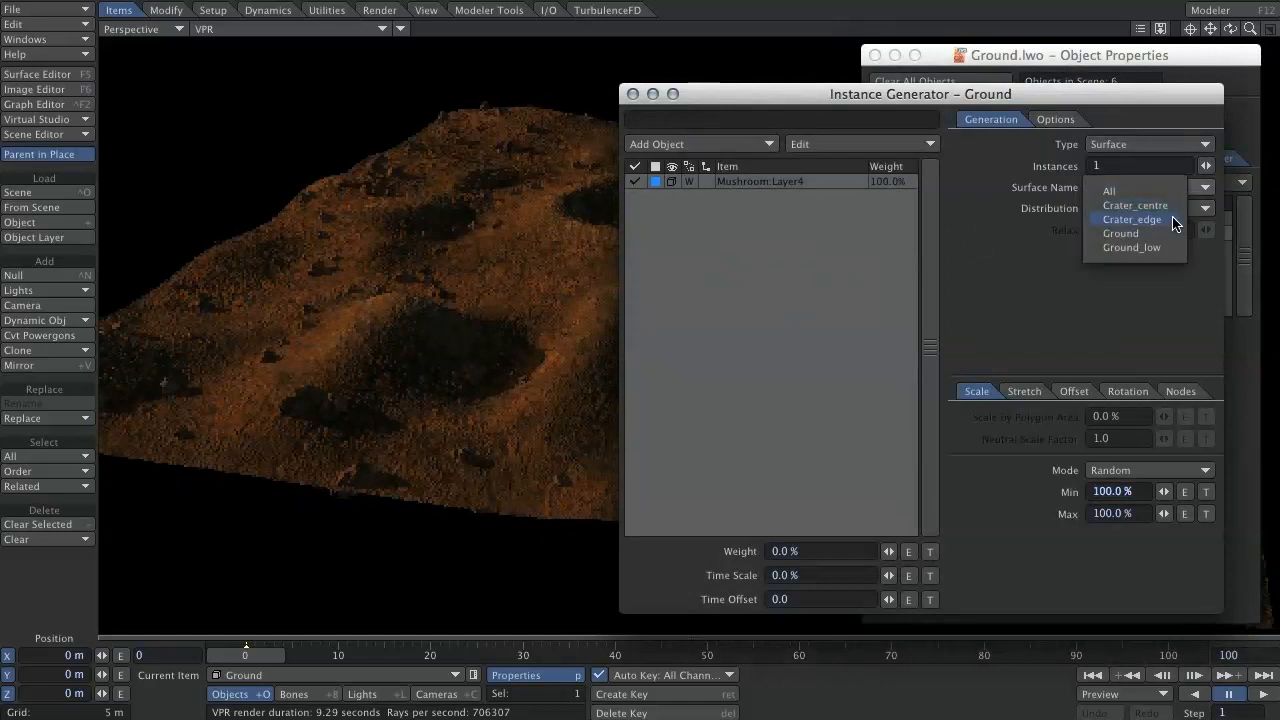
{"action": "left_click", "coordinate": [1167, 205]}
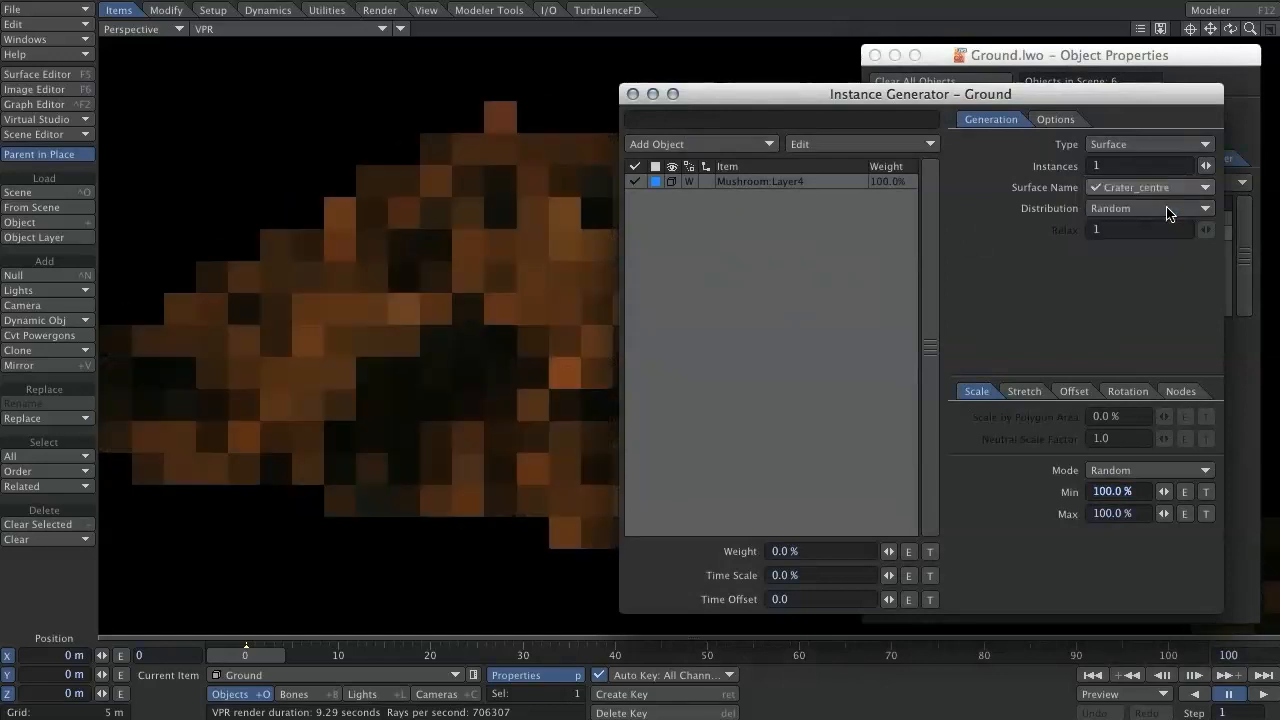
{"action": "left_click", "coordinate": [1097, 166]}
{"action": "type", "text": "50"}
{"action": "key", "text": "Tab"}
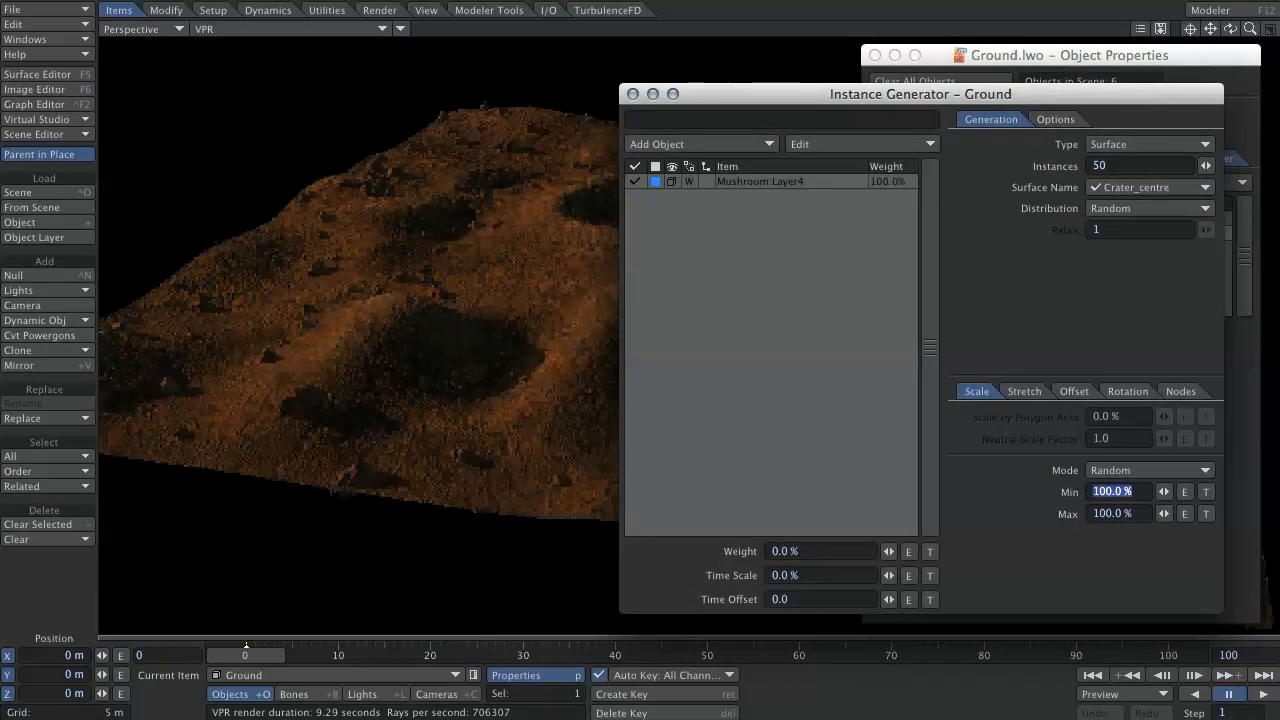
{"action": "left_click_drag", "start_coordinate": [789, 103], "coordinate": [1120, 101]}
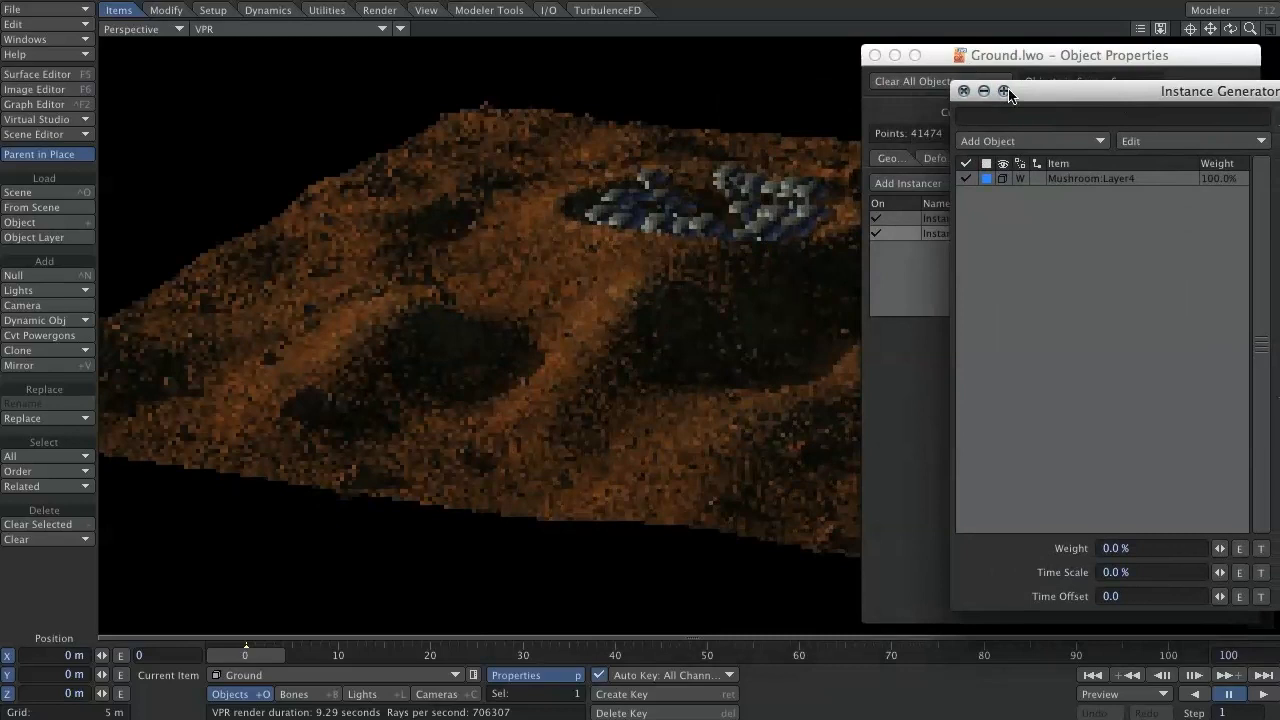
{"action": "left_click", "coordinate": [964, 91]}
{"action": "left_click", "coordinate": [875, 55]}
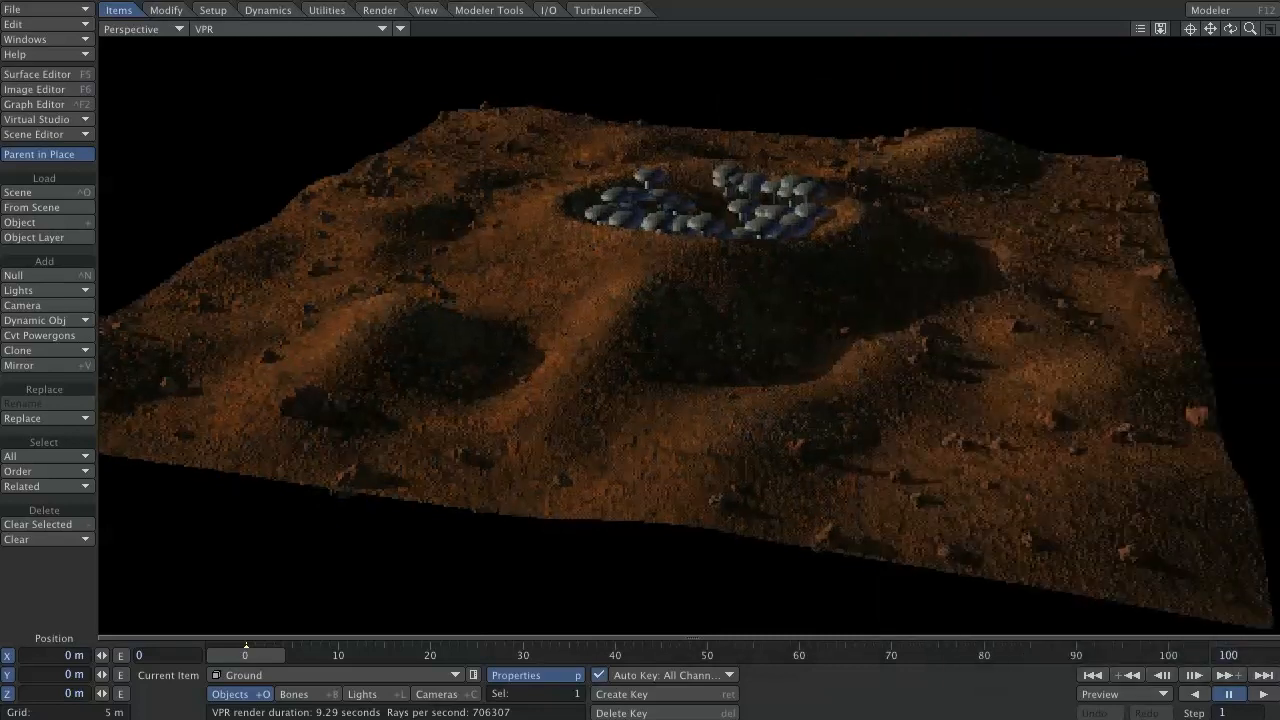
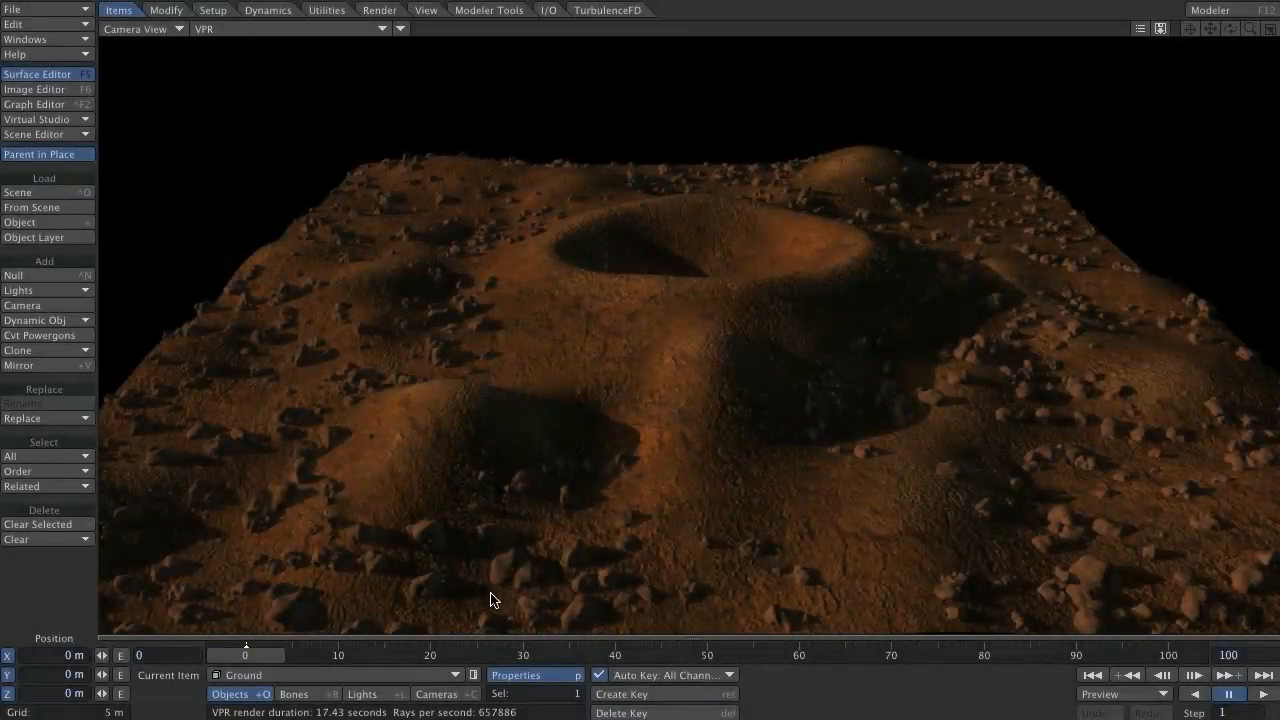
Step: Review the Rock_1 instance generator's surface, instance count and random scale settings on the Ground object, and close them
{"action": "left_click_drag", "start_coordinate": [1279, 60], "coordinate": [1028, 54]}
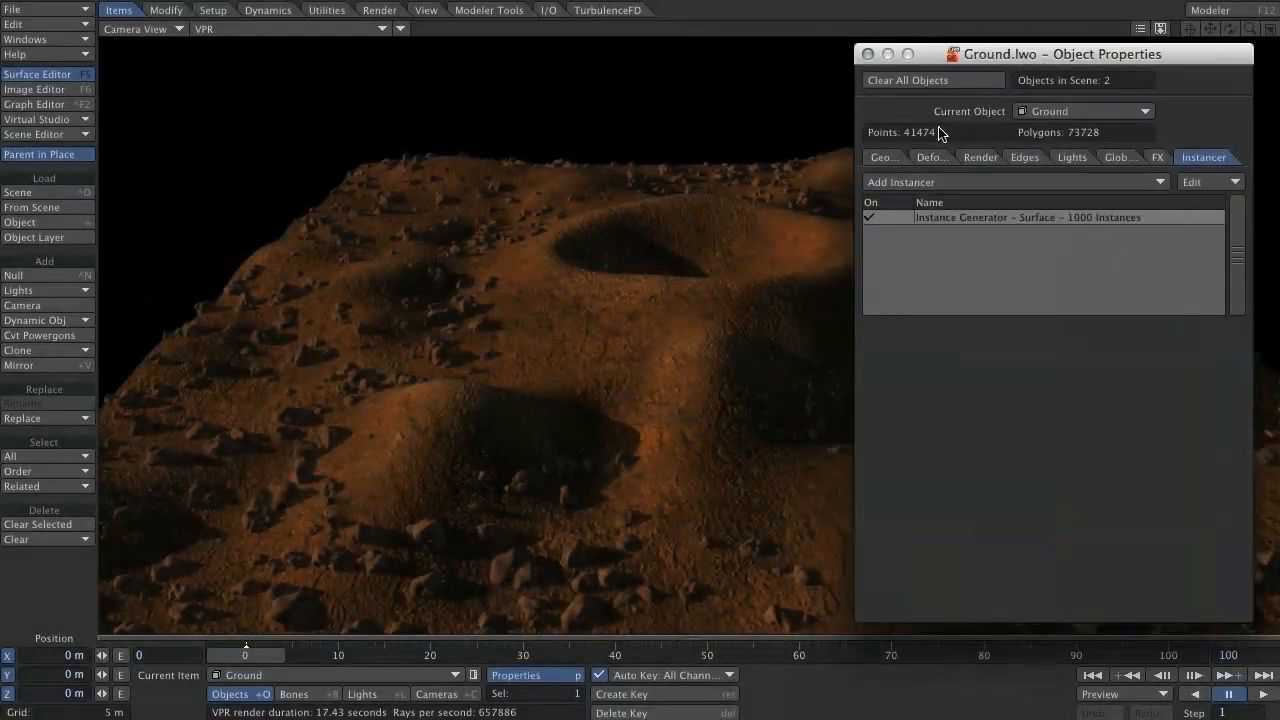
{"action": "double_click", "coordinate": [1006, 218]}
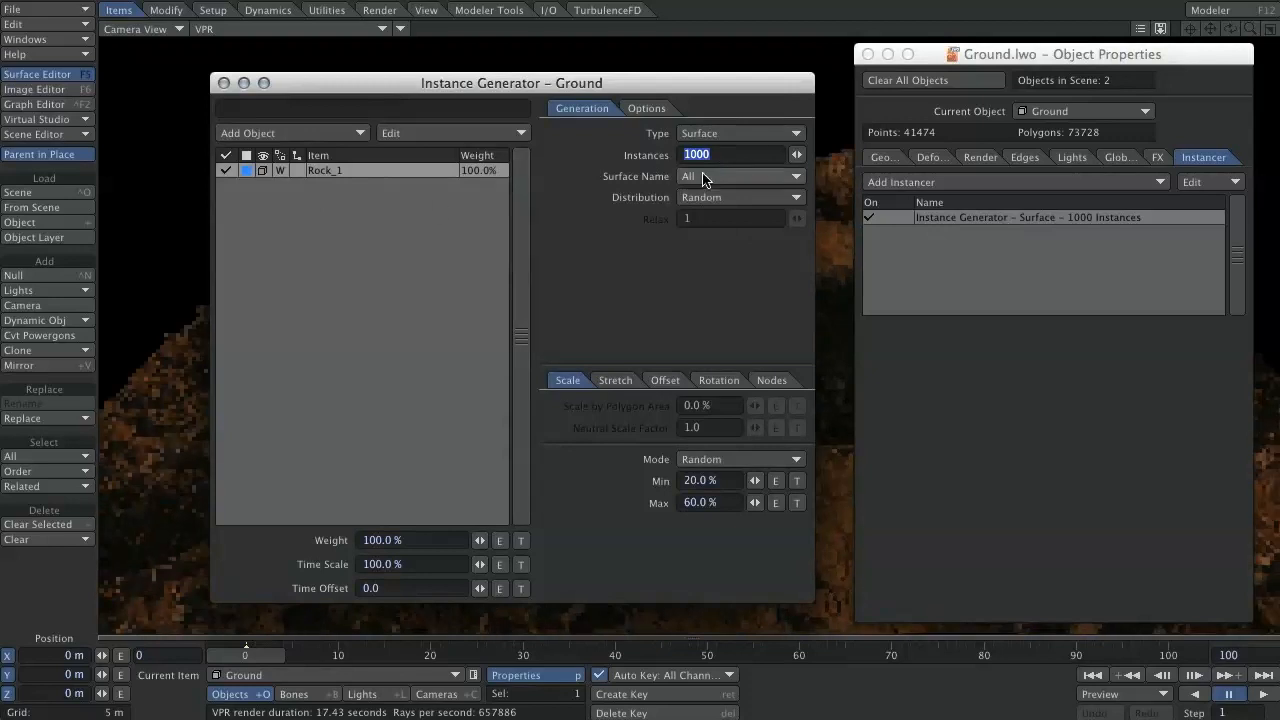
{"action": "left_click", "coordinate": [224, 83]}
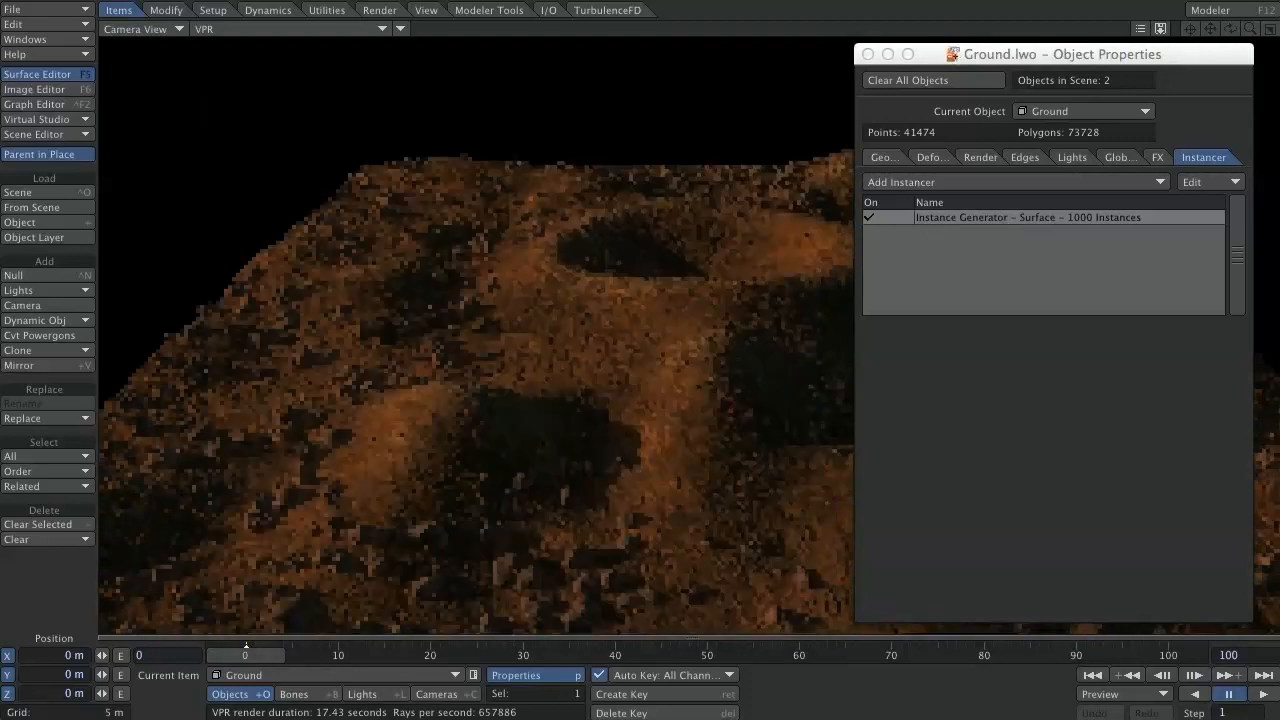
{"action": "left_click", "coordinate": [868, 54]}
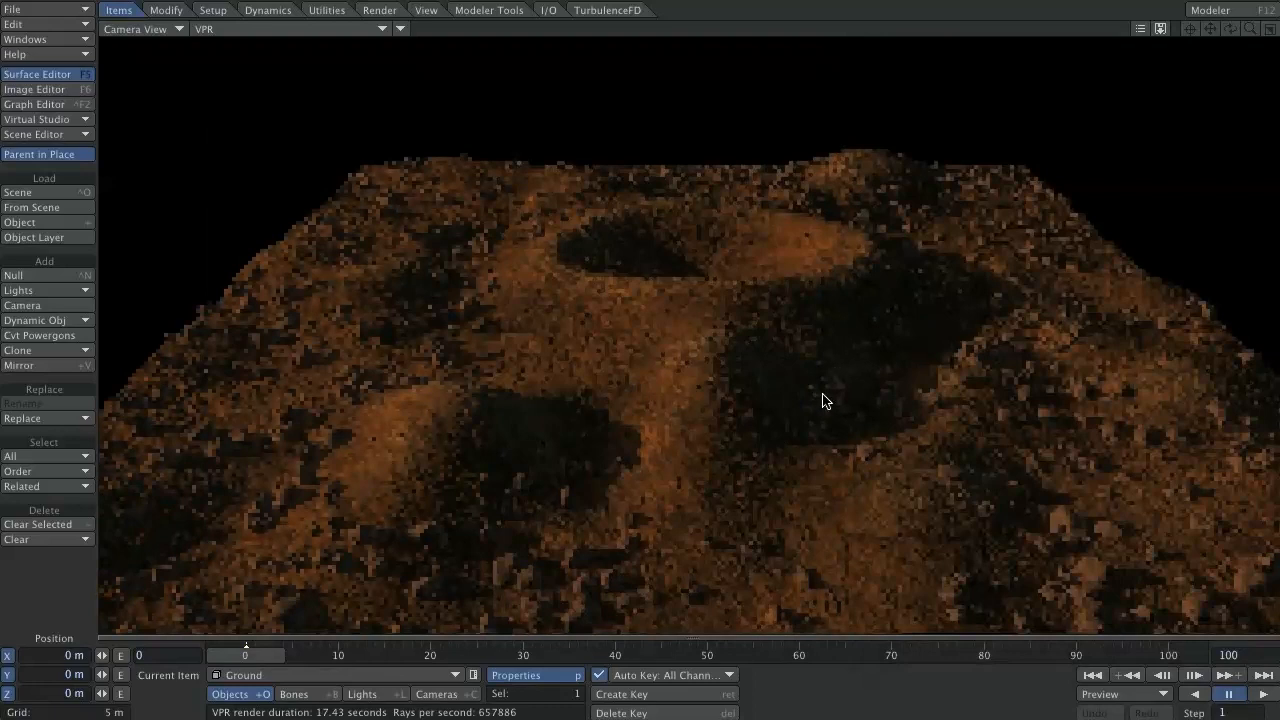
Step: Enable node-based shading for the Rock_1 surface and open its Node Editor
{"action": "left_click_drag", "start_coordinate": [0, 46], "coordinate": [486, 46]}
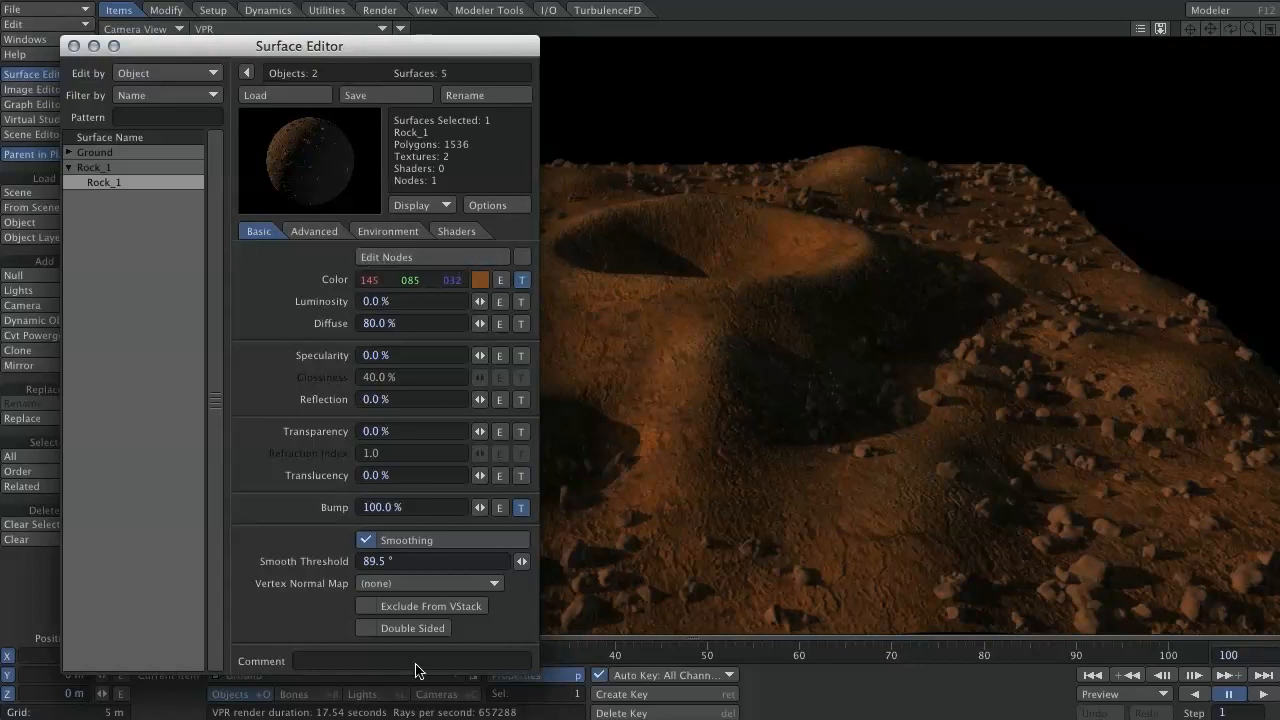
{"action": "left_click", "coordinate": [521, 257]}
{"action": "left_click", "coordinate": [449, 256]}
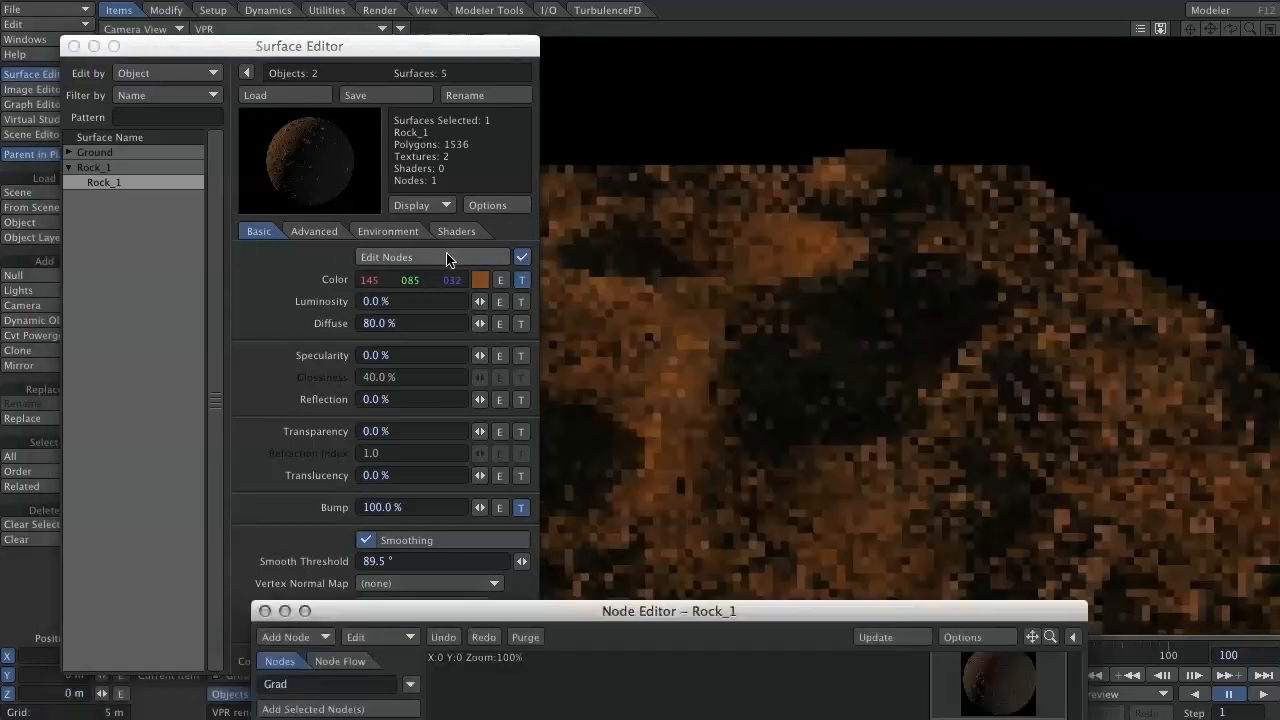
{"action": "left_click_drag", "start_coordinate": [667, 611], "coordinate": [740, 105]}
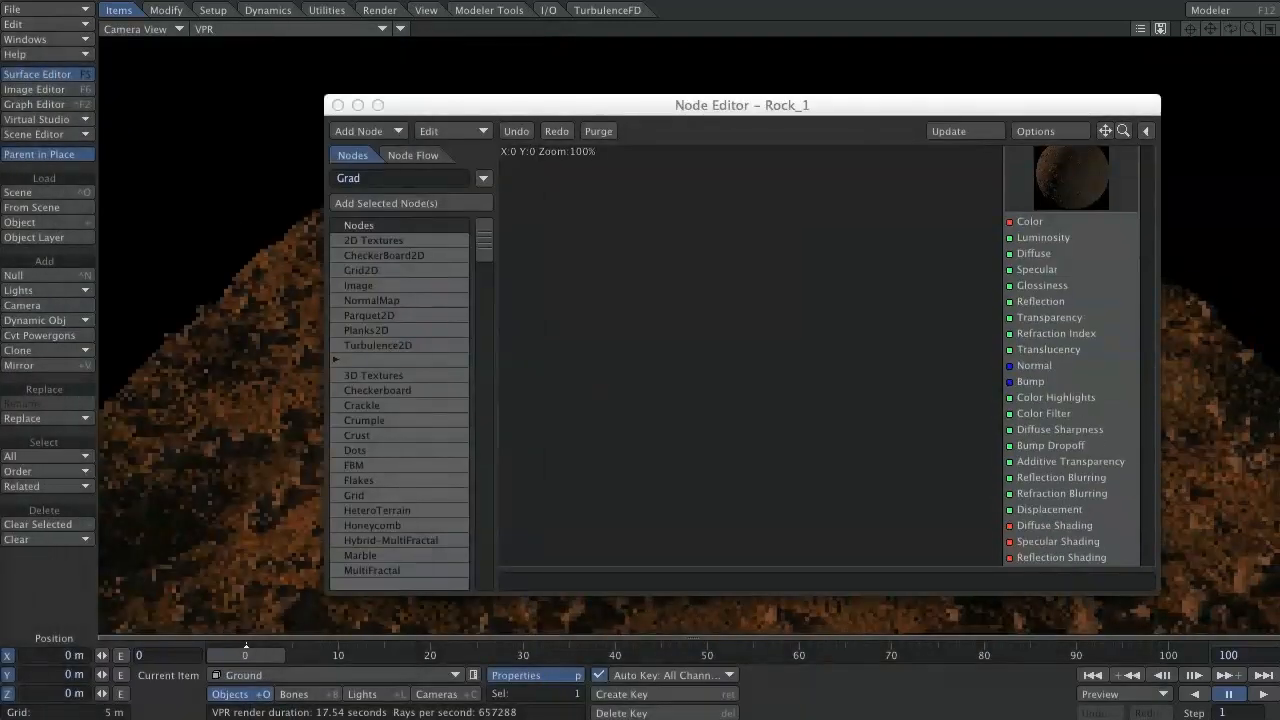
{"action": "left_click_drag", "start_coordinate": [486, 100], "coordinate": [410, 90]}
Step: Search the node list for Instance and add an Instance Info node to Rock_1's node network
{"action": "left_click", "coordinate": [316, 170]}
{"action": "type", "text": "INstance"}
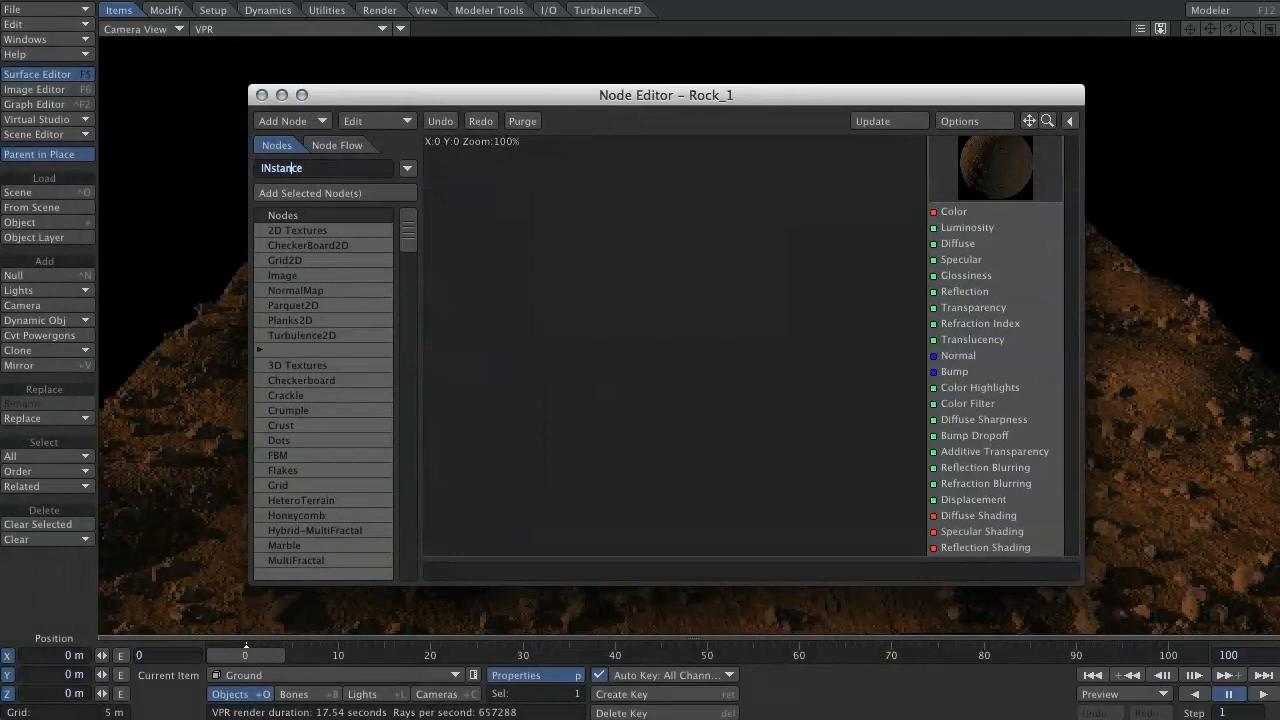
{"action": "key", "text": "Return"}
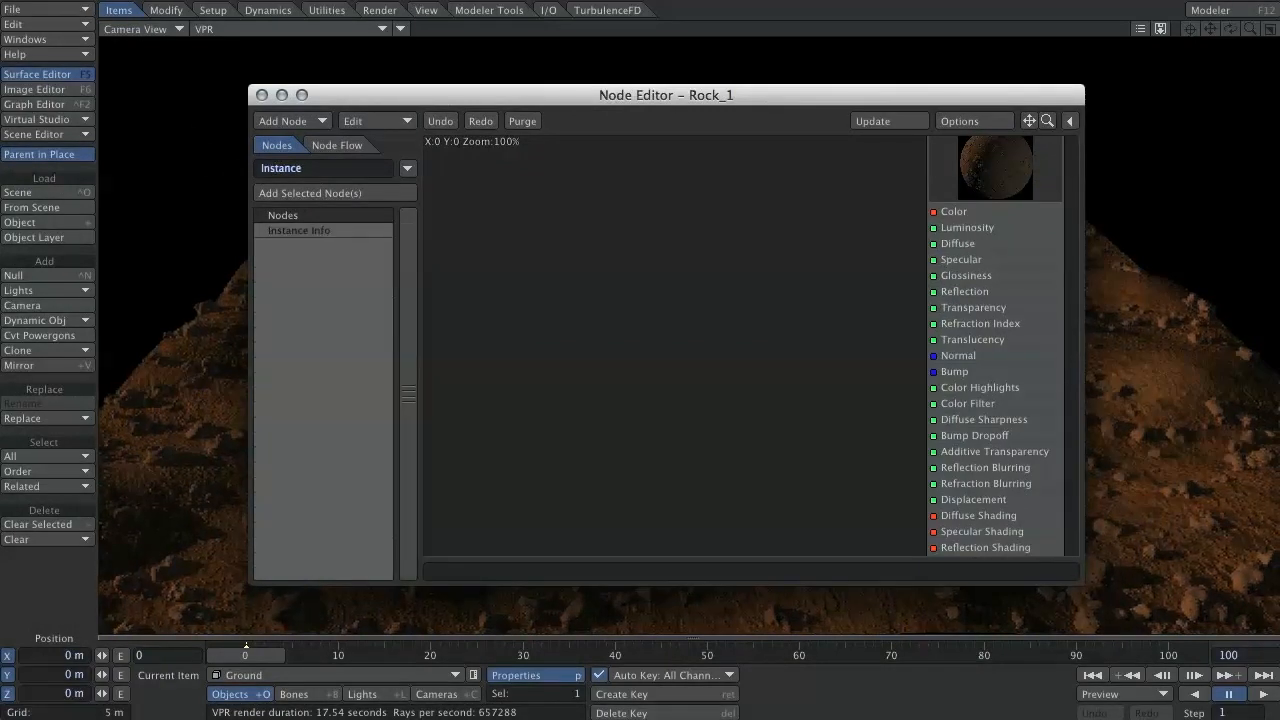
{"action": "double_click", "coordinate": [294, 231]}
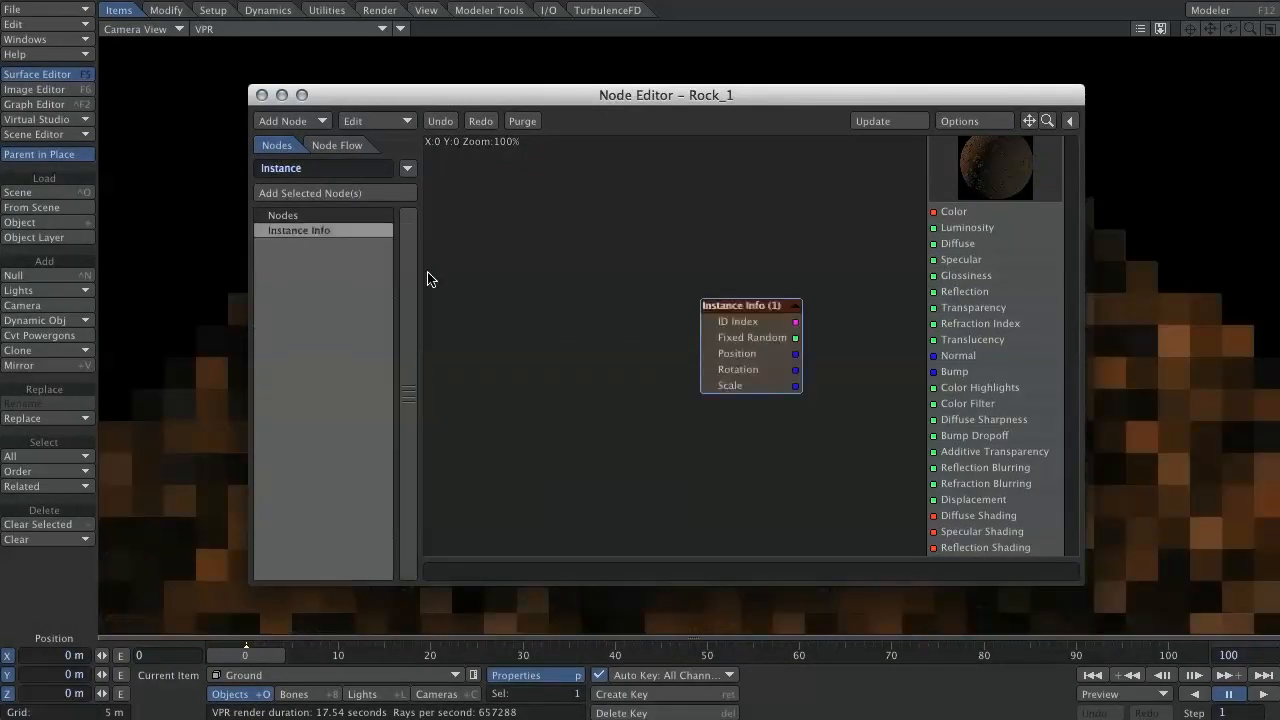
{"action": "left_click_drag", "start_coordinate": [752, 305], "coordinate": [525, 286]}
Step: Add a Gradient node and connect the Instance Info node's Fixed Random output to its Input
{"action": "double_click", "coordinate": [346, 168]}
{"action": "type", "text": "Grad"}
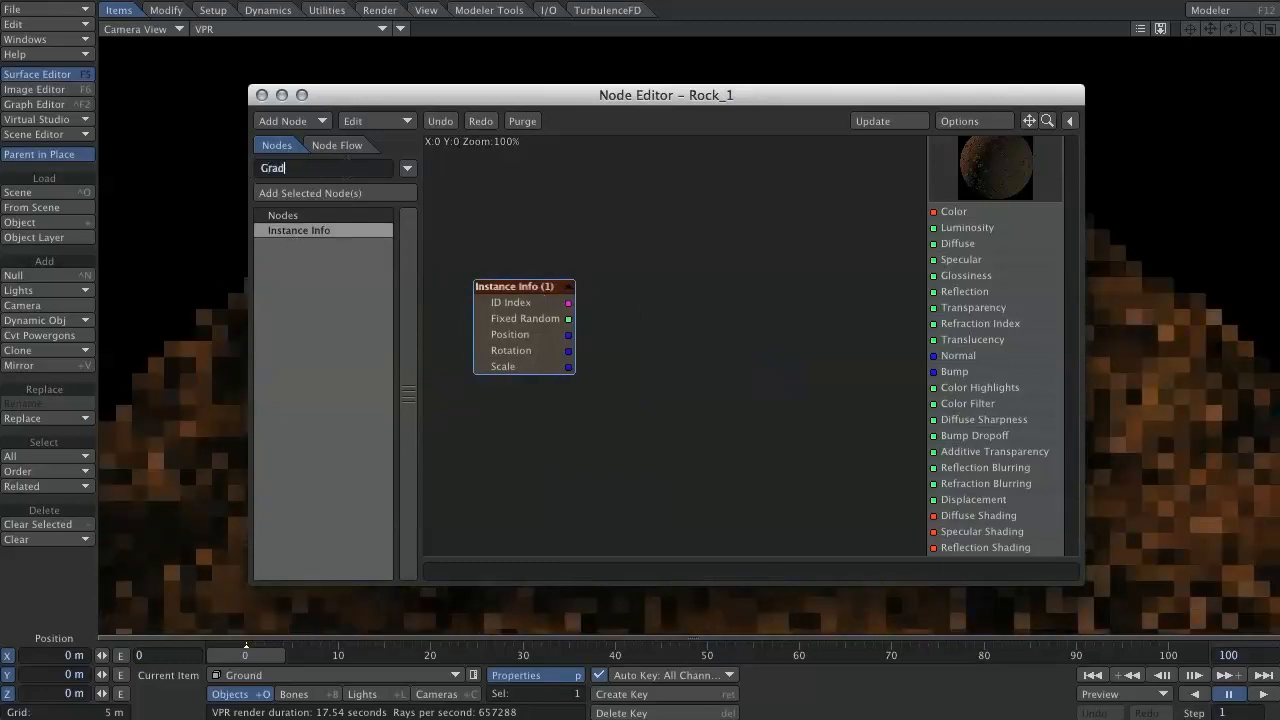
{"action": "left_click", "coordinate": [310, 231]}
{"action": "left_click_drag", "start_coordinate": [310, 231], "coordinate": [781, 250]}
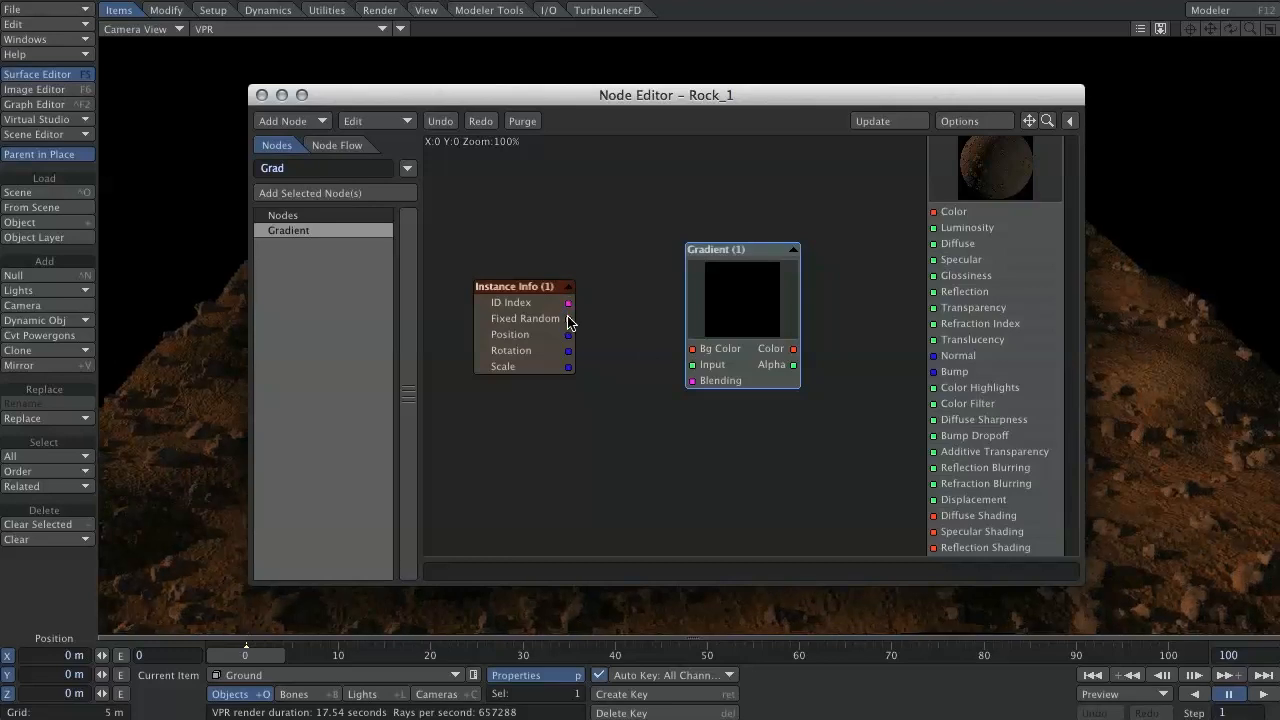
{"action": "left_click_drag", "start_coordinate": [569, 319], "coordinate": [710, 366]}
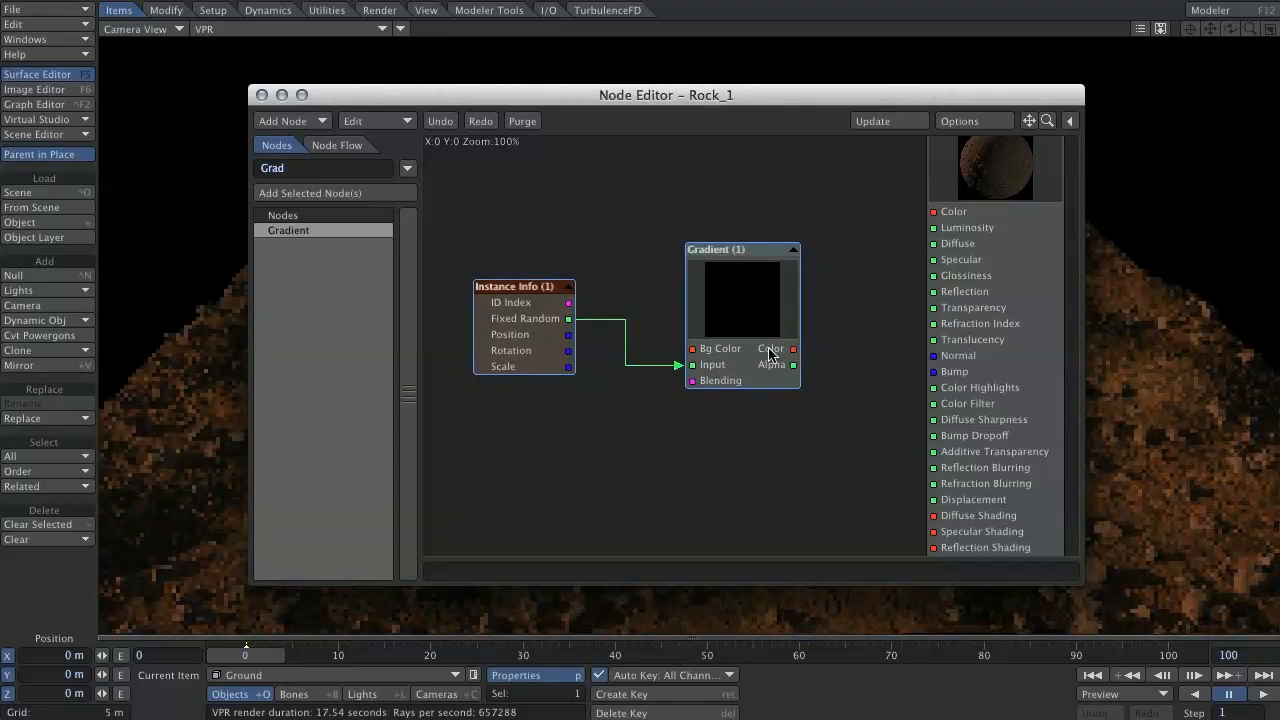
Step: Connect the Gradient node's Color output to the Rock_1 surface's Color input and open the gradient's settings
{"action": "left_click_drag", "start_coordinate": [793, 348], "coordinate": [933, 211]}
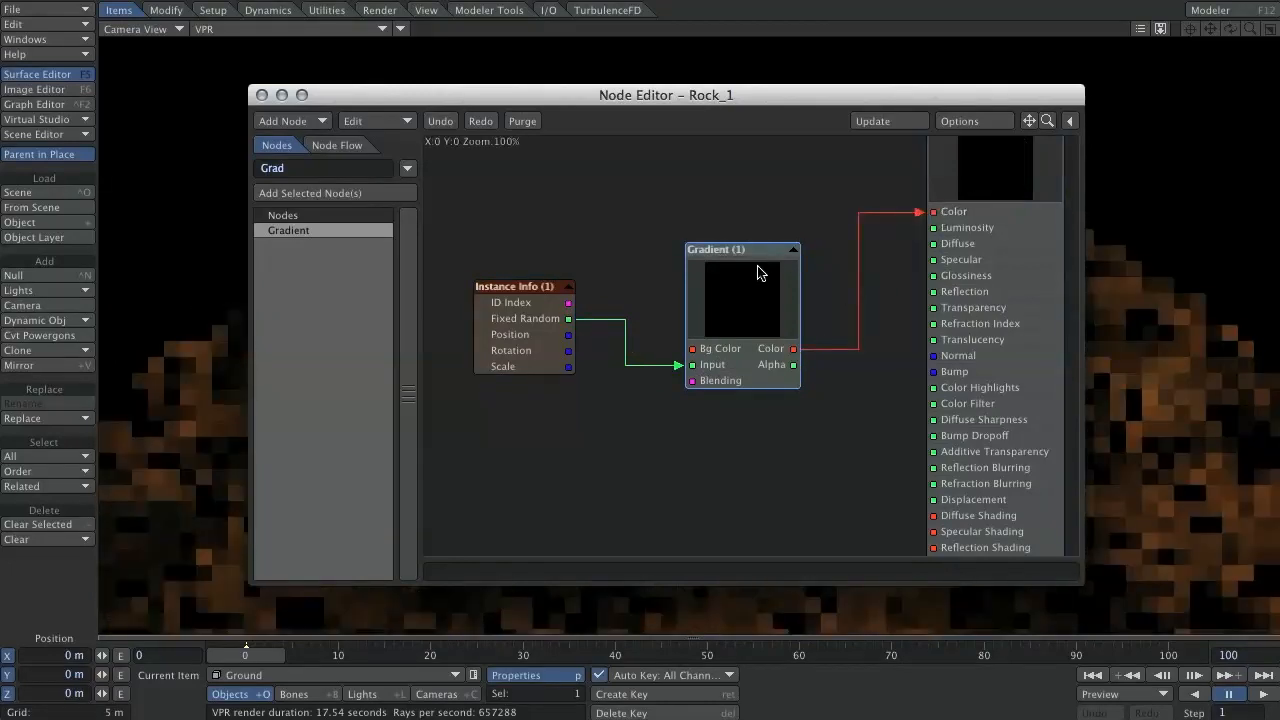
{"action": "left_click_drag", "start_coordinate": [825, 100], "coordinate": [857, 626]}
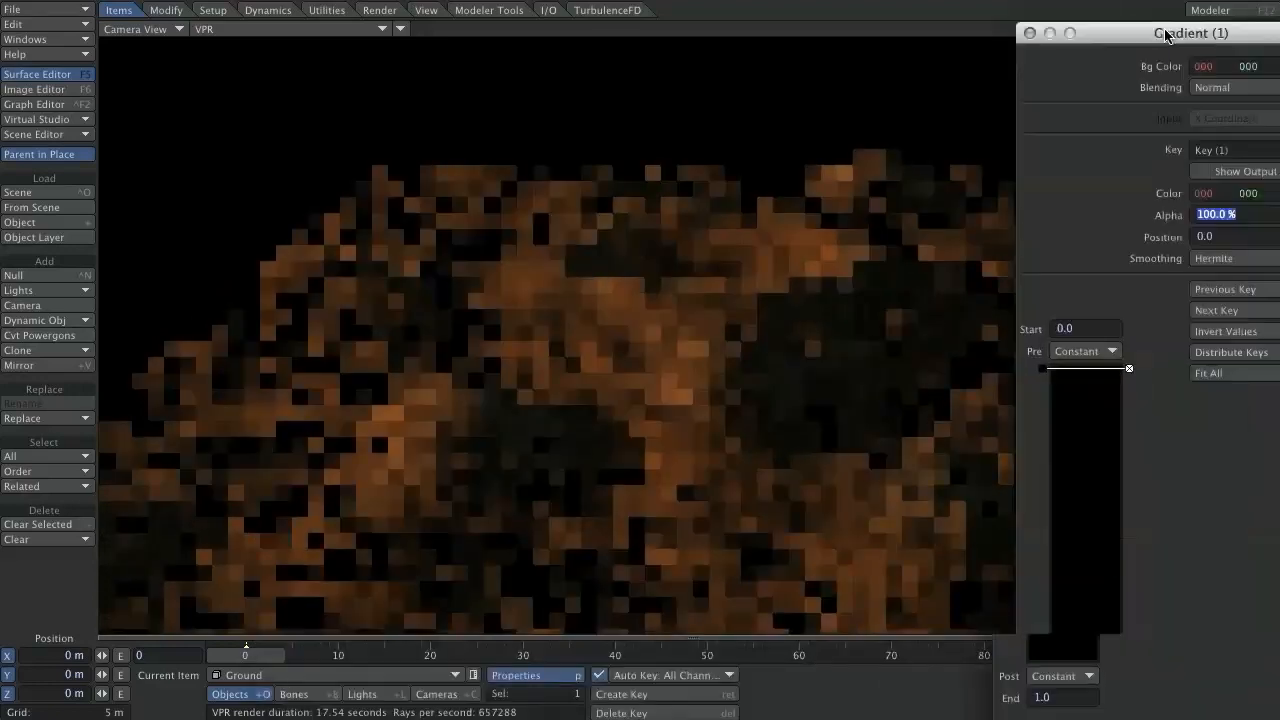
{"action": "left_click_drag", "start_coordinate": [1166, 35], "coordinate": [1074, 15]}
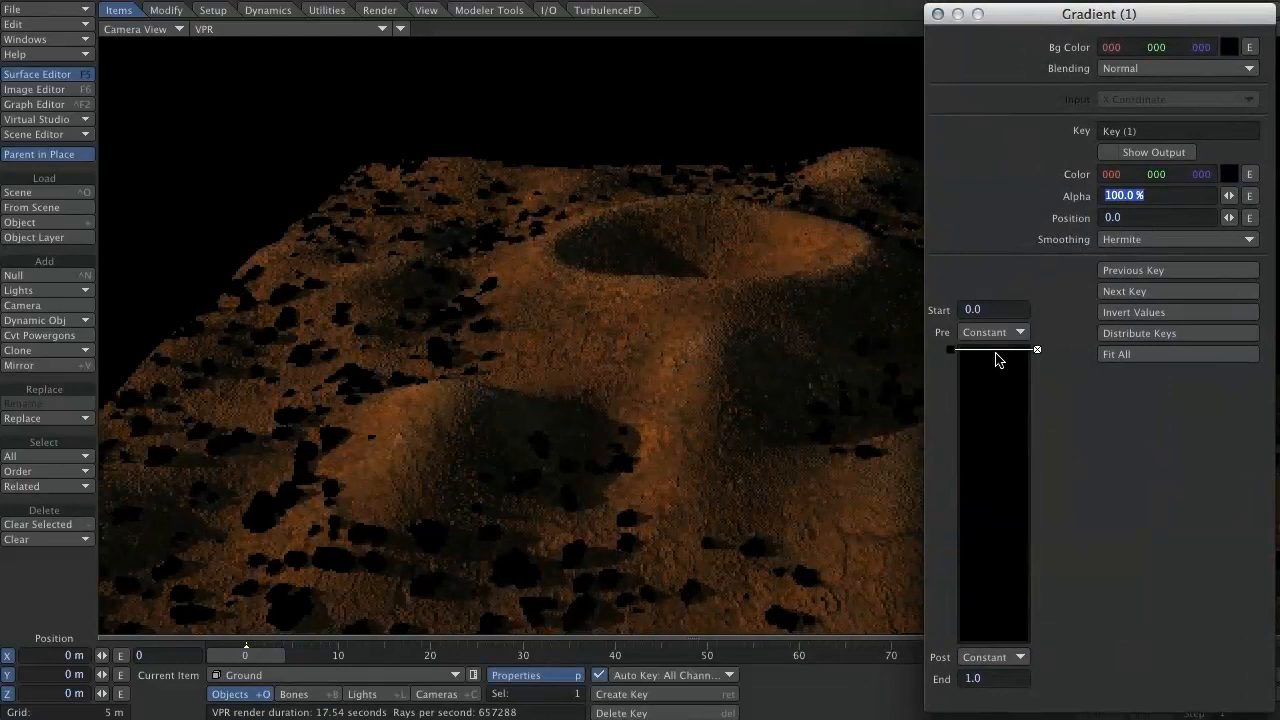
Step: Add a second gradient key at position 1.0 and colour it white
{"action": "left_click", "coordinate": [995, 638]}
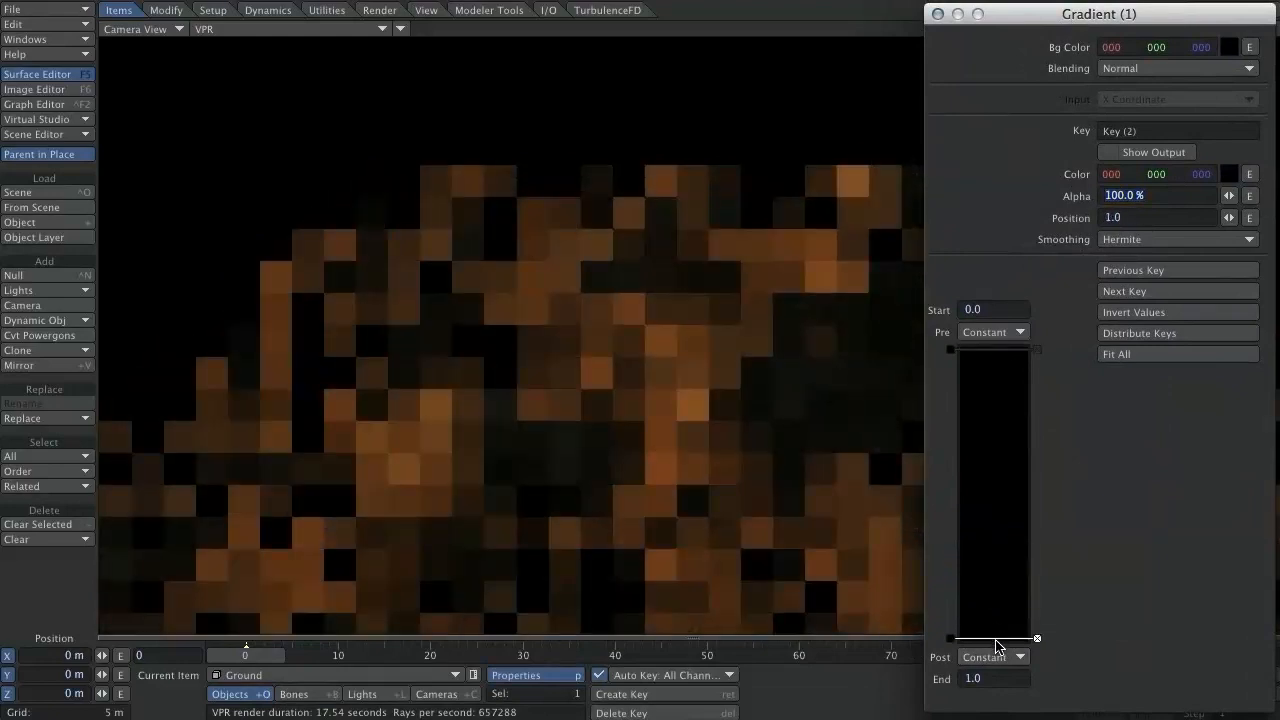
{"action": "left_click", "coordinate": [1229, 174]}
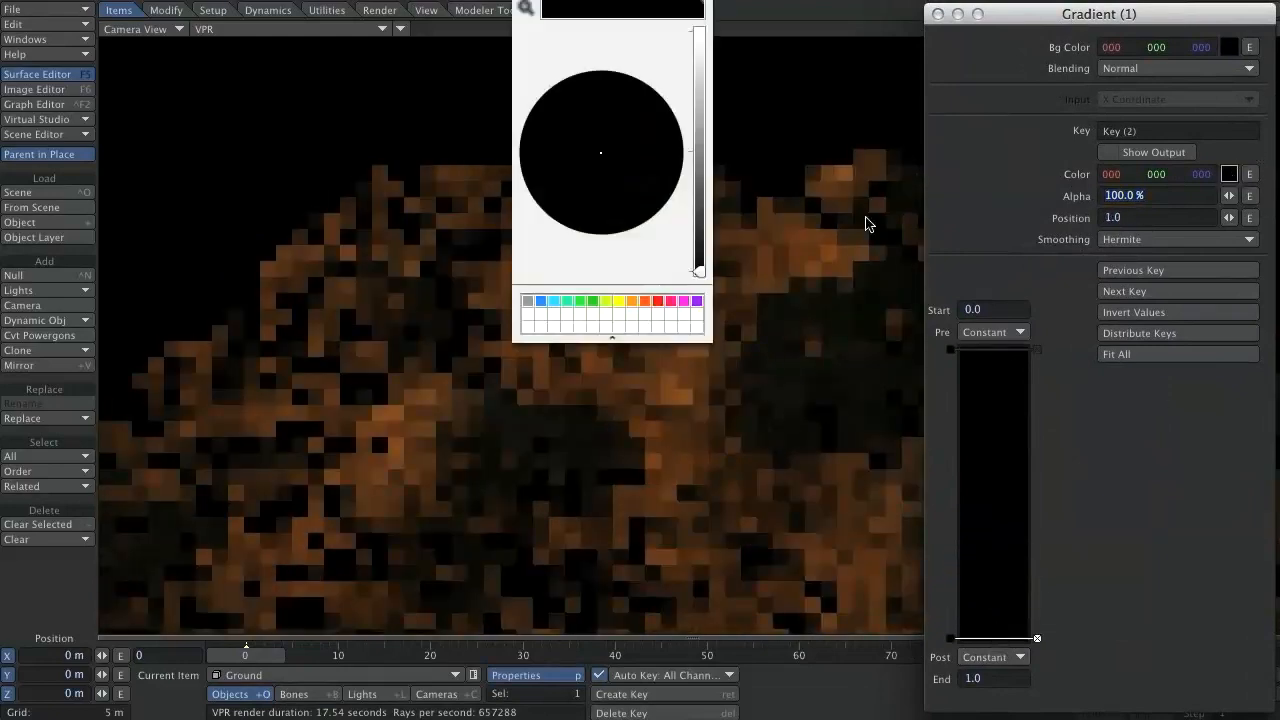
{"action": "left_click", "coordinate": [533, 319]}
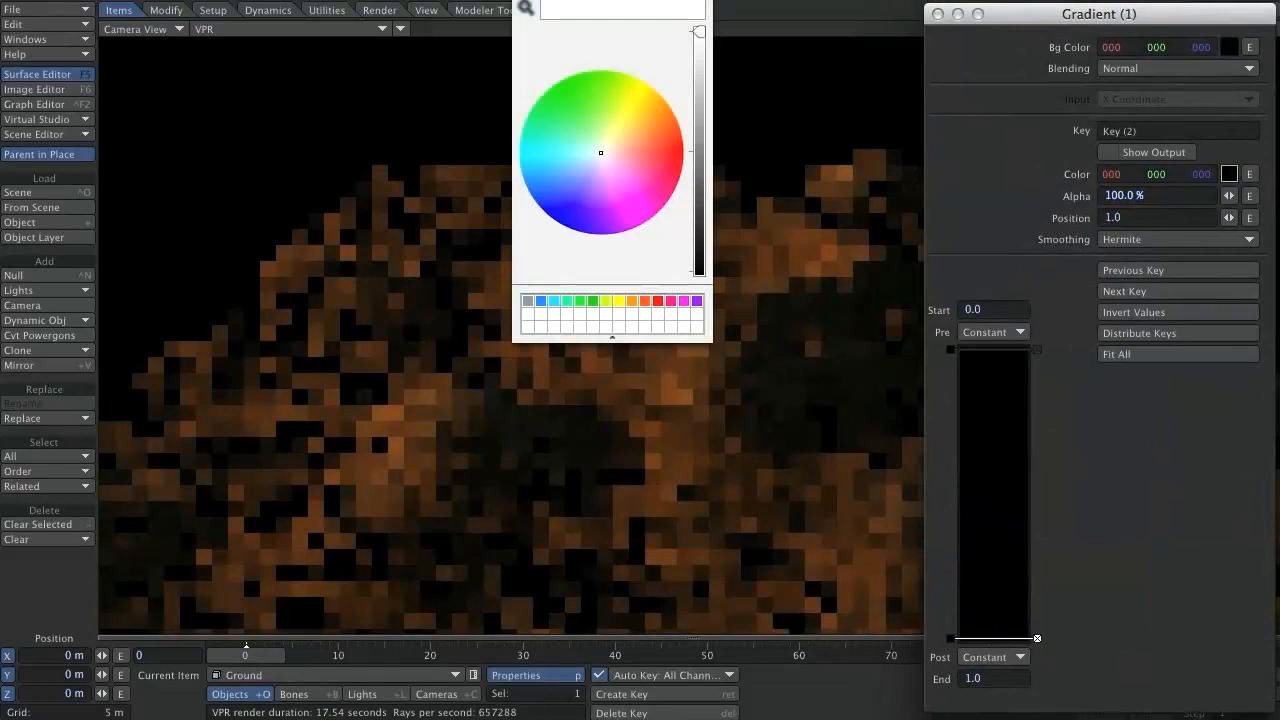
{"action": "left_click", "coordinate": [522, 1]}
{"action": "left_click_drag", "start_coordinate": [1068, 13], "coordinate": [1279, 14]}
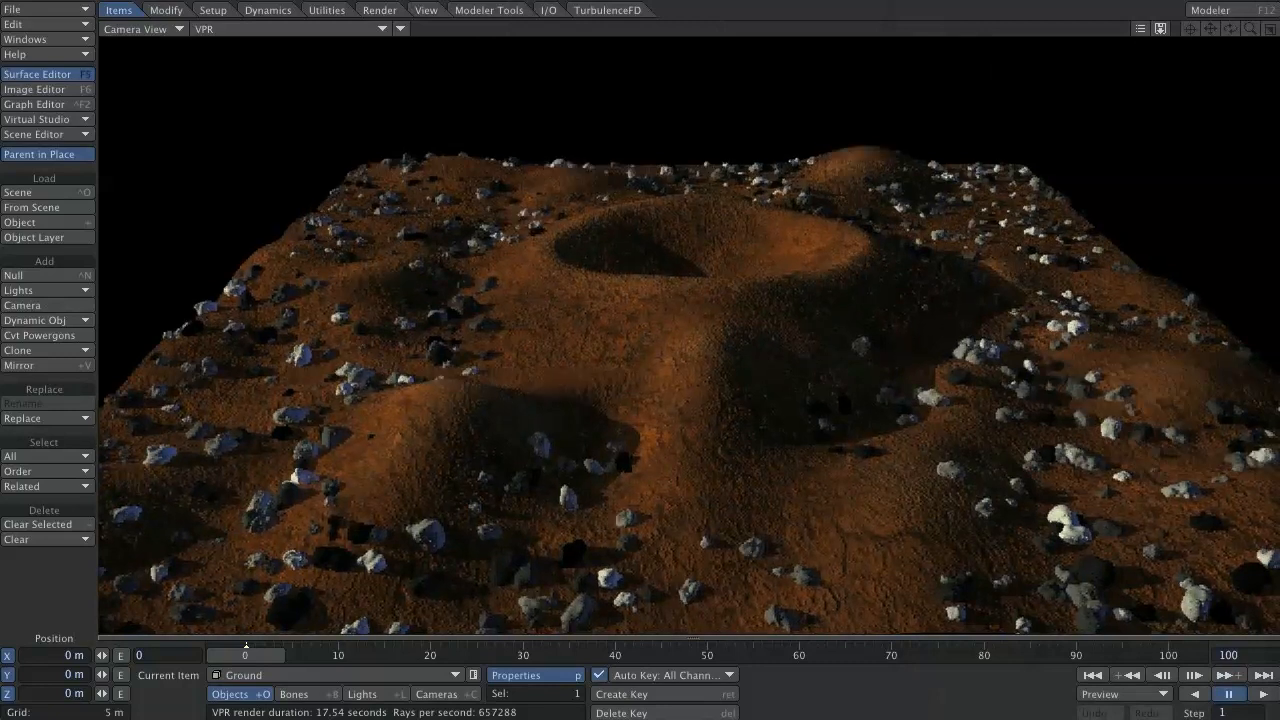
Step: Set the gradient's first key to an orange-brown sampled from the rendered terrain and adjust its brightness
{"action": "left_click_drag", "start_coordinate": [1279, 25], "coordinate": [1074, 15]}
{"action": "left_click", "coordinate": [988, 343]}
{"action": "left_click", "coordinate": [1225, 170]}
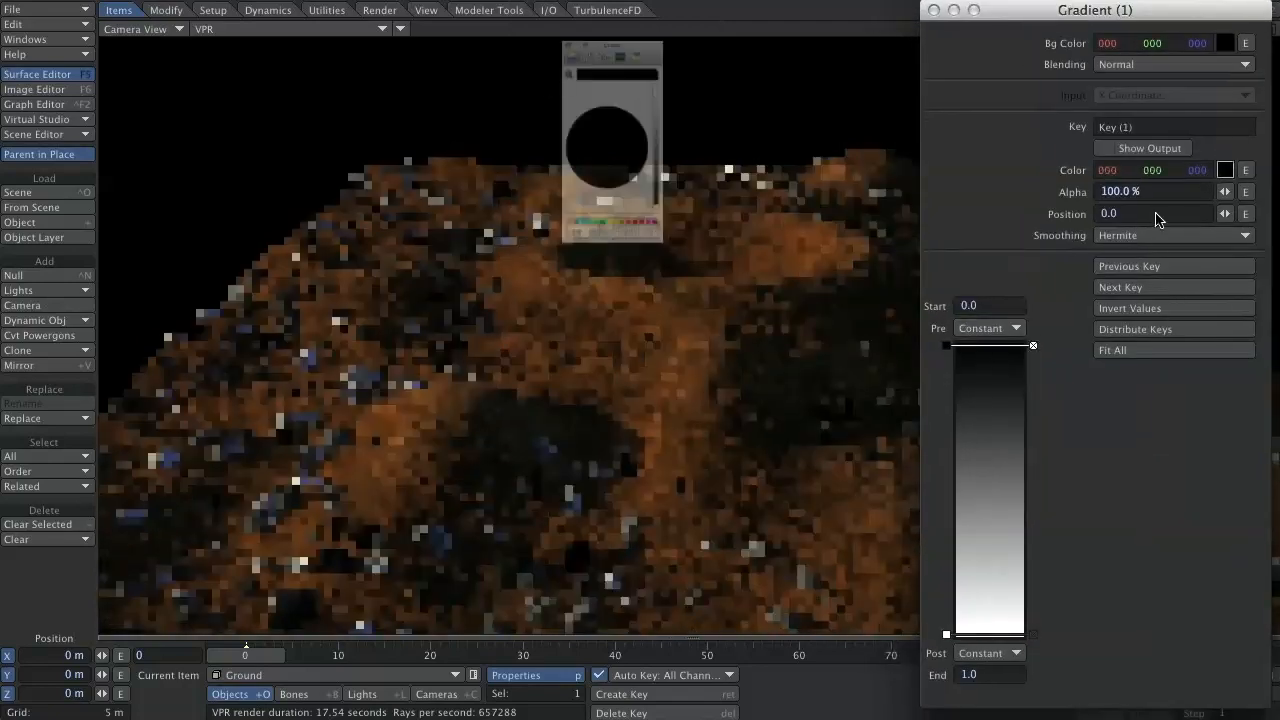
{"action": "left_click", "coordinate": [526, 8]}
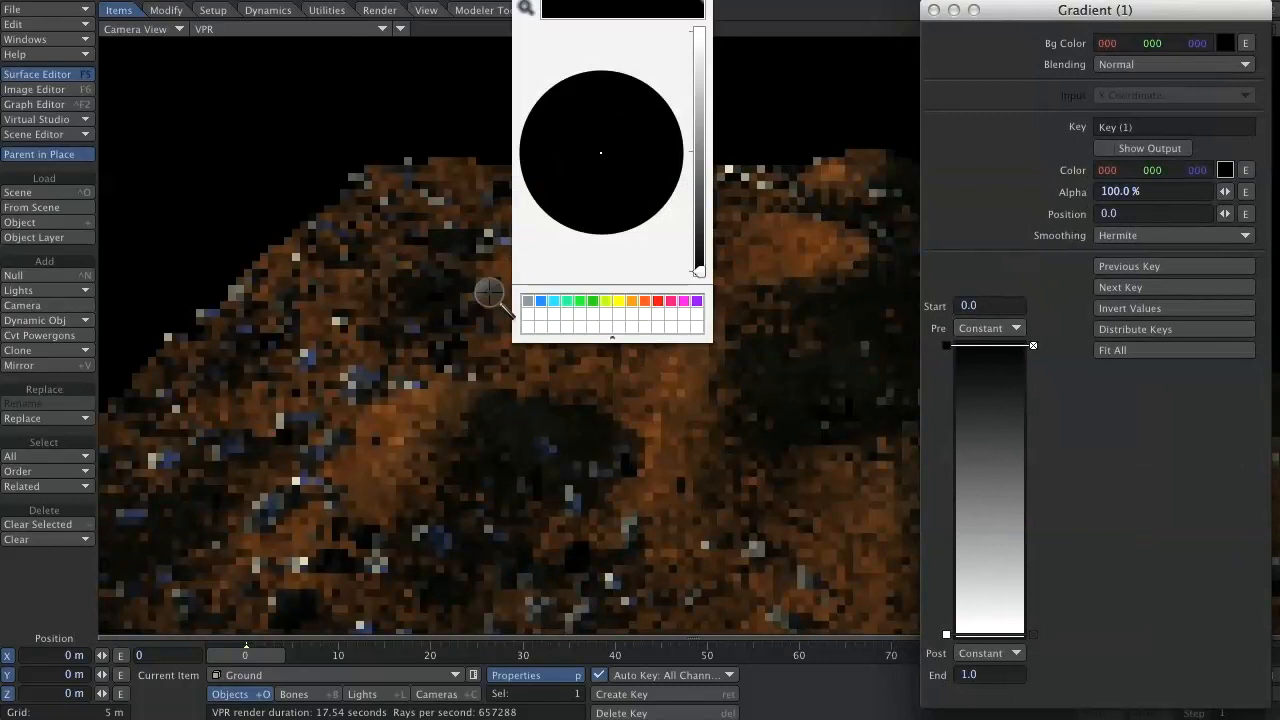
{"action": "left_click", "coordinate": [490, 286]}
{"action": "left_click_drag", "start_coordinate": [705, 198], "coordinate": [705, 150]}
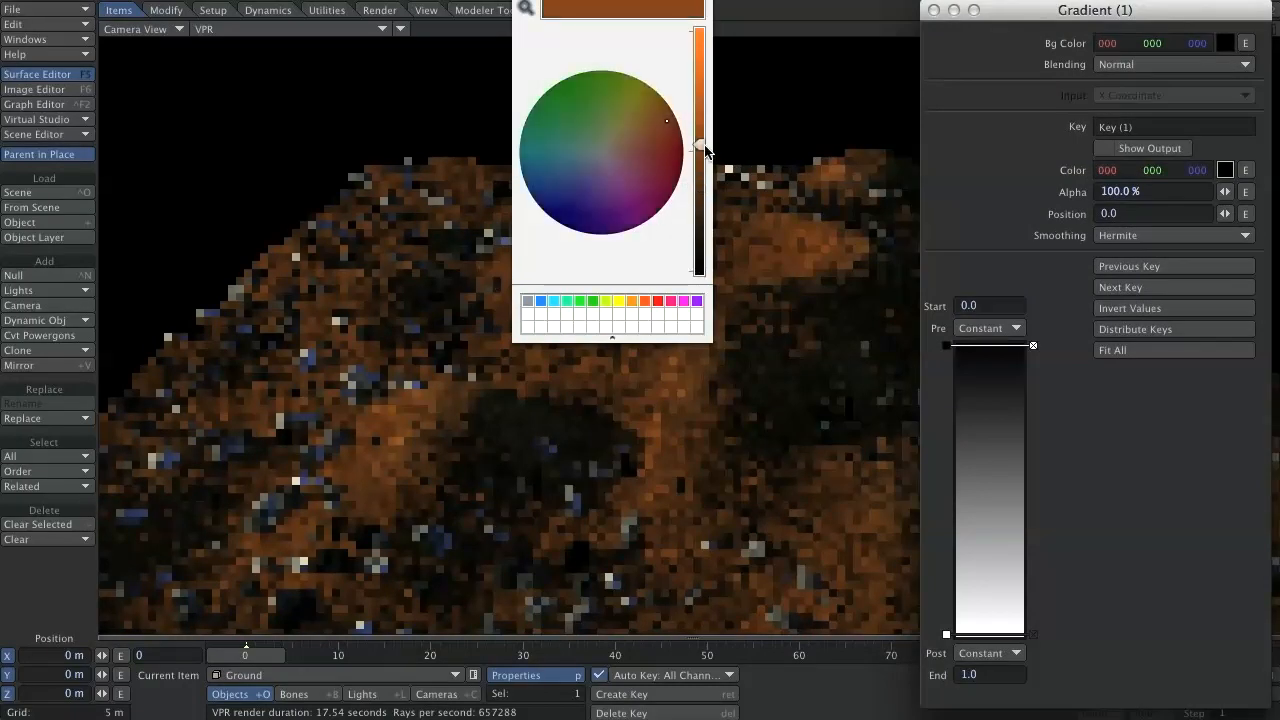
{"action": "key", "text": "Return"}
Step: Set the gradient's end key to a dark brown sampled from the rendered terrain
{"action": "left_click", "coordinate": [1004, 636]}
{"action": "left_click", "coordinate": [1225, 170]}
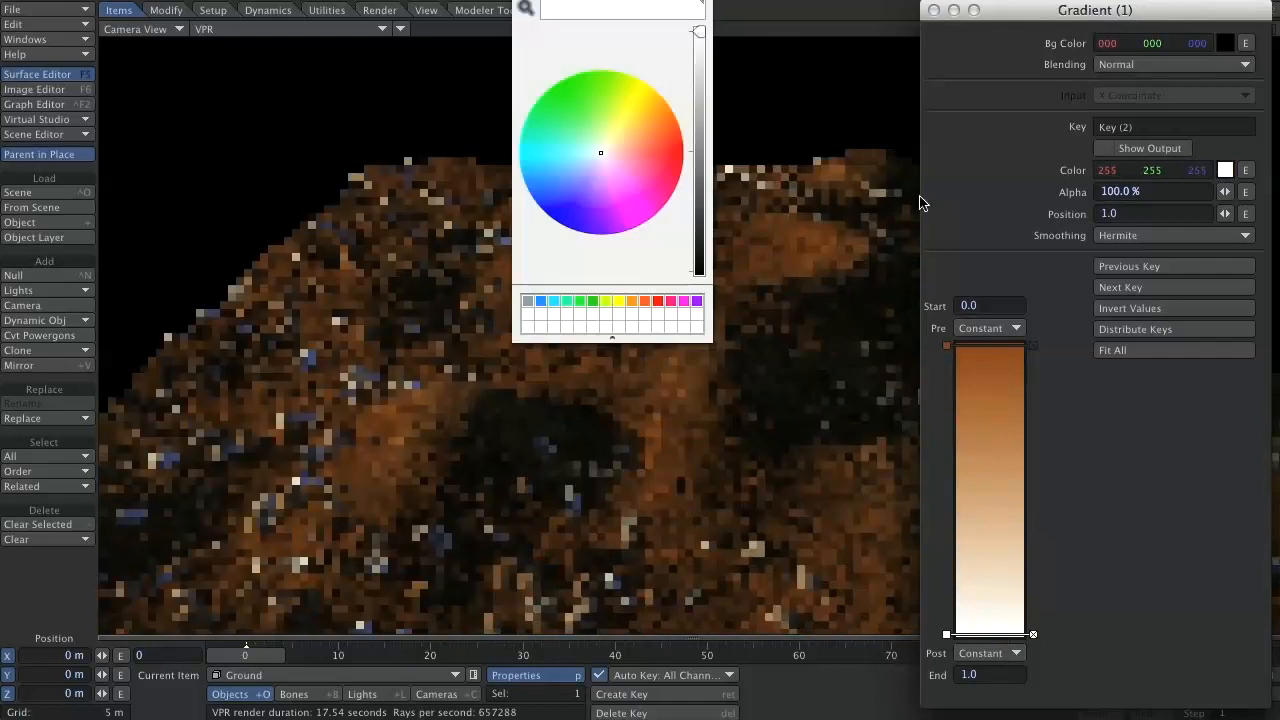
{"action": "left_click", "coordinate": [525, 8]}
{"action": "left_click", "coordinate": [545, 539]}
{"action": "left_click_drag", "start_coordinate": [707, 212], "coordinate": [700, 205]}
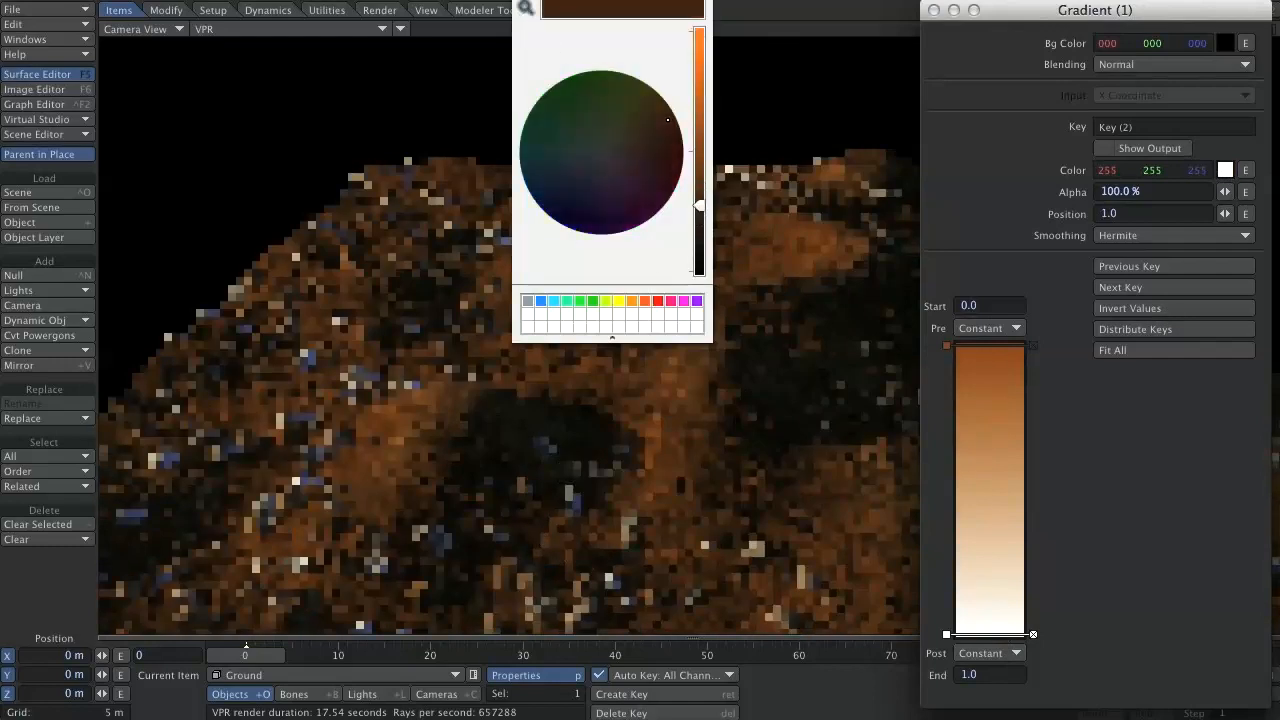
Step: Brighten the gradient's first key to orange (187, 102, 29) and close the gradient settings
{"action": "left_click", "coordinate": [997, 349]}
{"action": "left_click", "coordinate": [1225, 170]}
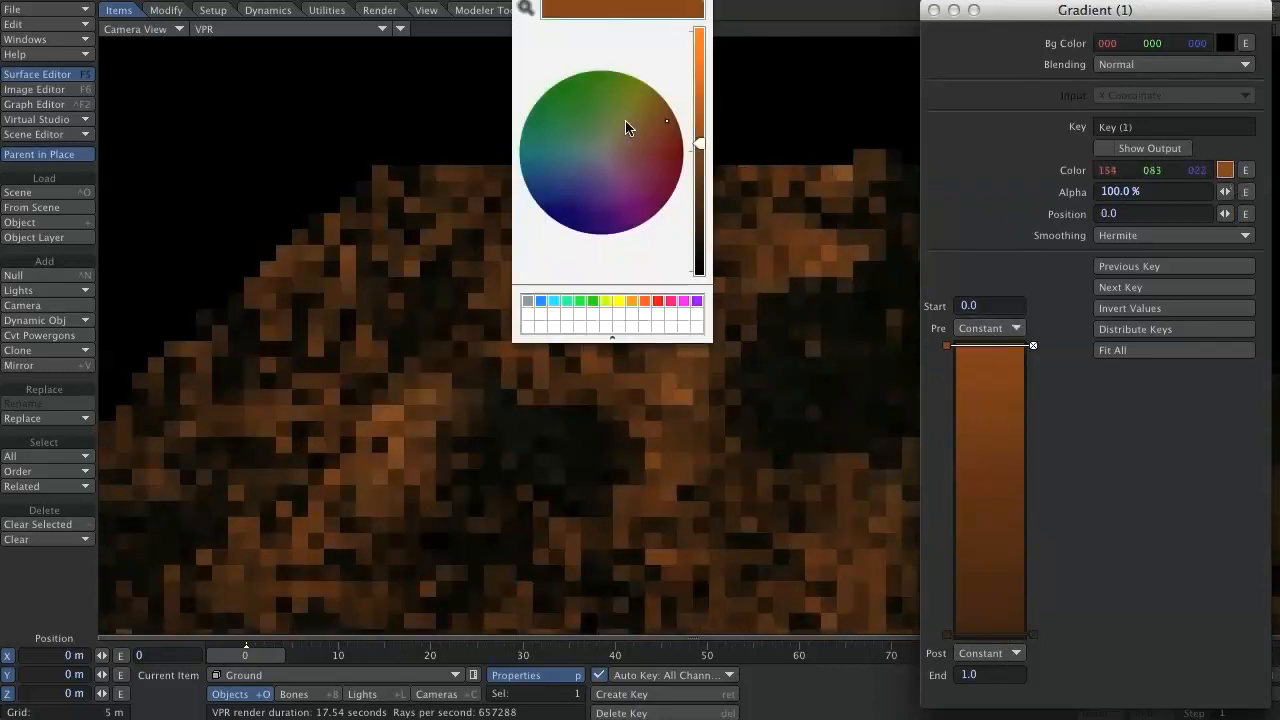
{"action": "left_click", "coordinate": [698, 108]}
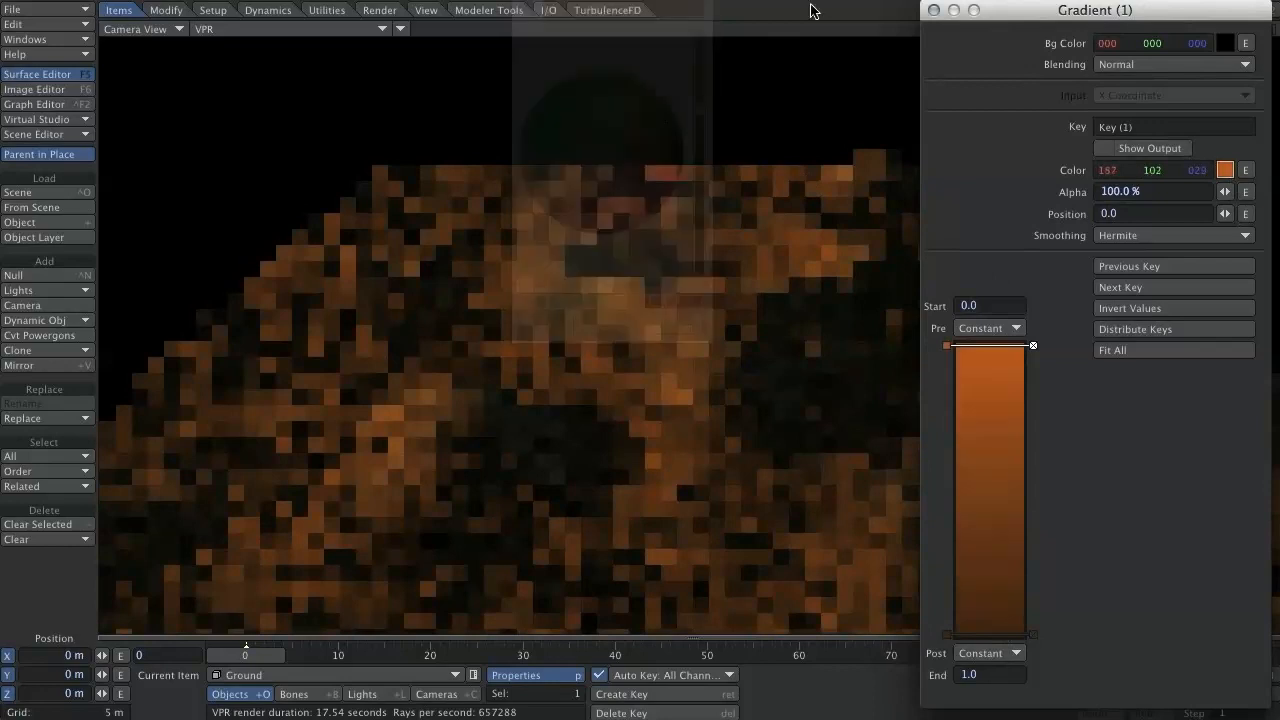
{"action": "left_click", "coordinate": [934, 10]}
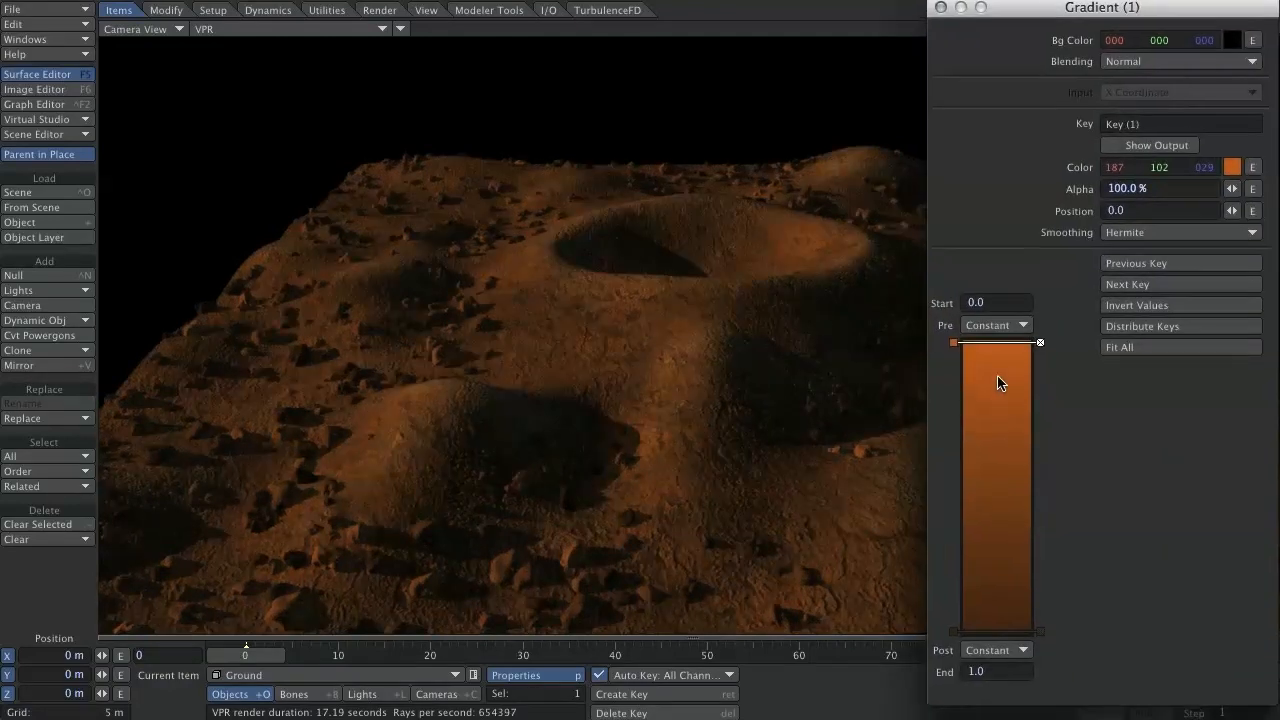
Step: Recolour the gradient with a bright blue first key and a yellow end key
{"action": "left_click", "coordinate": [1232, 167]}
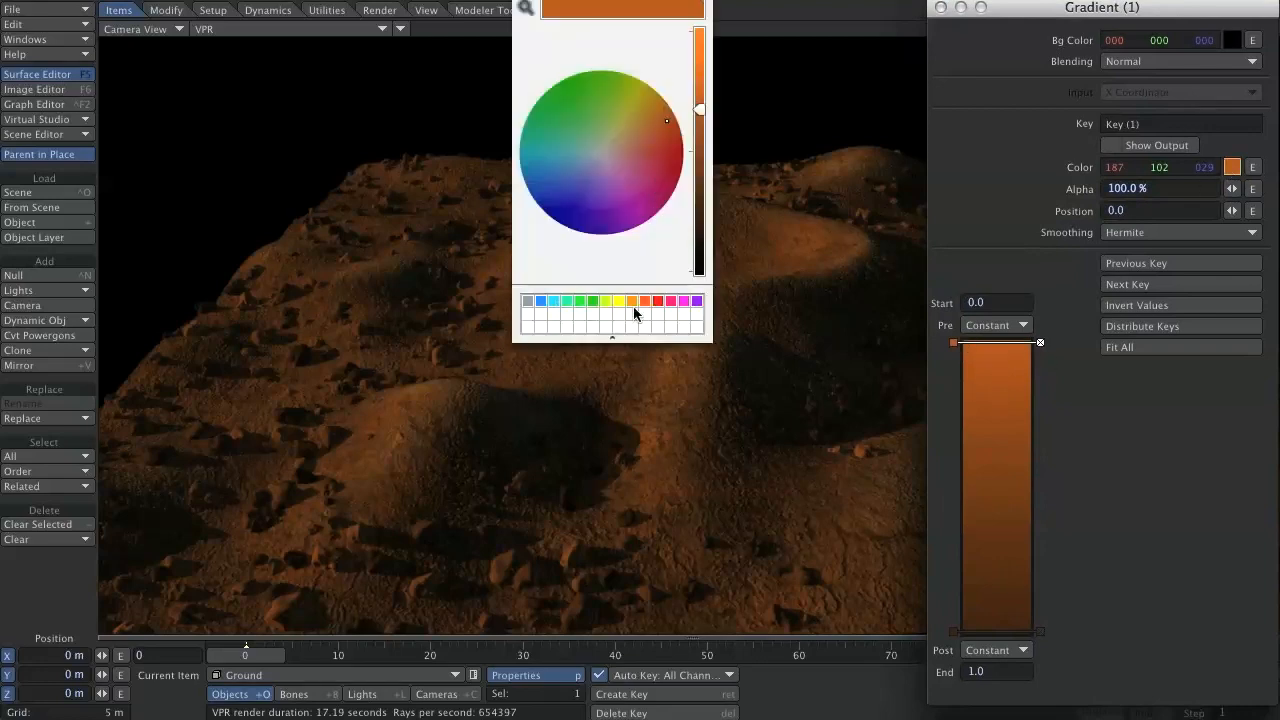
{"action": "left_click", "coordinate": [540, 301]}
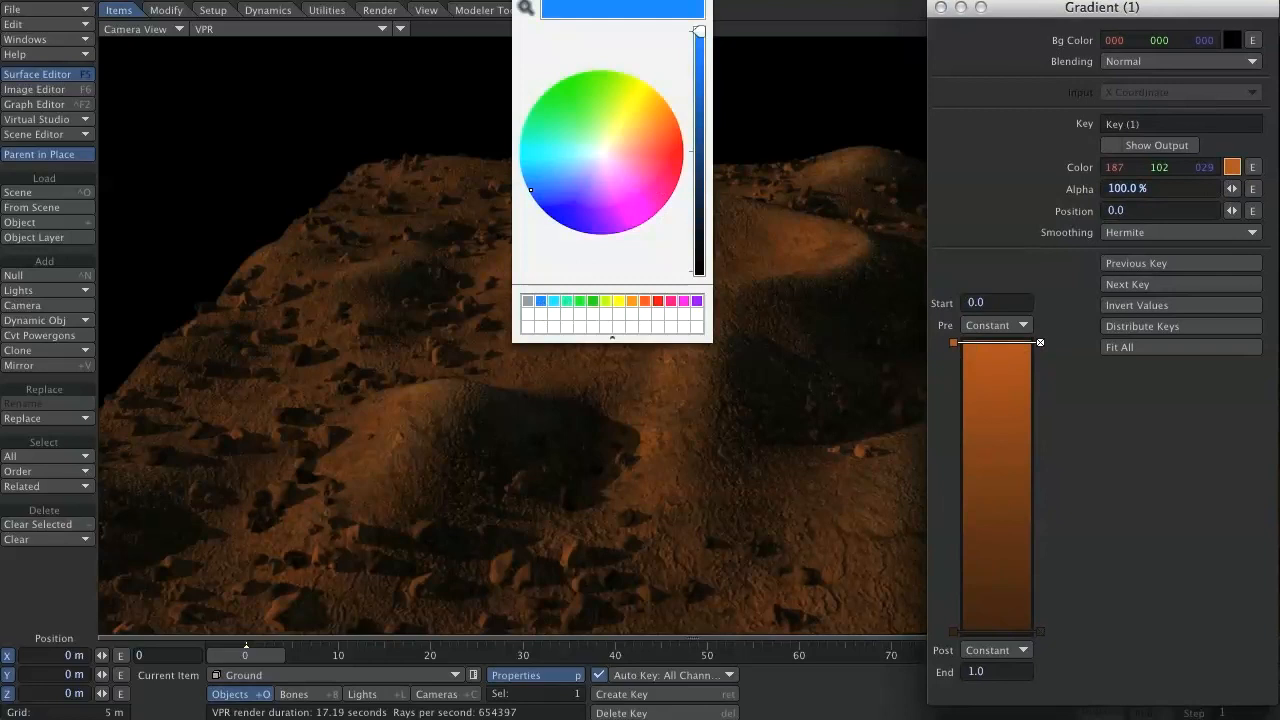
{"action": "left_click", "coordinate": [1000, 632]}
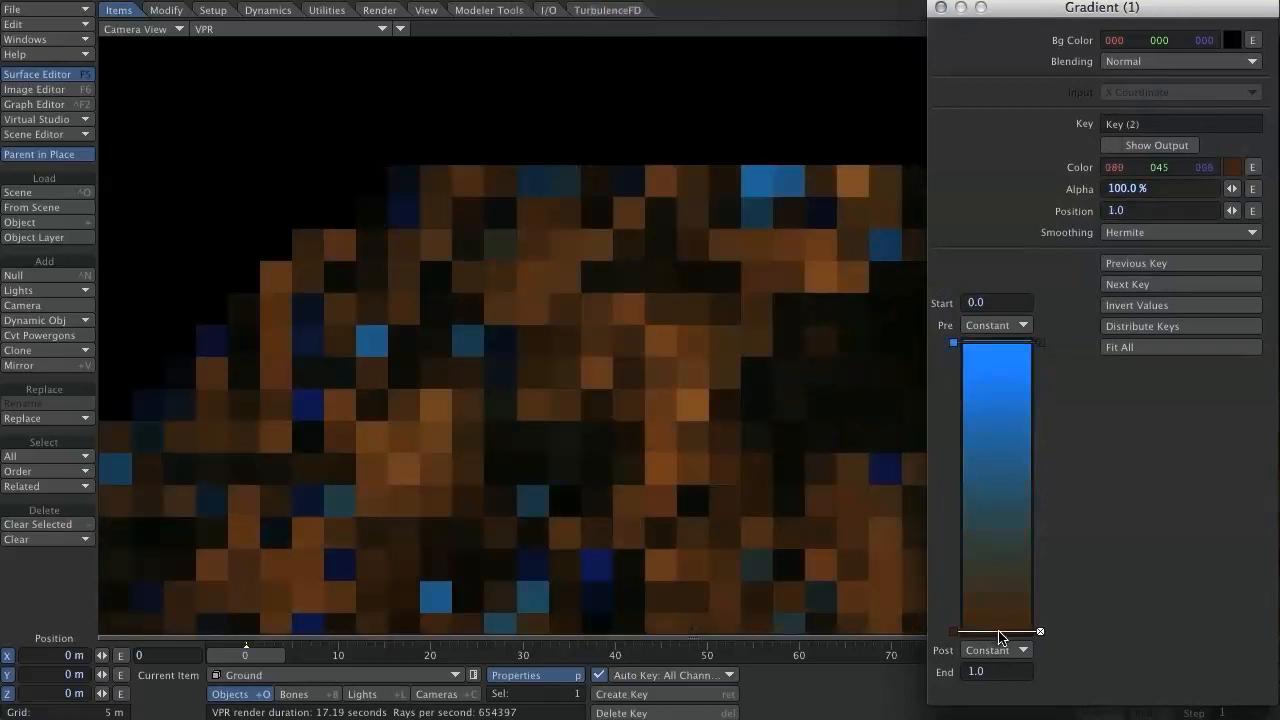
{"action": "left_click", "coordinate": [1232, 167]}
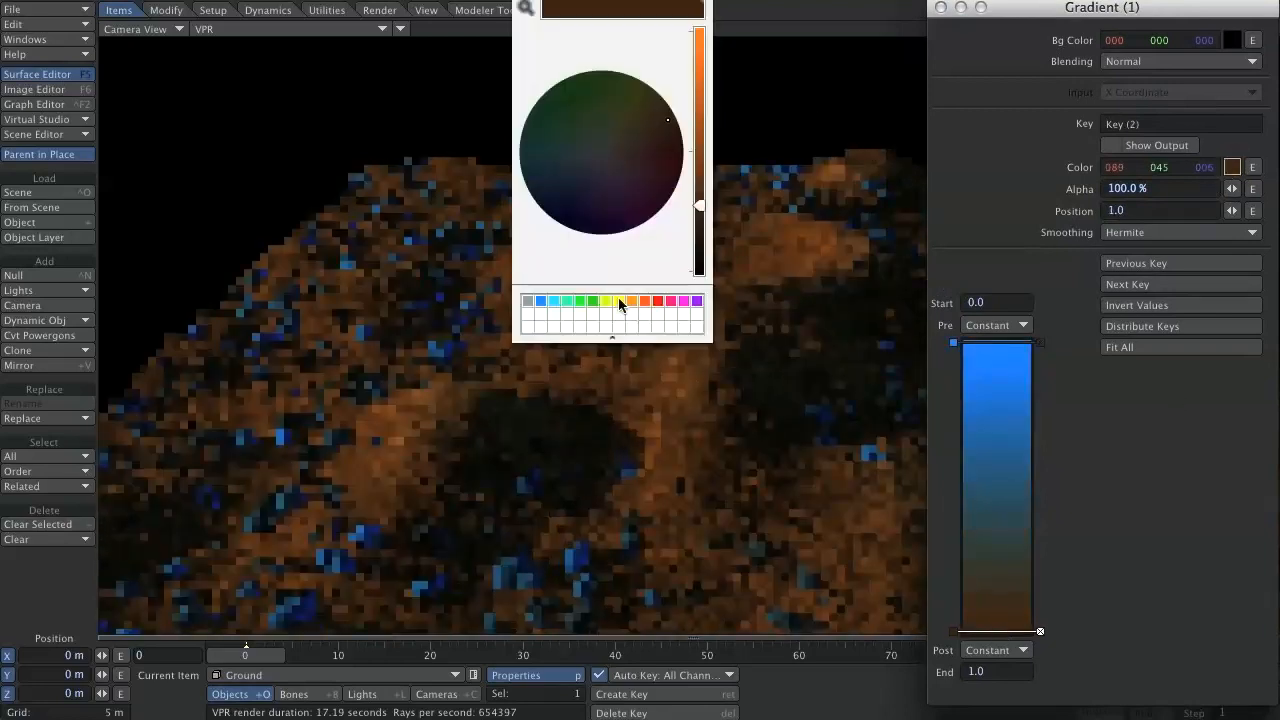
{"action": "left_click", "coordinate": [618, 301]}
{"action": "left_click", "coordinate": [522, 1]}
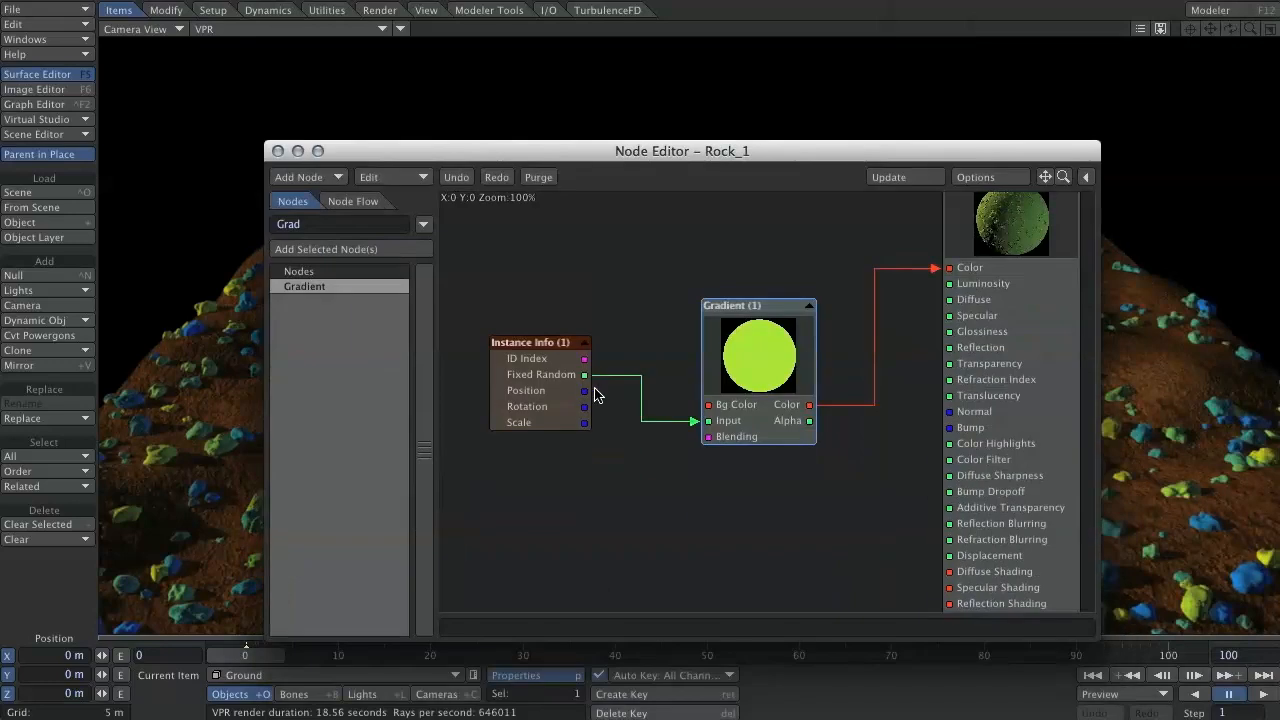
Step: Drive the Gradient's Input from the Instance Info node's ID Index output and reopen the gradient's settings
{"action": "left_click", "coordinate": [585, 366]}
{"action": "left_click_drag", "start_coordinate": [585, 360], "coordinate": [706, 421]}
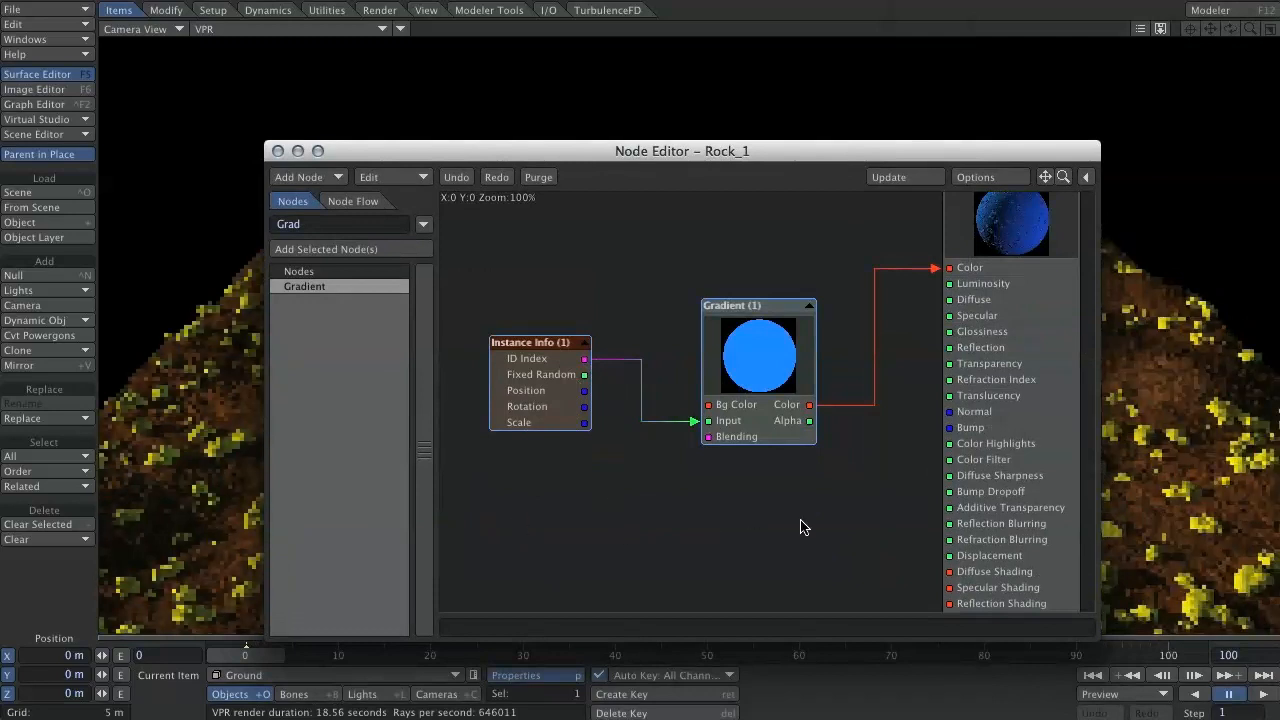
{"action": "left_click_drag", "start_coordinate": [862, 154], "coordinate": [894, 719]}
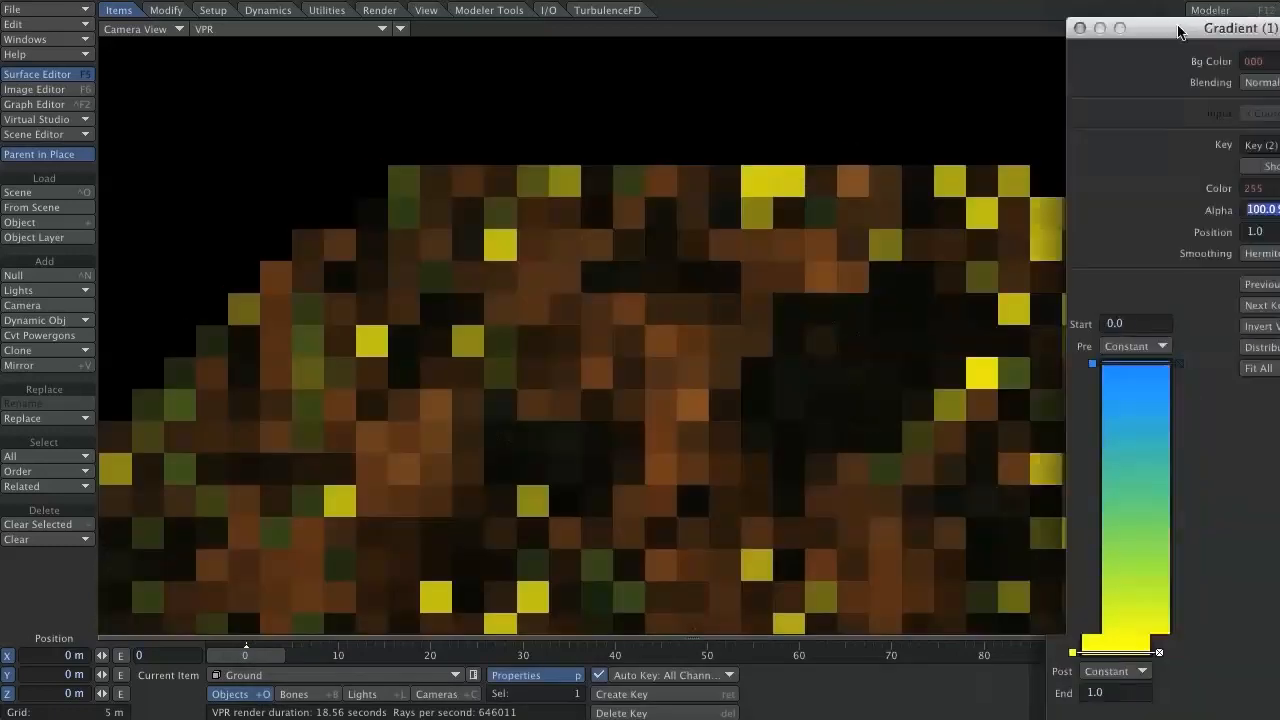
{"action": "left_click_drag", "start_coordinate": [1177, 29], "coordinate": [1015, 14]}
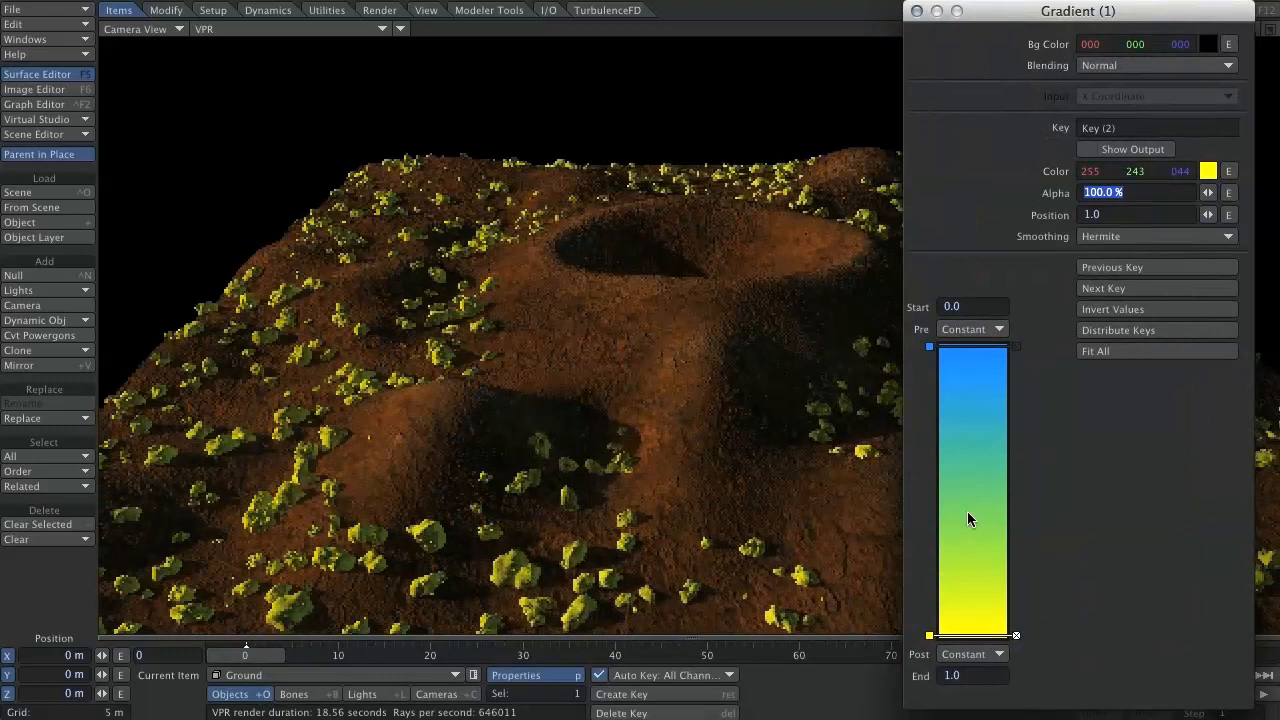
Step: Set the gradient's range to start at 1 and end at 1000
{"action": "left_click", "coordinate": [946, 305]}
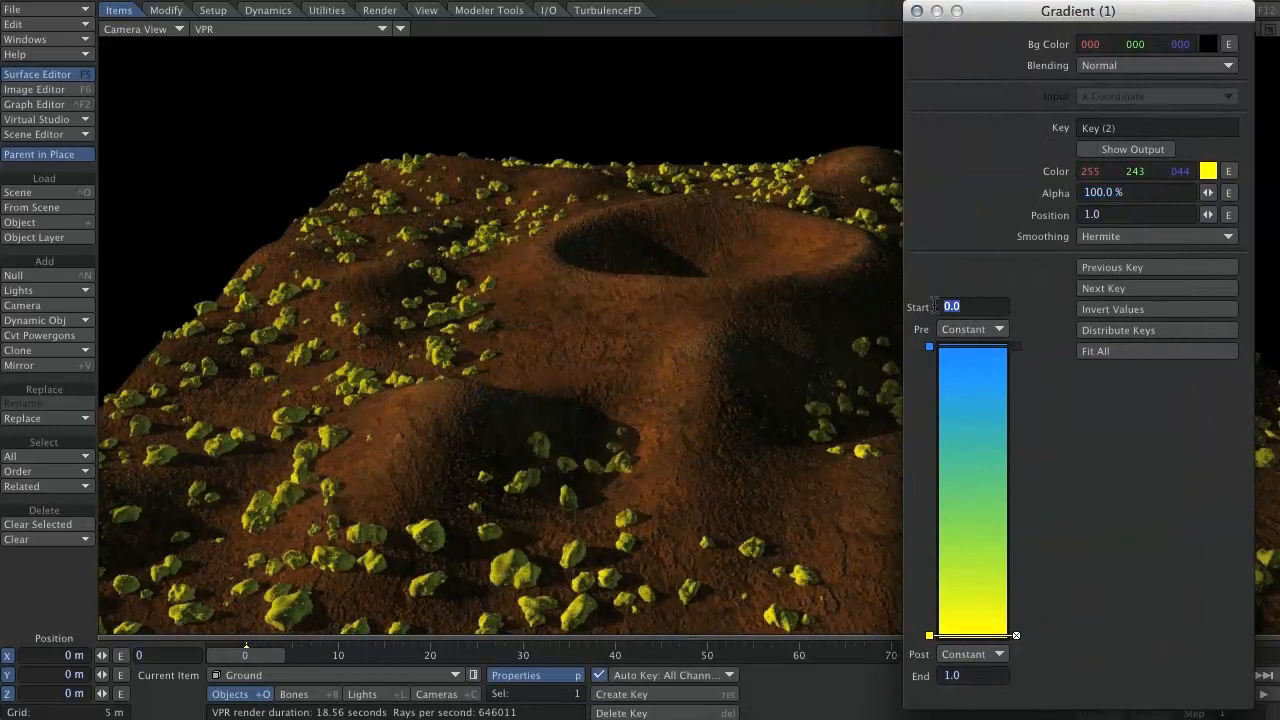
{"action": "left_click", "coordinate": [948, 676]}
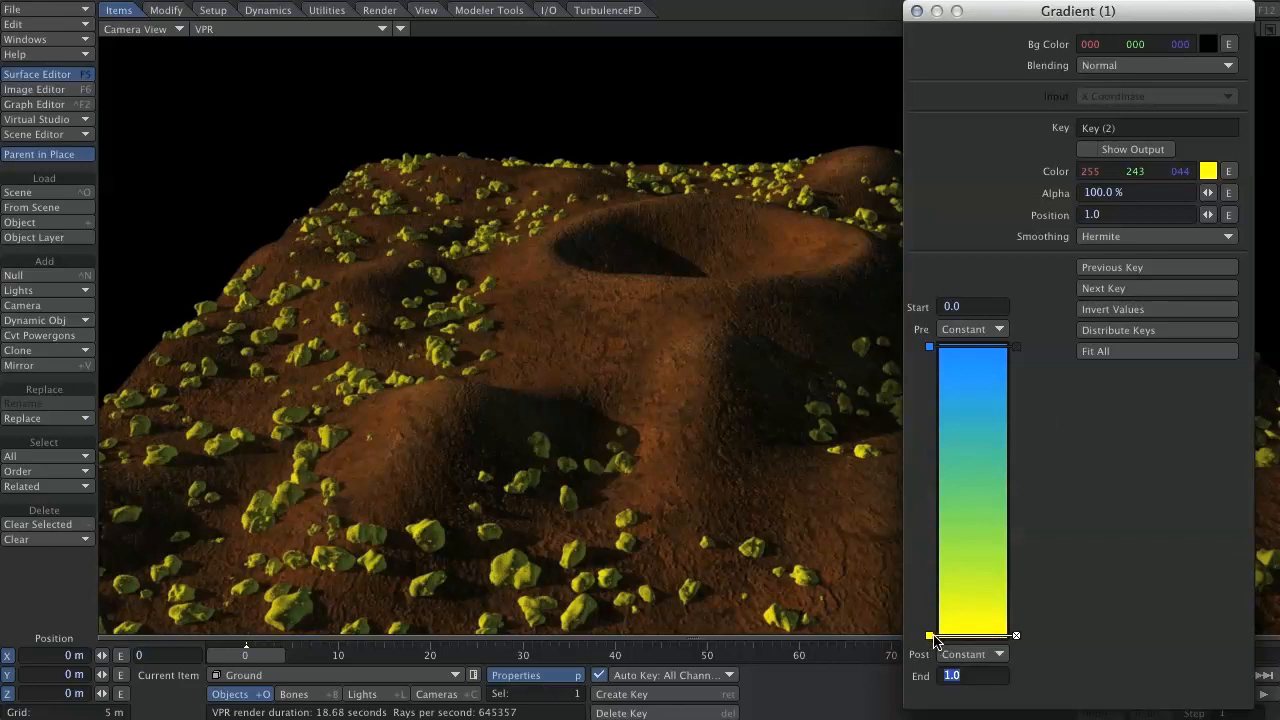
{"action": "left_click_drag", "start_coordinate": [984, 307], "coordinate": [915, 309]}
{"action": "type", "text": "1"}
{"action": "key", "text": "Tab"}
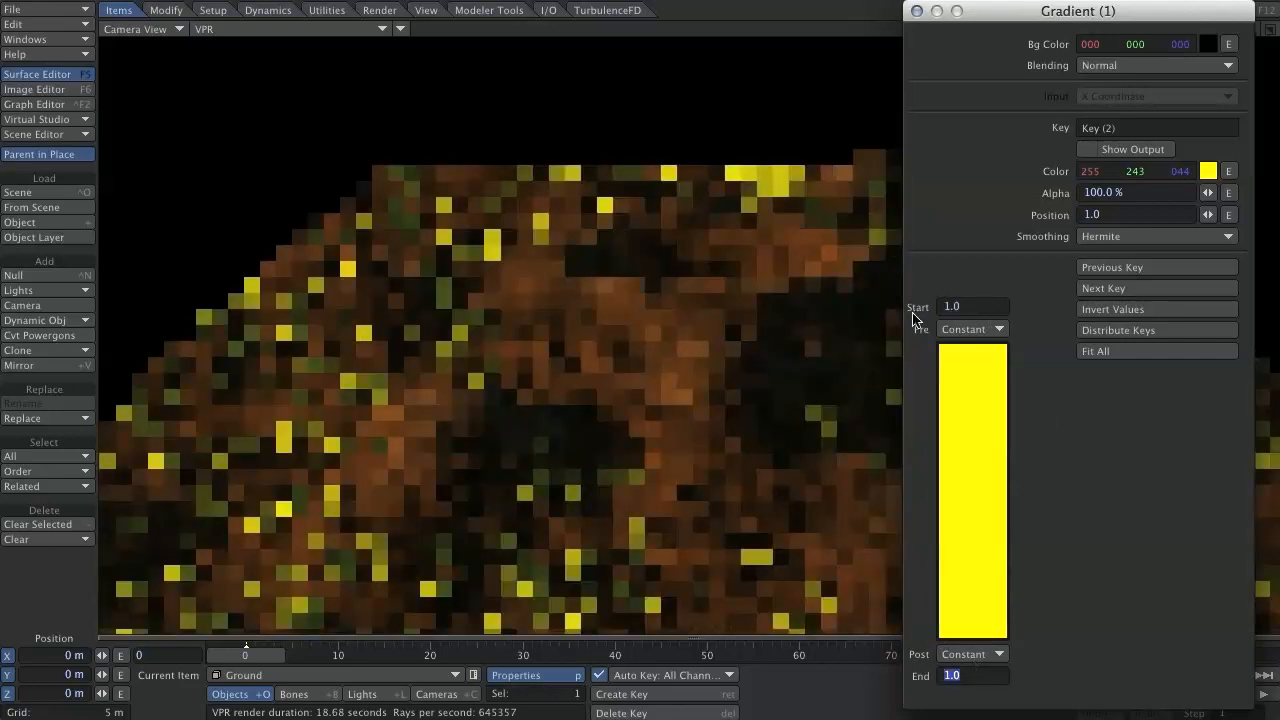
{"action": "type", "text": "1000"}
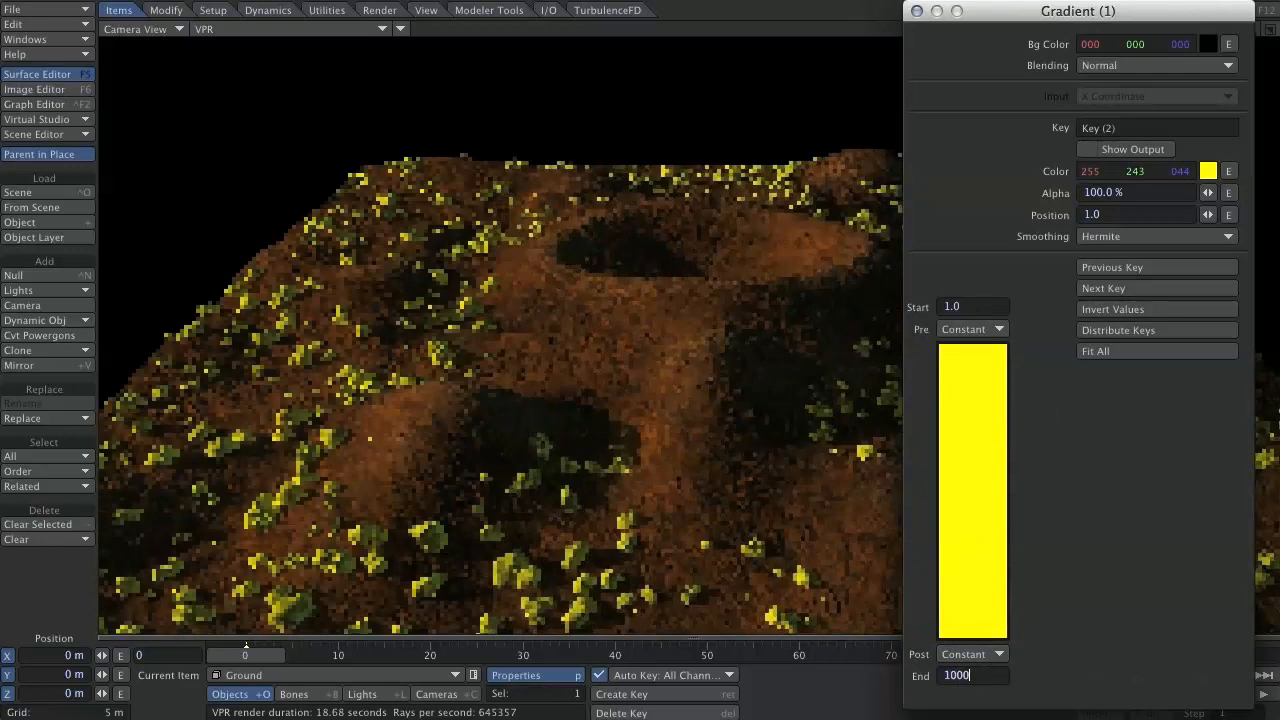
{"action": "key", "text": "Tab"}
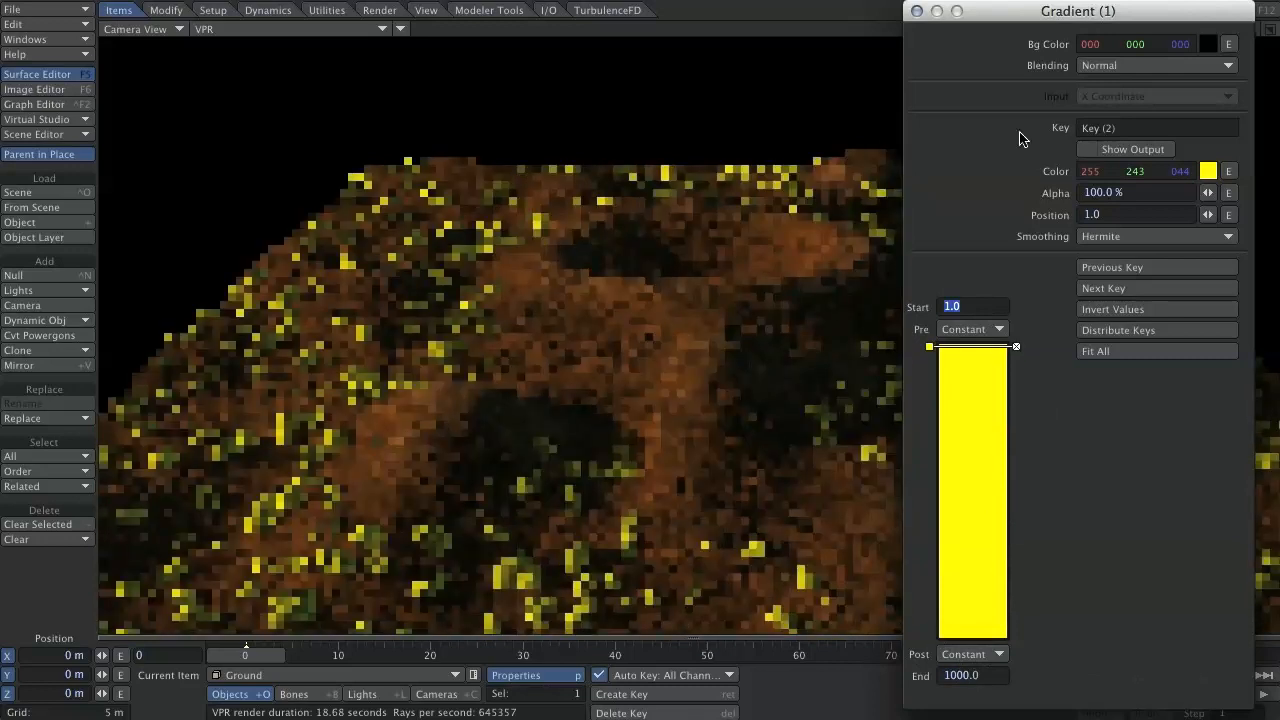
Step: Add a pink key at the lower end of the gradient and move it to position 1000
{"action": "left_click_drag", "start_coordinate": [967, 631], "coordinate": [979, 633]}
{"action": "left_click", "coordinate": [1208, 171]}
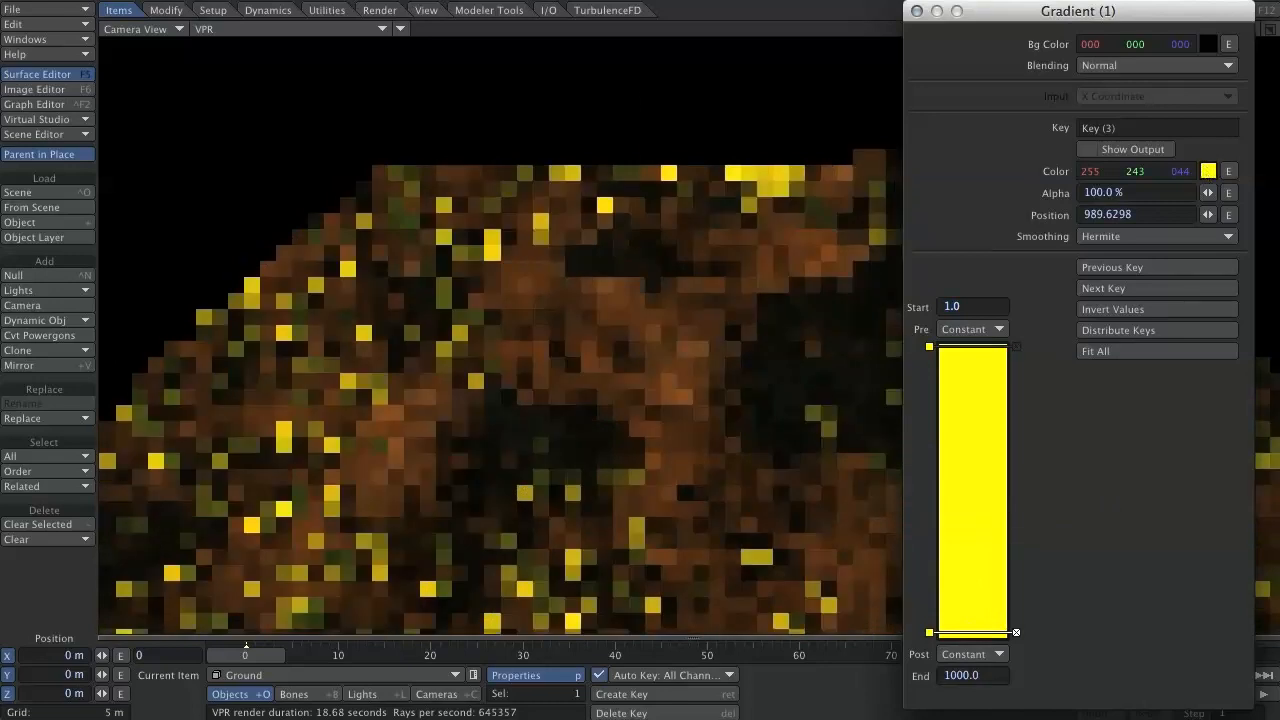
{"action": "left_click", "coordinate": [671, 302]}
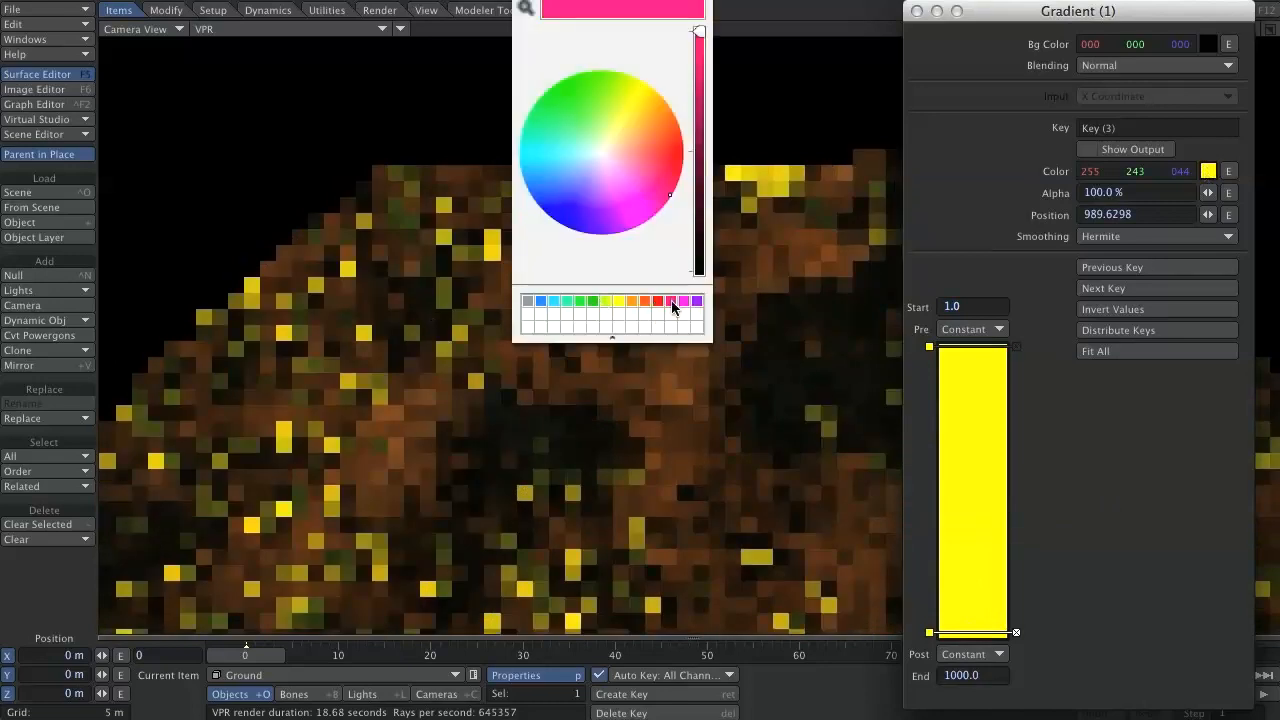
{"action": "left_click", "coordinate": [523, 1]}
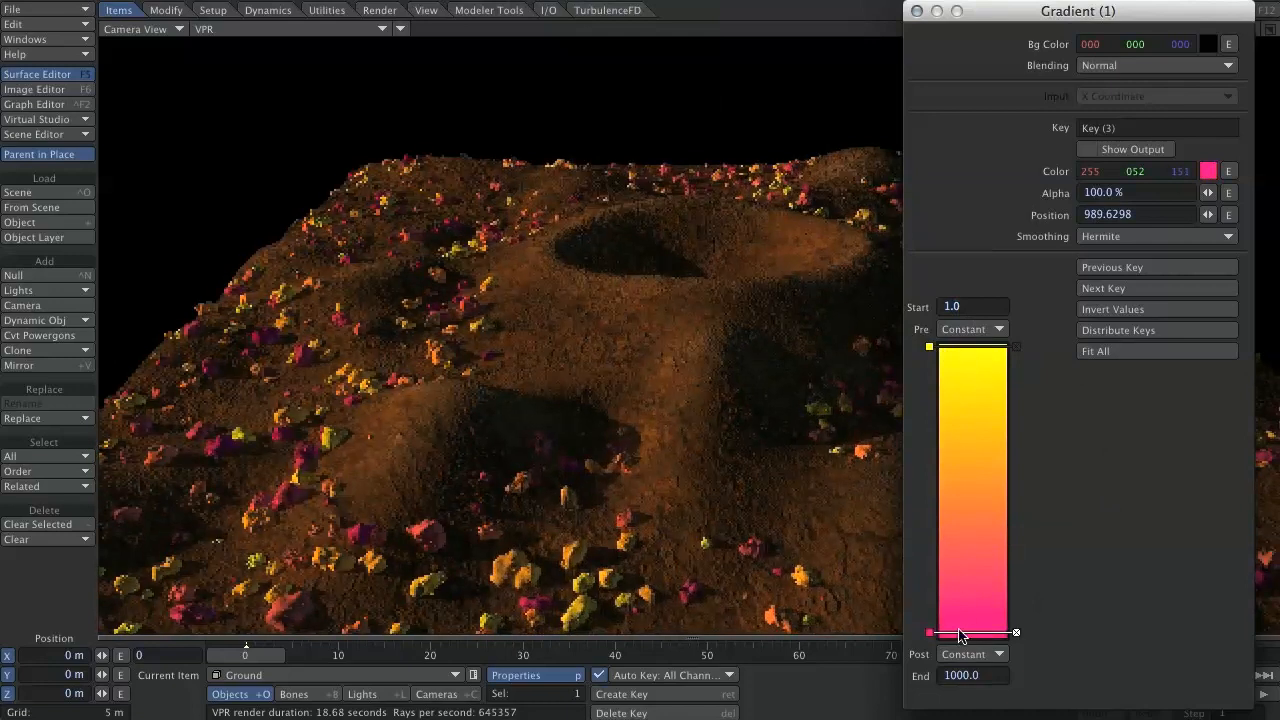
{"action": "left_click_drag", "start_coordinate": [960, 637], "coordinate": [962, 641]}
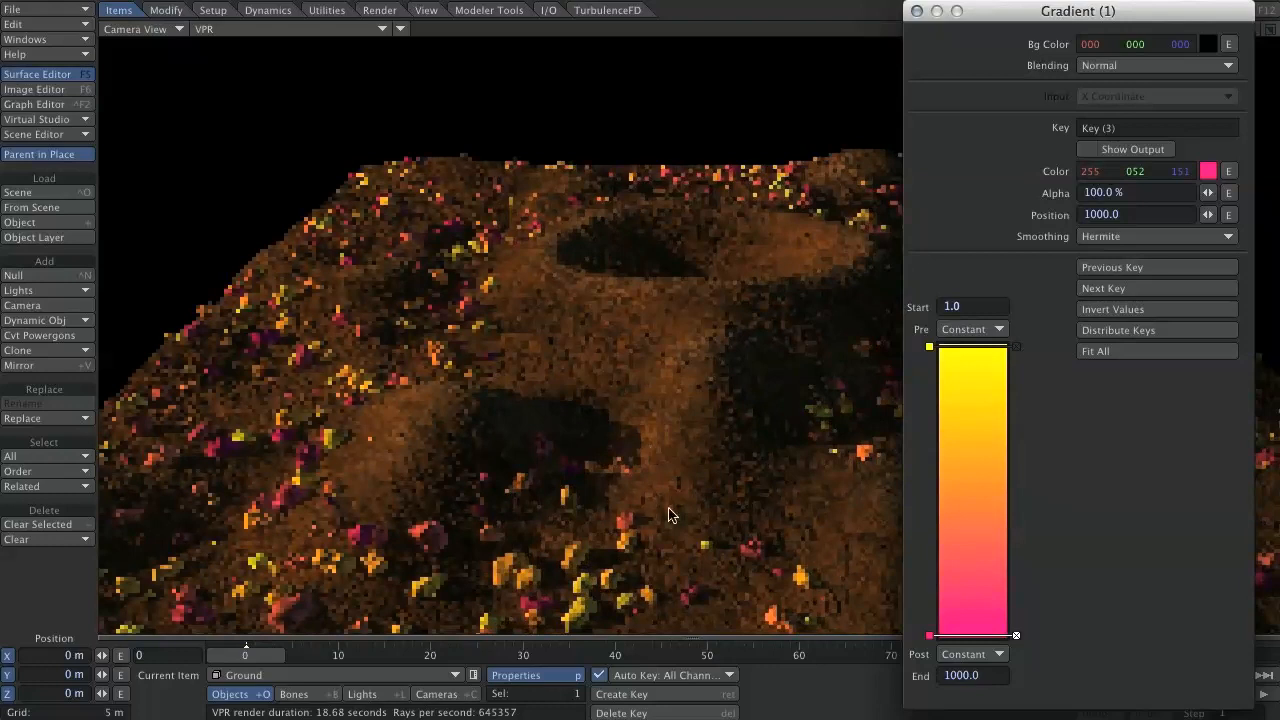
Step: Add three intermediate keys to the gradient, spread between the yellow and pink end keys
{"action": "left_click", "coordinate": [968, 424]}
{"action": "left_click", "coordinate": [975, 500]}
{"action": "left_click", "coordinate": [971, 578]}
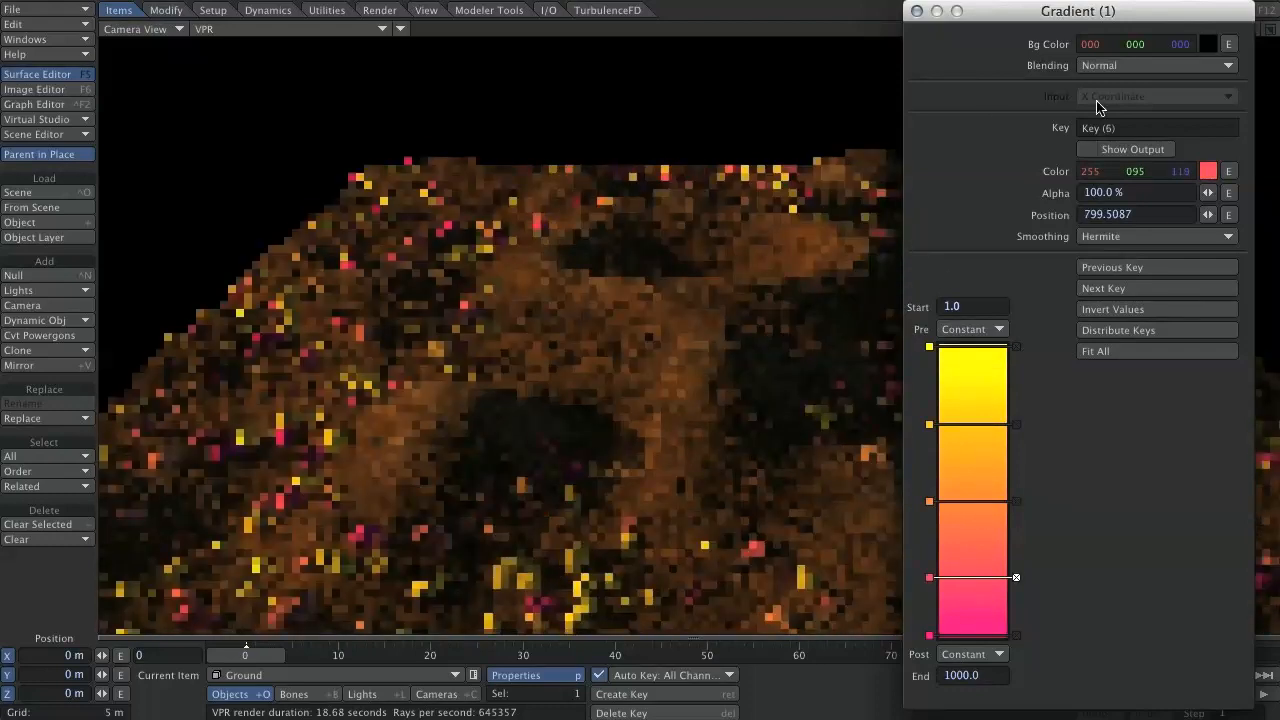
Step: Recolour the gradient's second visible key to blue (18, 68, 253) and its middle key to yellow-green
{"action": "left_click", "coordinate": [983, 424]}
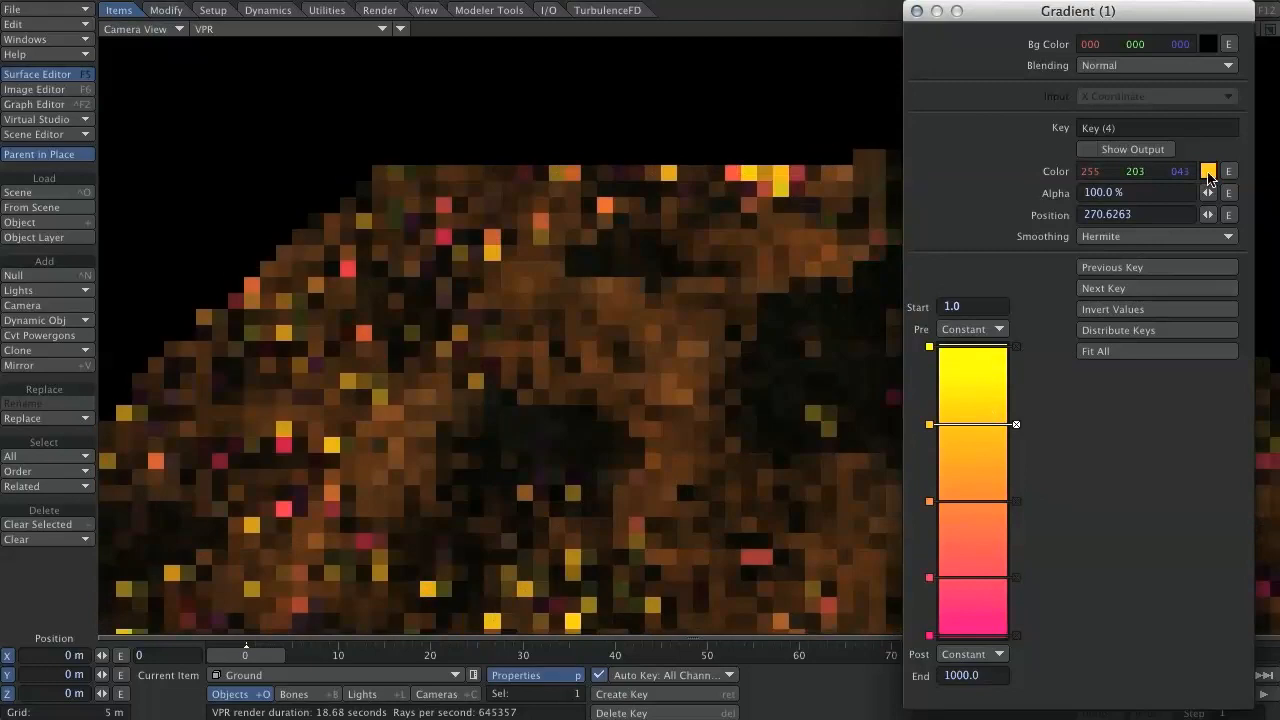
{"action": "left_click", "coordinate": [1208, 171]}
{"action": "left_click", "coordinate": [567, 226]}
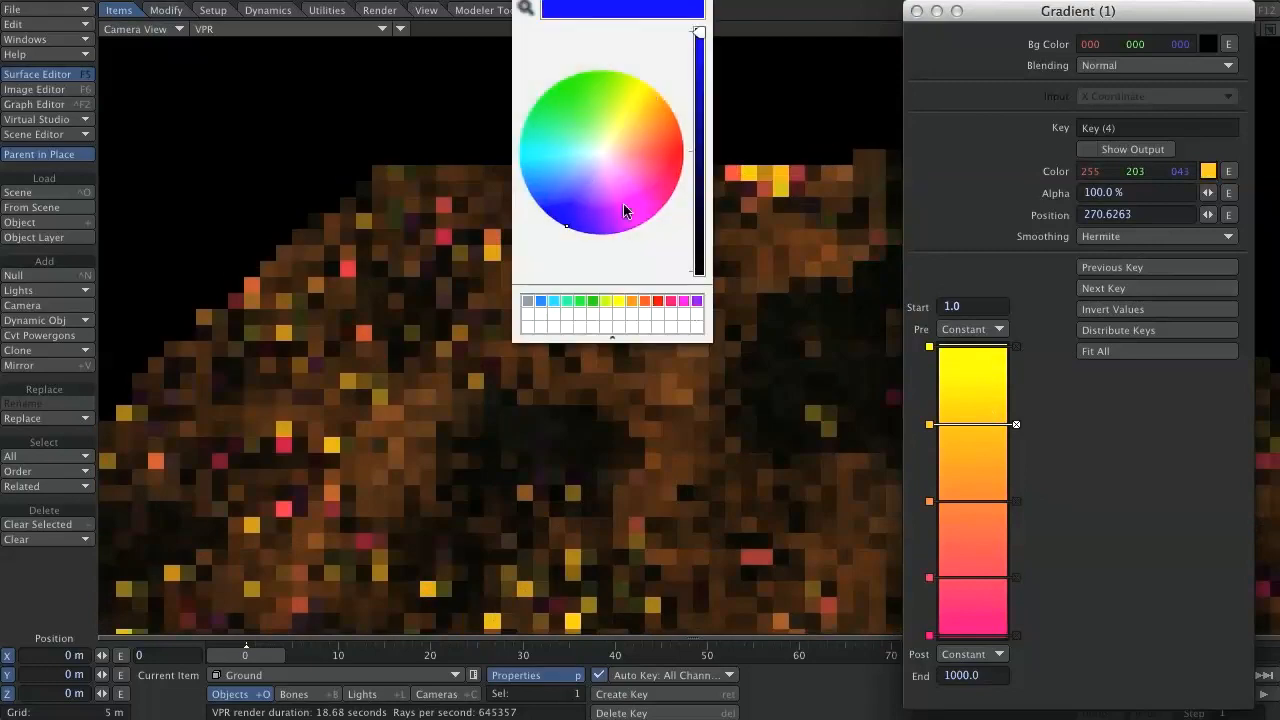
{"action": "left_click", "coordinate": [955, 498]}
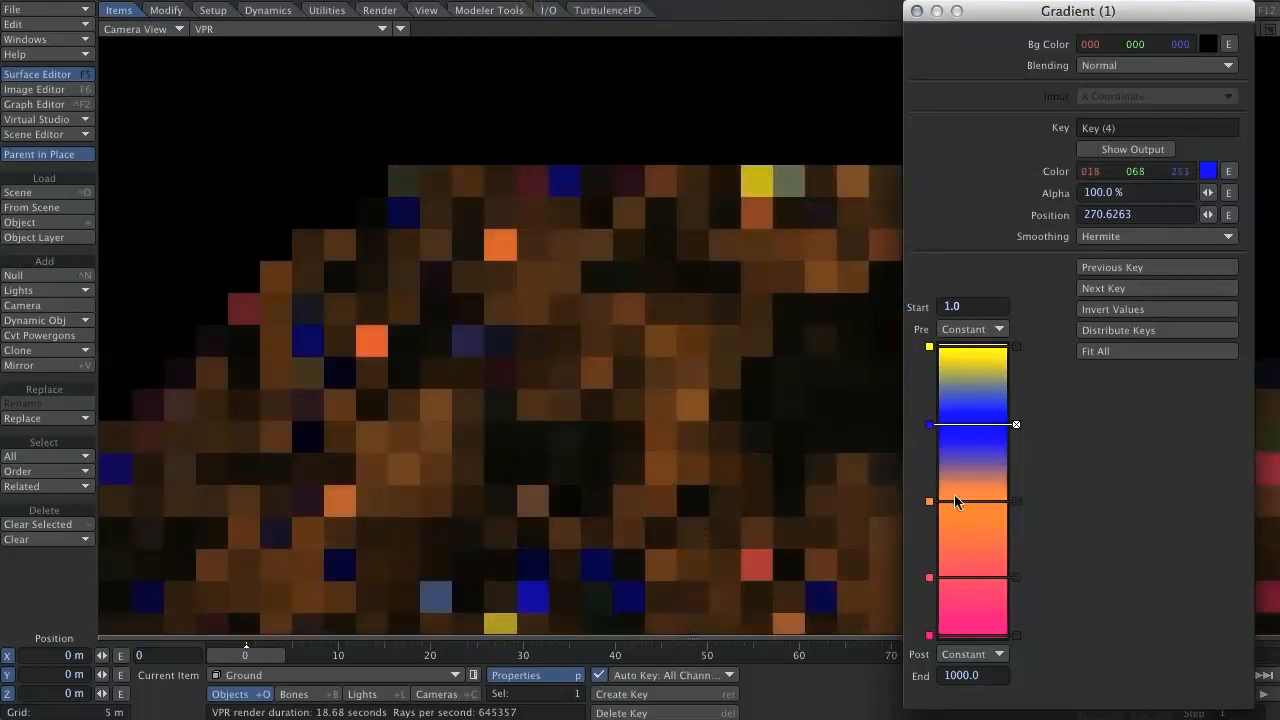
{"action": "left_click", "coordinate": [1226, 170]}
{"action": "left_click", "coordinate": [606, 90]}
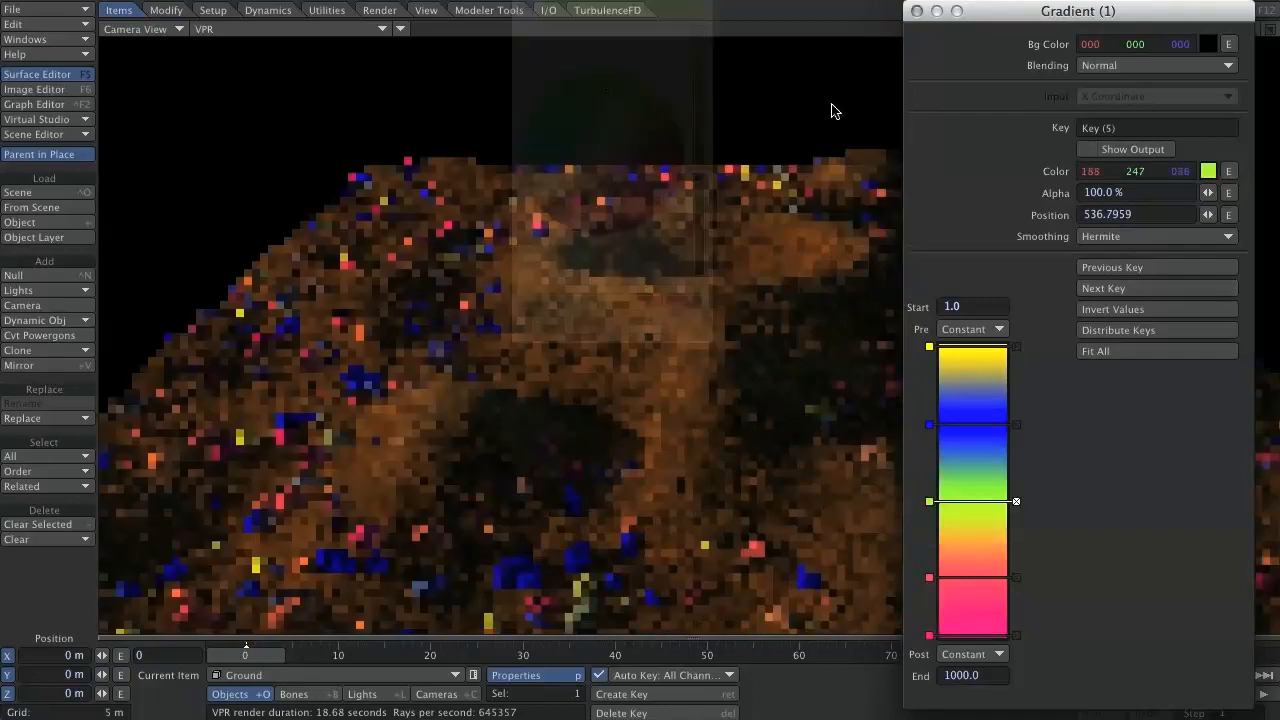
Step: Recolour the gradient key at position 799.5087 to cyan (56, 253, 255)
{"action": "left_click", "coordinate": [1005, 577]}
{"action": "left_click", "coordinate": [1207, 175]}
{"action": "left_click", "coordinate": [632, 211]}
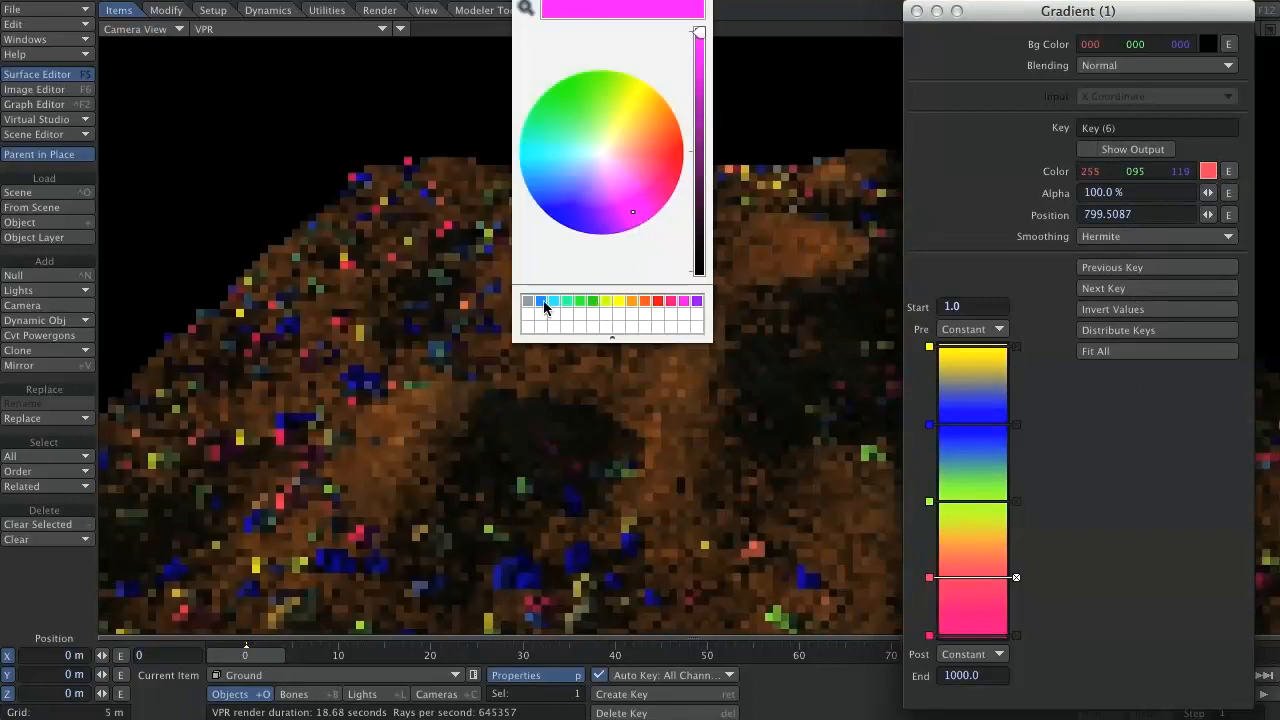
{"action": "left_click", "coordinate": [564, 301]}
{"action": "left_click", "coordinate": [534, 155]}
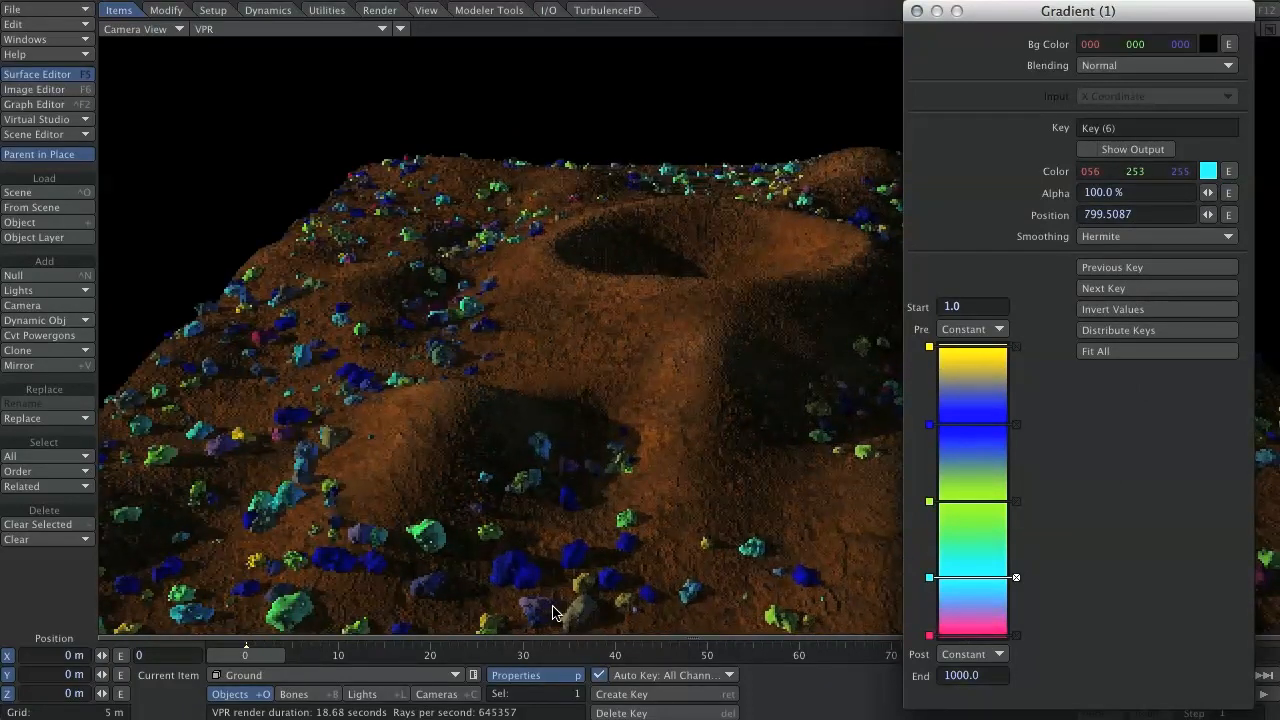
Step: Set the smoothing of the gradient's first key at position 0 and of the blue key to Step
{"action": "left_click", "coordinate": [971, 350]}
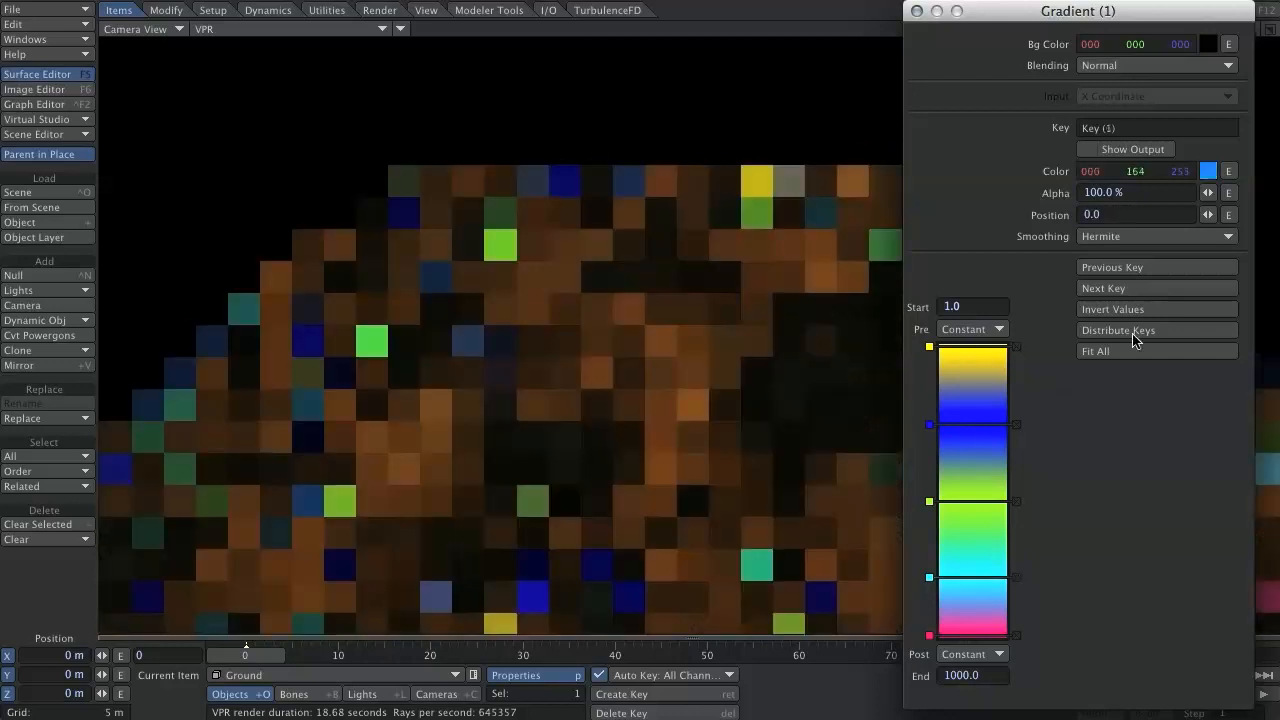
{"action": "left_click", "coordinate": [976, 353]}
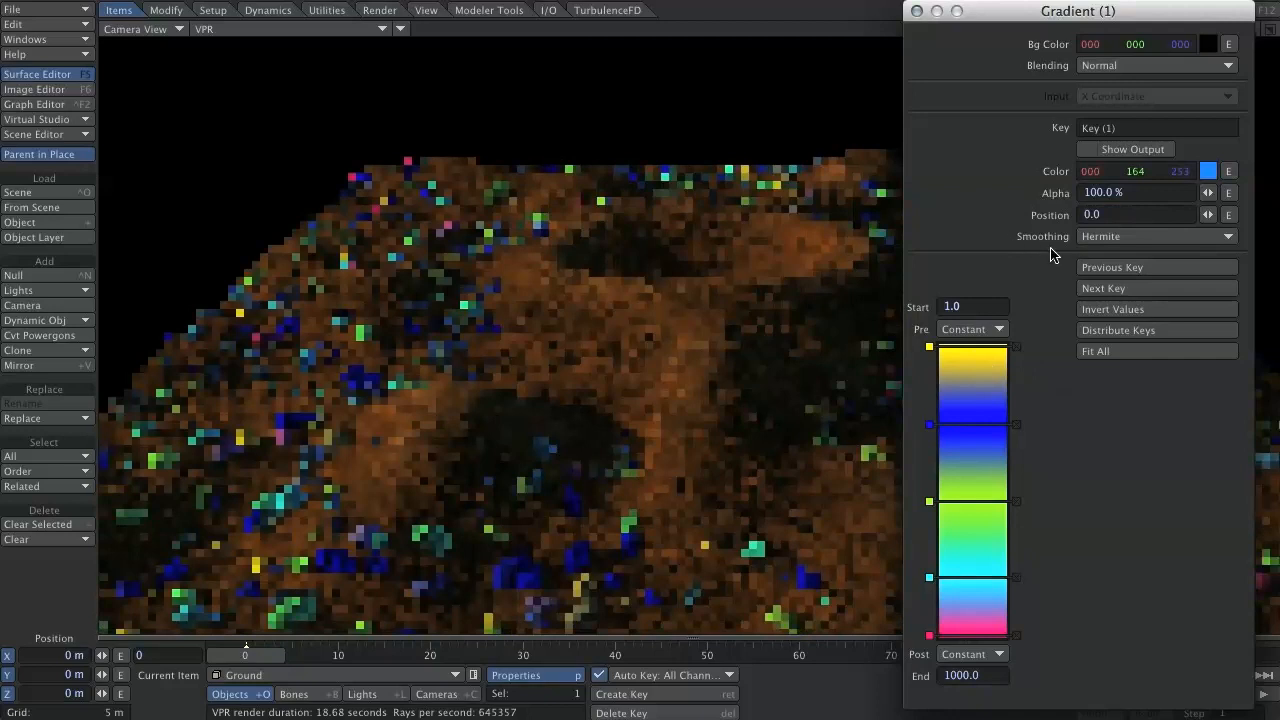
{"action": "left_click", "coordinate": [1092, 240]}
{"action": "left_click", "coordinate": [1150, 266]}
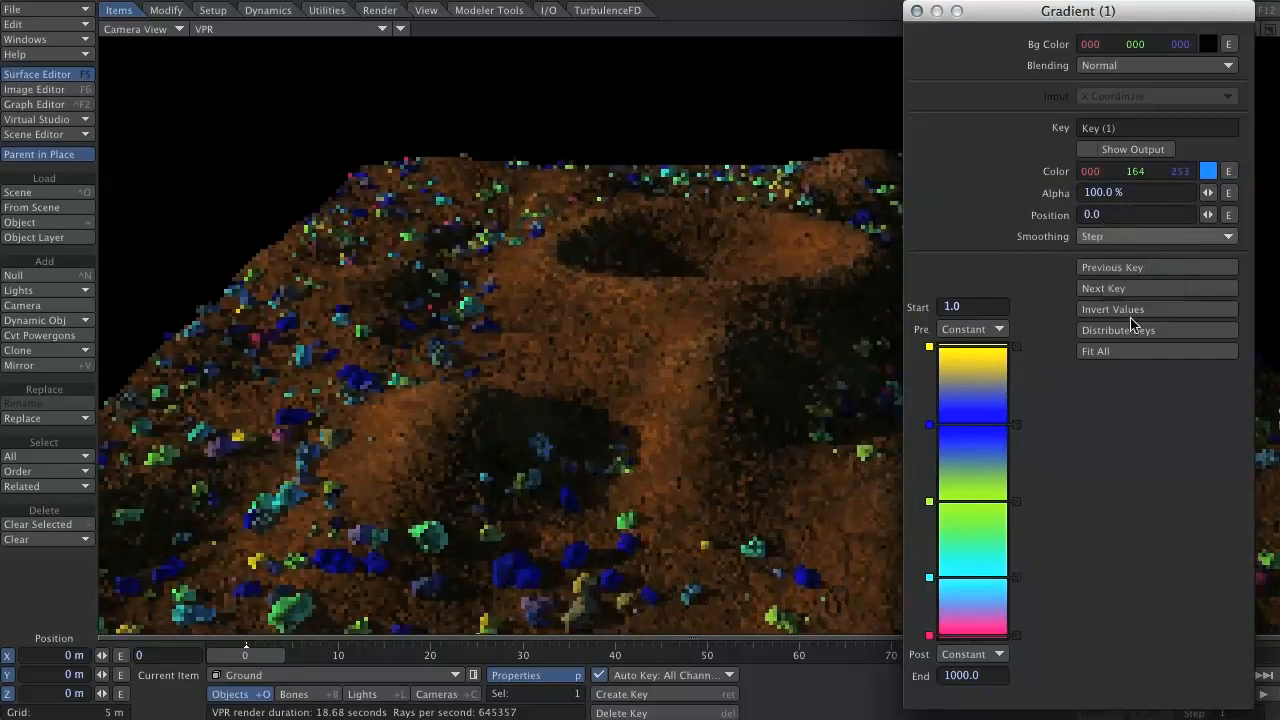
{"action": "left_click", "coordinate": [991, 423]}
{"action": "left_click", "coordinate": [1143, 240]}
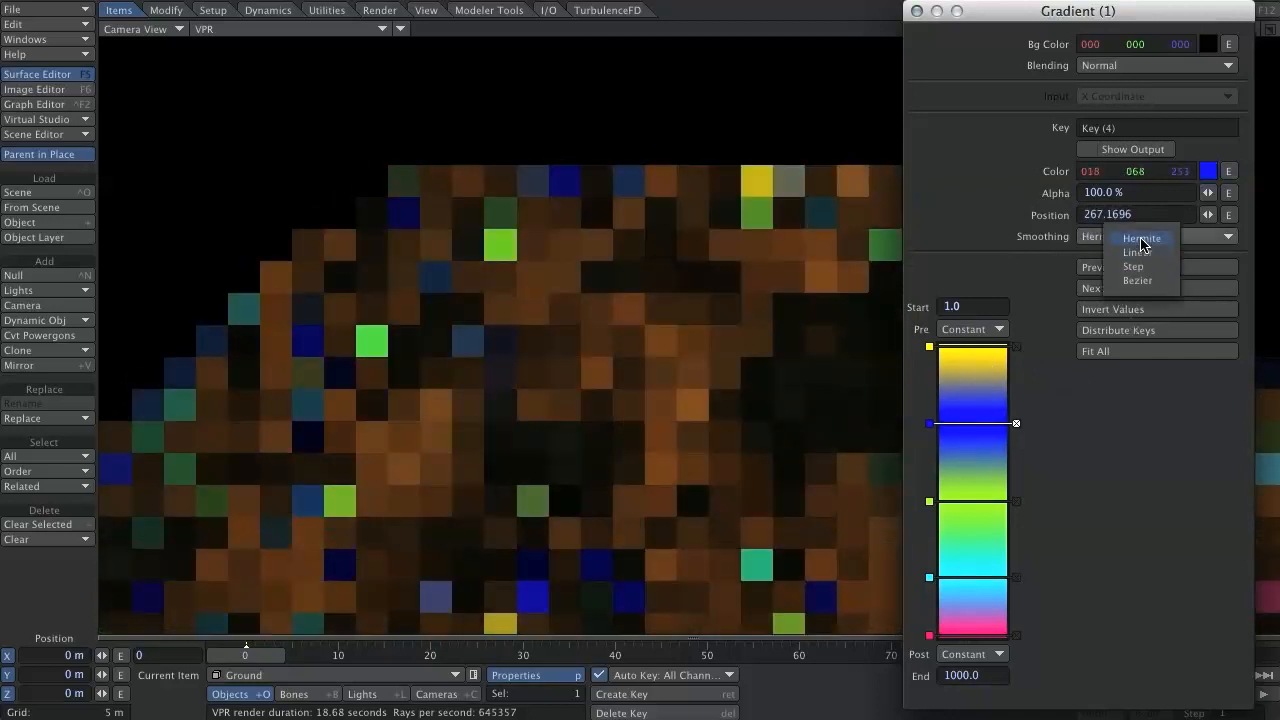
{"action": "left_click", "coordinate": [1133, 266]}
Step: Set the smoothing of the yellow-green, cyan and pink gradient keys to Step
{"action": "left_click", "coordinate": [973, 501]}
{"action": "left_click_drag", "start_coordinate": [973, 501], "coordinate": [973, 499]}
{"action": "left_click", "coordinate": [1160, 237]}
{"action": "left_click", "coordinate": [1160, 266]}
{"action": "left_click", "coordinate": [975, 577]}
{"action": "left_click", "coordinate": [1160, 237]}
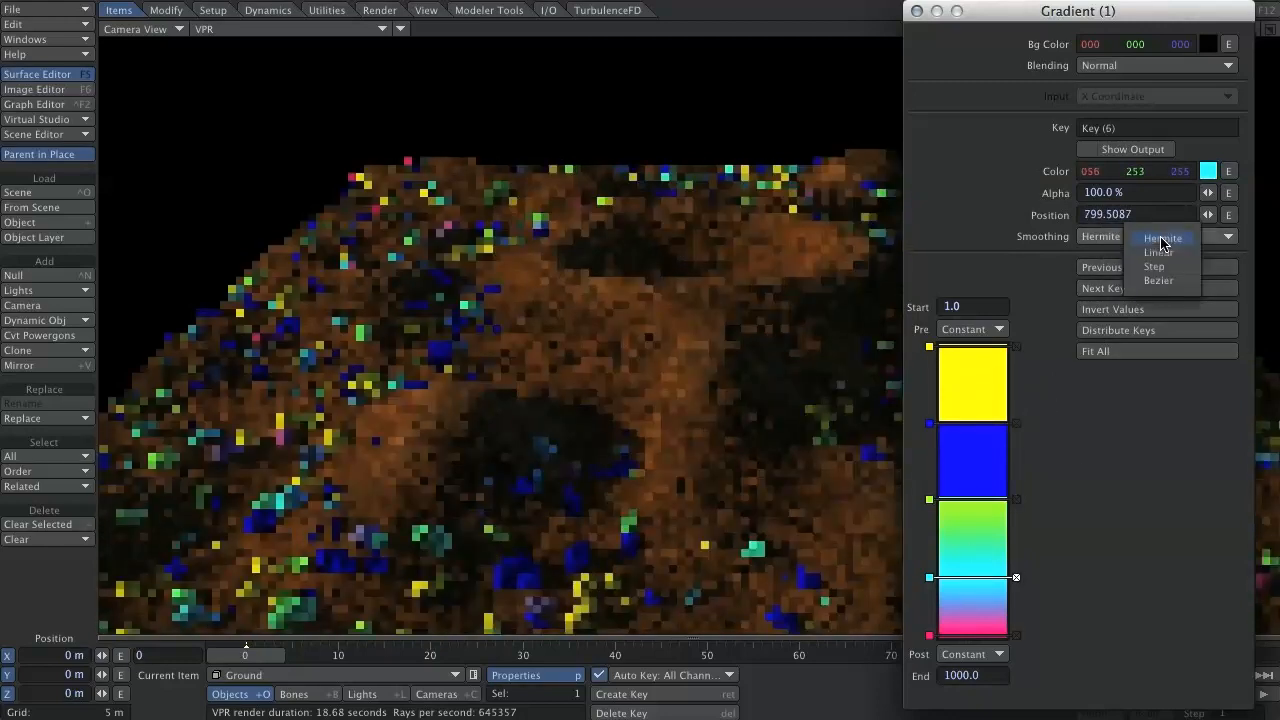
{"action": "left_click", "coordinate": [1154, 266]}
{"action": "left_click", "coordinate": [975, 636]}
{"action": "left_click", "coordinate": [1165, 238]}
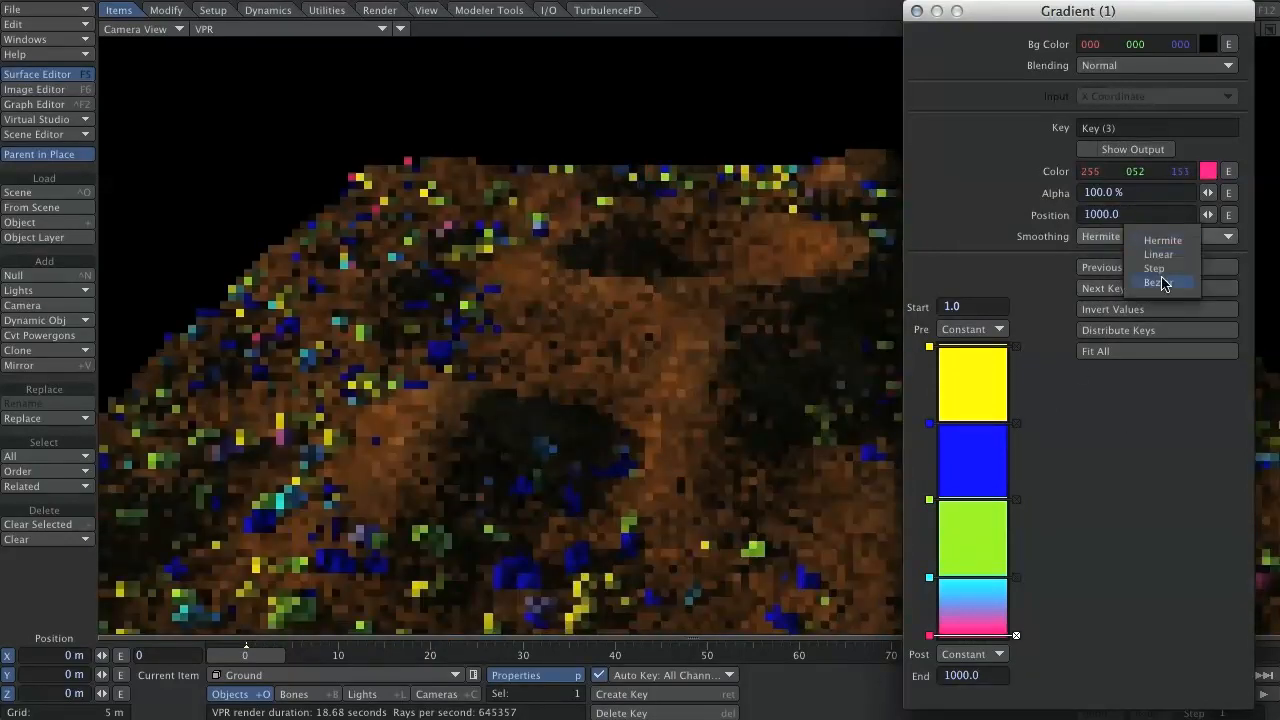
{"action": "left_click", "coordinate": [1156, 269]}
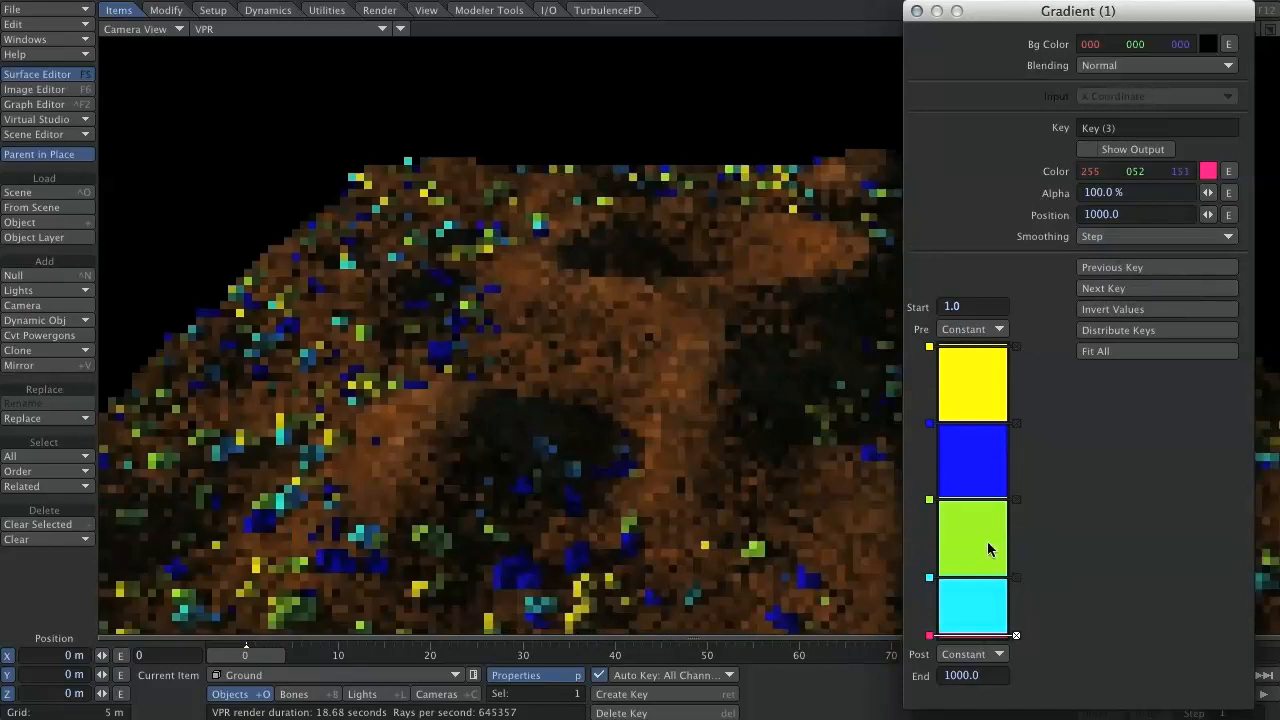
Step: Move the blue, green, cyan and pink keys toward the gradient's start, with pink at about 813, and close the gradient's settings
{"action": "left_click", "coordinate": [977, 493]}
{"action": "left_click_drag", "start_coordinate": [977, 490], "coordinate": [983, 395]}
{"action": "left_click_drag", "start_coordinate": [980, 577], "coordinate": [978, 519]}
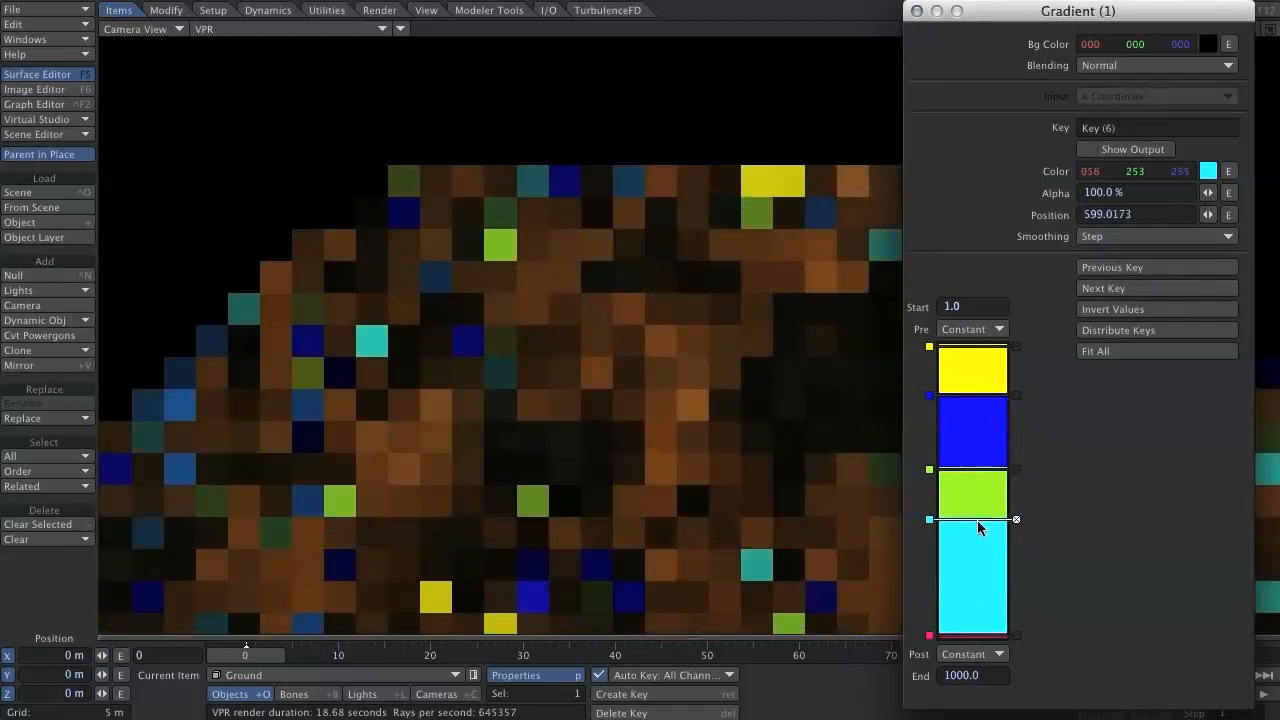
{"action": "left_click_drag", "start_coordinate": [972, 636], "coordinate": [971, 586]}
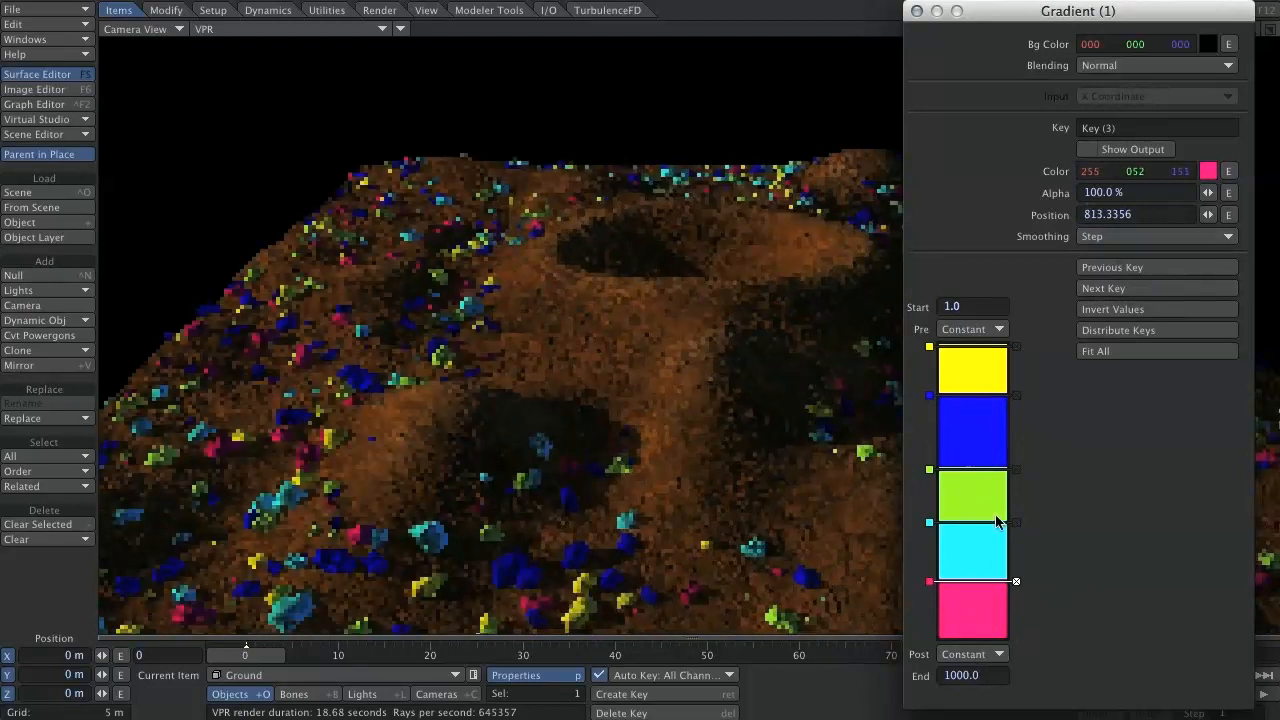
{"action": "left_click", "coordinate": [916, 10]}
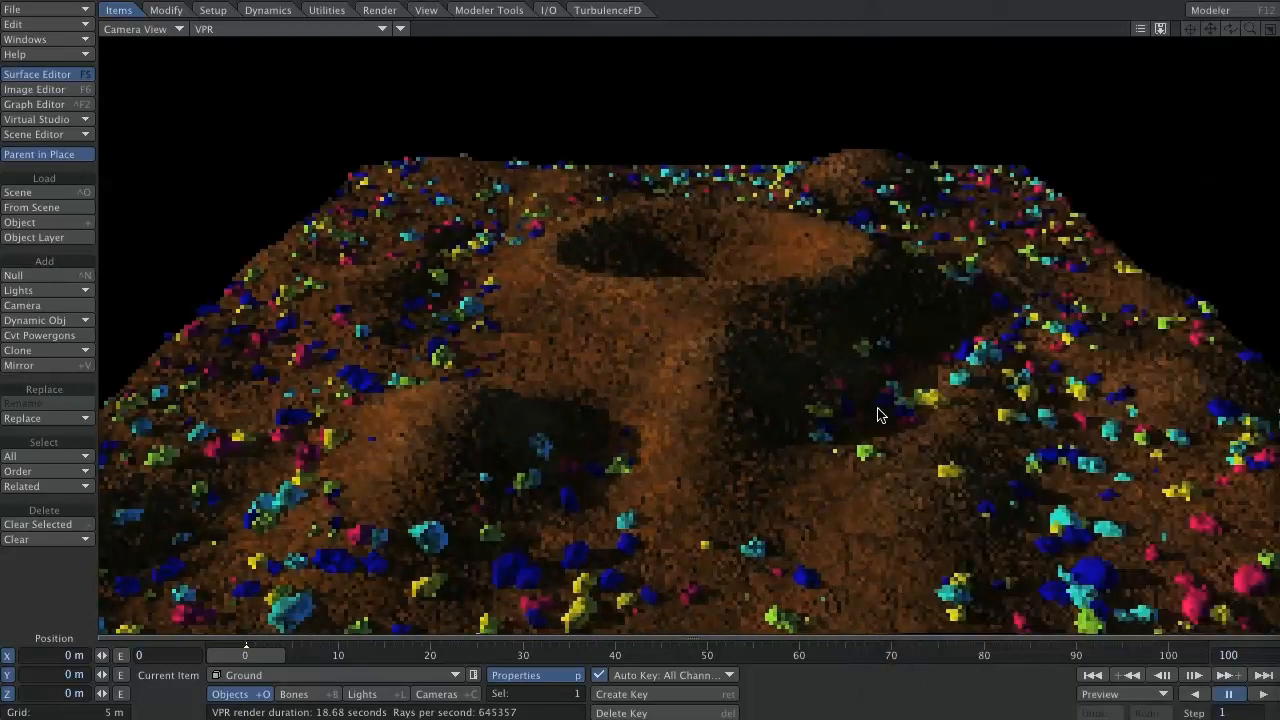